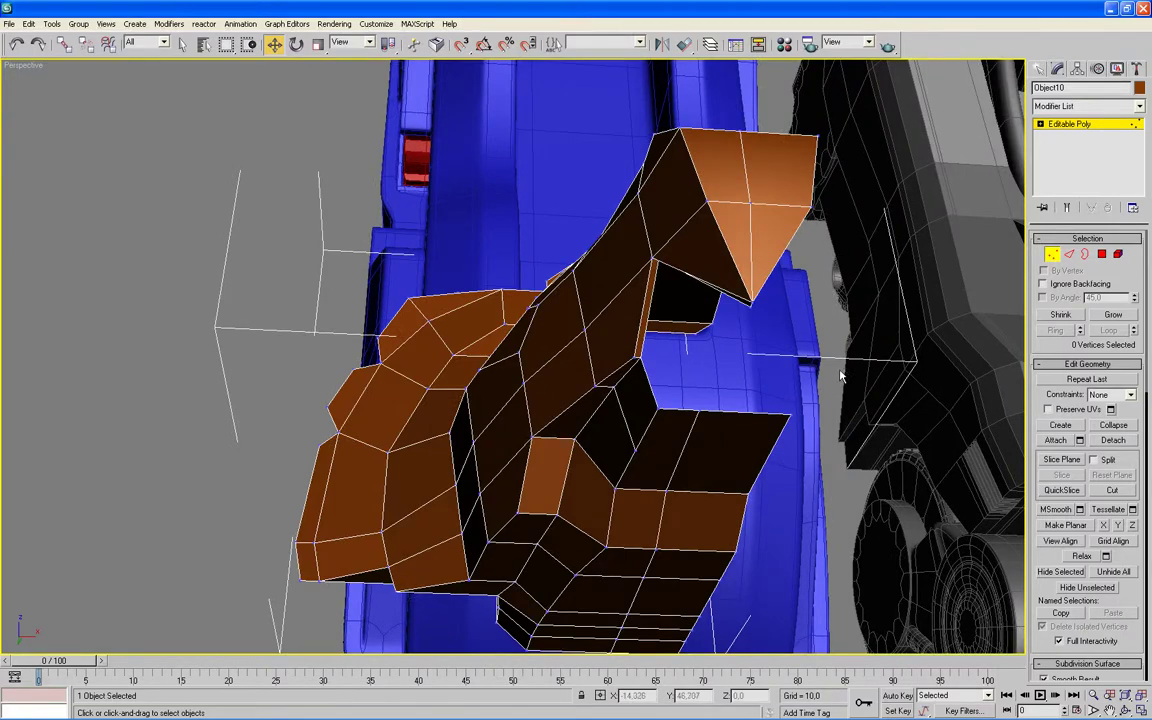
- Select vertex 103 below the nose horn and zoom in on it in a maximized wireframe Front view
left_click(700, 410)
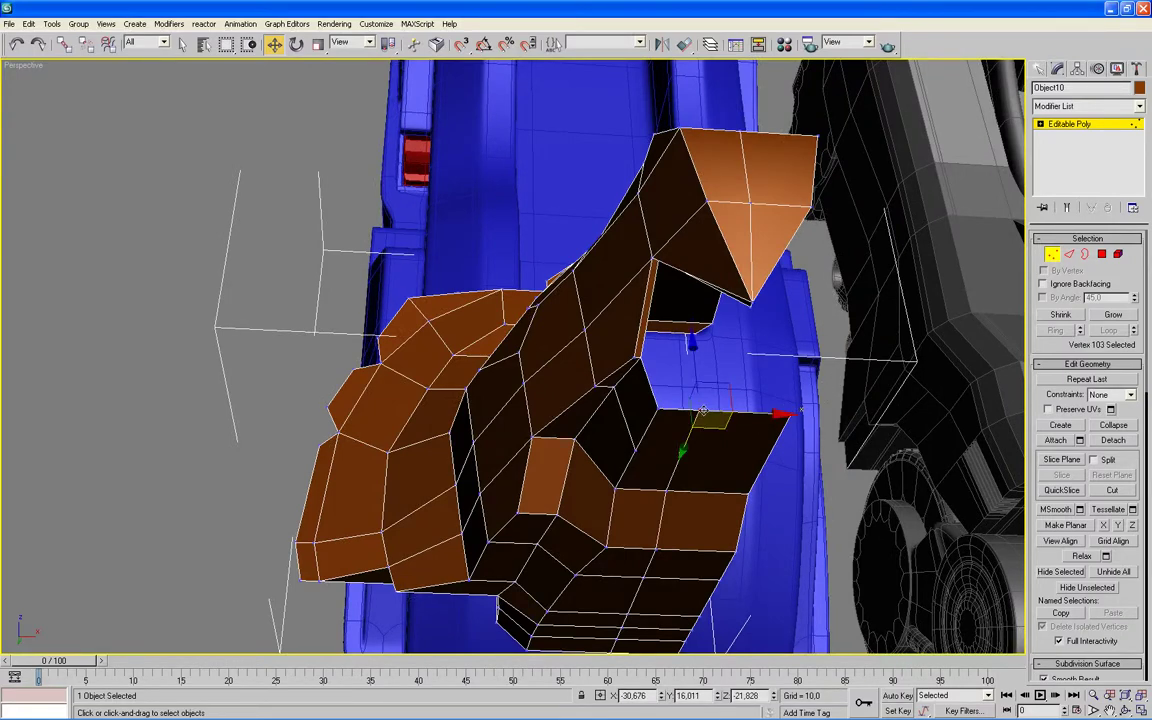
key("alt+w")
right_click(763, 316)
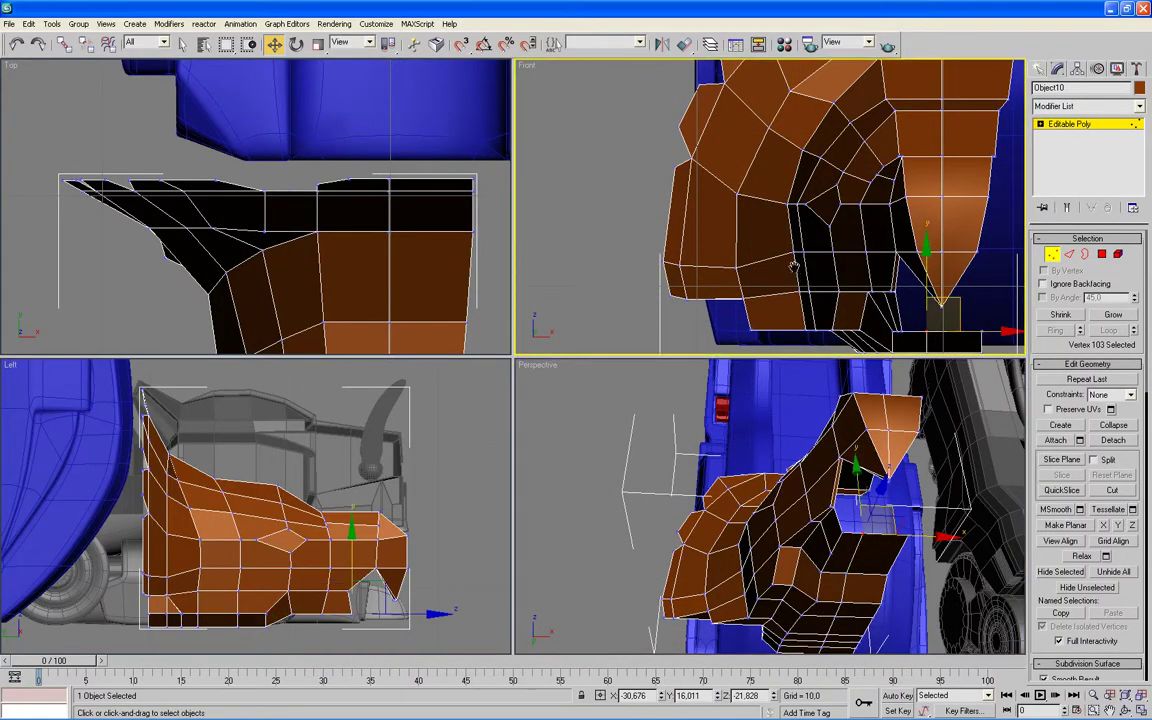
key("alt+w")
mouse_move(782, 265)
middle_mouse_down()
mouse_move(694, 257)
mouse_move(603, 190)
middle_mouse_up()
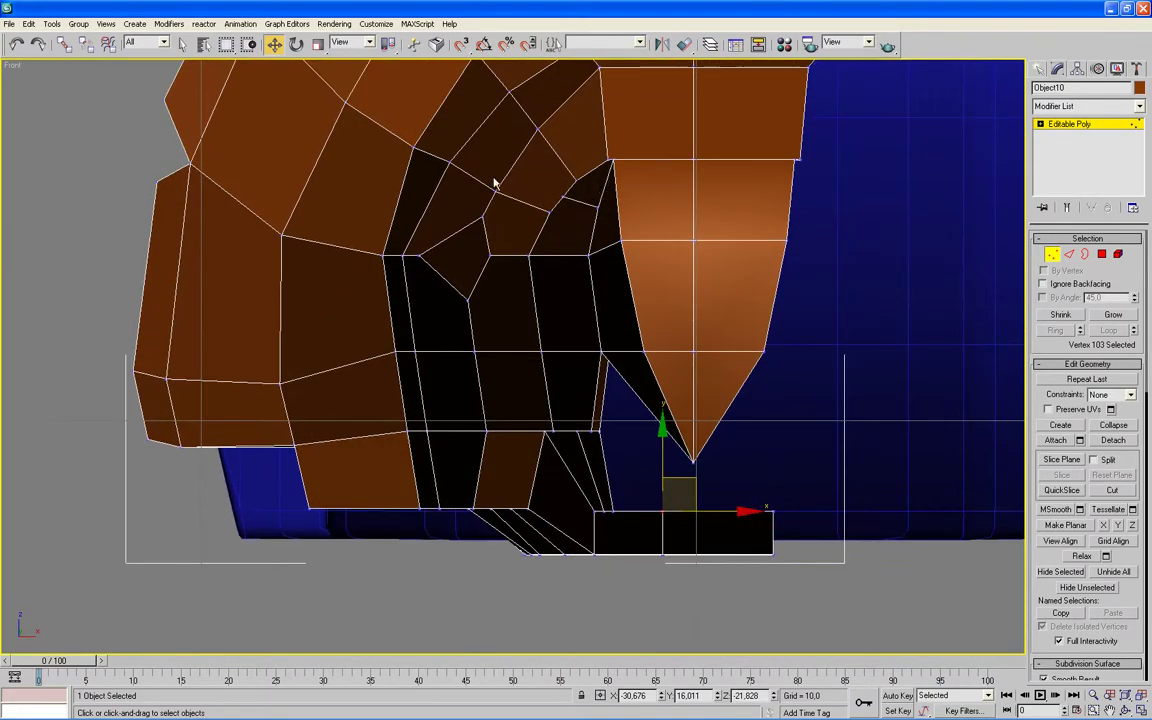
key("F3")
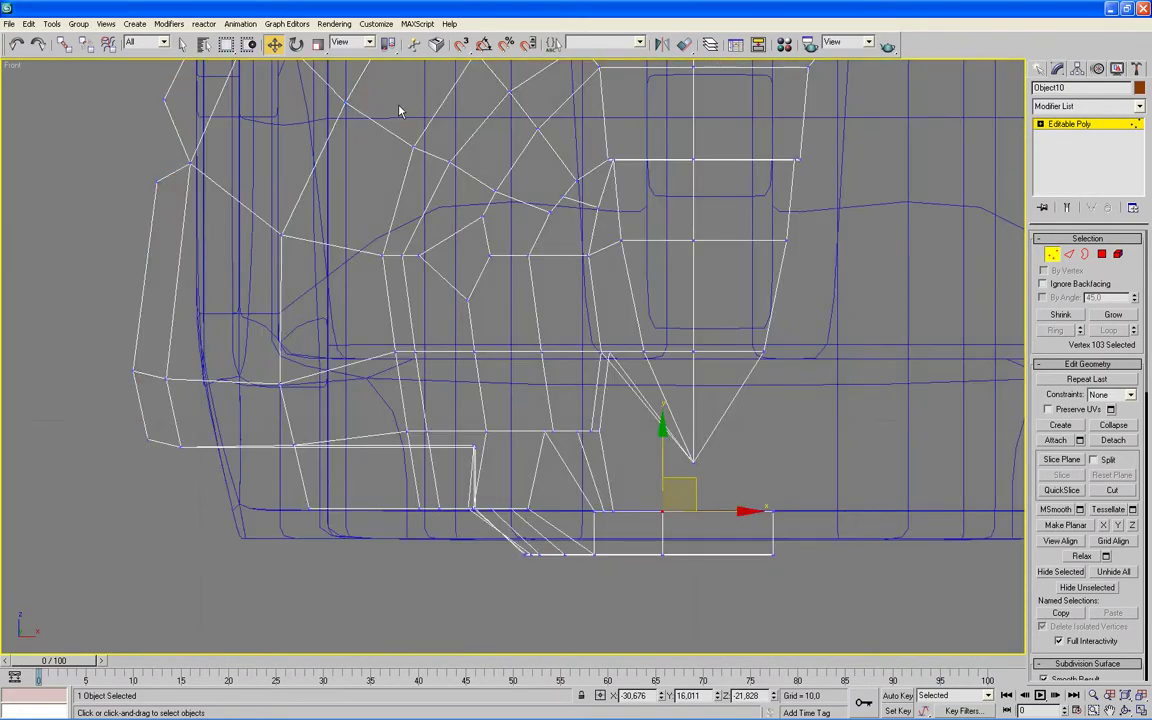
scroll(785, 480, "up", 2)
scroll(653, 417, "up", 2)
scroll(653, 429, "up", 2)
scroll(620, 345, "up", 2)
scroll(643, 381, "up", 2)
scroll(645, 383, "up", 2)
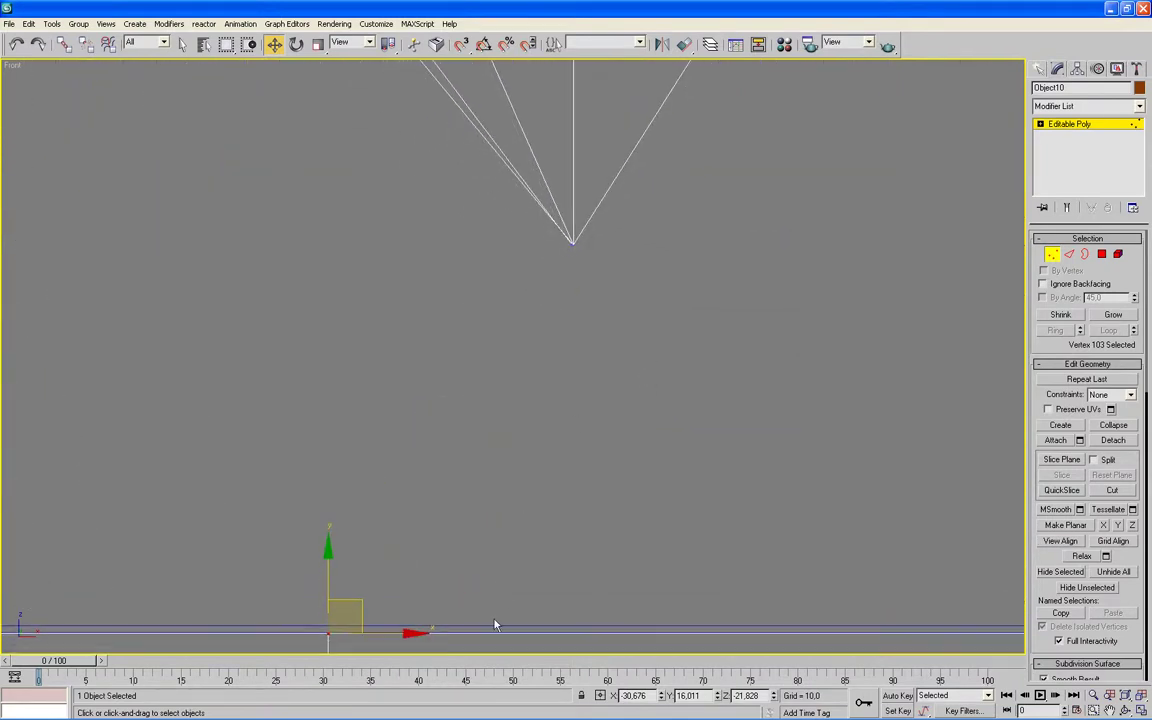
- Slide the vertex along X until it sits directly beneath the horn's point
left_click_drag(412, 633, 433, 633)
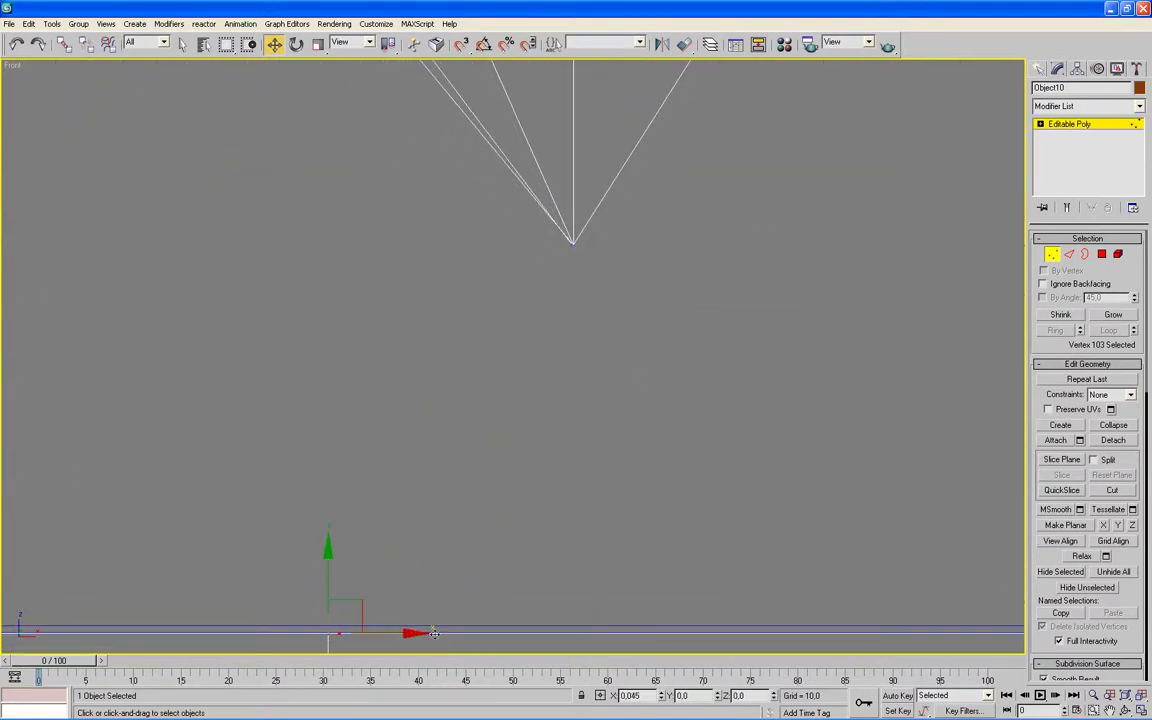
left_click_drag(583, 636, 672, 634)
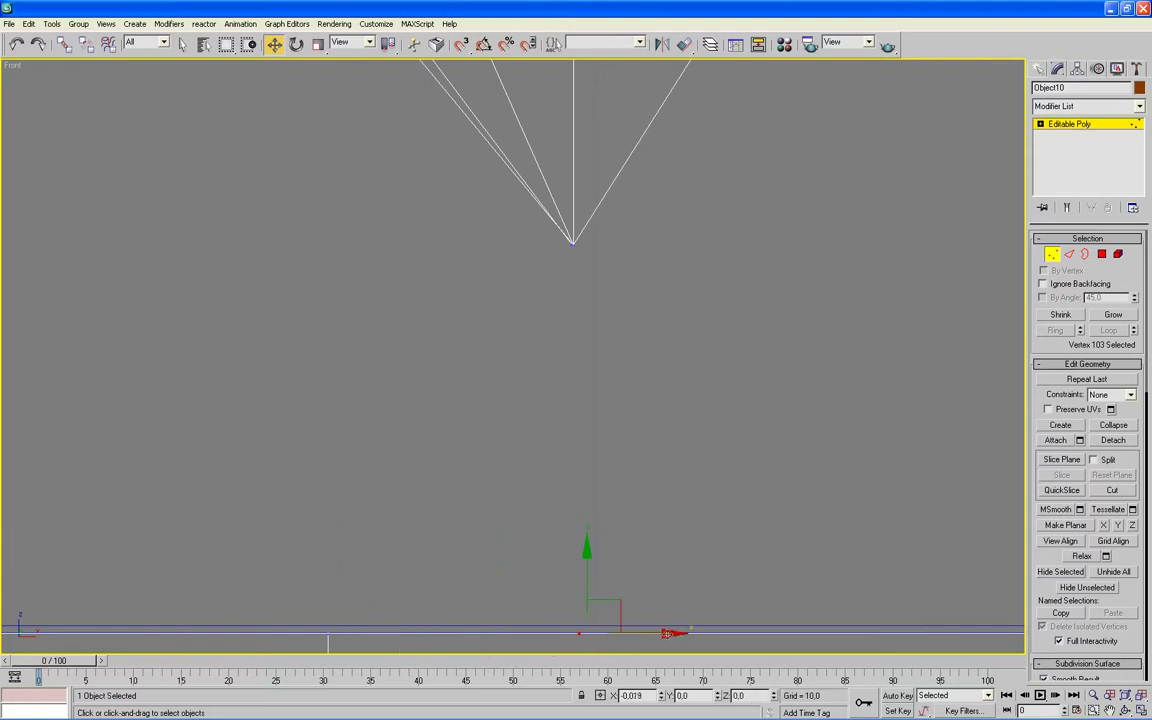
left_click_drag(661, 634, 661, 634)
scroll(899, 394, "down", 3)
scroll(825, 378, "down", 3)
key("alt+w")
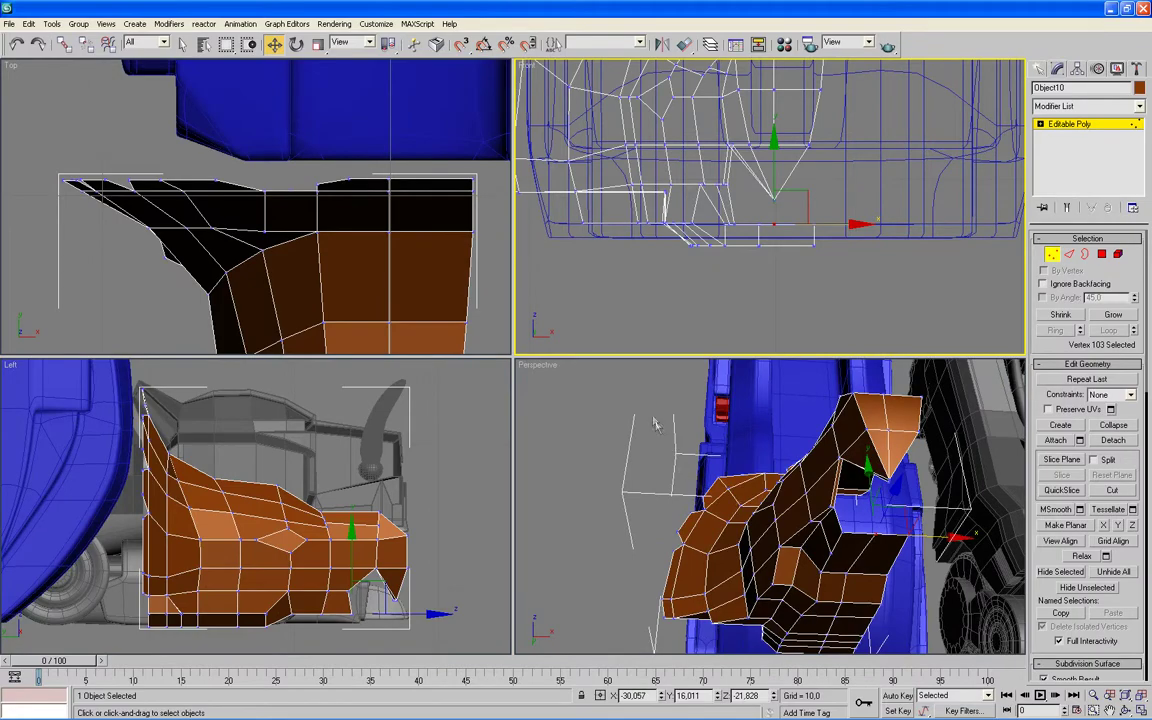
right_click(655, 425)
key("alt+w")
mouse_move(640, 399)
middle_mouse_down("alt")
mouse_move(792, 404)
mouse_move(677, 396)
middle_mouse_up("alt")
scroll(793, 405, "up", 3)
scroll(795, 406, "down", 1)
key("2")
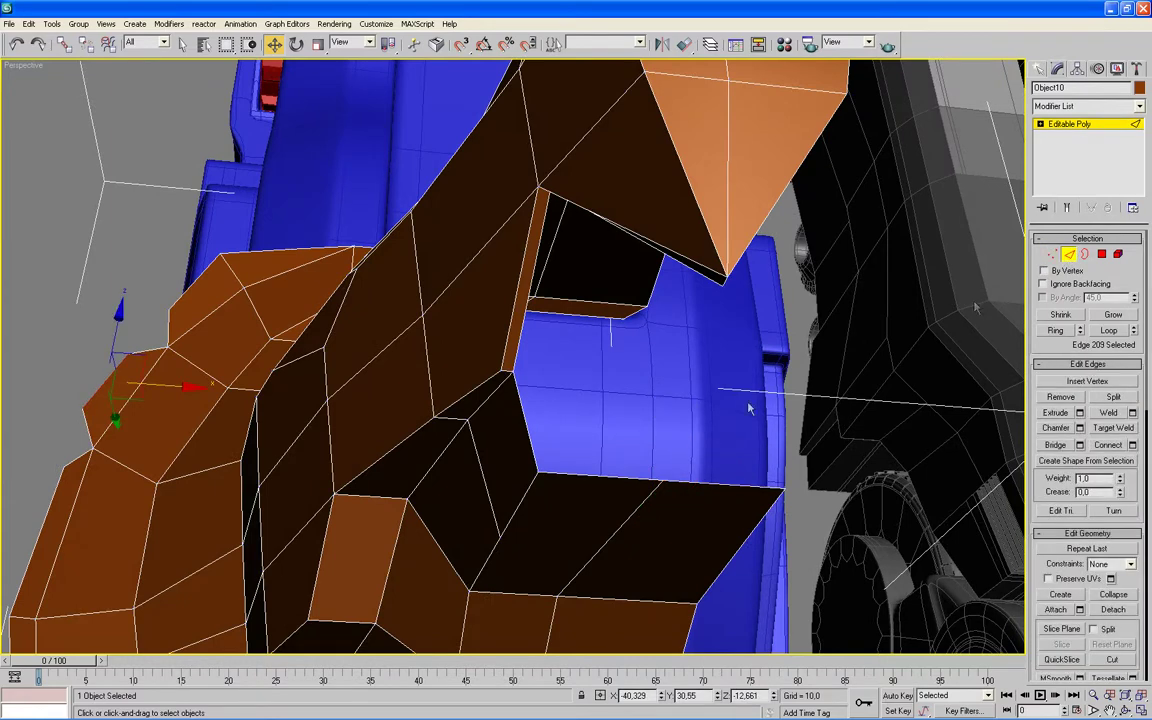
left_click(593, 479)
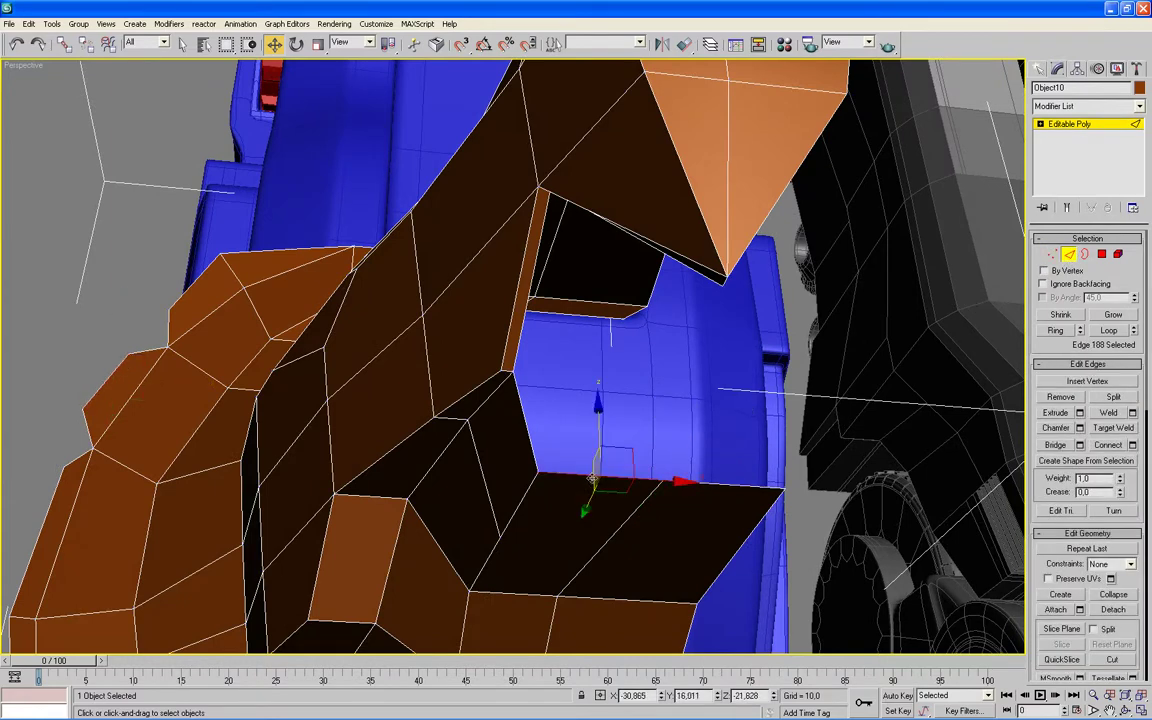
key("alt+w")
middle_click_drag(453, 543, 435, 516)
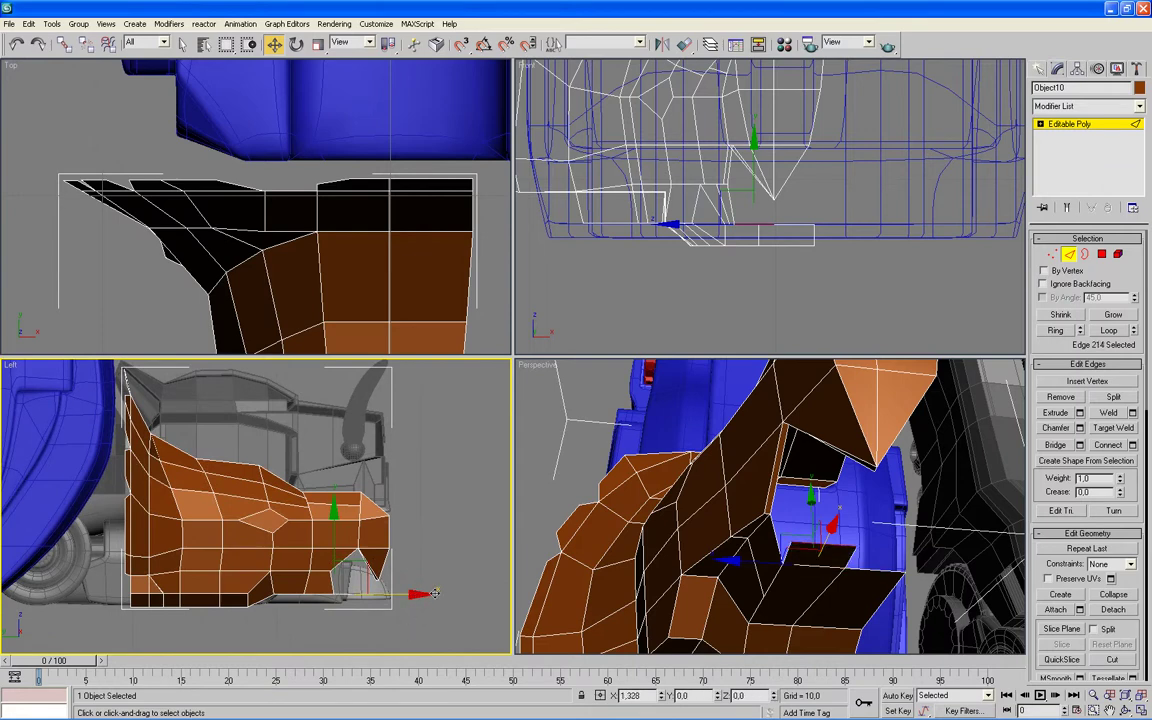
left_click(355, 525)
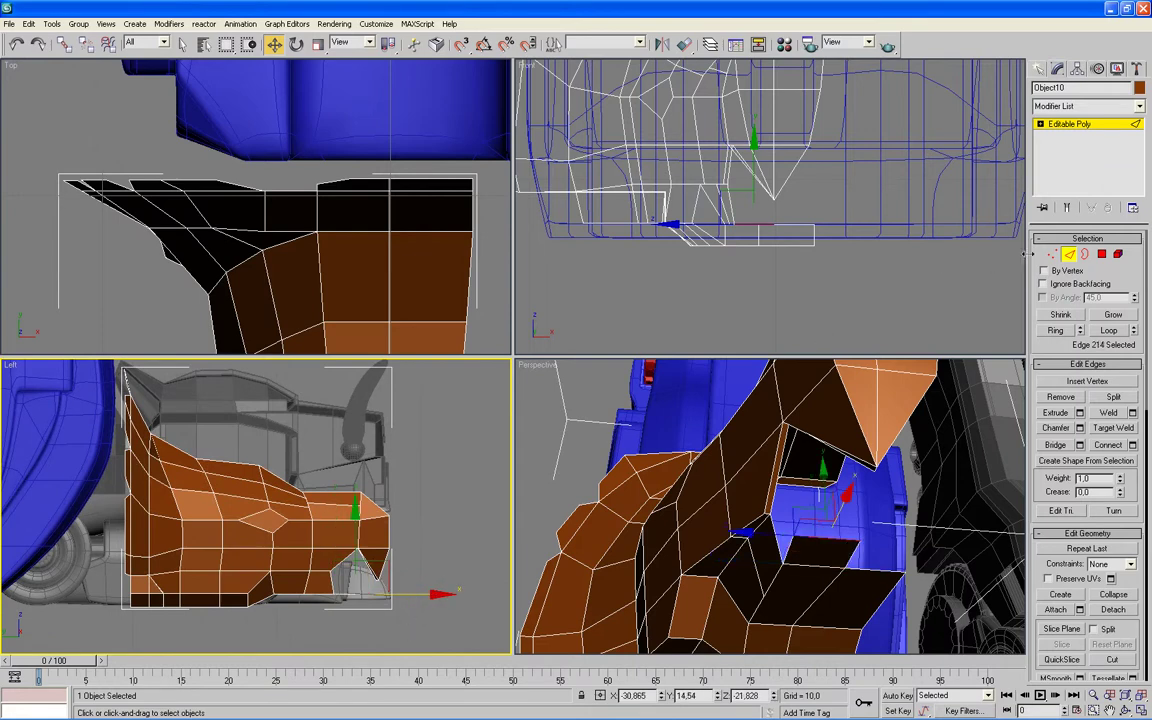
key("1")
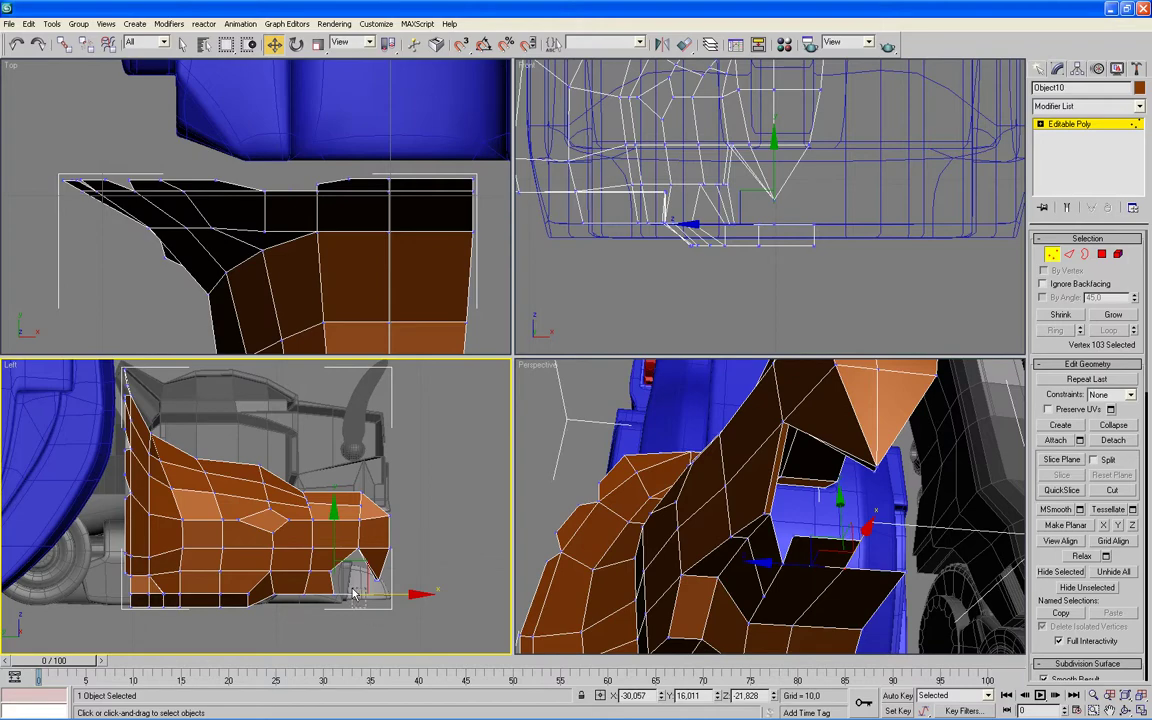
- Box-select the two vertices near the horn's lower point in the Left view and nudge them slightly
left_click_drag(352, 594, 384, 594)
key("alt+w")
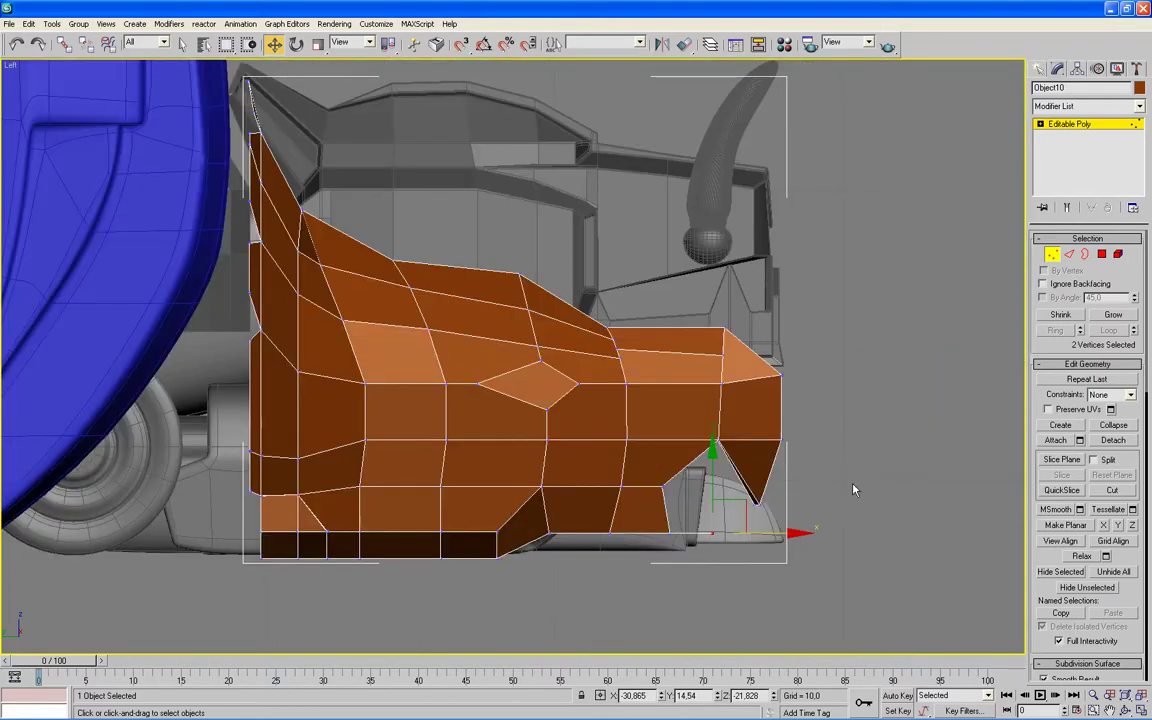
scroll(854, 490, "up", 3)
middle_click_drag(830, 576, 727, 512)
left_click_drag(728, 507, 752, 505)
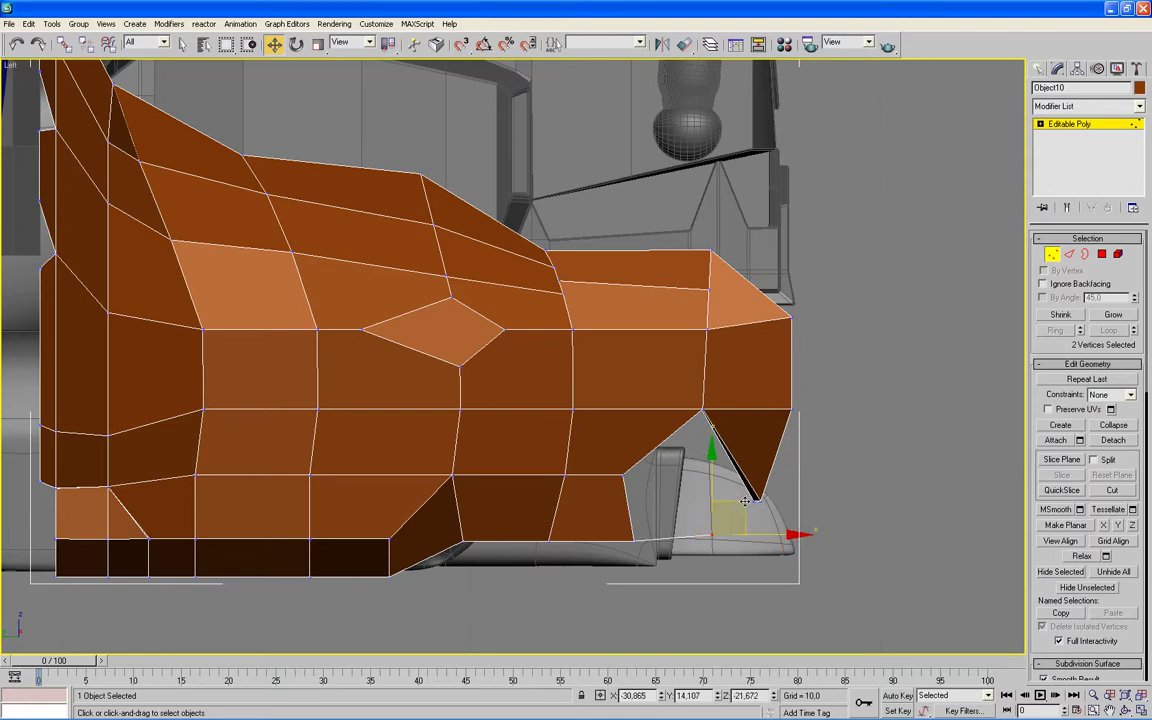
key("alt+w")
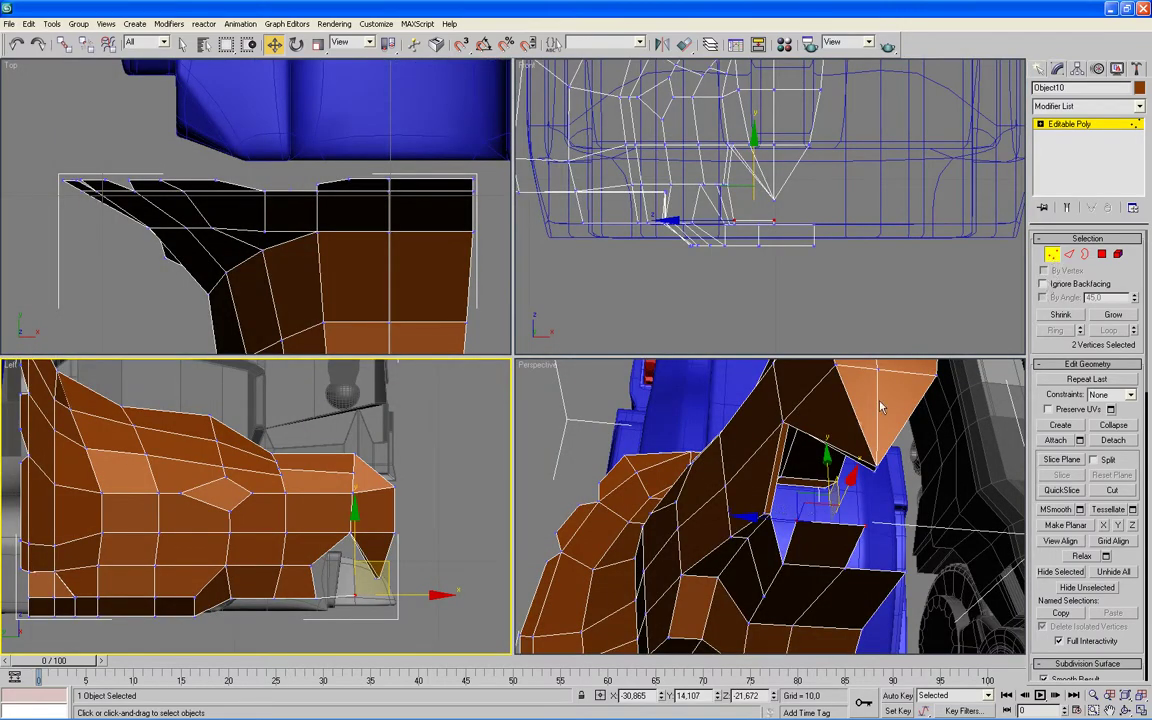
- In the Front view, select ledge vertex 120 and slide it slightly along X
key("alt+w")
middle_click_drag(836, 397, 820, 404, "alt")
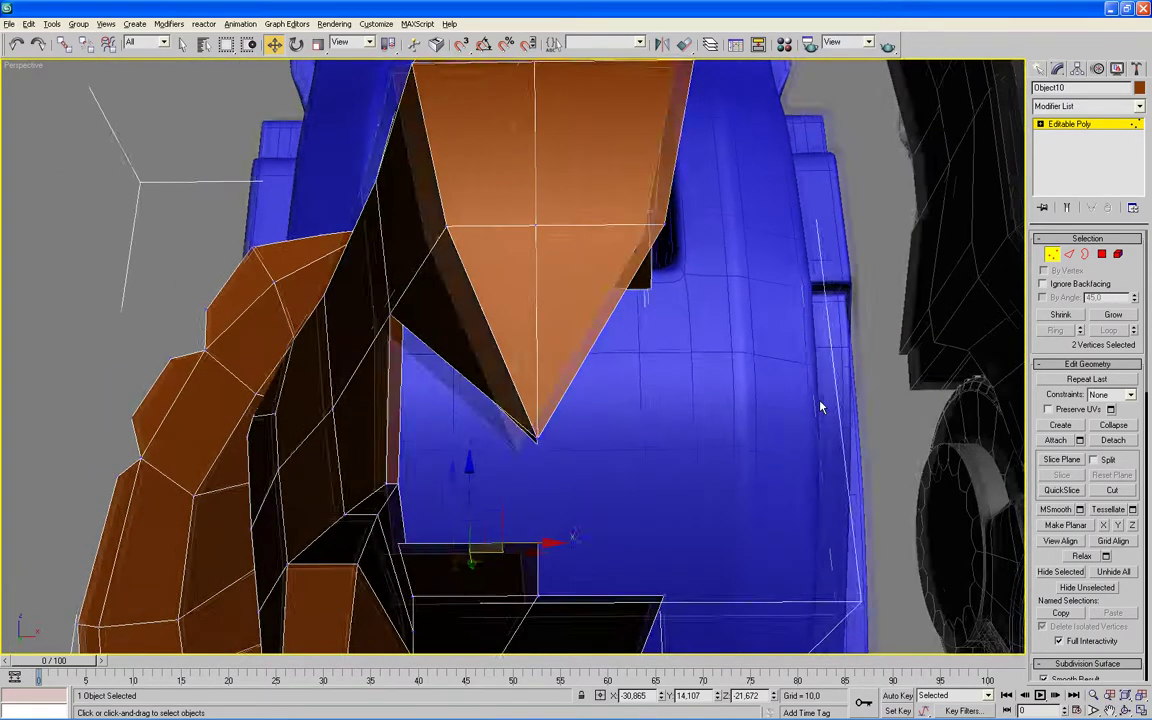
key("alt+w")
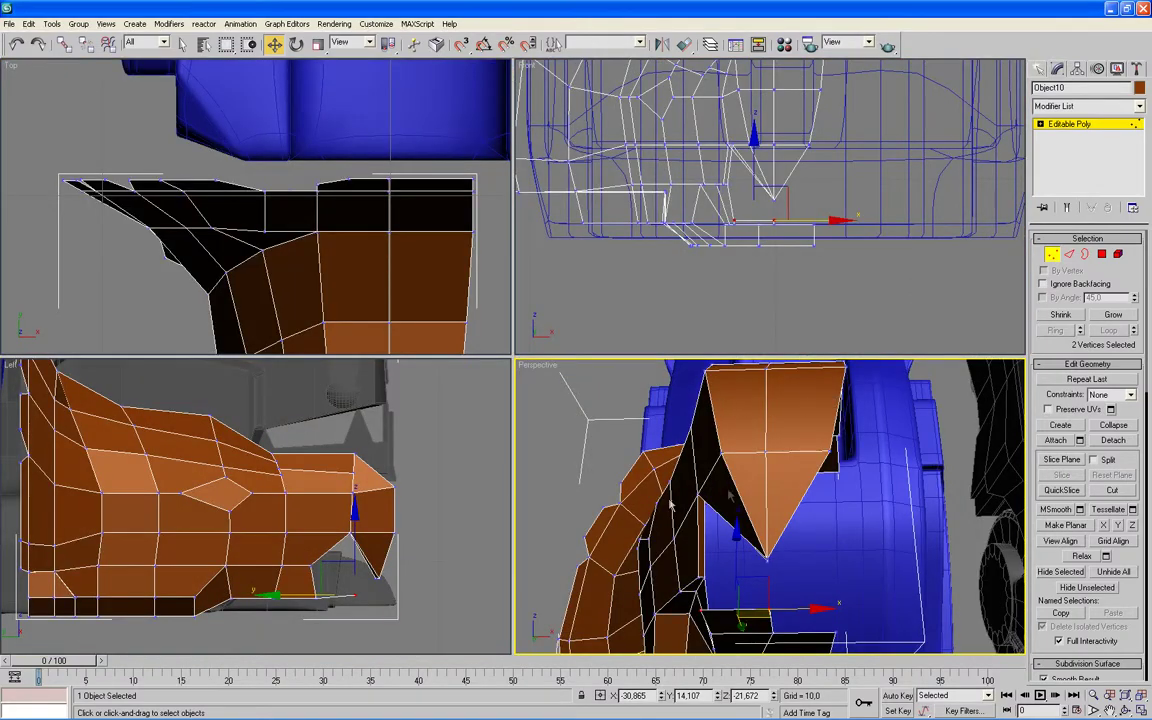
key("alt+w")
key("alt+w")
right_click(815, 284)
key("alt+w")
left_click(472, 524)
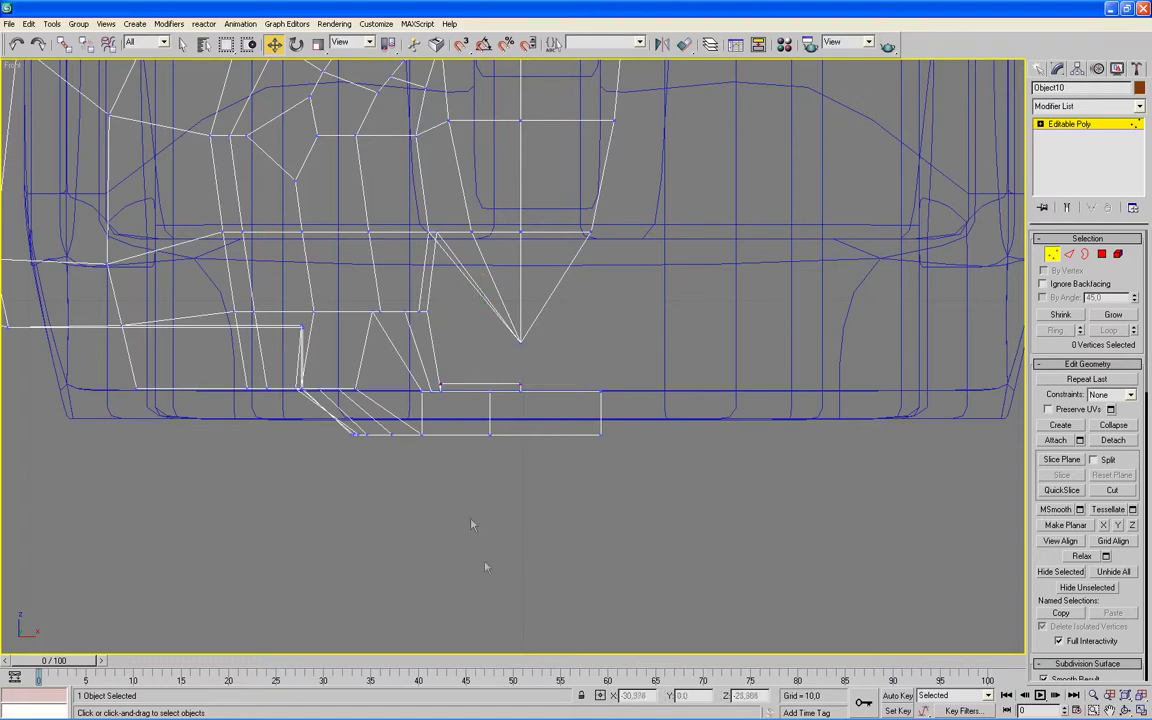
left_click(441, 385)
scroll(509, 353, "up", 2)
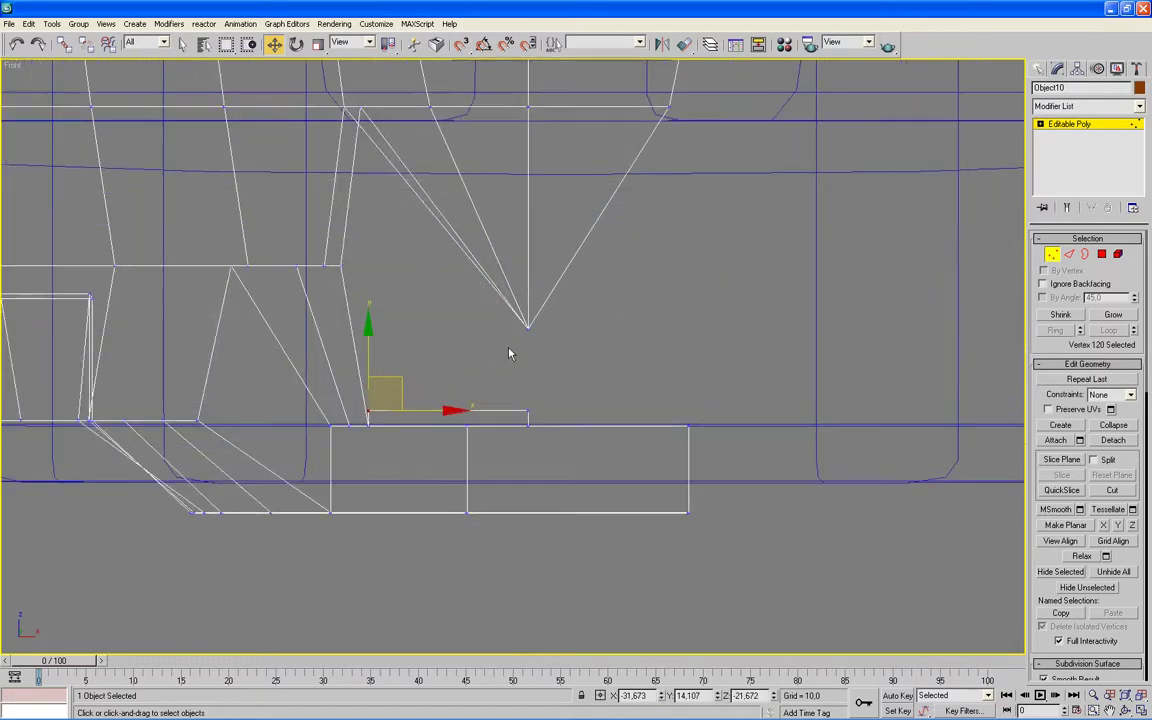
middle_click_drag(510, 331, 529, 357)
left_click_drag(480, 434, 498, 434)
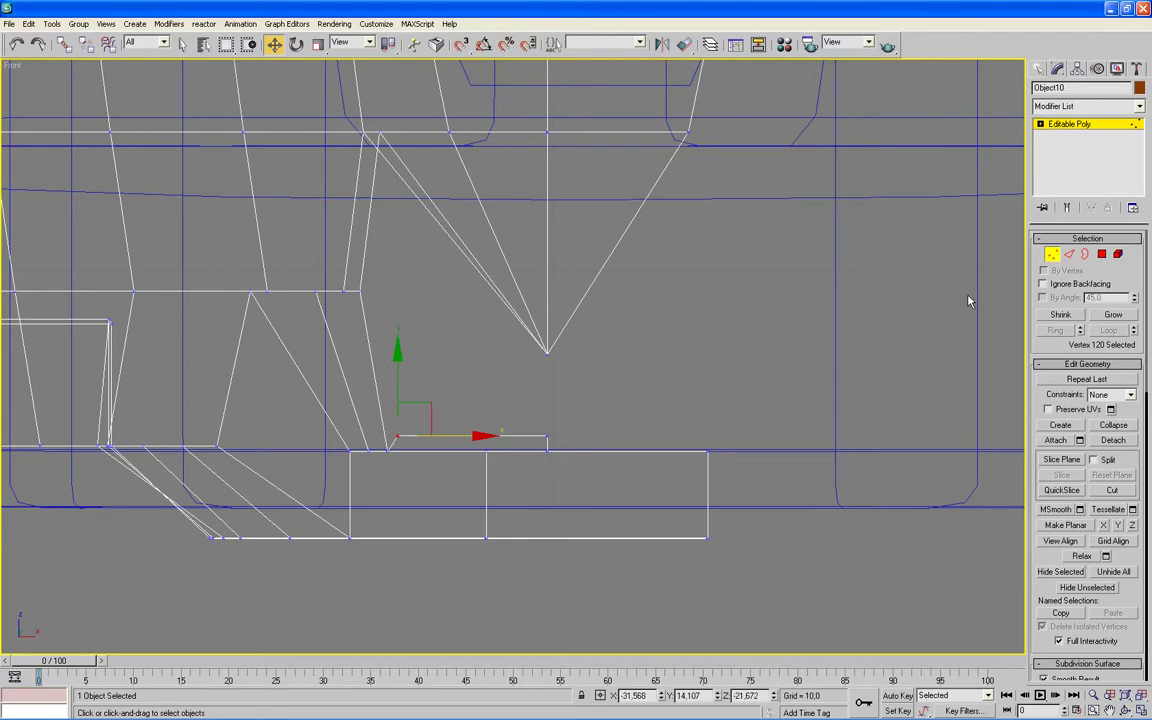
left_click(1103, 255)
key("alt+w")
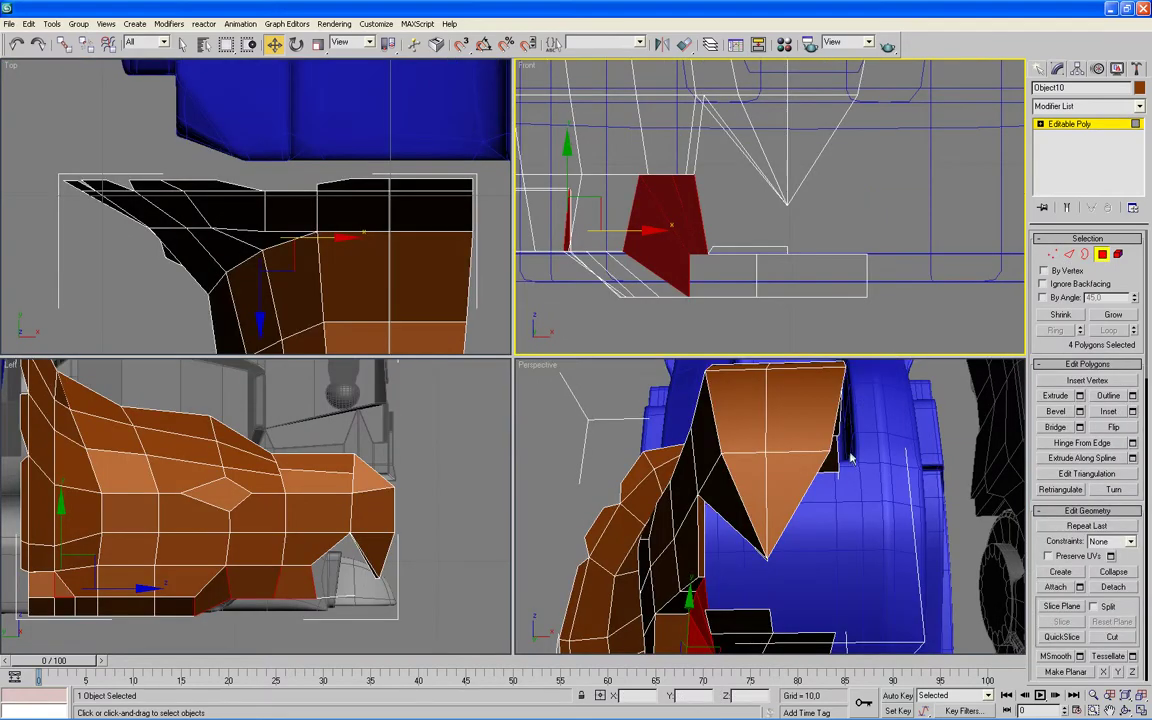
- Orbit to the opening under the nose horn and build a new polygon filling the gap
middle_click(766, 410)
key("alt+w")
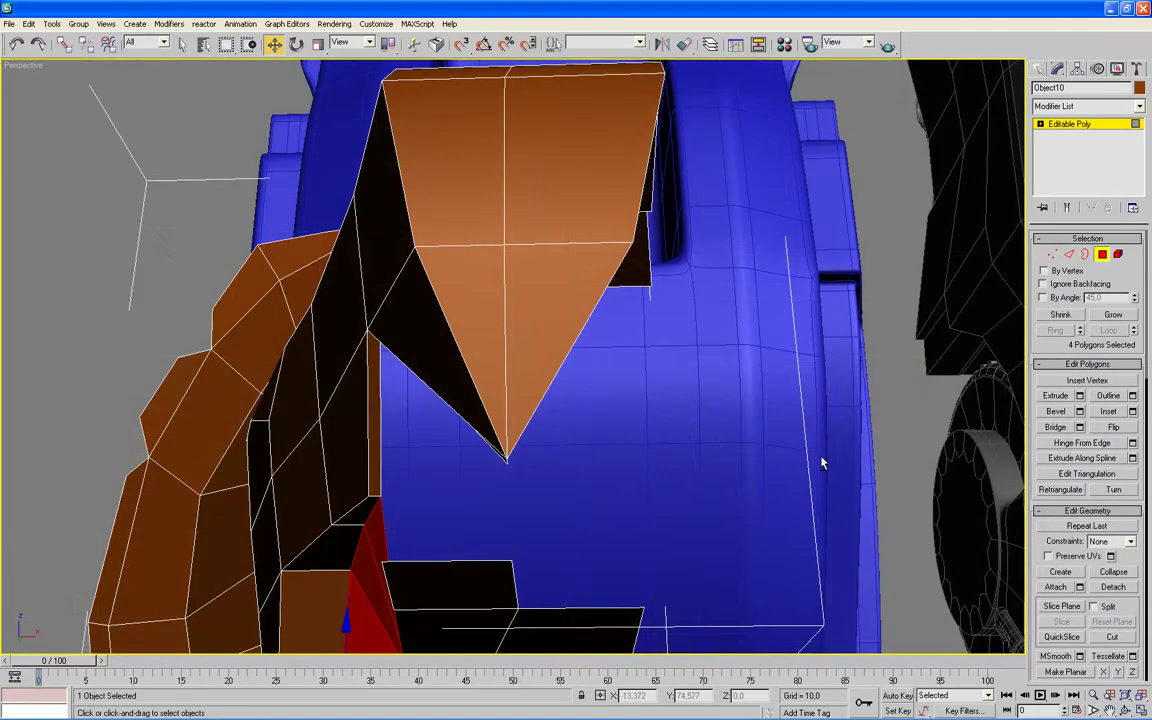
scroll(840, 460, "up", 4)
scroll(846, 453, "up", 2)
scroll(840, 456, "up", 2)
middle_click_drag(838, 458, 630, 478, "alt")
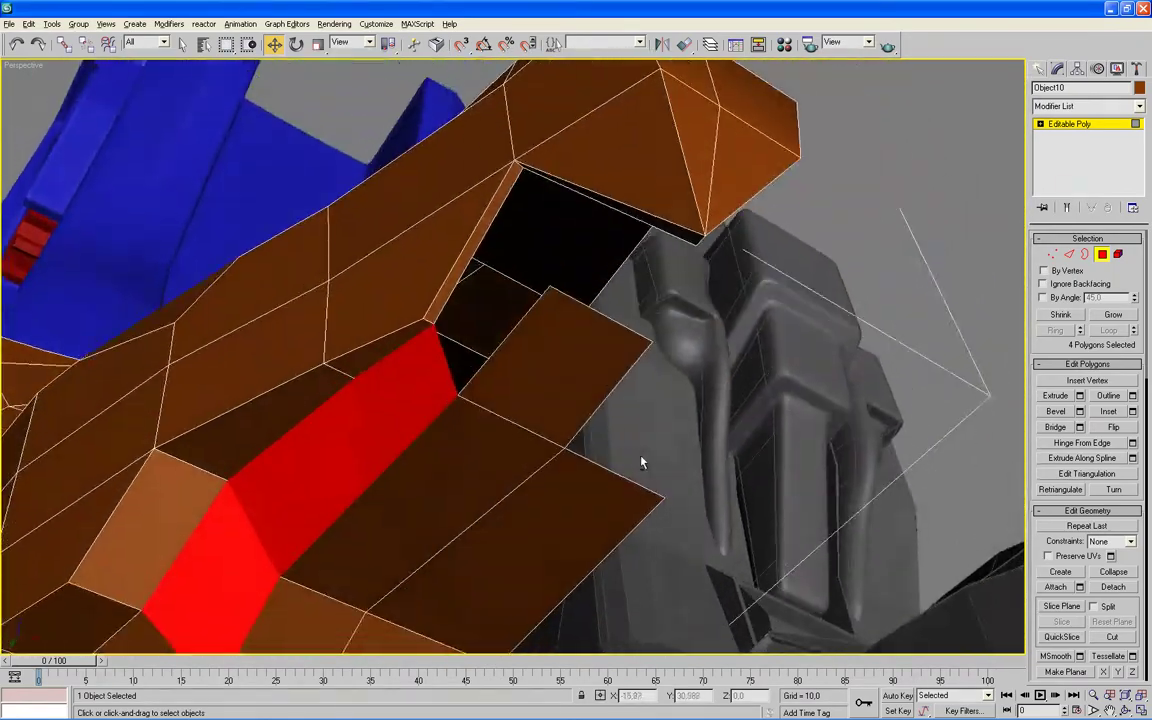
middle_click_drag(630, 478, 643, 460, "alt")
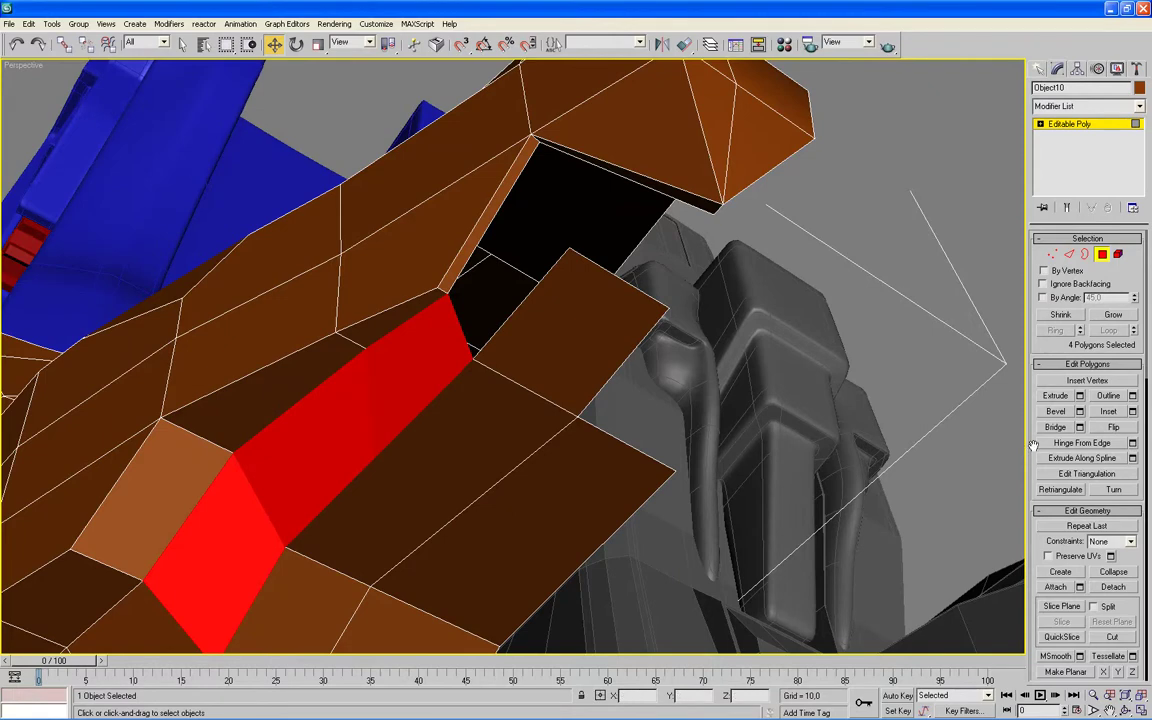
left_click(1058, 572)
left_click(712, 213)
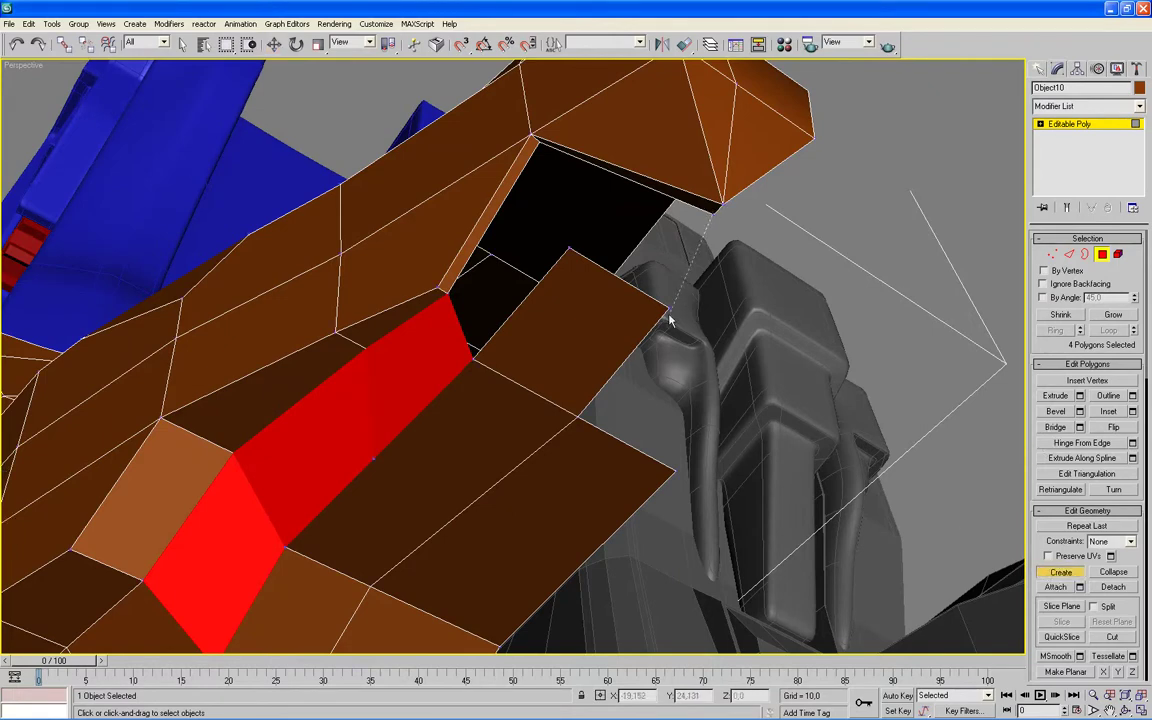
left_click(667, 310)
left_click(569, 248)
left_click(712, 213)
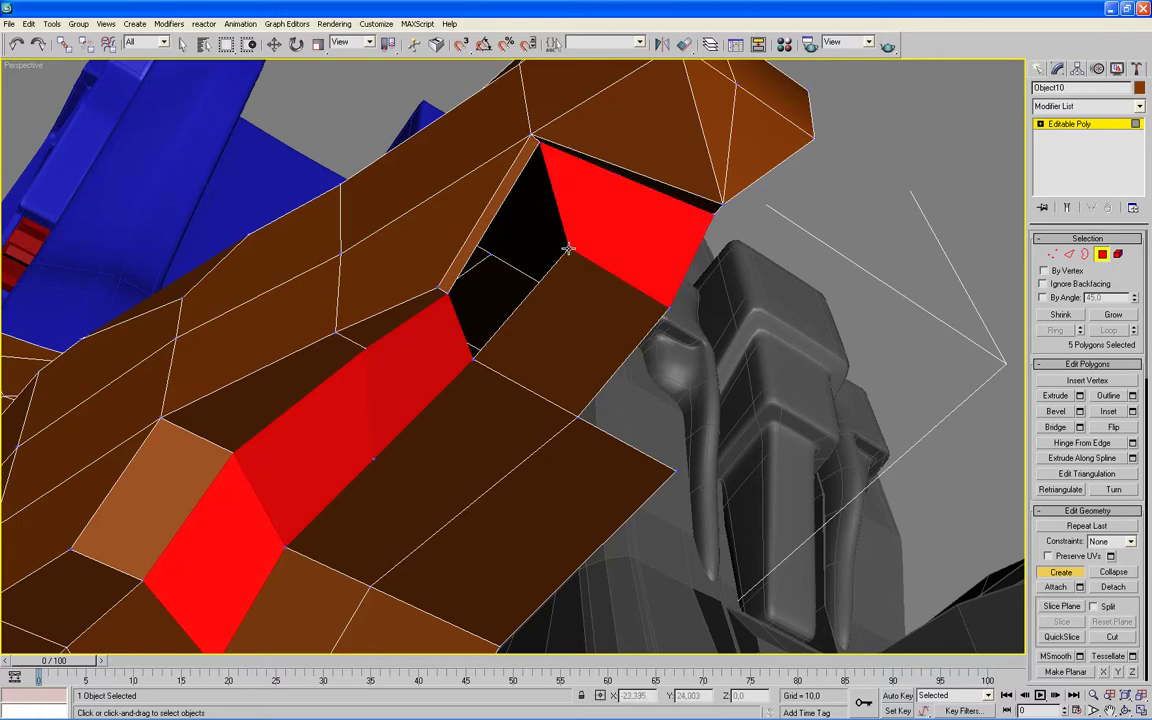
- Create a second polygon to seal the rest of the opening beneath the horn
left_click(474, 358)
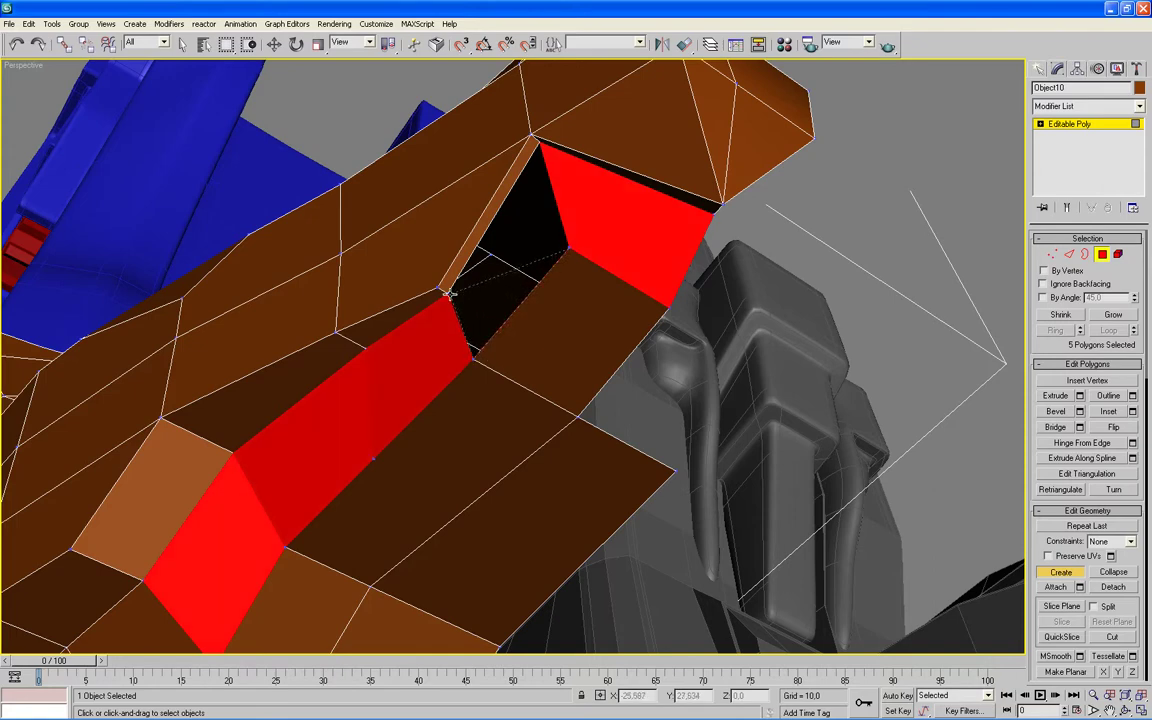
left_click(537, 142)
left_click(567, 250)
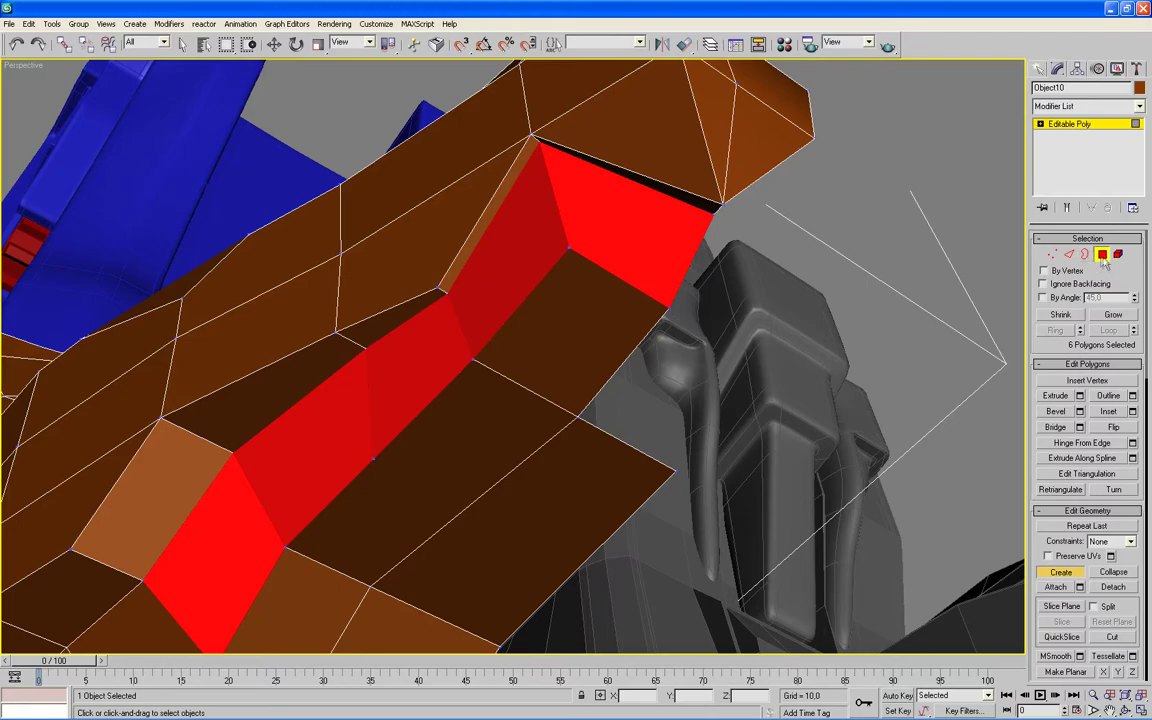
left_click(1052, 254)
mouse_move(864, 283)
middle_mouse_down("alt")
mouse_move(845, 313)
mouse_move(712, 301)
mouse_move(653, 383)
middle_mouse_up("alt")
key("alt+w")
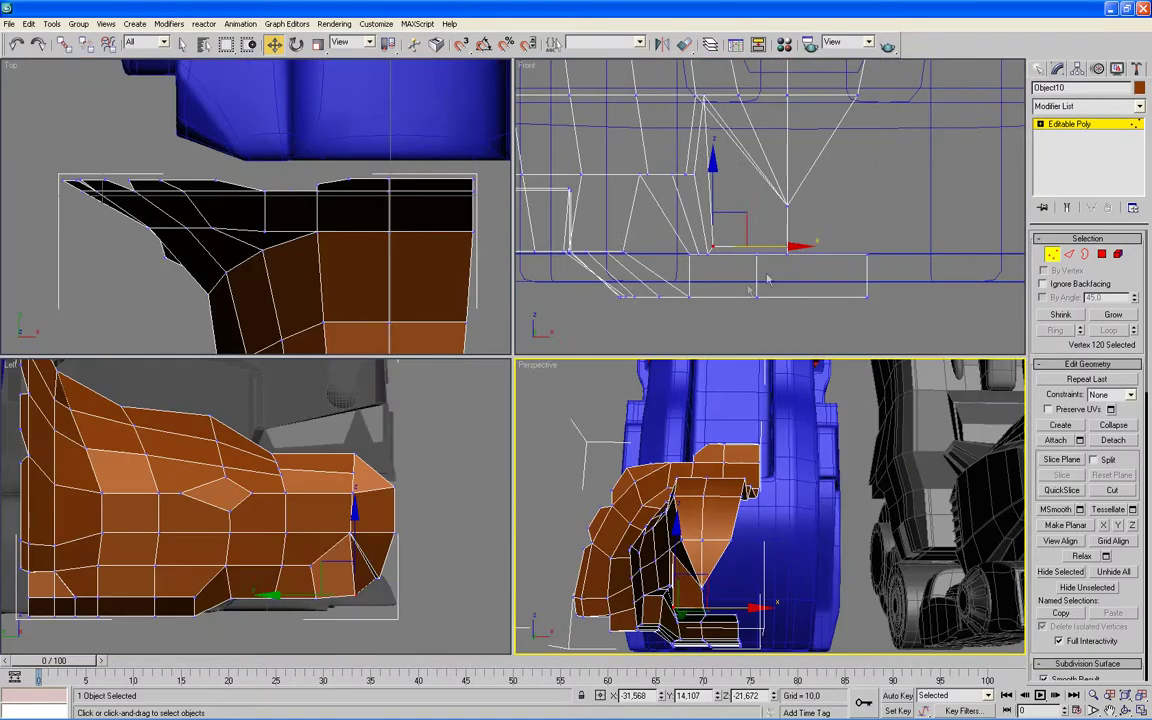
key("alt+w")
key("F3")
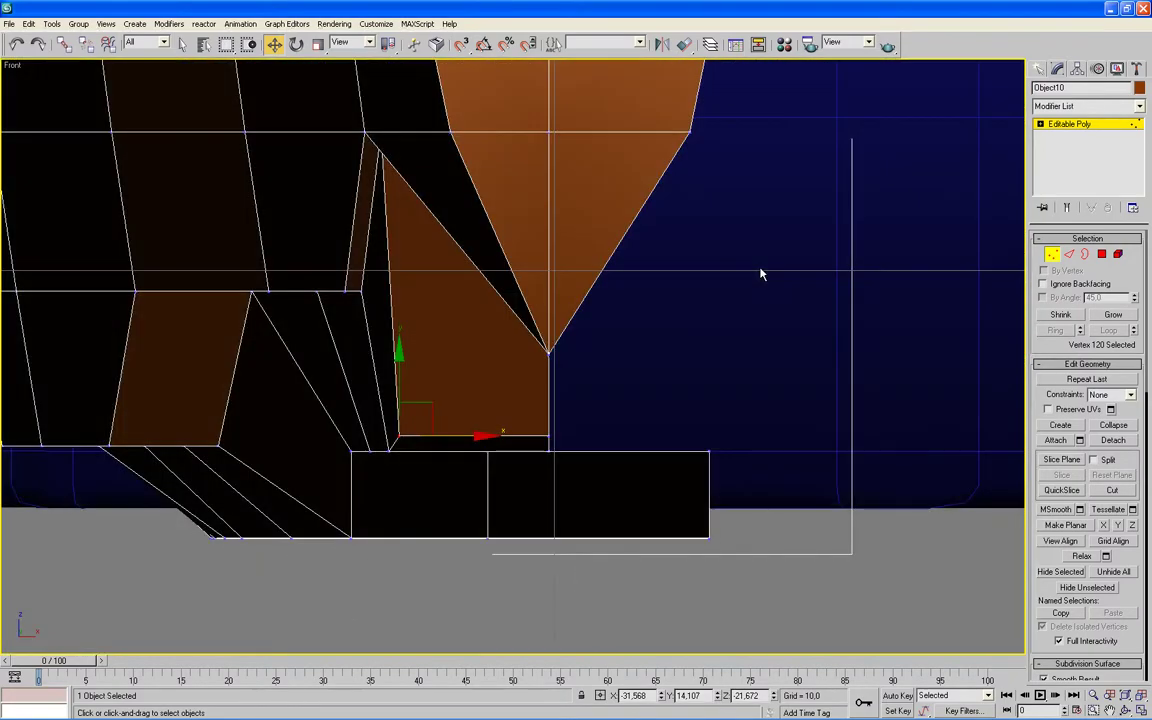
scroll(535, 342, "down", 3)
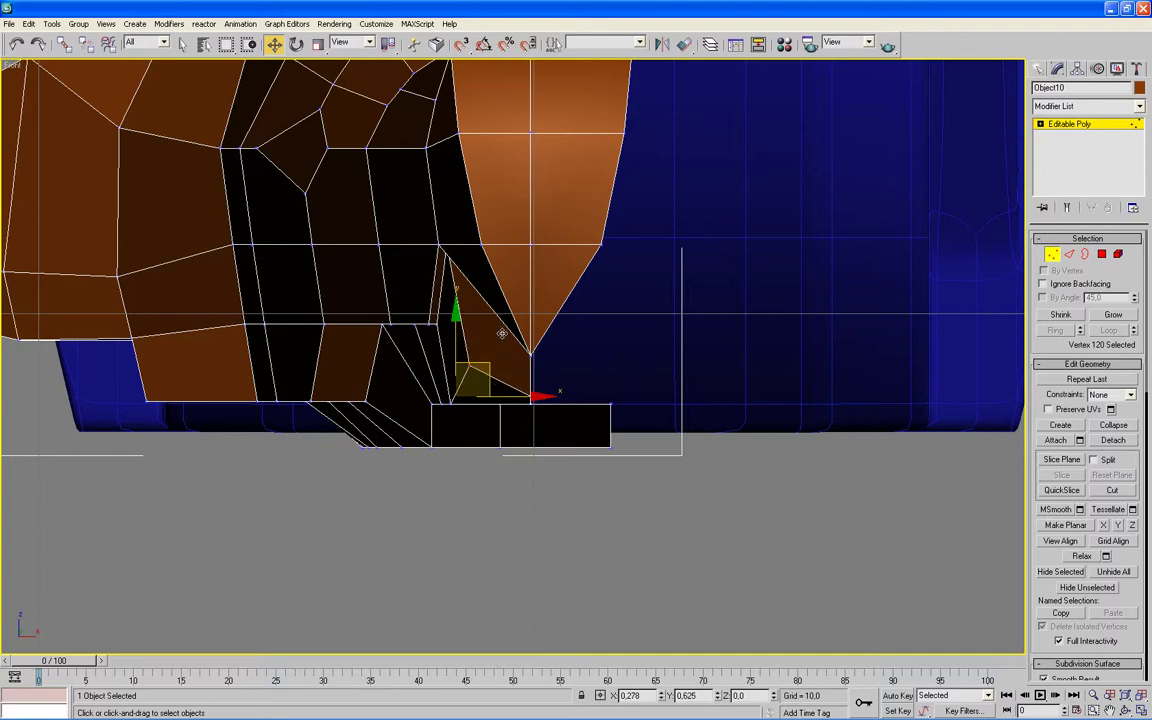
key("alt+w")
right_click(475, 458)
key("alt+w")
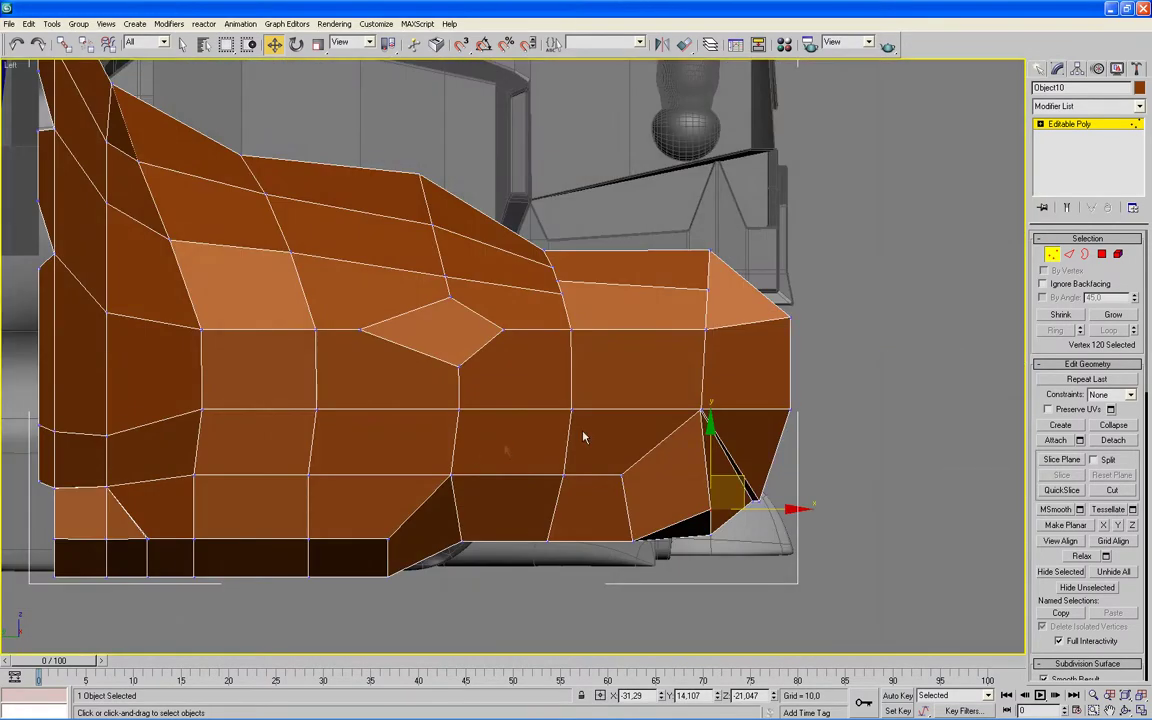
middle_click_drag(708, 422, 681, 389)
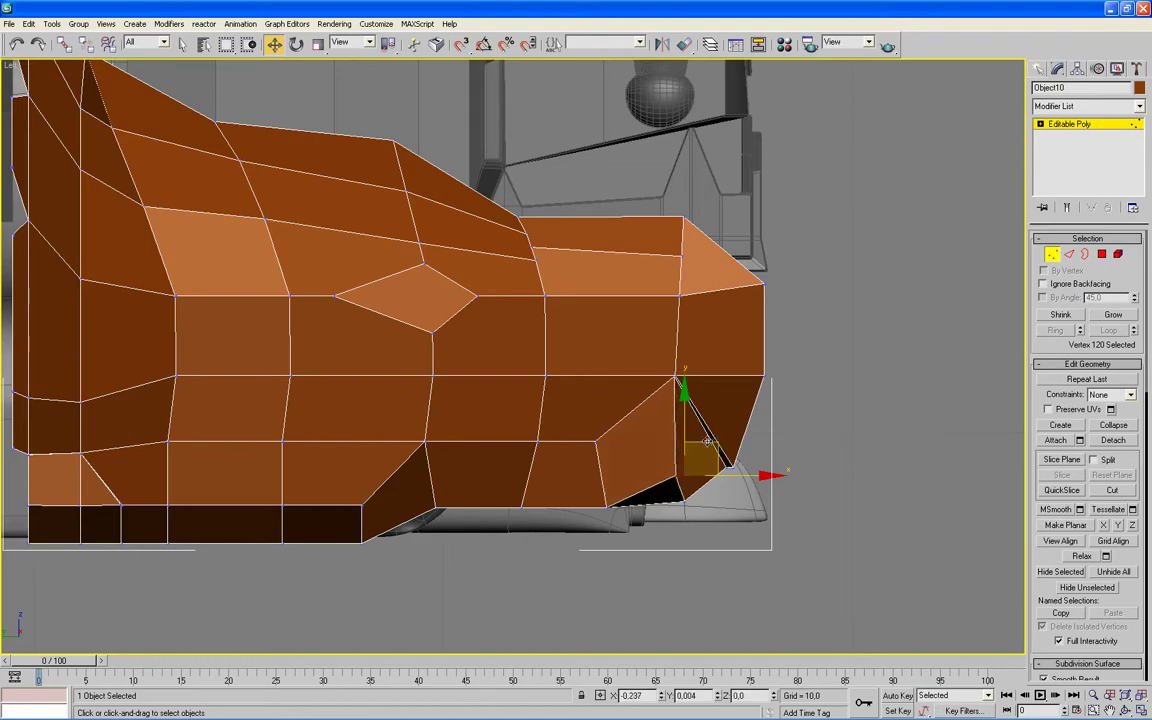
key("alt+w")
right_click(760, 447)
key("alt+w")
middle_click_drag(575, 359, 650, 444, "alt")
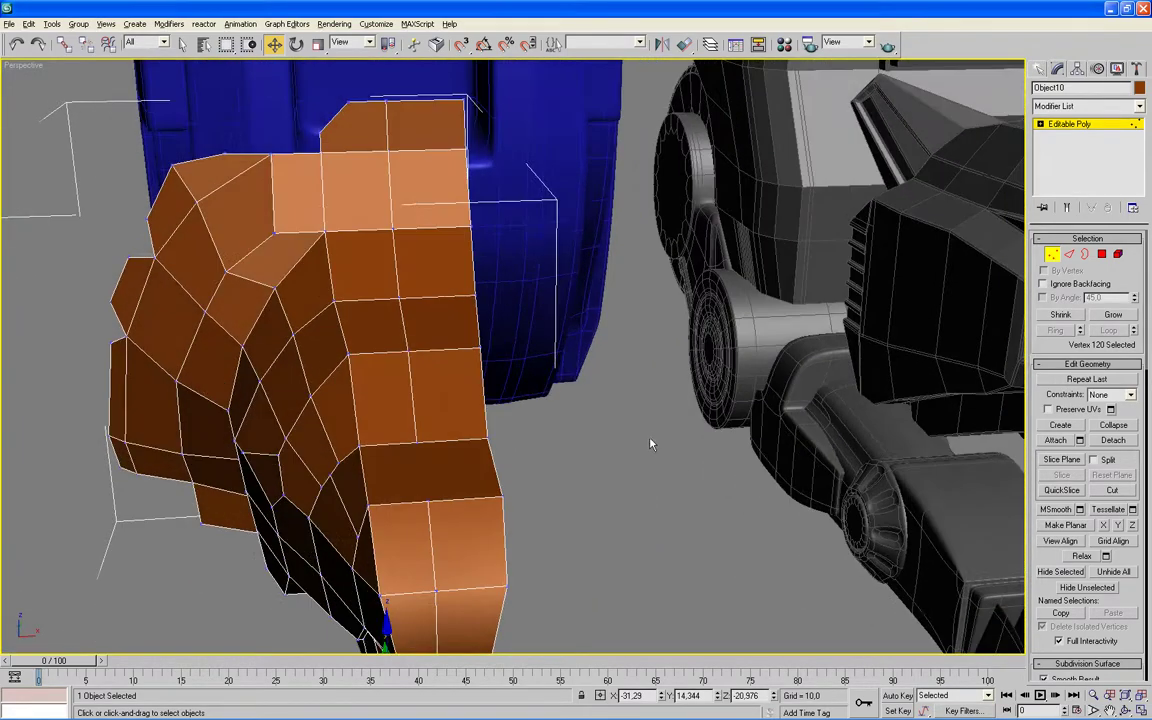
- Delete the unwanted polygons along the head's inner side, working from top to bottom
left_click(1101, 256)
left_click(436, 133)
key("Delete")
left_click(425, 178)
key("Delete")
left_click(441, 255)
key("Delete")
left_click(449, 316)
key("Delete")
left_click(442, 366)
key("Delete")
left_click(456, 452)
key("Delete")
left_click(450, 620)
key("Delete")
- Delete the lower polygons near the nose and the full column of side polygons
middle_click_drag(533, 469, 464, 385, "alt")
left_click(464, 385)
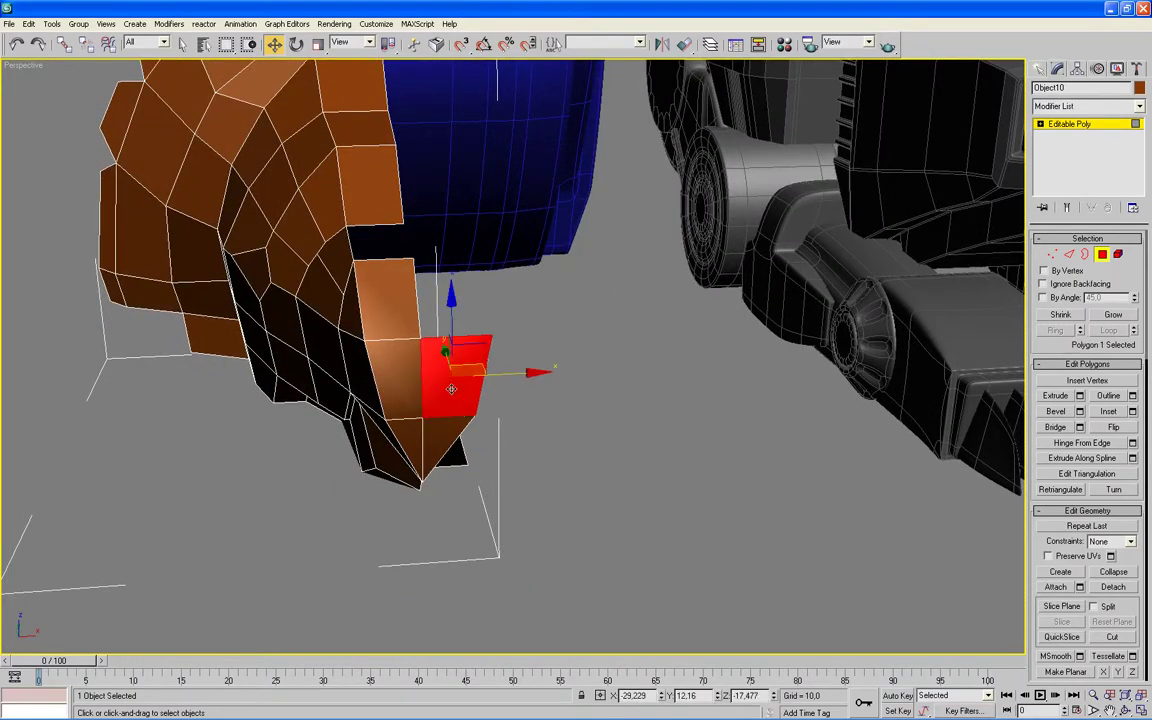
key("Delete")
left_click(455, 432)
key("Delete")
mouse_move(561, 490)
middle_mouse_down("alt")
mouse_move(488, 483)
mouse_move(530, 465)
mouse_move(519, 391)
mouse_move(546, 378)
mouse_move(516, 363)
middle_mouse_up("alt")
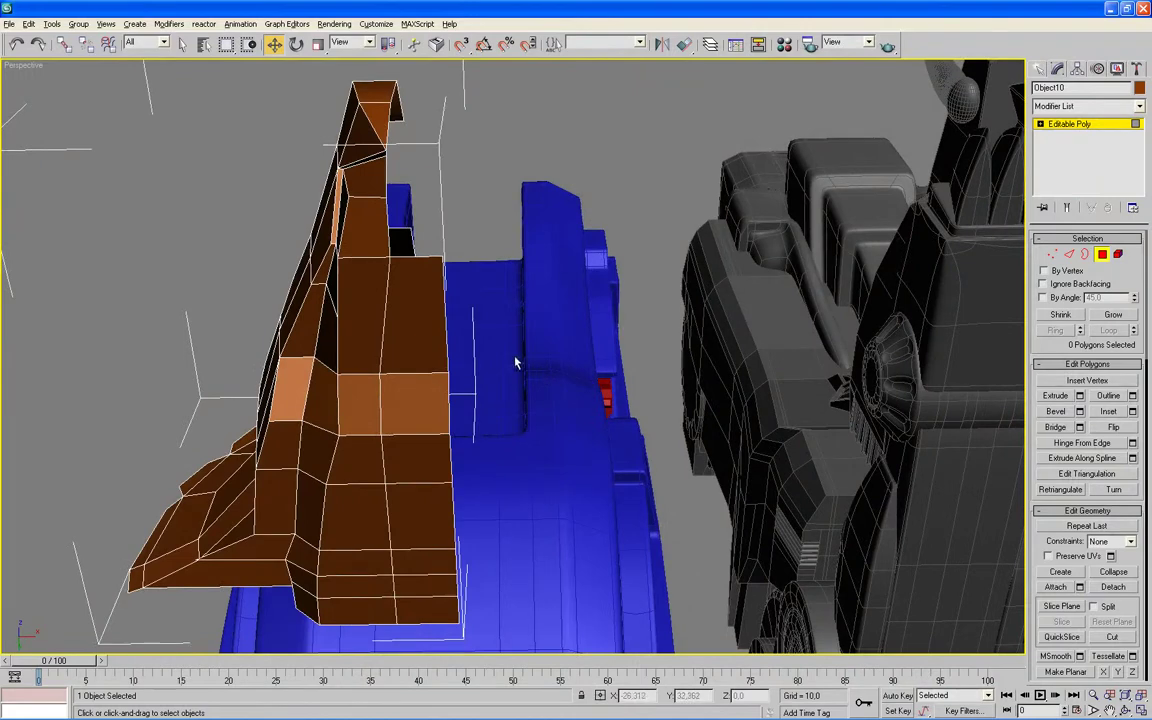
left_click(423, 305)
key("Delete")
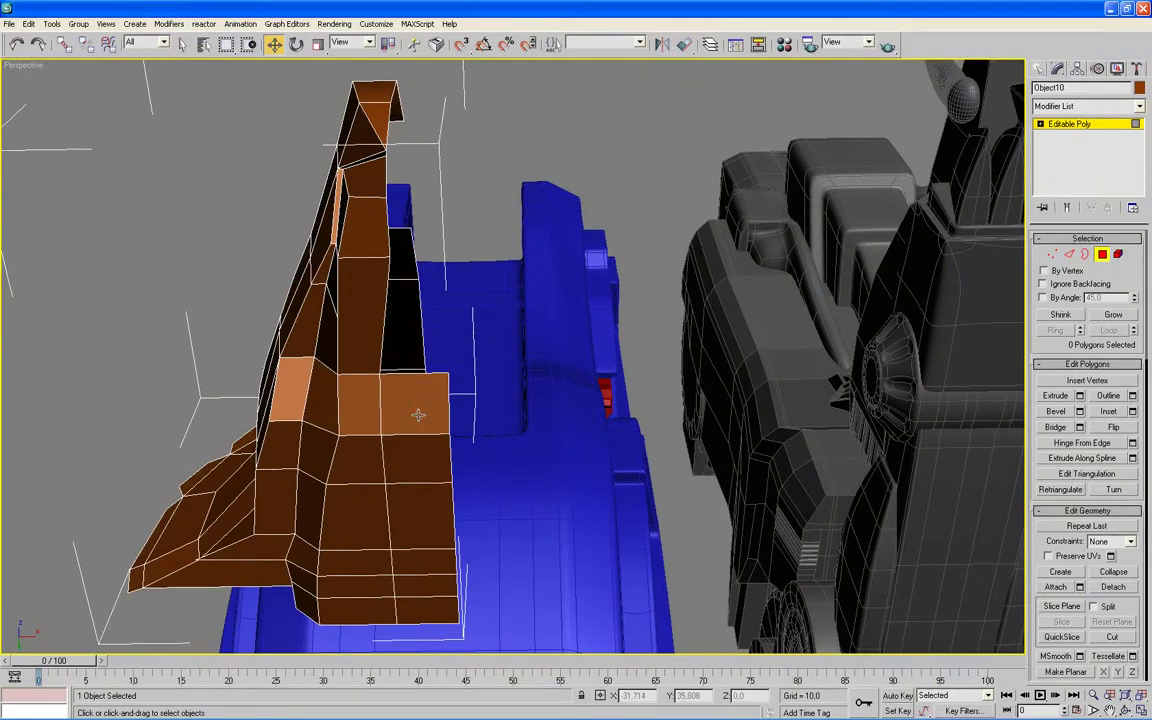
left_click(418, 414)
key("Delete")
left_click(414, 455)
key("Delete")
left_click(420, 512)
left_click(426, 560)
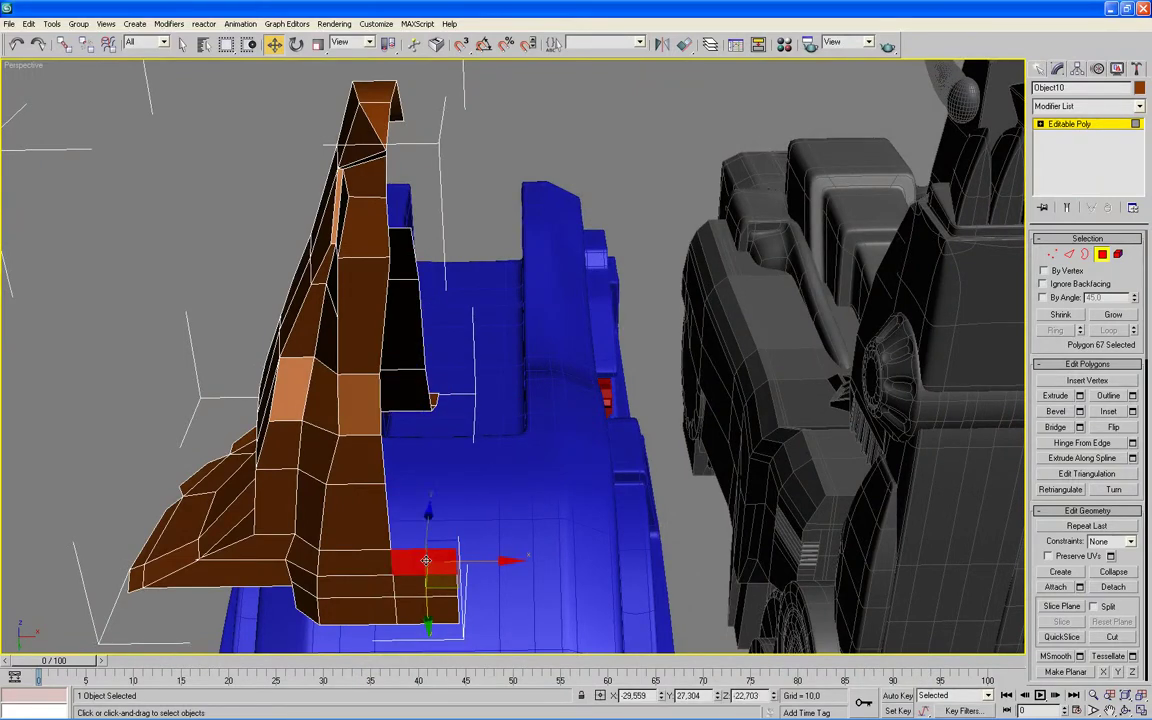
key("Delete")
left_click(420, 607)
key("Delete")
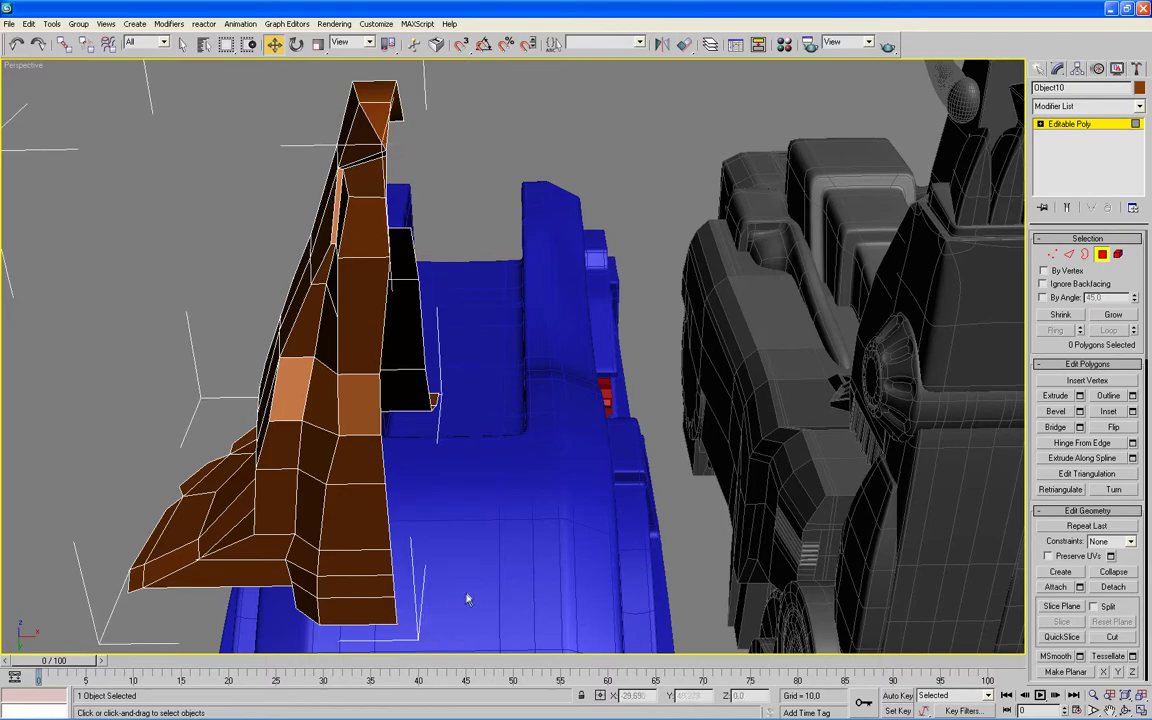
- Move vertex 92 below the diamond face up and right, to about X -34.611, Y 20.071, Z -17.399
mouse_move(484, 521)
middle_mouse_down("alt")
mouse_move(517, 537)
mouse_move(481, 607)
middle_mouse_up("alt")
scroll(545, 442, "up", 5)
scroll(578, 355, "up", 3)
middle_click_drag(578, 355, 596, 337)
key("alt+w")
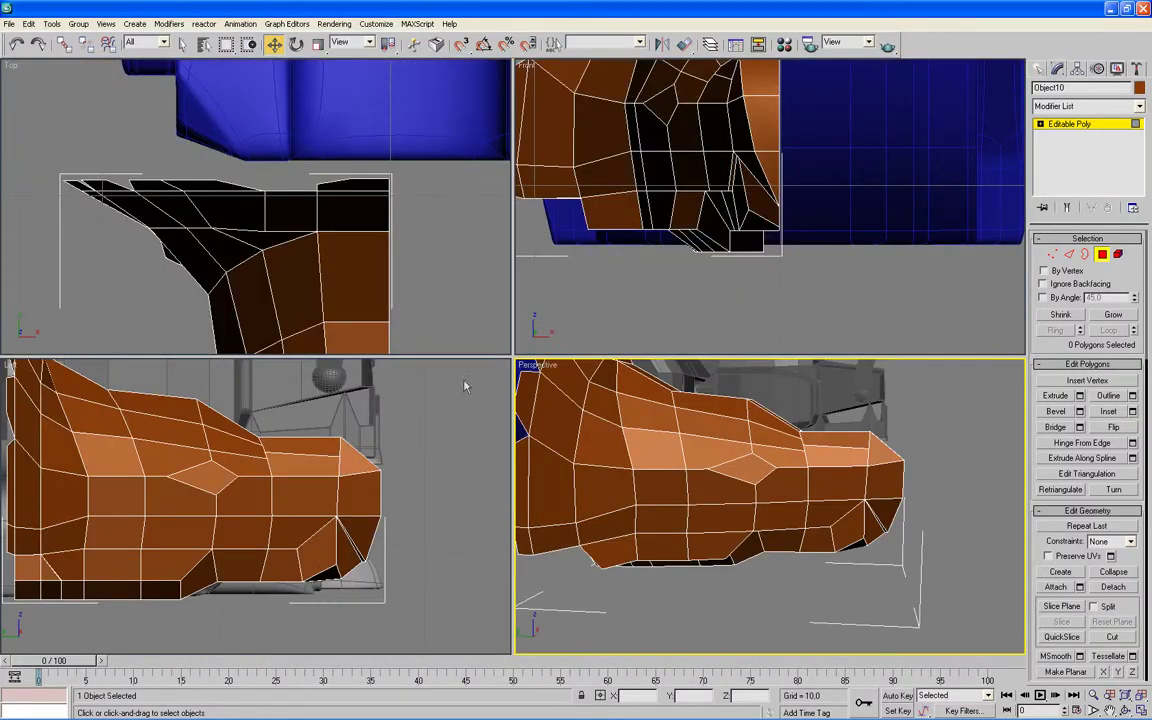
scroll(418, 444, "up", 2)
key("alt+w")
scroll(540, 429, "up", 3)
scroll(556, 429, "up", 4)
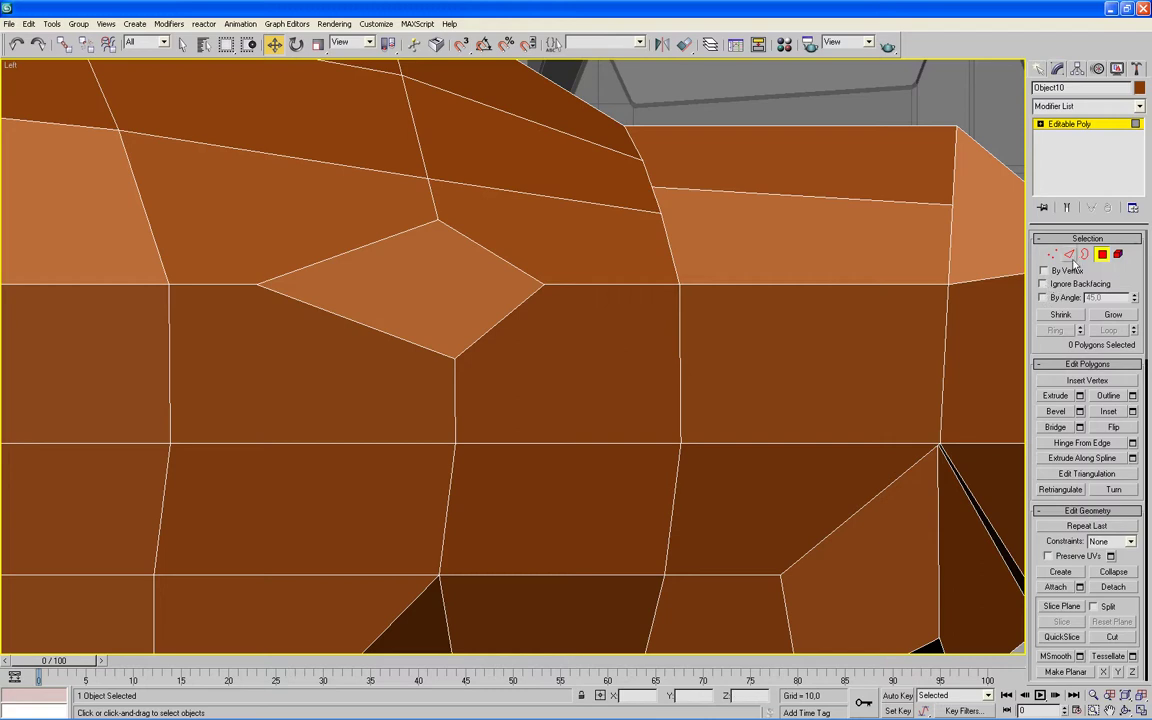
key("1")
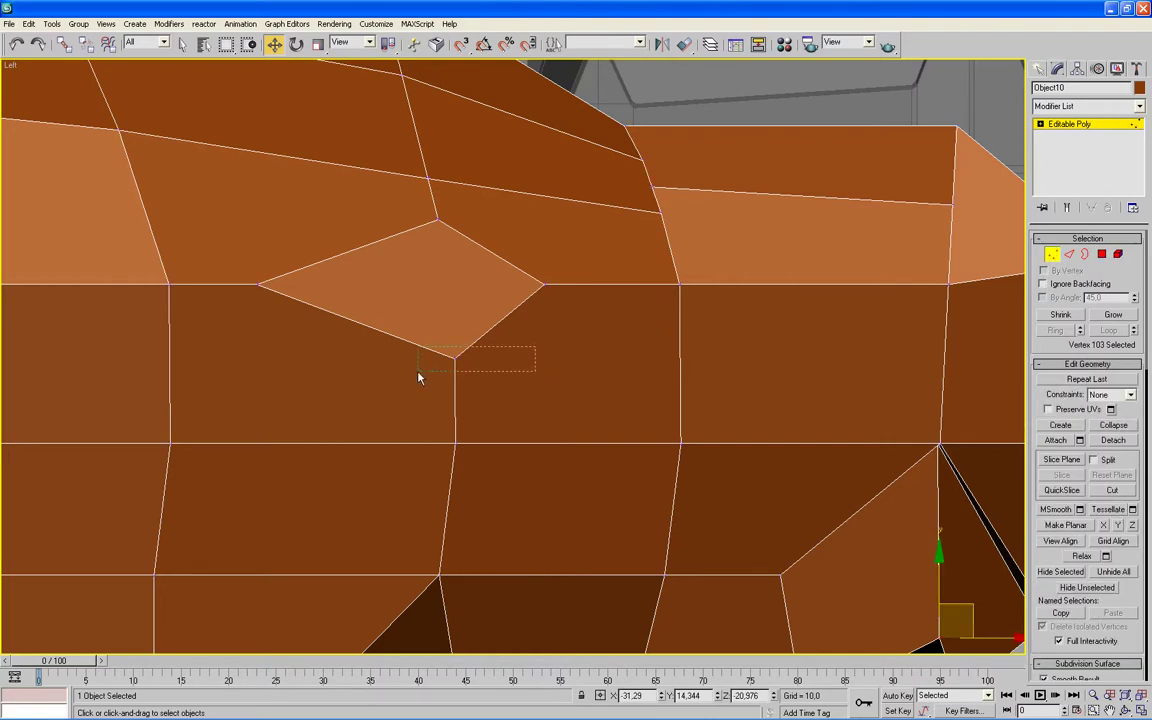
left_click_drag(419, 377, 419, 374)
left_click_drag(490, 325, 506, 311)
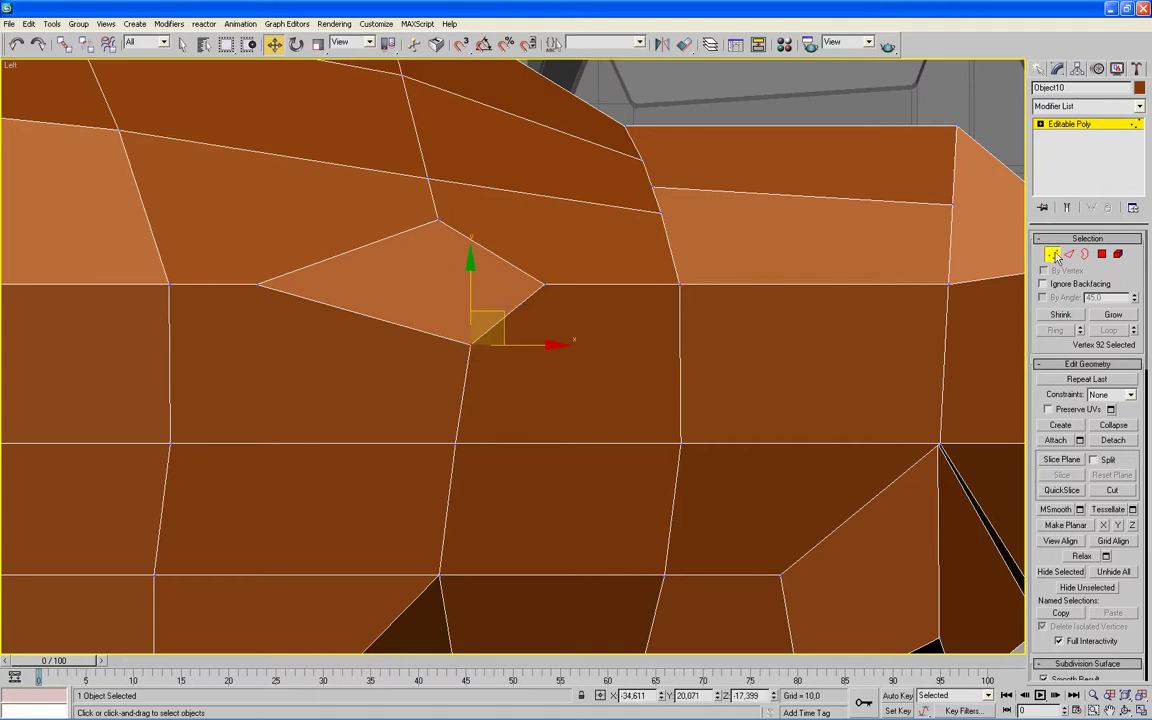
- Fine-tune the diamond's lower tip vertex from the Top view to about X -34.396, Y 19.86, Z -17.567
key("alt+w")
scroll(480, 249, "up", 5)
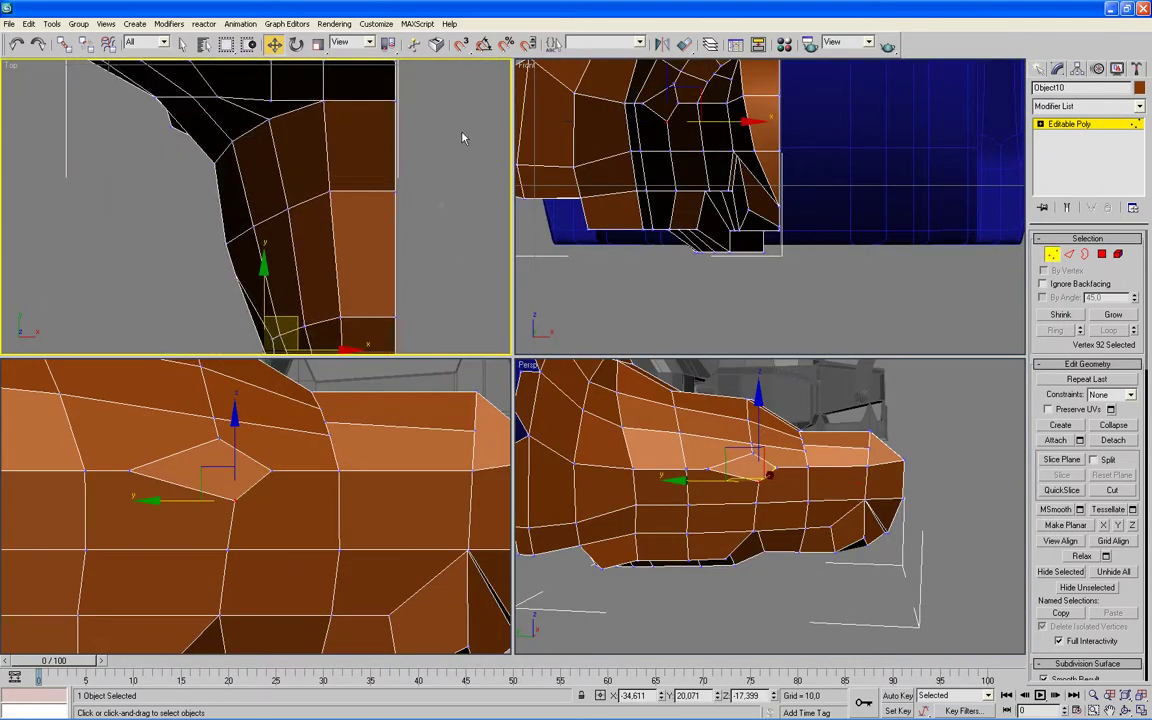
scroll(415, 117, "up", 2)
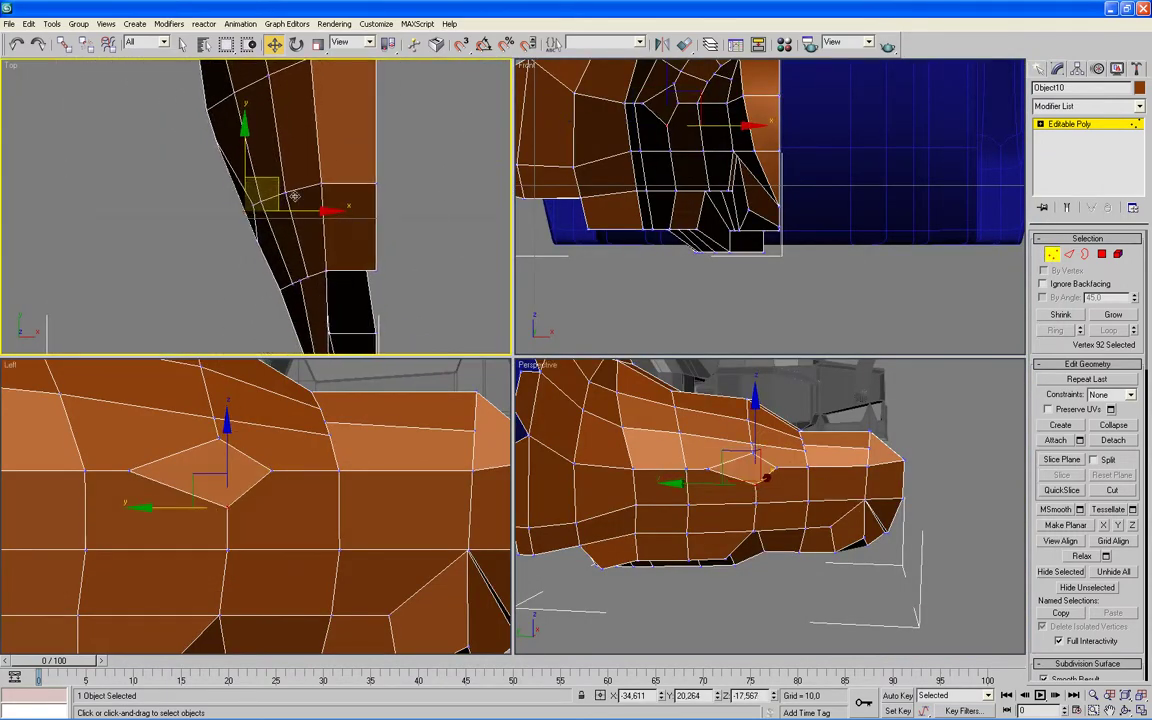
left_click_drag(279, 178, 285, 190)
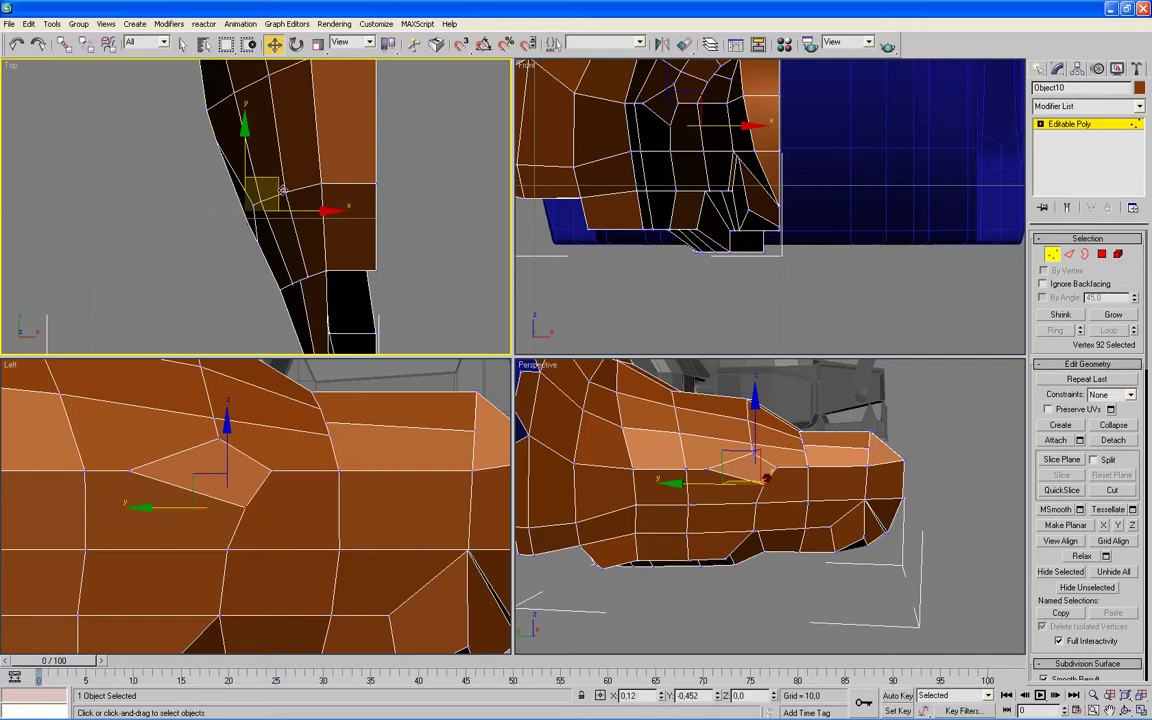
left_click_drag(285, 190, 311, 207)
- Inspect the reshaped face in Perspective, then frame the head beside the blue object in Front view
right_click(962, 461)
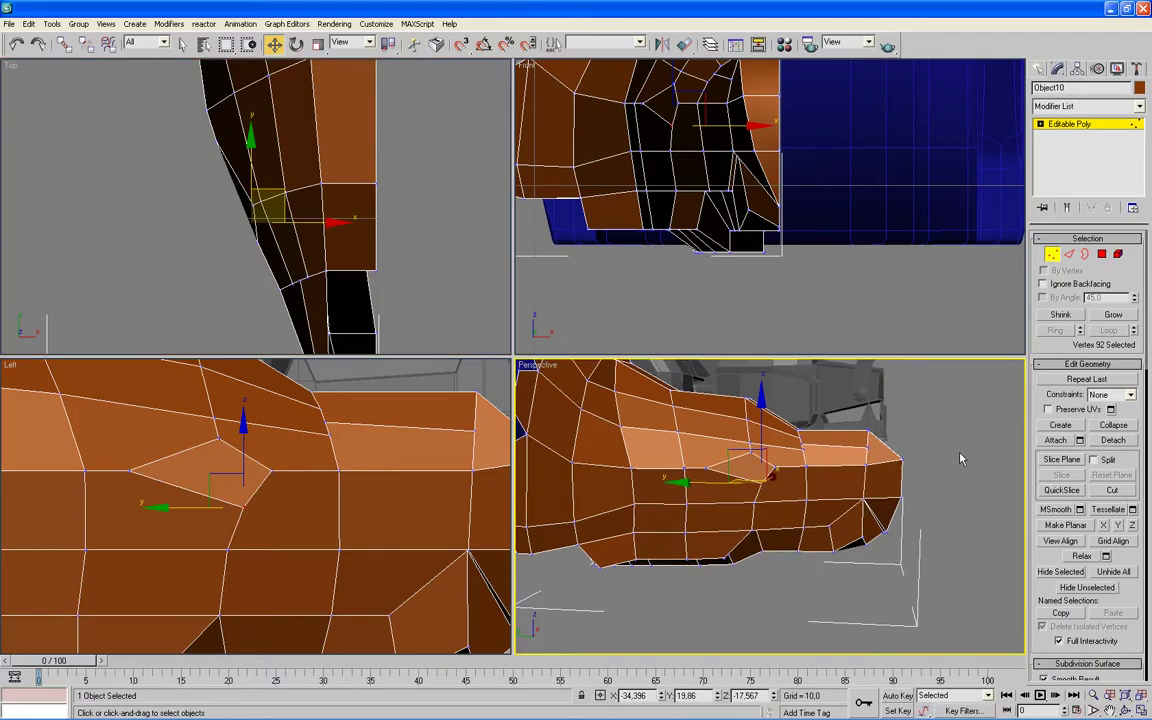
key("alt+w")
mouse_move(959, 458)
middle_mouse_down("alt")
mouse_move(938, 445)
mouse_move(900, 465)
mouse_move(784, 368)
mouse_move(828, 465)
mouse_move(771, 471)
middle_mouse_up("alt")
key("alt+w")
right_click(823, 275)
key("alt+w")
middle_click_drag(802, 267, 788, 354)
scroll(692, 306, "down", 3)
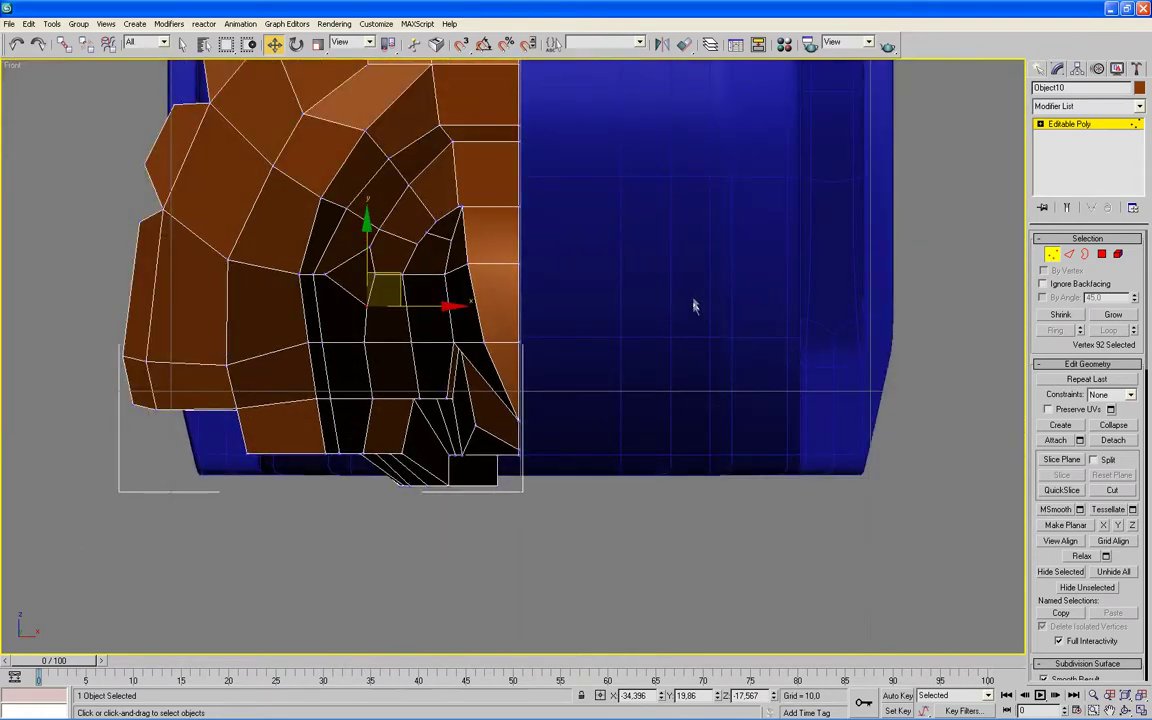
scroll(679, 298, "down", 3)
middle_click_drag(679, 298, 688, 409)
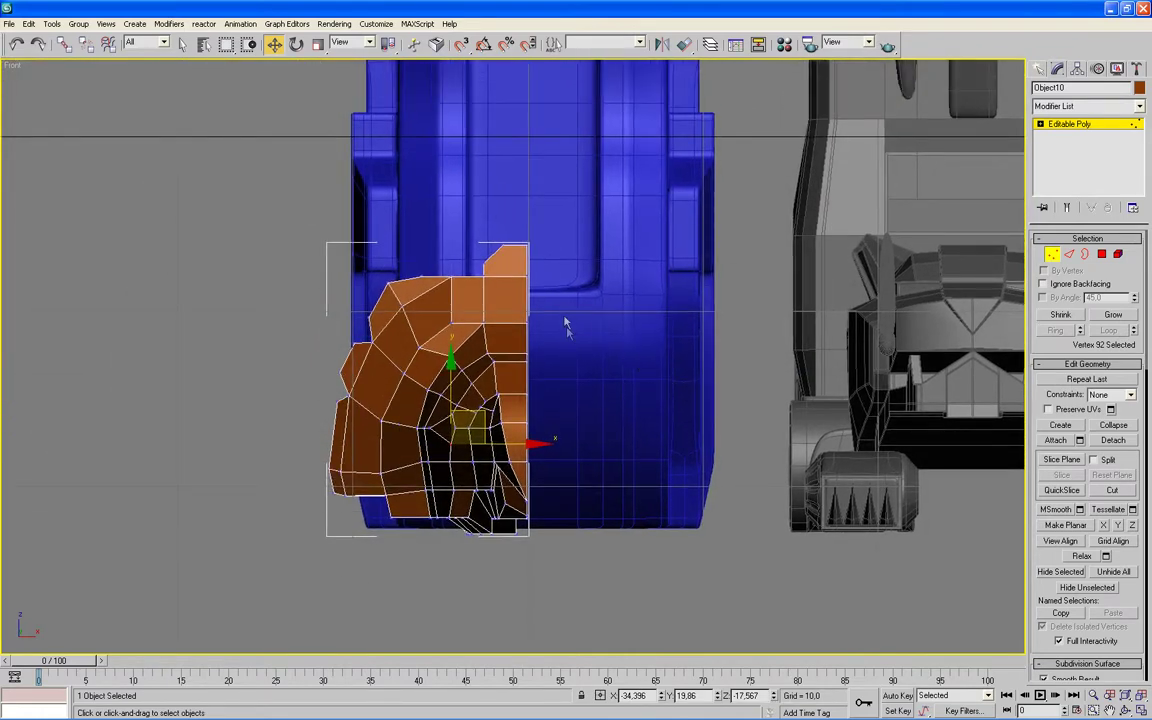
- Mirror the half-head on X as a copy and move the copy to the right side
left_click(661, 43)
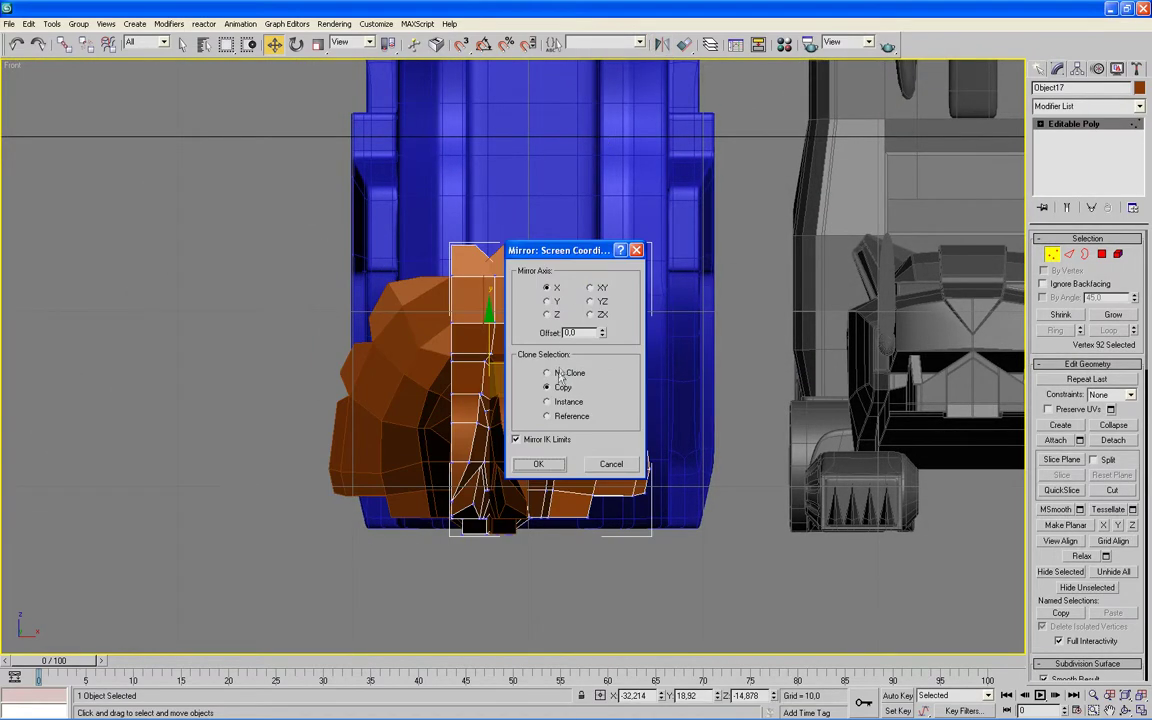
left_click(538, 463)
key("1")
left_click_drag(576, 397, 658, 397)
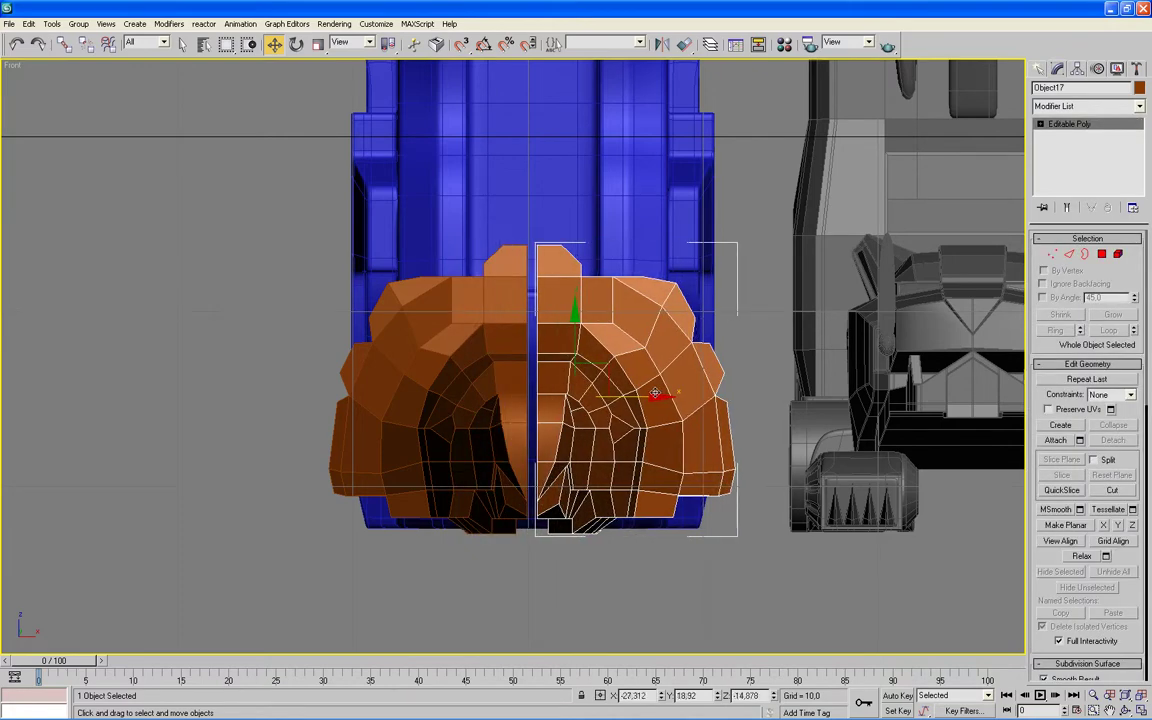
scroll(587, 410, "up", 3)
scroll(579, 404, "up", 3)
scroll(617, 406, "up", 2)
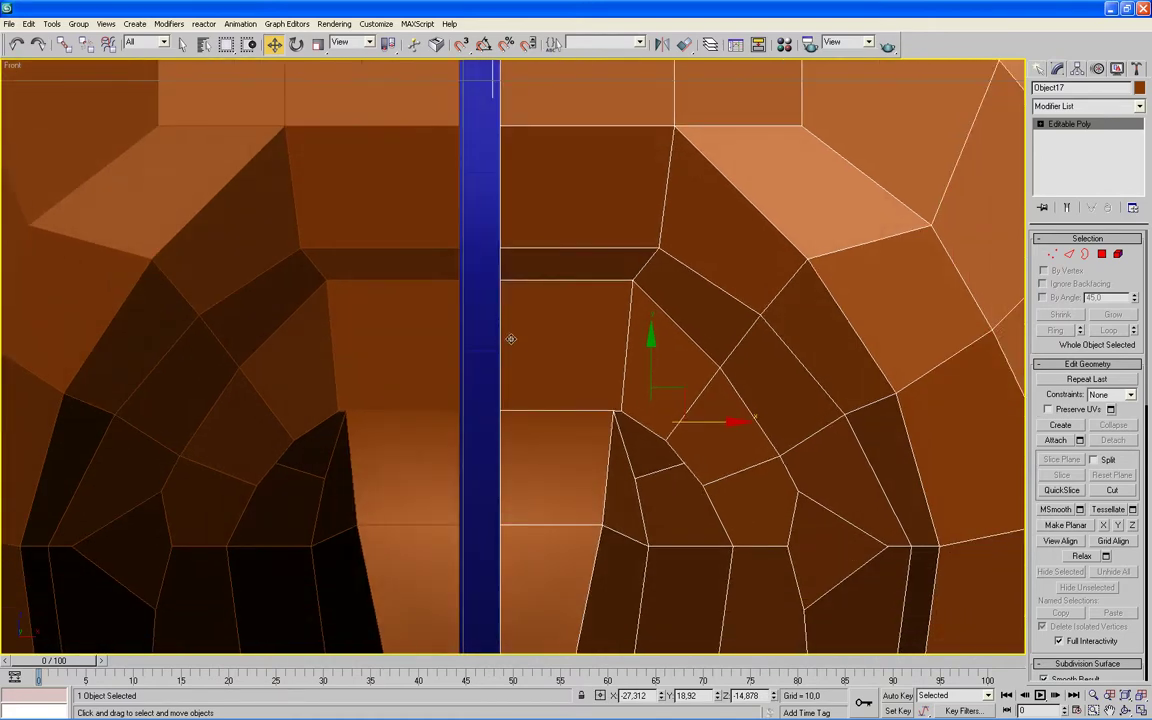
scroll(512, 334, "up", 2)
- In wireframe, slide the copy against the centre seam, ending near X -27.9, Y 18.92, Z -14.878
left_click_drag(866, 488, 812, 483)
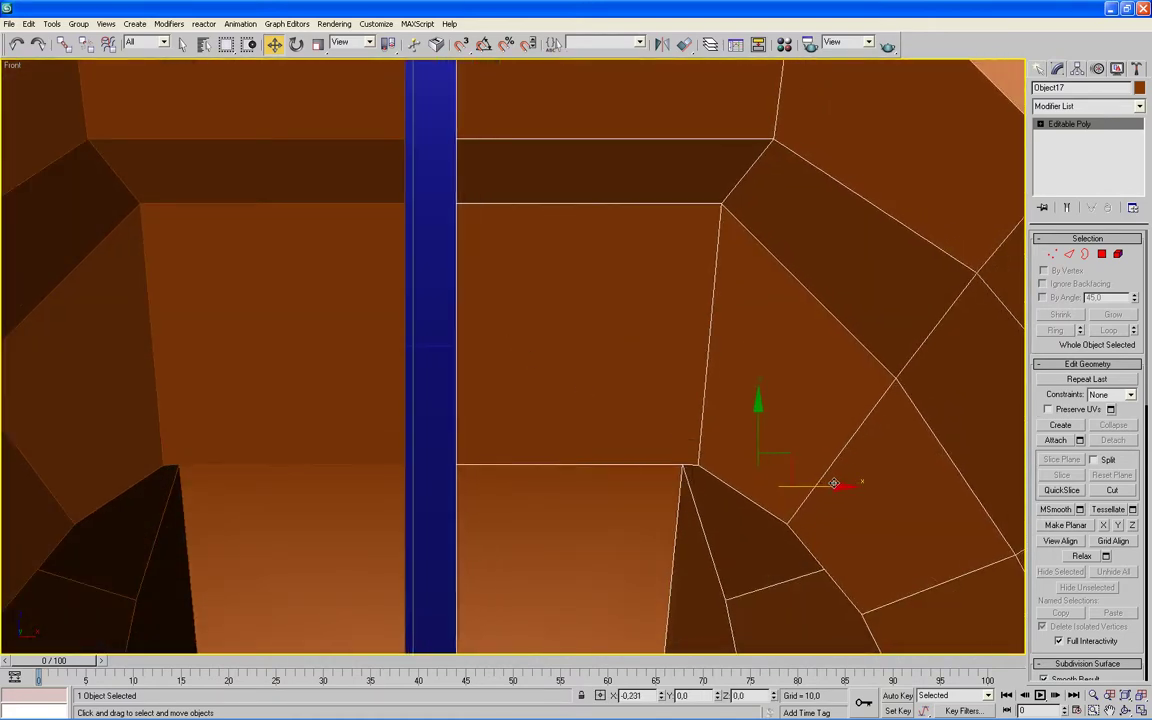
key("F4")
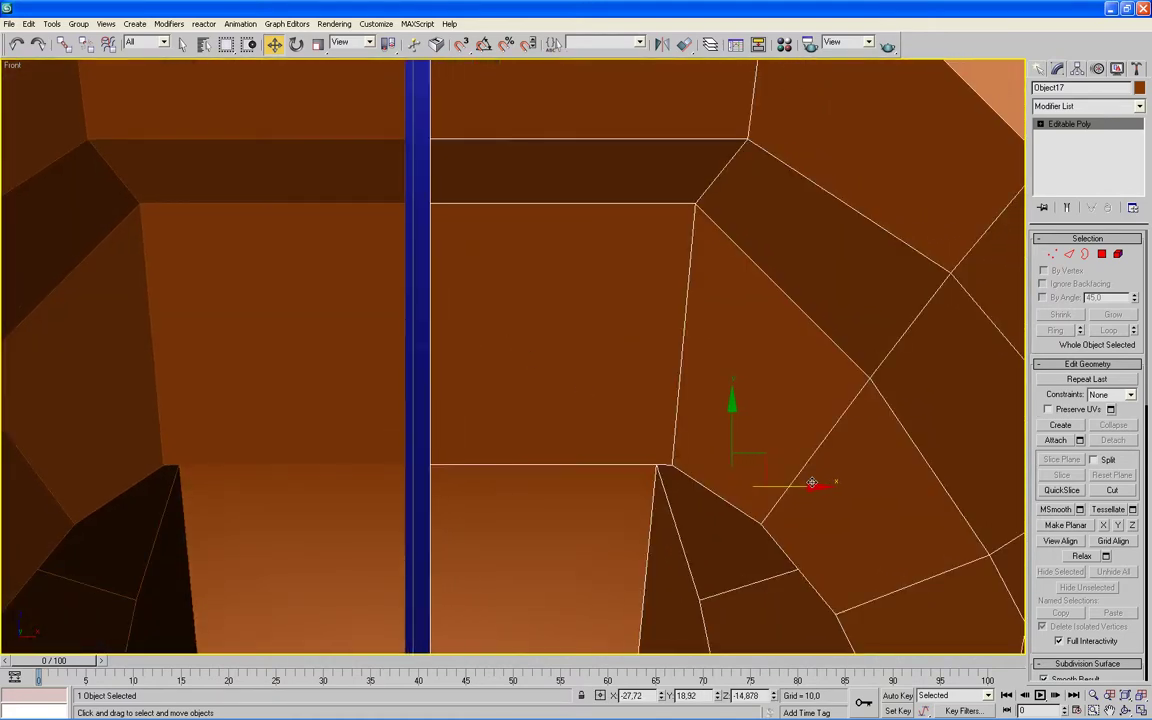
key("F3")
left_click_drag(815, 485, 795, 485)
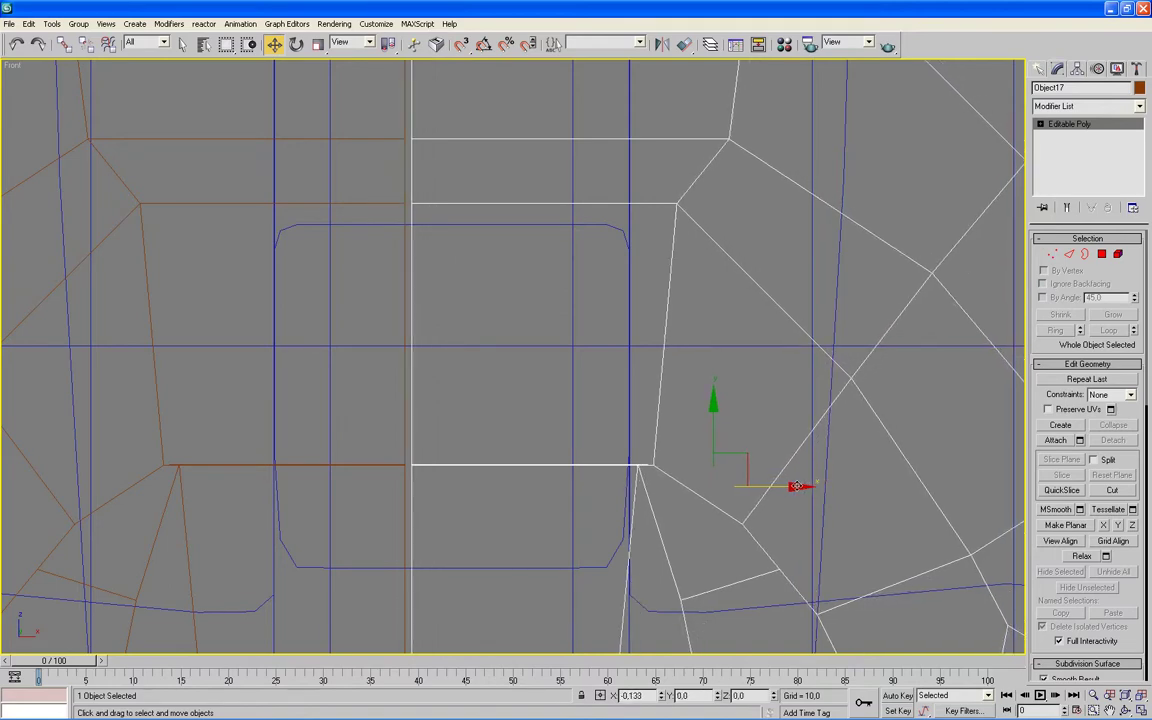
mouse_move(628, 464)
middle_mouse_down()
mouse_move(678, 443)
mouse_move(477, 373)
middle_mouse_up()
scroll(678, 443, "up", 5)
left_click_drag(897, 511, 887, 510)
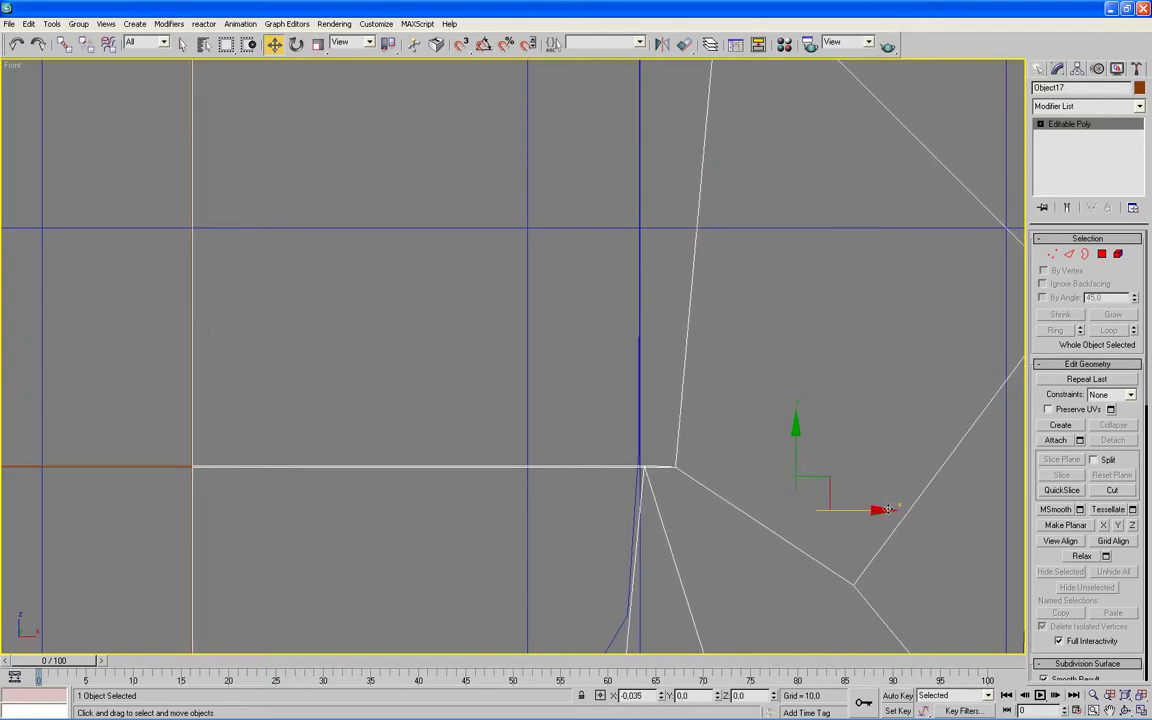
scroll(519, 374, "up", 2)
middle_click_drag(833, 501, 844, 426)
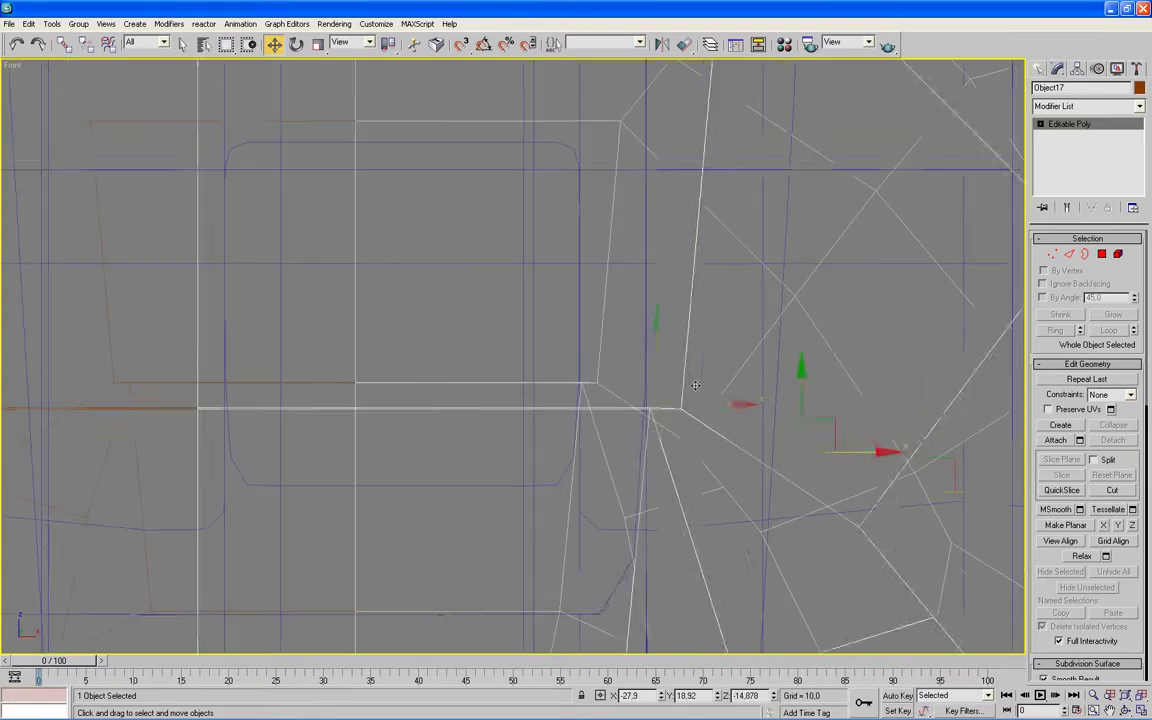
scroll(695, 385, "down", 3)
scroll(695, 385, "down", 3)
key("alt+w")
left_click(629, 457)
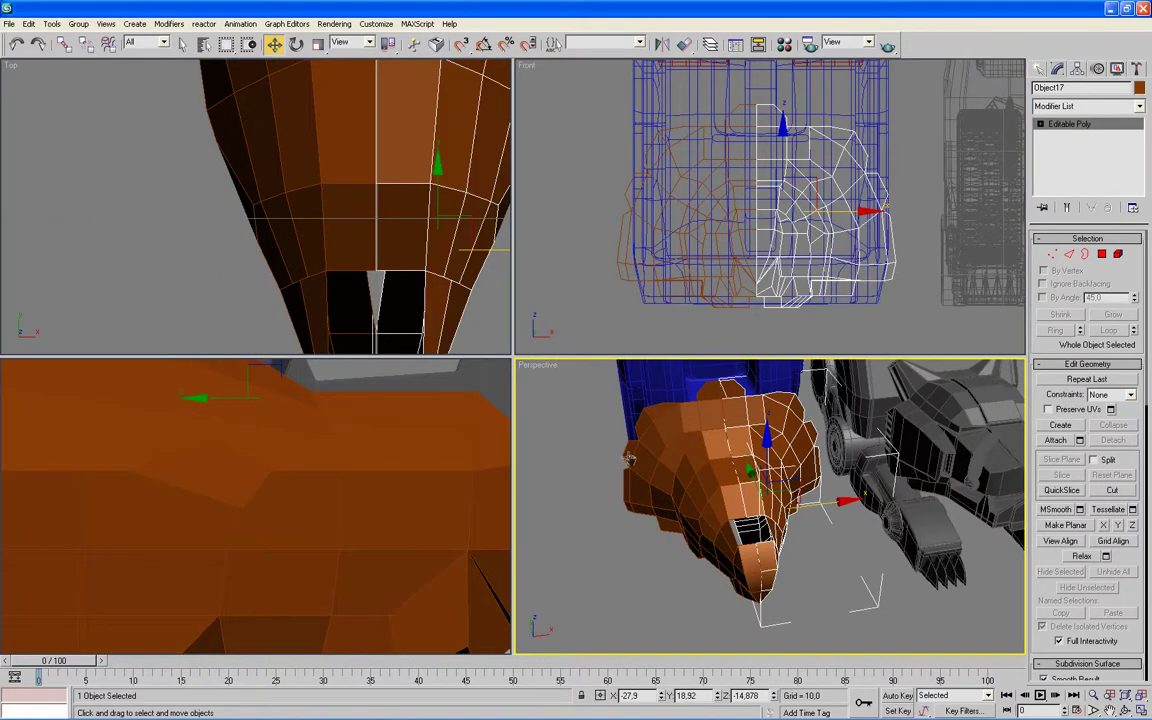
- In the maximized Perspective view, attach the orange nose piece to the head mesh
key("alt+w")
mouse_move(620, 455)
middle_mouse_down("alt")
mouse_move(607, 427)
mouse_move(627, 291)
mouse_move(619, 353)
middle_mouse_up("alt")
scroll(607, 427, "up", 2)
scroll(600, 411, "up", 2)
mouse_move(648, 336)
middle_mouse_down("alt")
mouse_move(591, 319)
mouse_move(572, 395)
mouse_move(607, 381)
mouse_move(625, 391)
mouse_move(928, 294)
middle_mouse_up("alt")
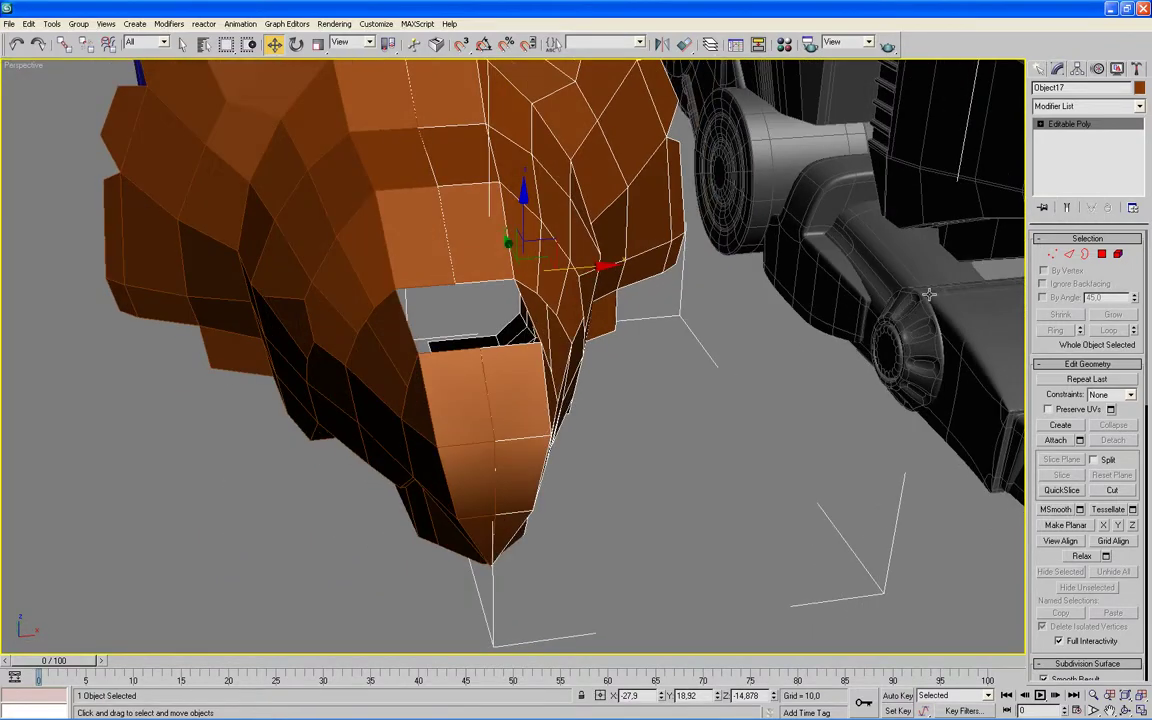
left_click(1052, 441)
left_click(459, 408)
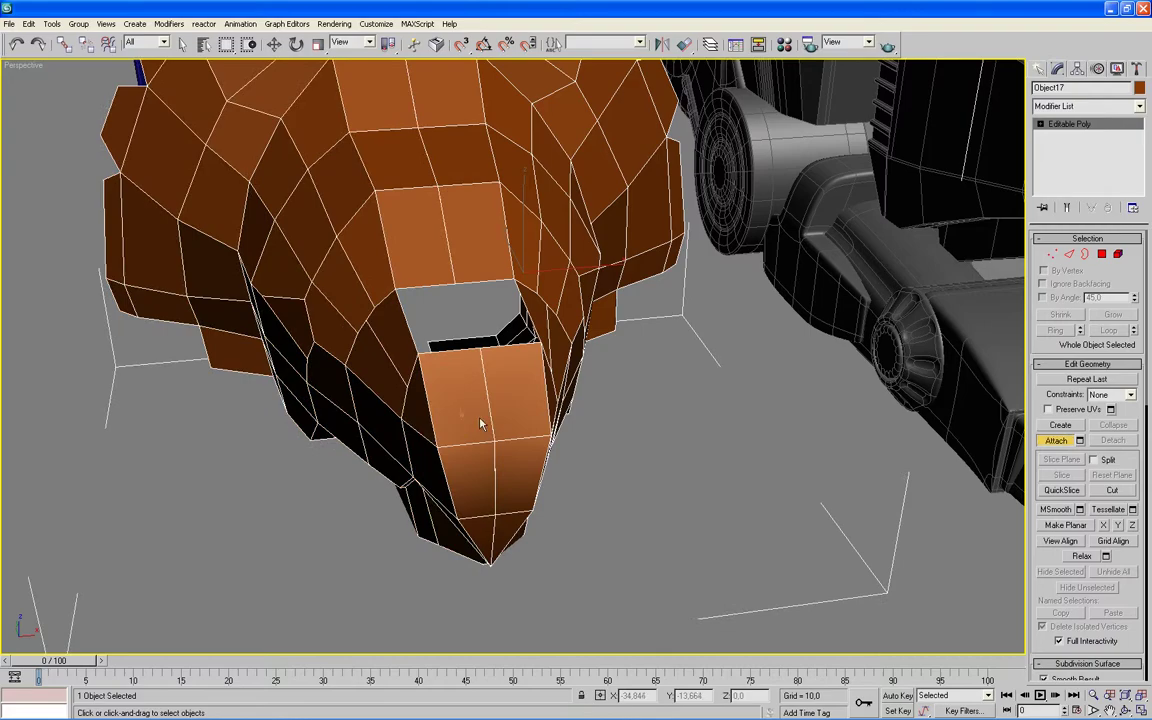
- Raise vertex 109 to about X -30.582, Y 14.131, Z -14.474
key("1")
mouse_move(700, 370)
middle_mouse_down("alt")
mouse_move(578, 444)
mouse_move(634, 490)
middle_mouse_up("alt")
scroll(634, 490, "up", 3)
scroll(627, 453, "up", 3)
scroll(671, 581, "up", 3)
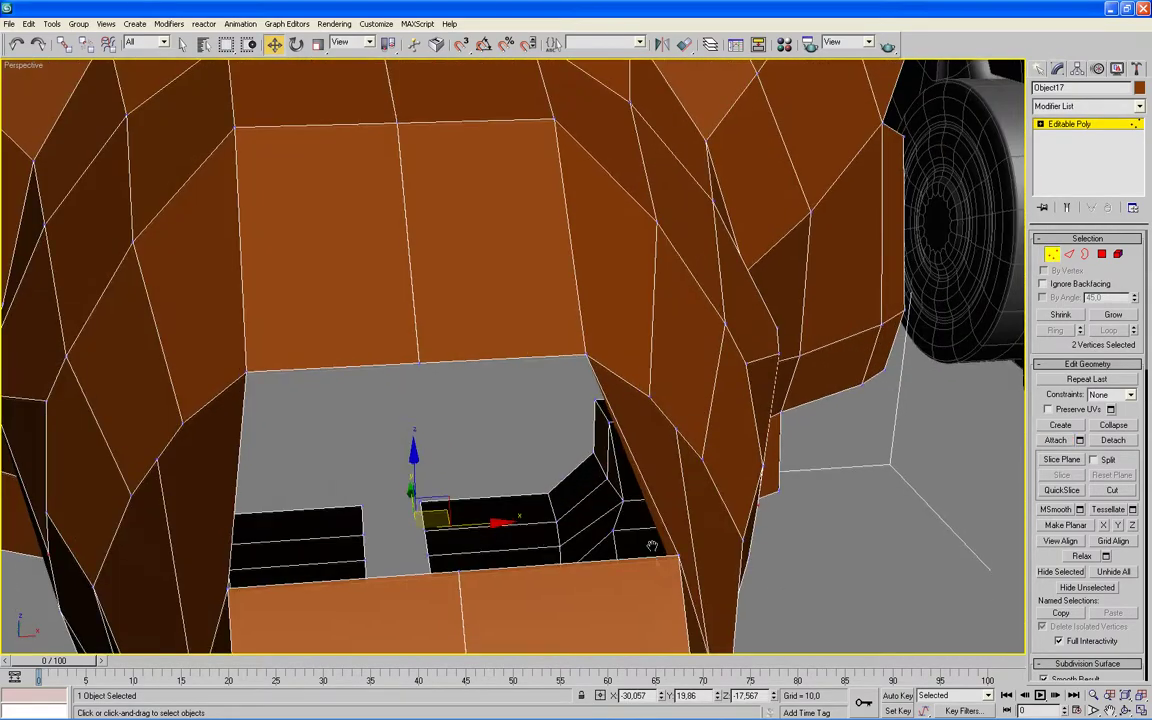
scroll(656, 560, "up", 3)
left_click(451, 348)
mouse_move(451, 348)
left_mouse_down()
mouse_move(472, 304)
mouse_move(397, 276)
left_mouse_up()
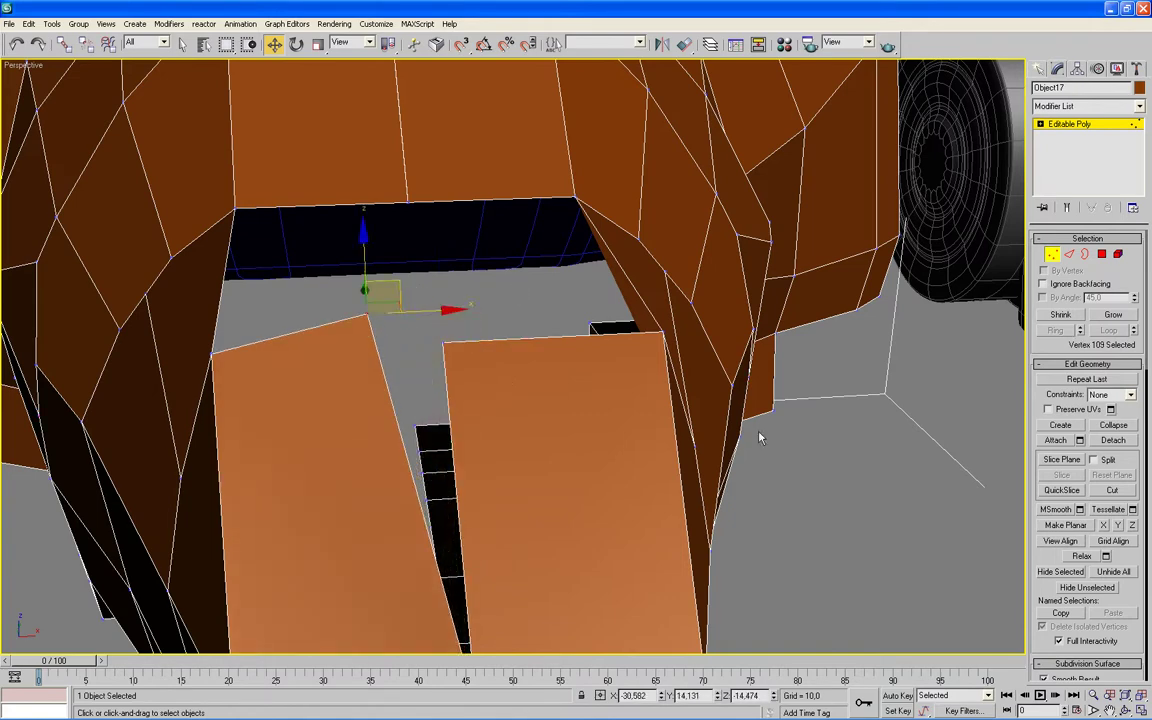
scroll(1048, 556, "down", 4)
scroll(1090, 475, "down", 1)
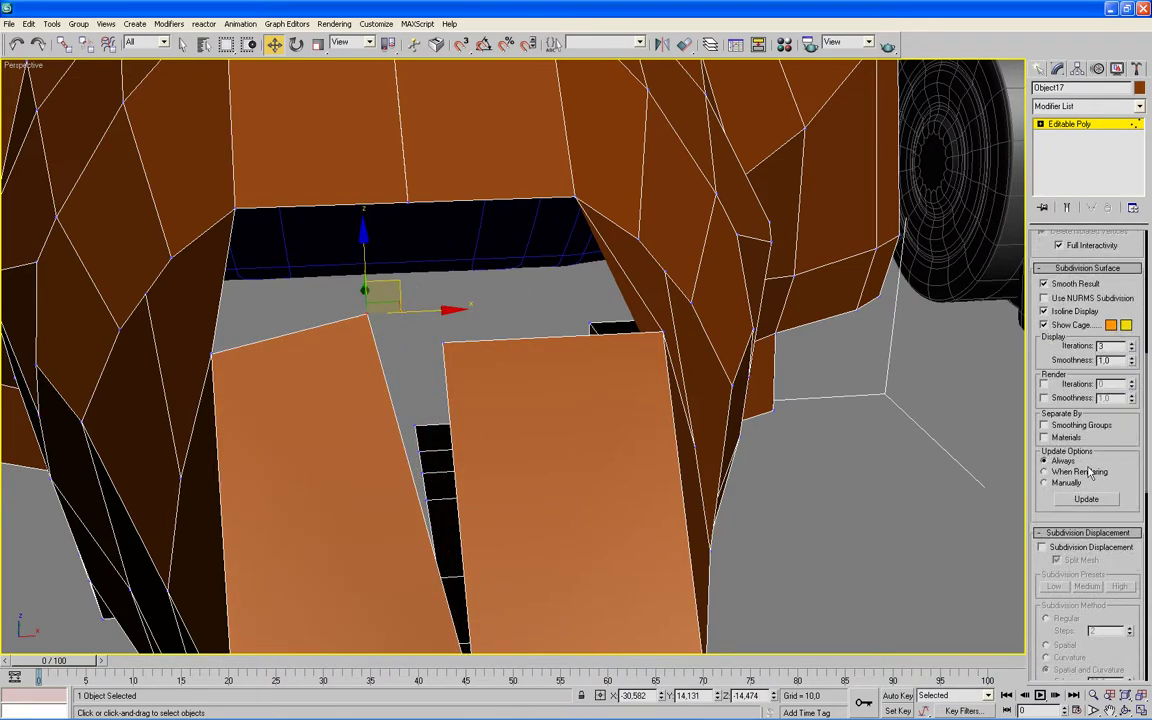
scroll(1088, 450, "down", 3)
scroll(1088, 450, "down", 3)
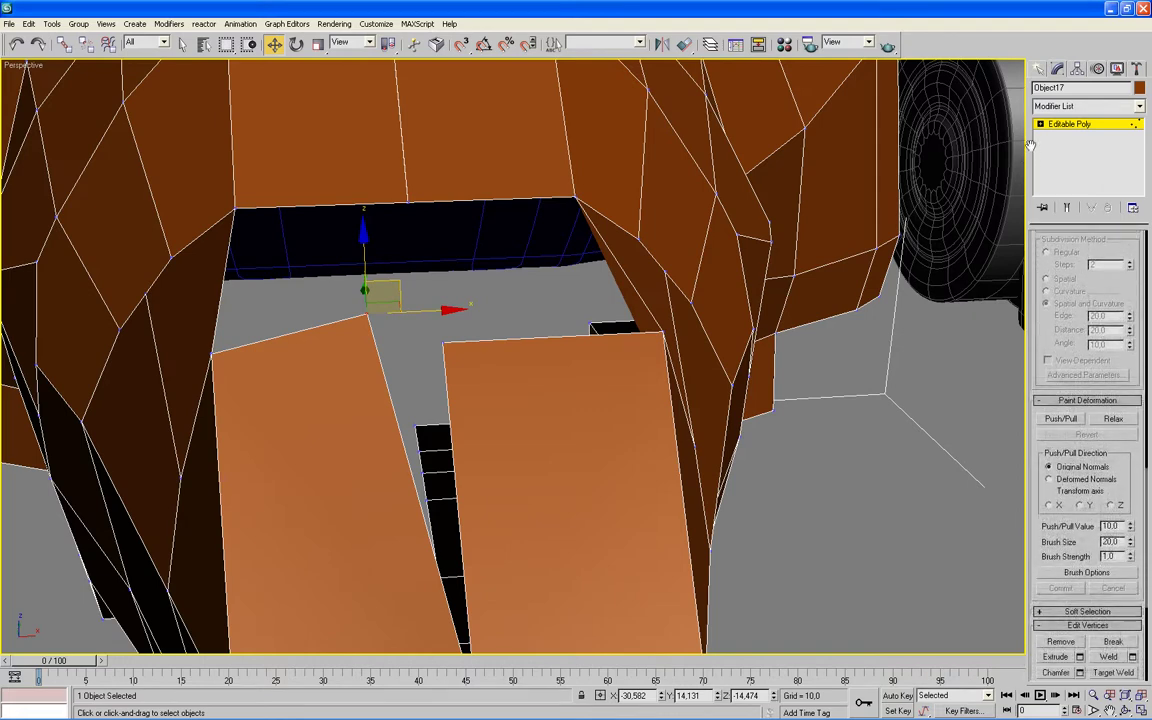
scroll(1088, 450, "down", 1)
- Target Weld the left panel's top vertex onto its neighbour on the centre seam
left_click(1113, 608)
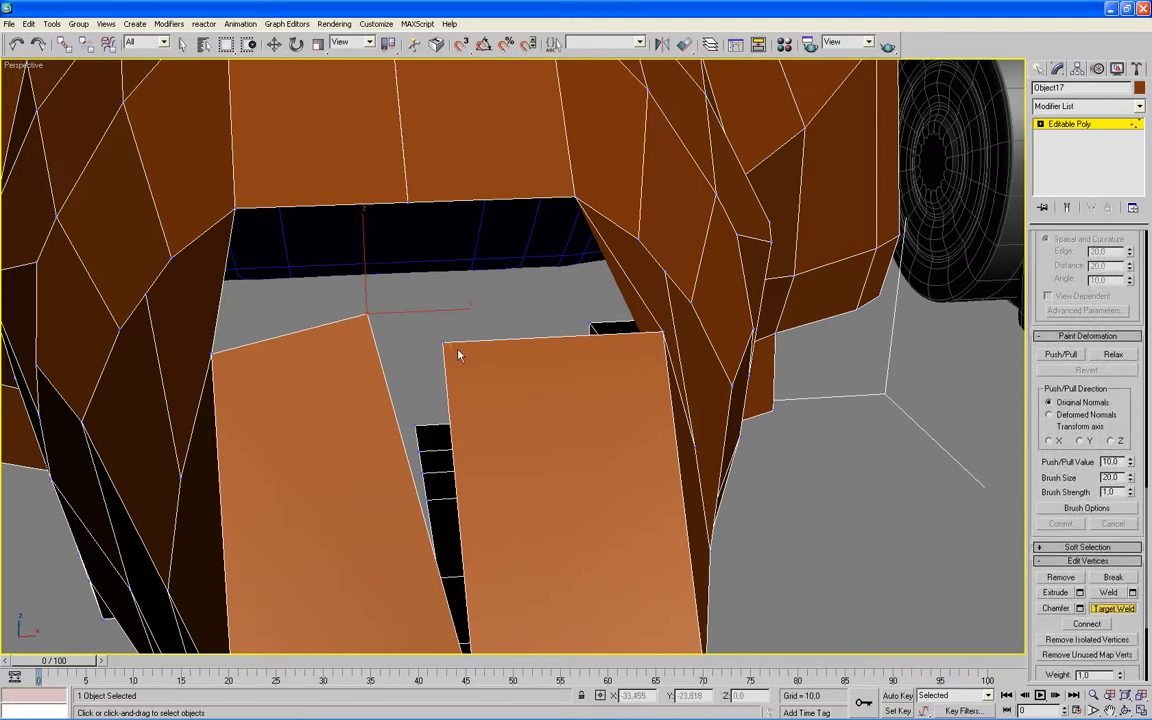
left_click(366, 320)
left_click(441, 343)
middle_click_drag(519, 406, 511, 320)
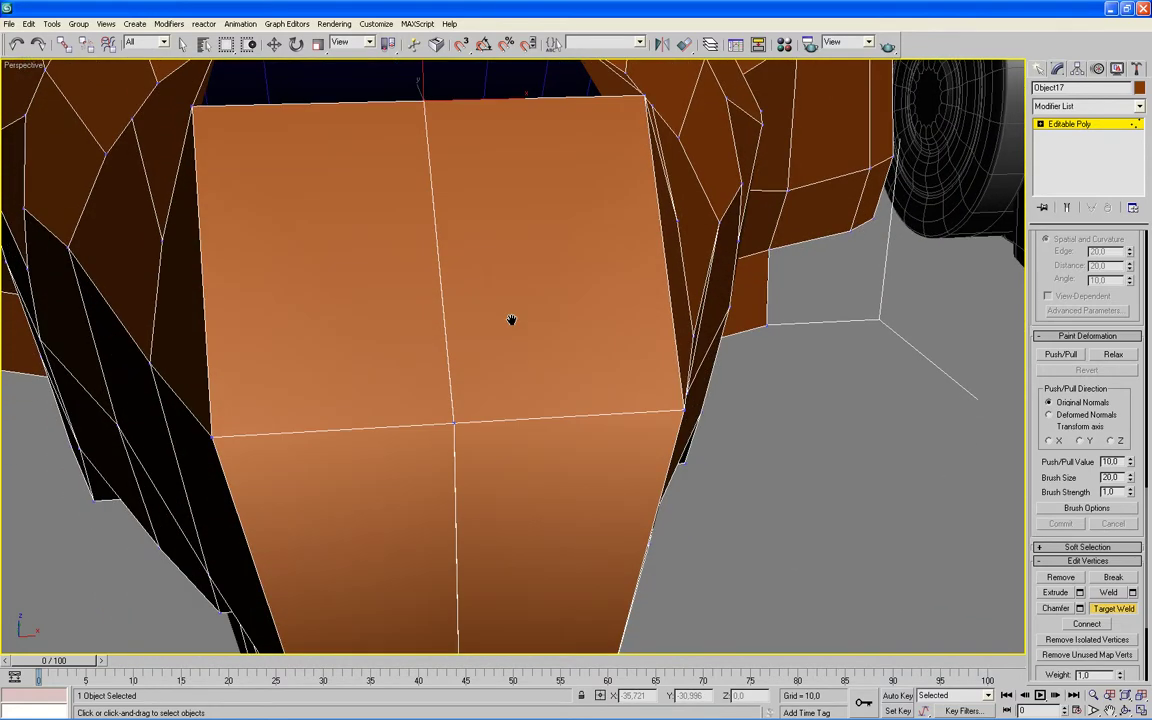
- Move the middle seam vertex left and weld it to close the gap
left_click(273, 43)
left_click(453, 423)
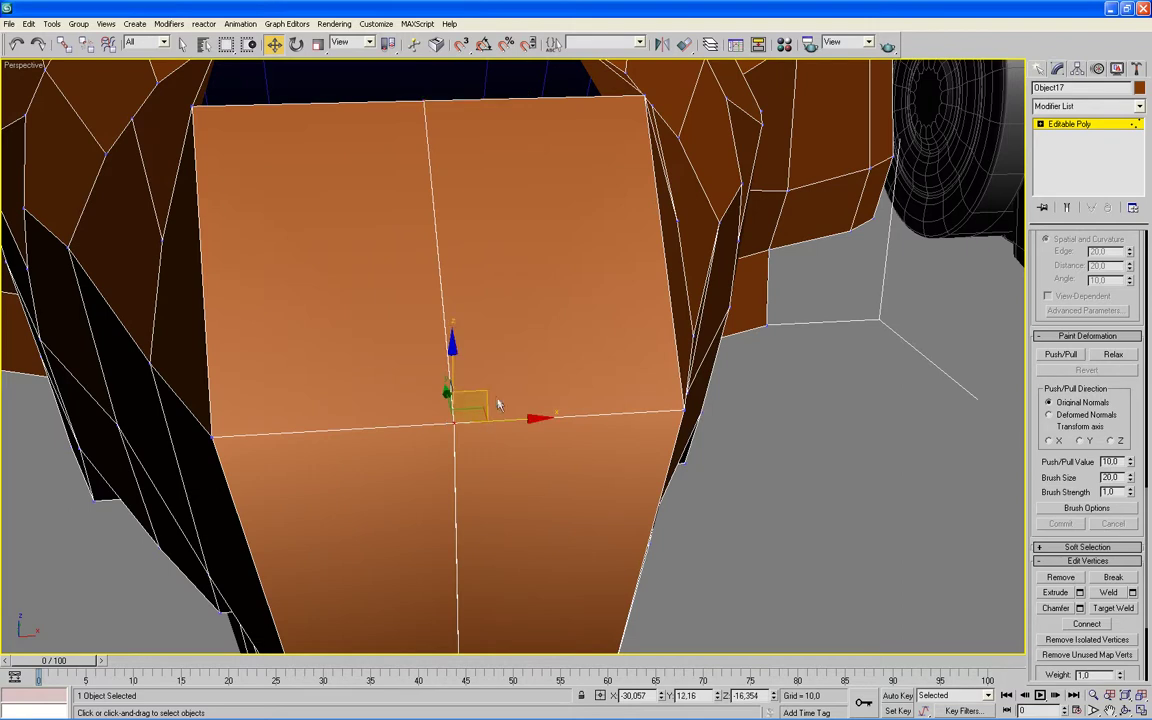
left_click_drag(488, 389, 436, 391)
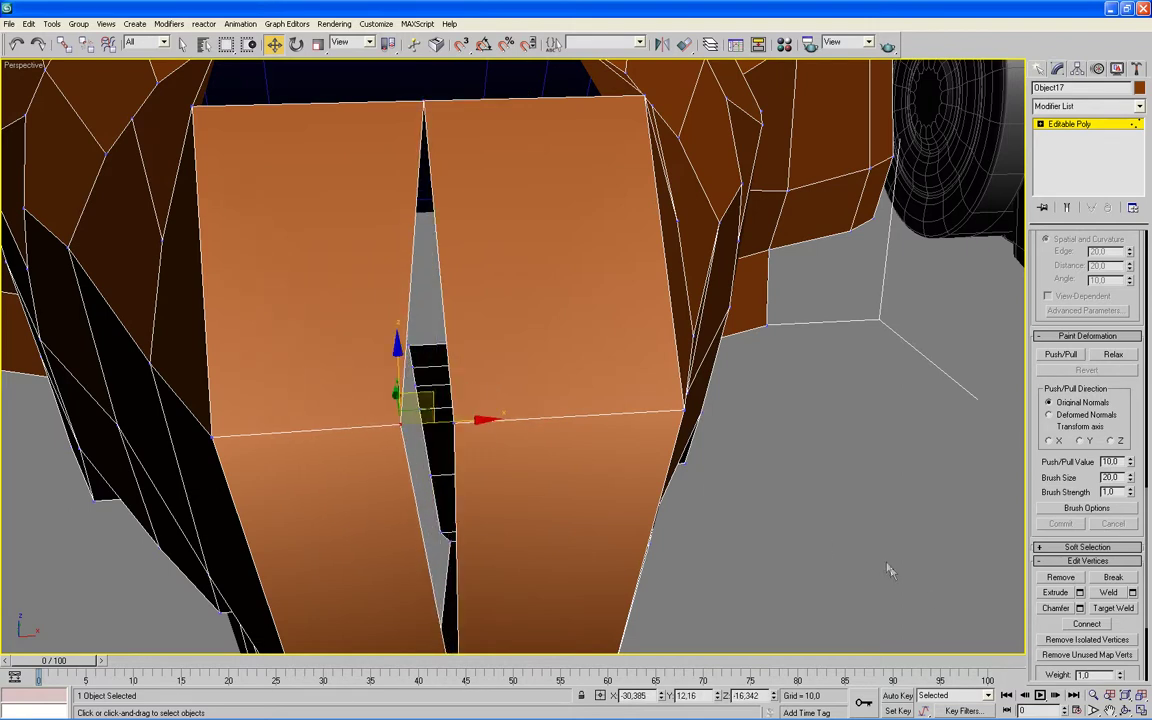
left_click(1105, 608)
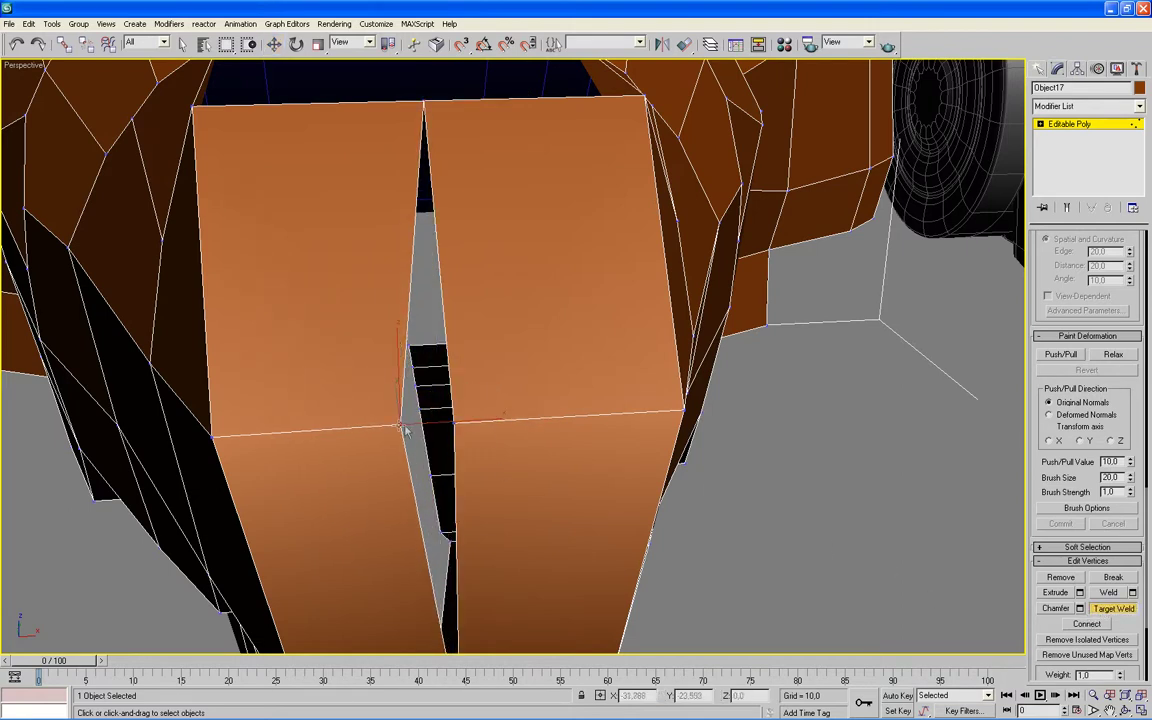
left_click(452, 424)
- Weld a centre-seam vertex on the head's underside to remove the blue sliver
mouse_move(524, 522)
middle_mouse_down("alt")
mouse_move(496, 417)
mouse_move(545, 579)
mouse_move(530, 560)
middle_mouse_up("alt")
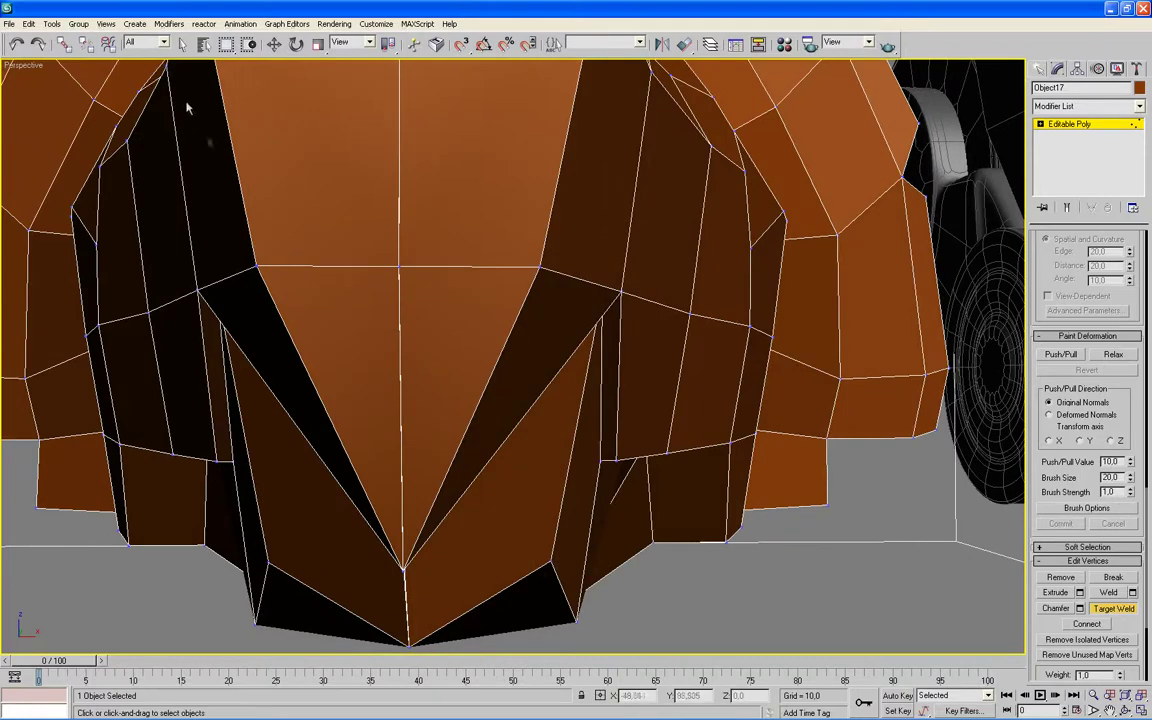
left_click(272, 45)
left_click(398, 267)
left_click_drag(436, 242, 393, 242)
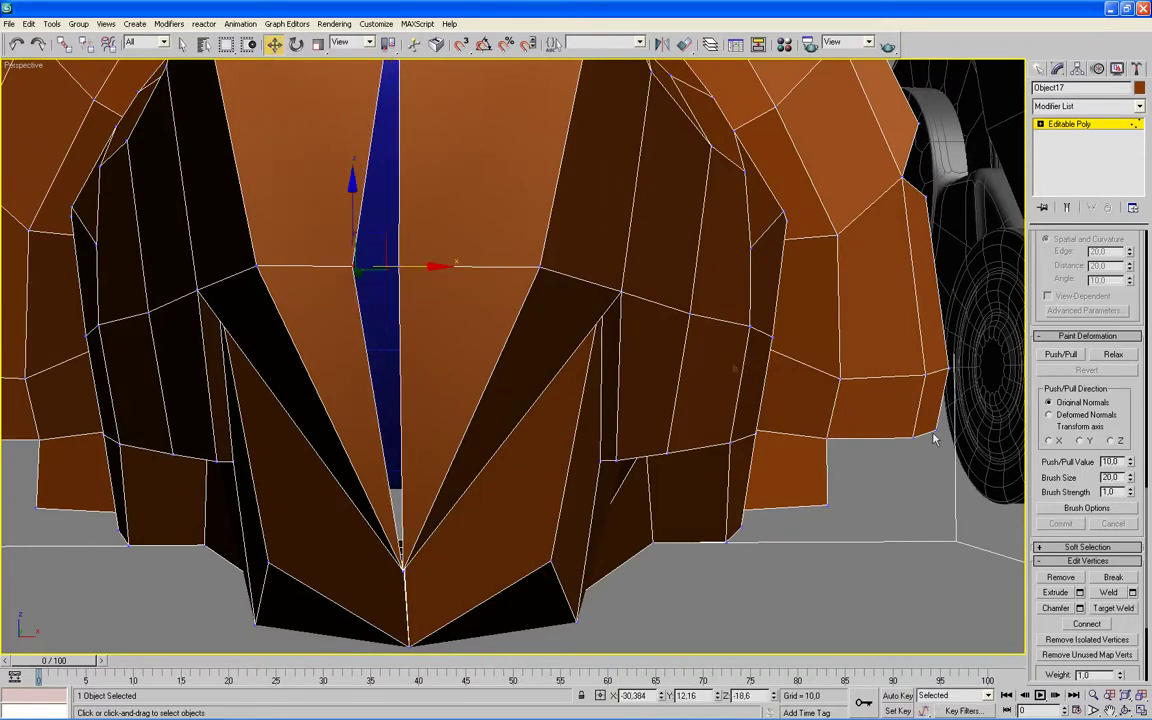
left_click(1112, 608)
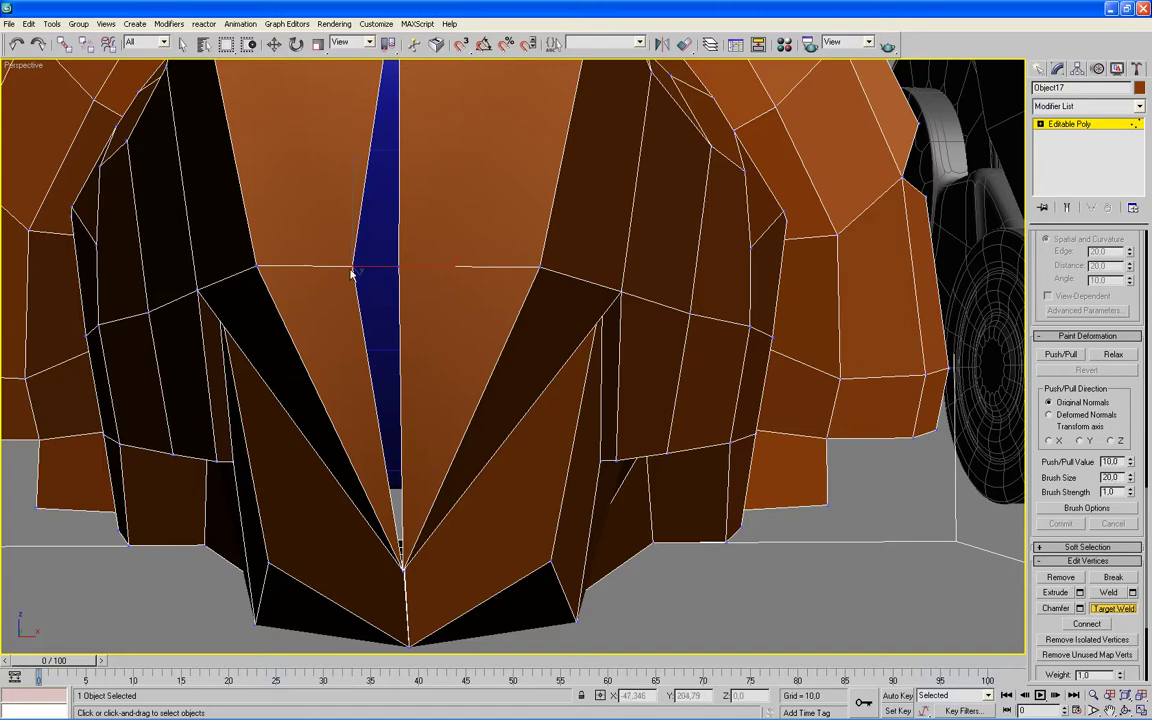
left_click(398, 268)
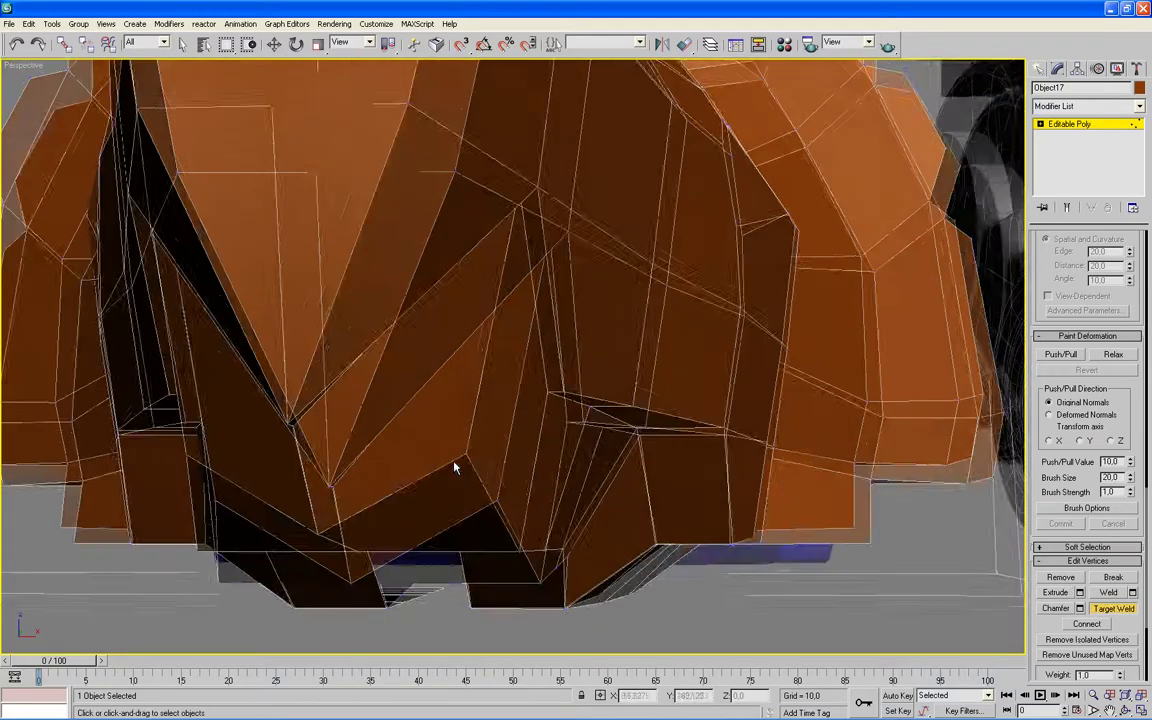
mouse_move(462, 476)
middle_mouse_down("alt")
mouse_move(432, 437)
mouse_move(517, 525)
mouse_move(543, 455)
mouse_move(561, 532)
mouse_move(555, 452)
mouse_move(594, 464)
middle_mouse_up("alt")
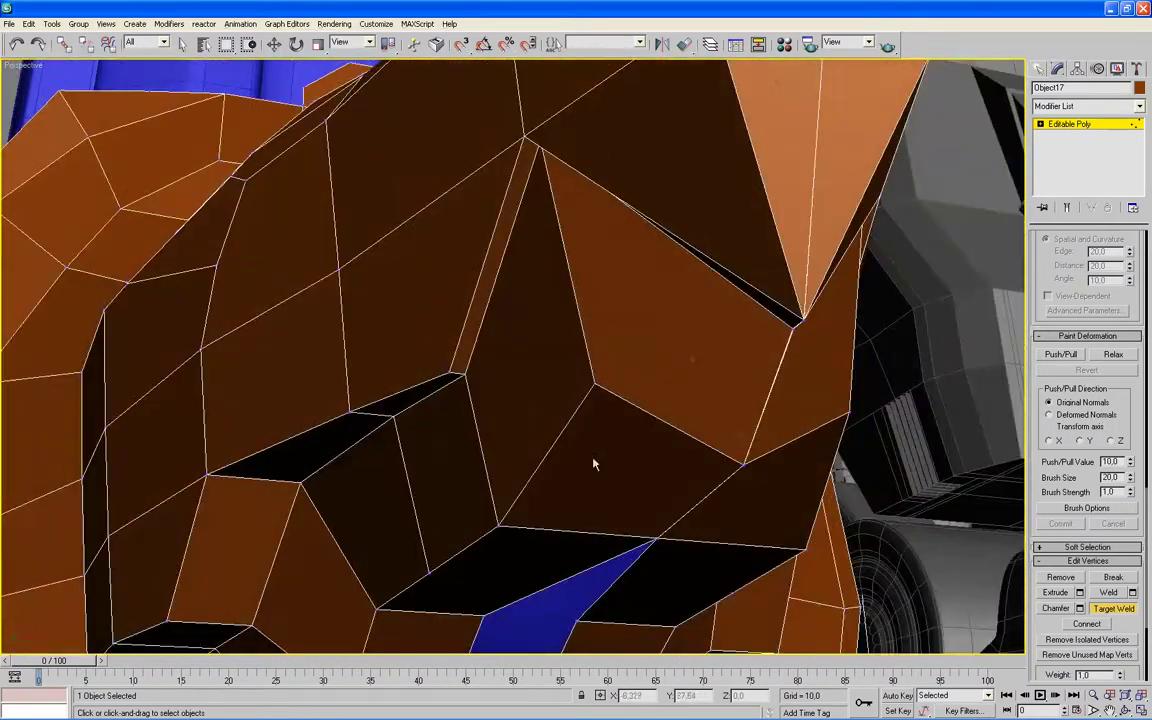
- Move the spike's apex vertex down-left and weld it so the blue strip tapers
left_click(274, 43)
left_click(799, 318)
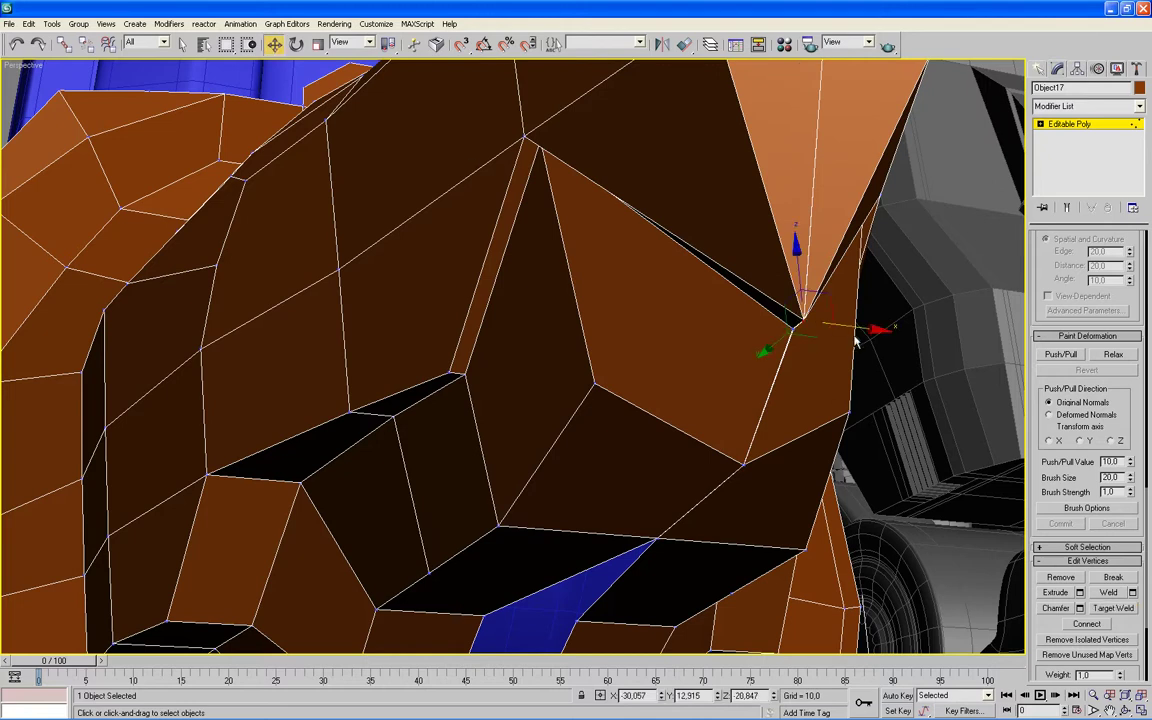
mouse_move(872, 328)
left_mouse_down()
mouse_move(797, 343)
mouse_move(858, 336)
mouse_move(743, 465)
mouse_move(756, 495)
left_mouse_up()
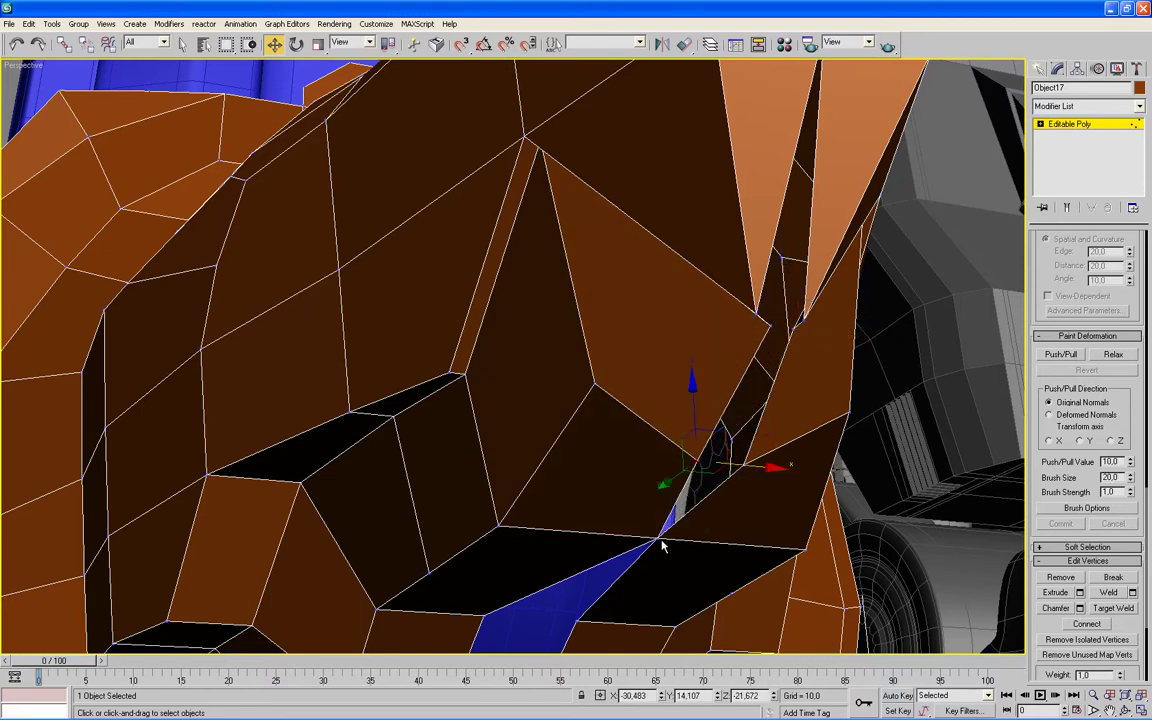
mouse_move(657, 537)
left_mouse_down()
mouse_move(722, 541)
mouse_move(690, 541)
left_mouse_up()
left_click(1113, 608)
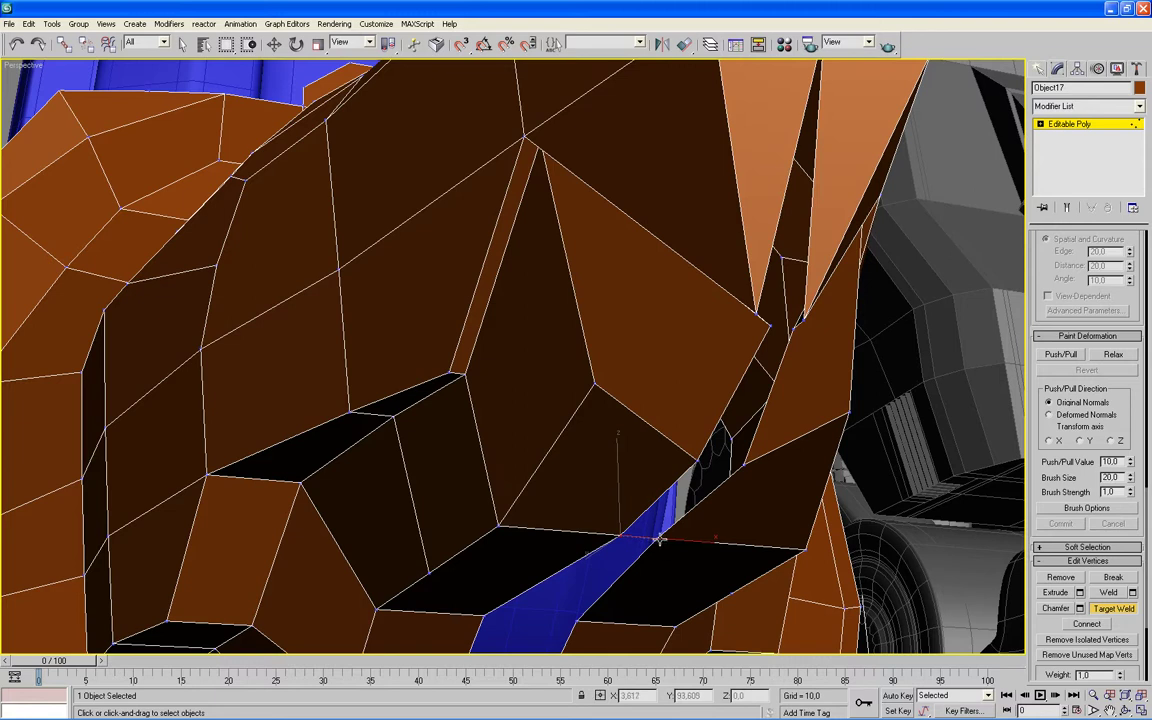
left_click(660, 537)
- Weld the stray vertices closing the grey slit and the slivers at the spike's tip
left_click(695, 461)
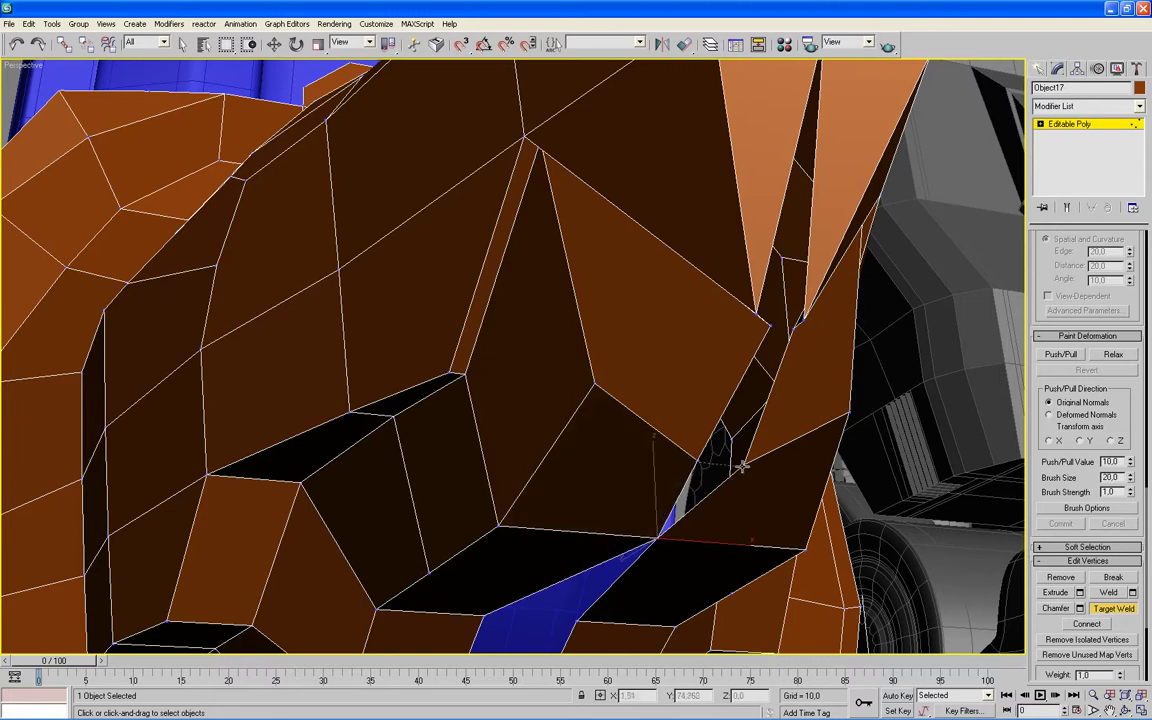
left_click(744, 463)
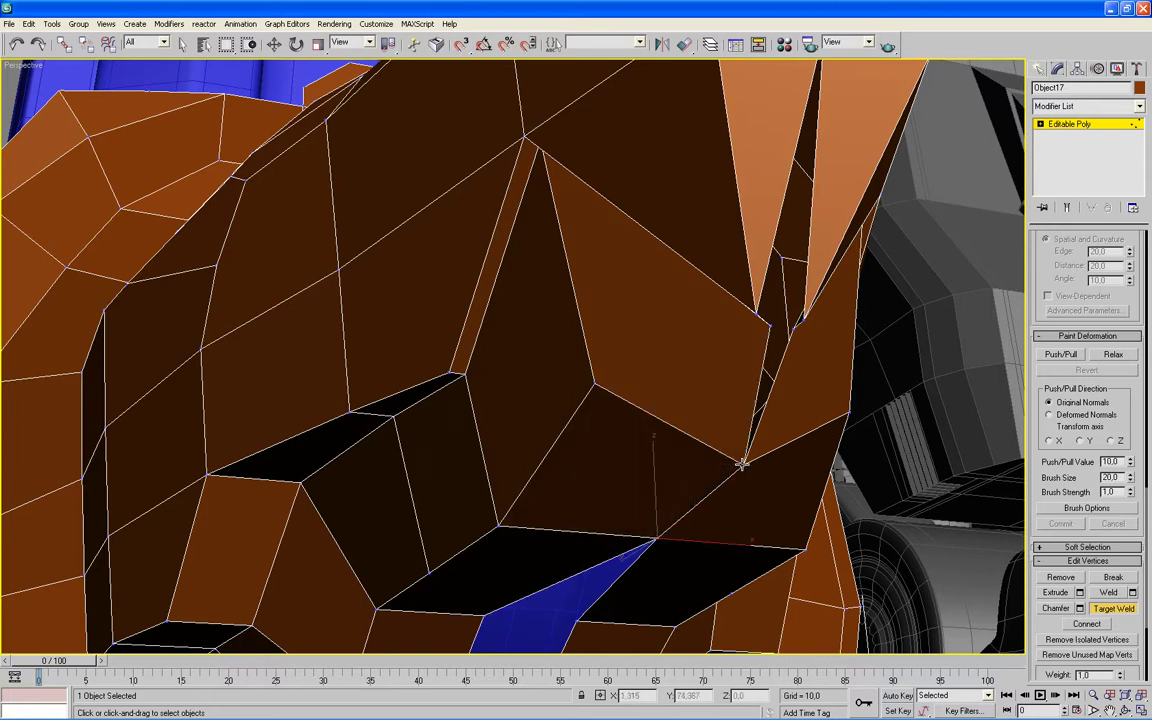
left_click(790, 326)
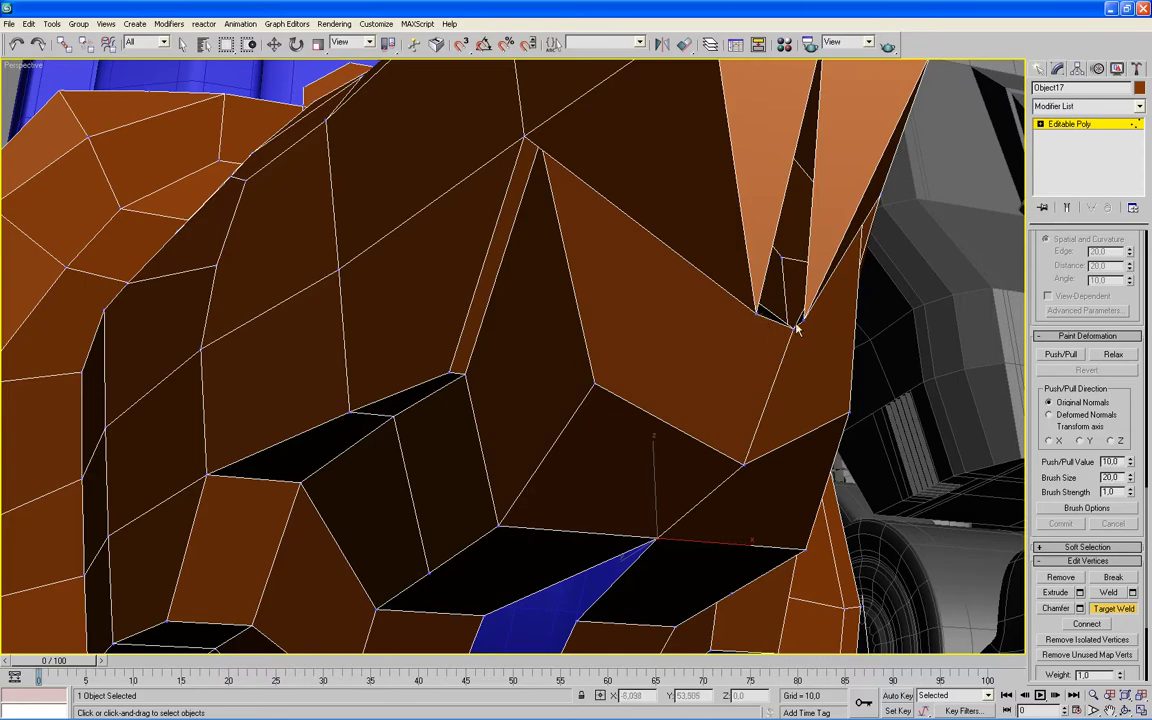
left_click(724, 289)
mouse_move(735, 306)
middle_mouse_down("alt")
mouse_move(800, 349)
mouse_move(707, 398)
mouse_move(710, 380)
mouse_move(702, 455)
mouse_move(663, 411)
mouse_move(689, 496)
mouse_move(725, 535)
middle_mouse_up("alt")
scroll(437, 216, "up", 2)
- Reposition the four vertices along the middle seam, widening the split
left_click(274, 44)
left_click(563, 625)
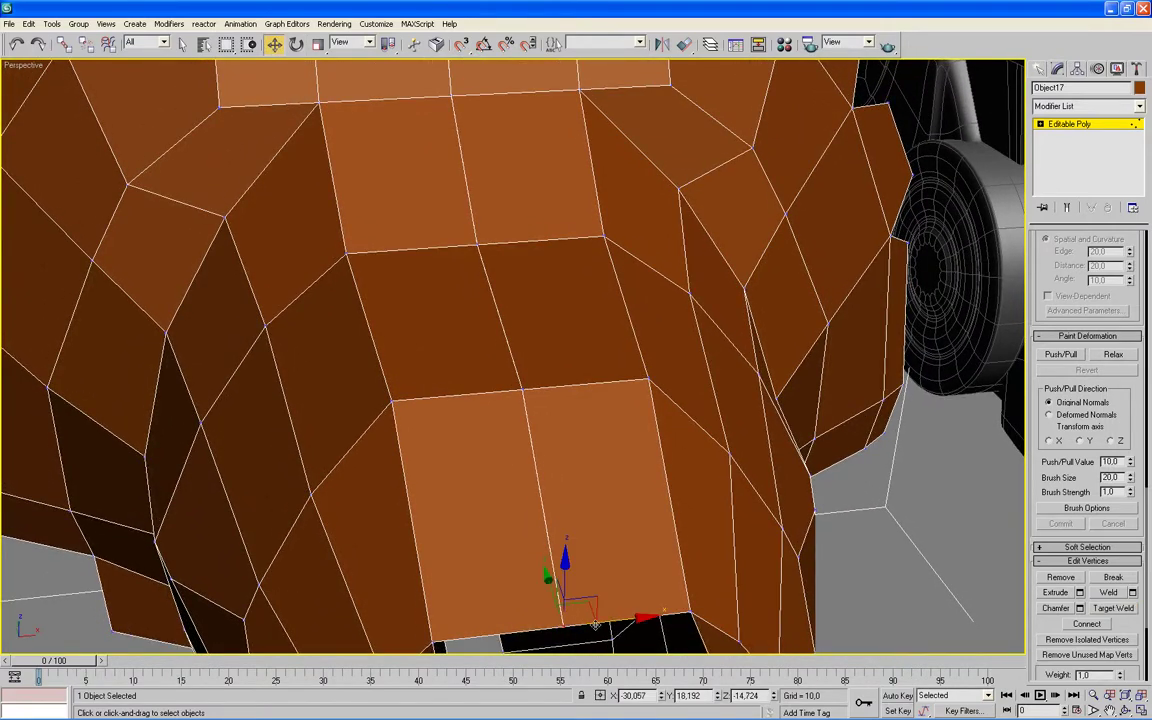
left_click_drag(580, 560, 521, 476)
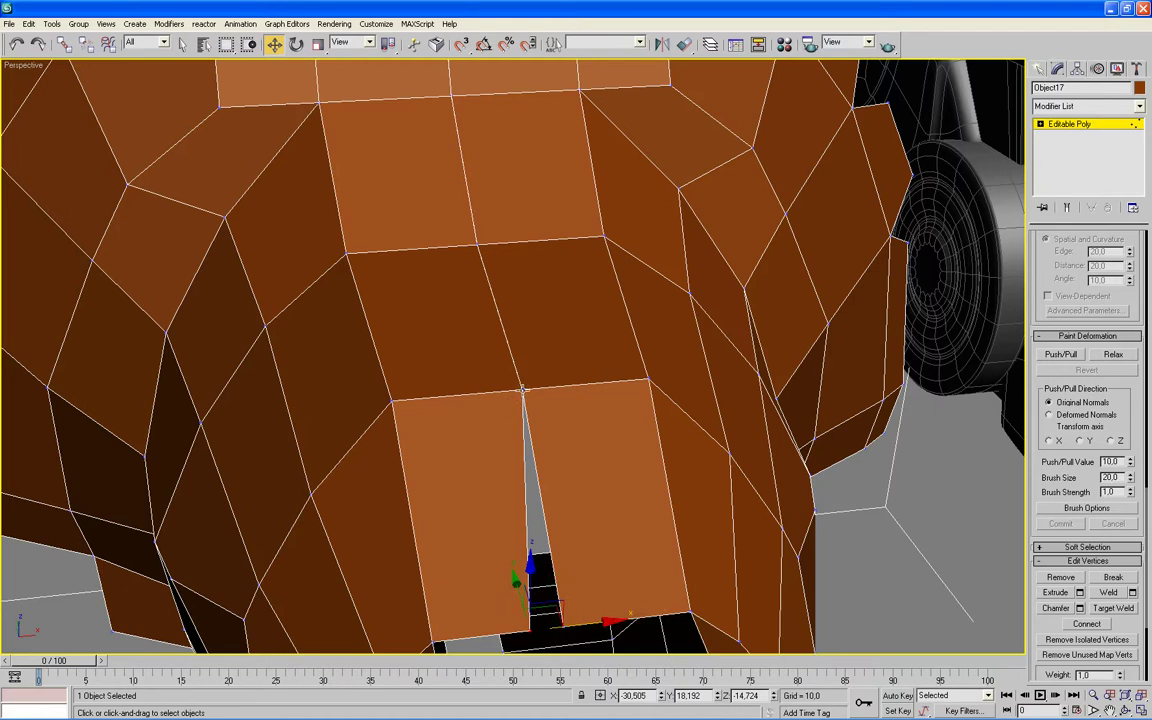
left_click(521, 386)
left_click_drag(603, 384, 512, 332)
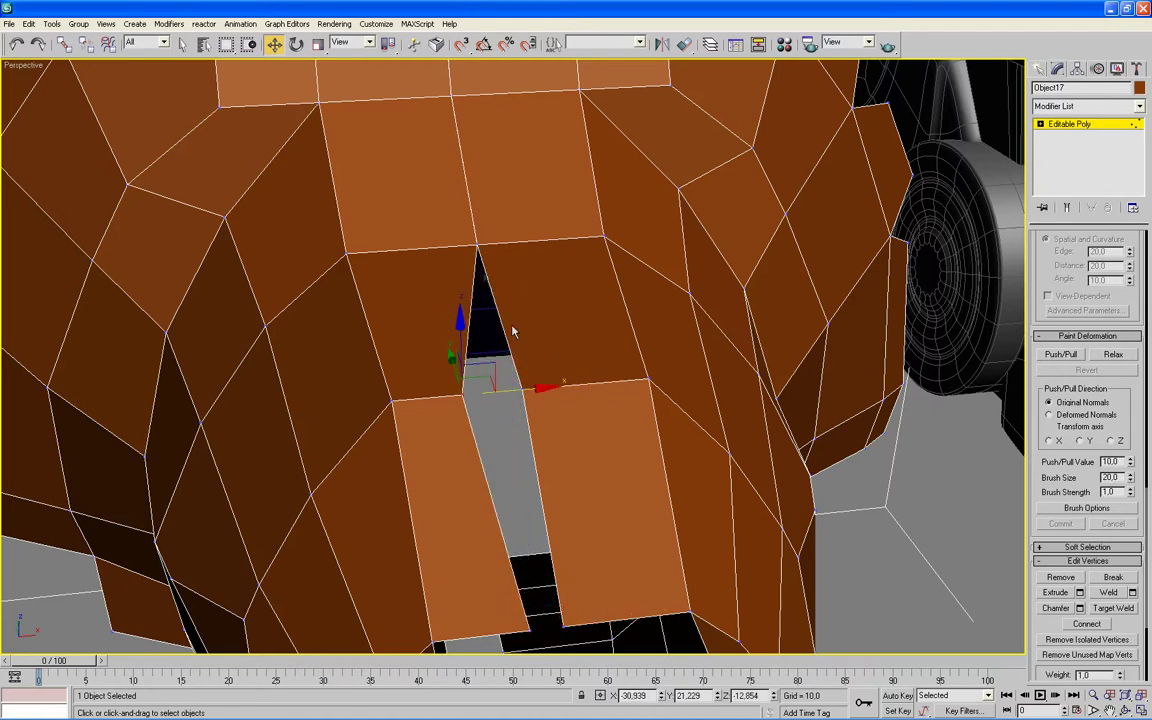
left_click(477, 245)
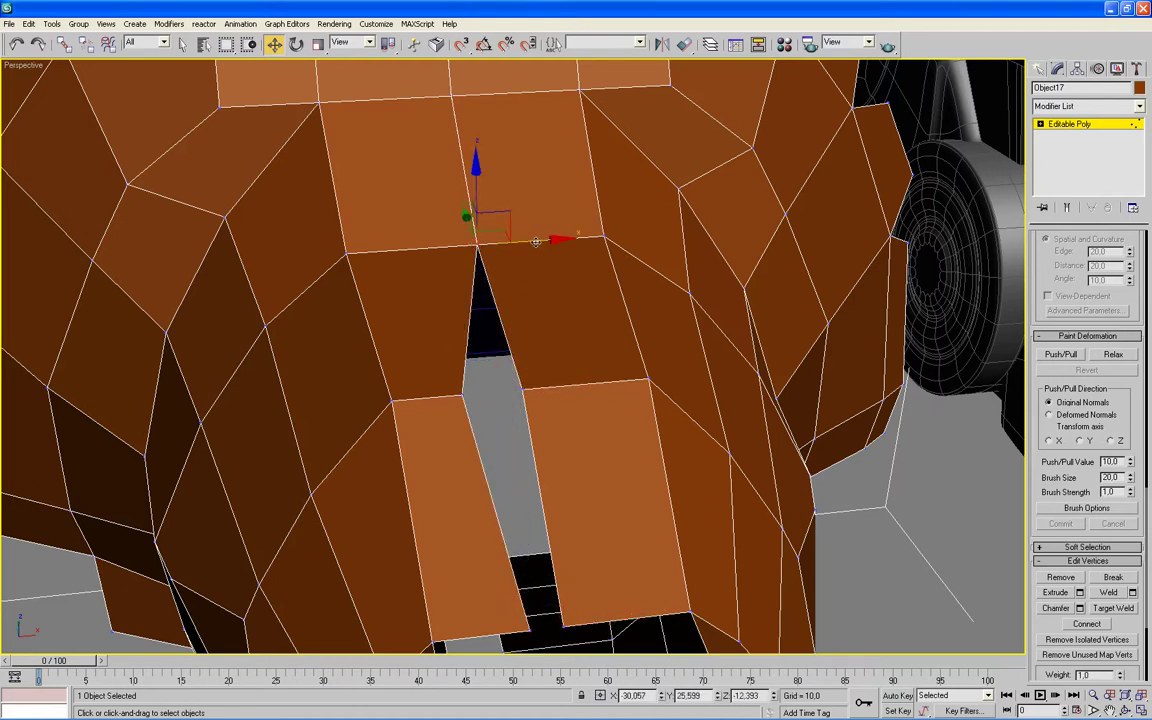
left_click_drag(536, 242, 513, 244)
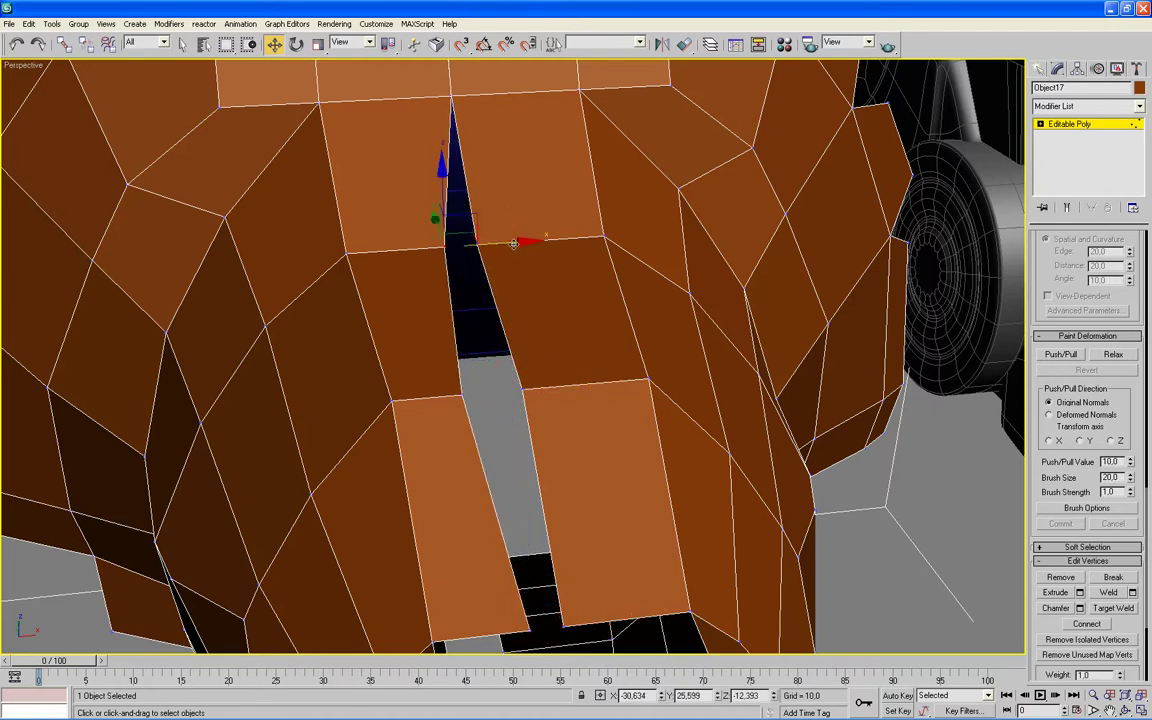
left_click(451, 92)
left_click_drag(531, 92, 527, 116)
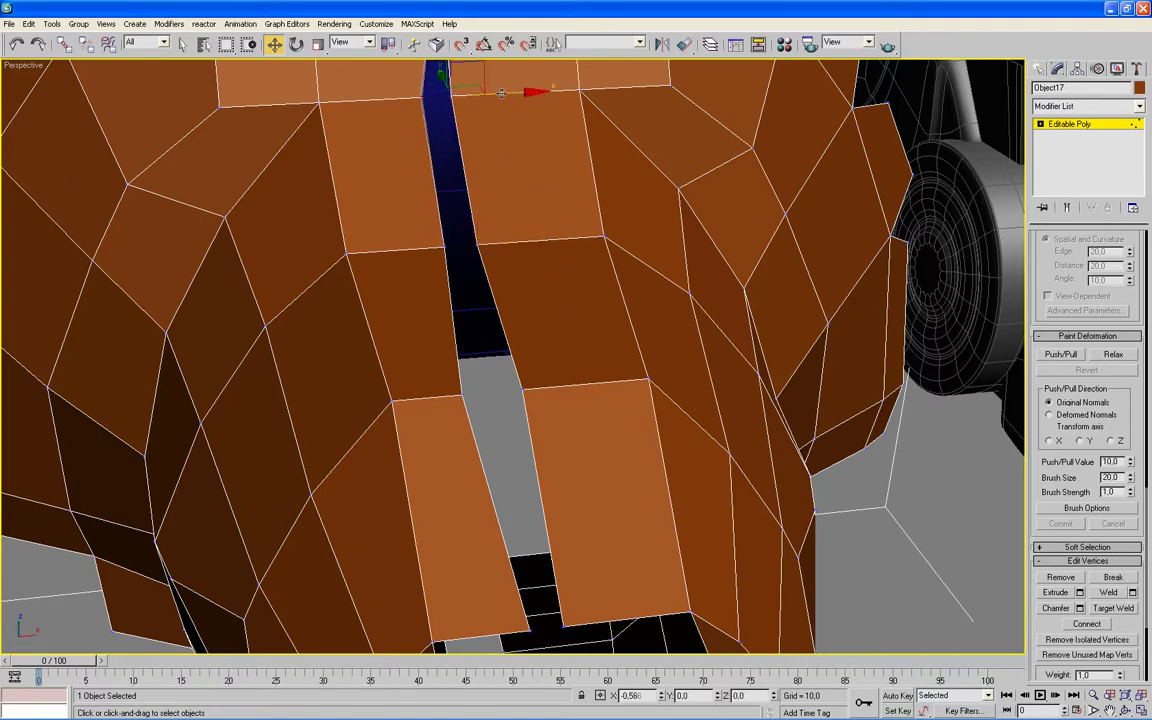
- Target Weld each split vertex across the seam to close the grey and dark slits
left_click(1113, 608)
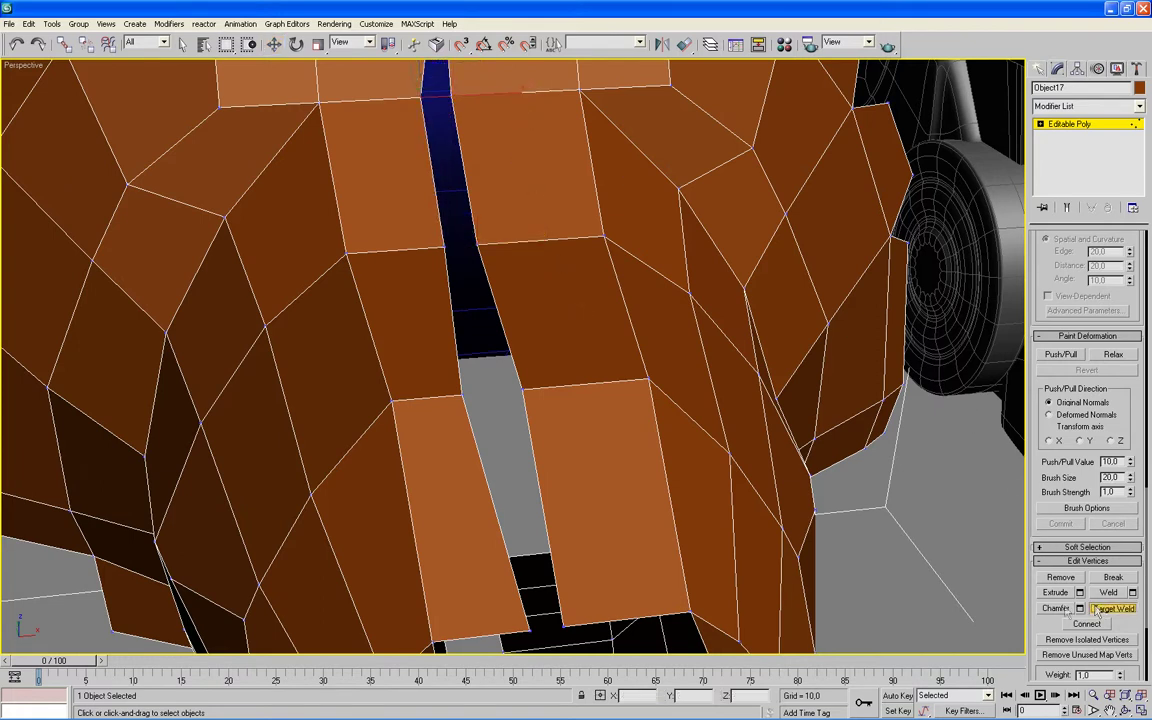
left_click_drag(531, 627, 560, 617)
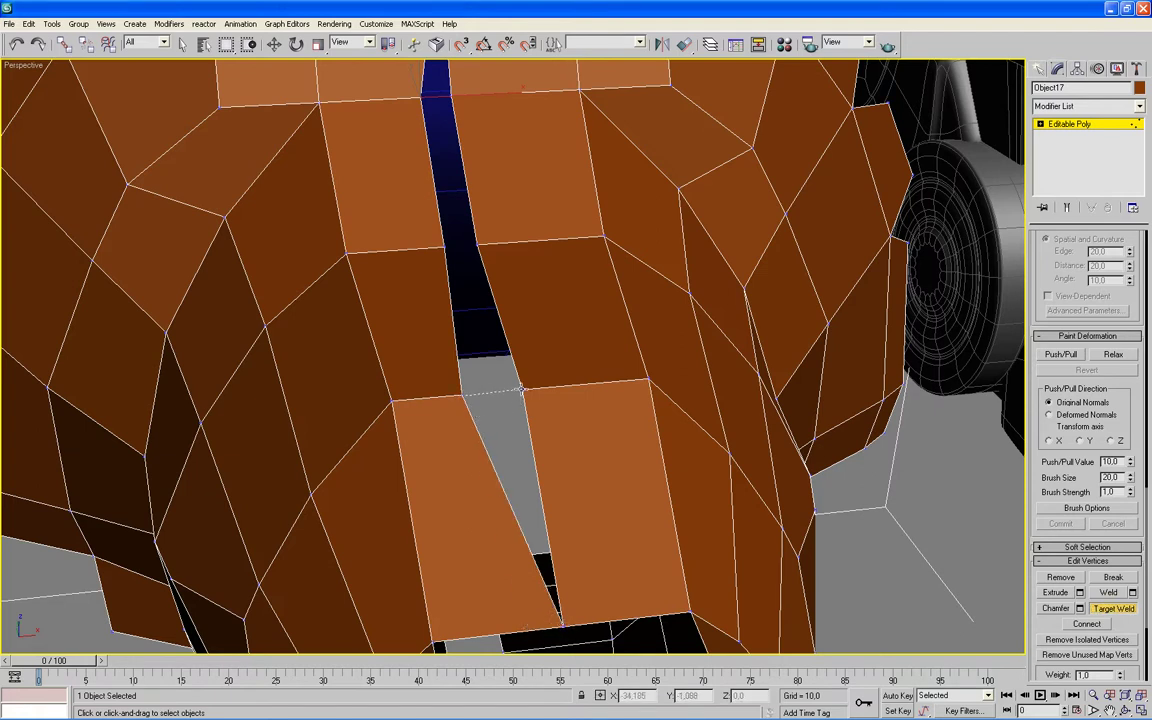
left_click_drag(462, 397, 519, 390)
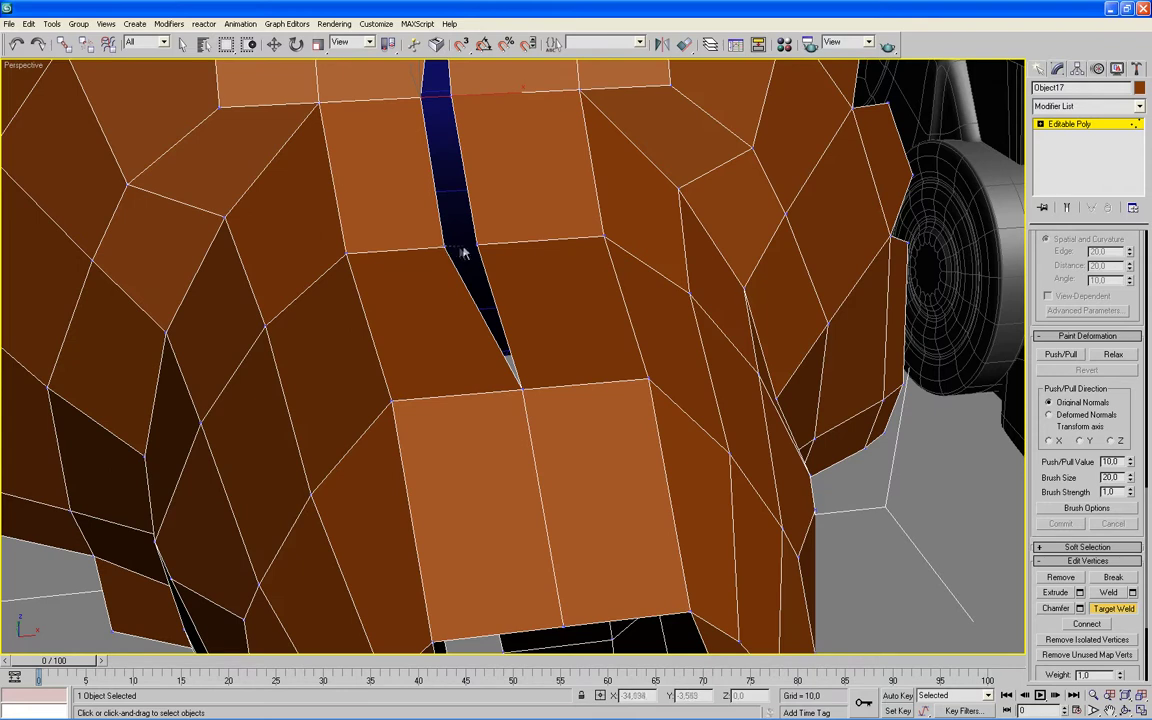
left_click_drag(474, 248, 473, 242)
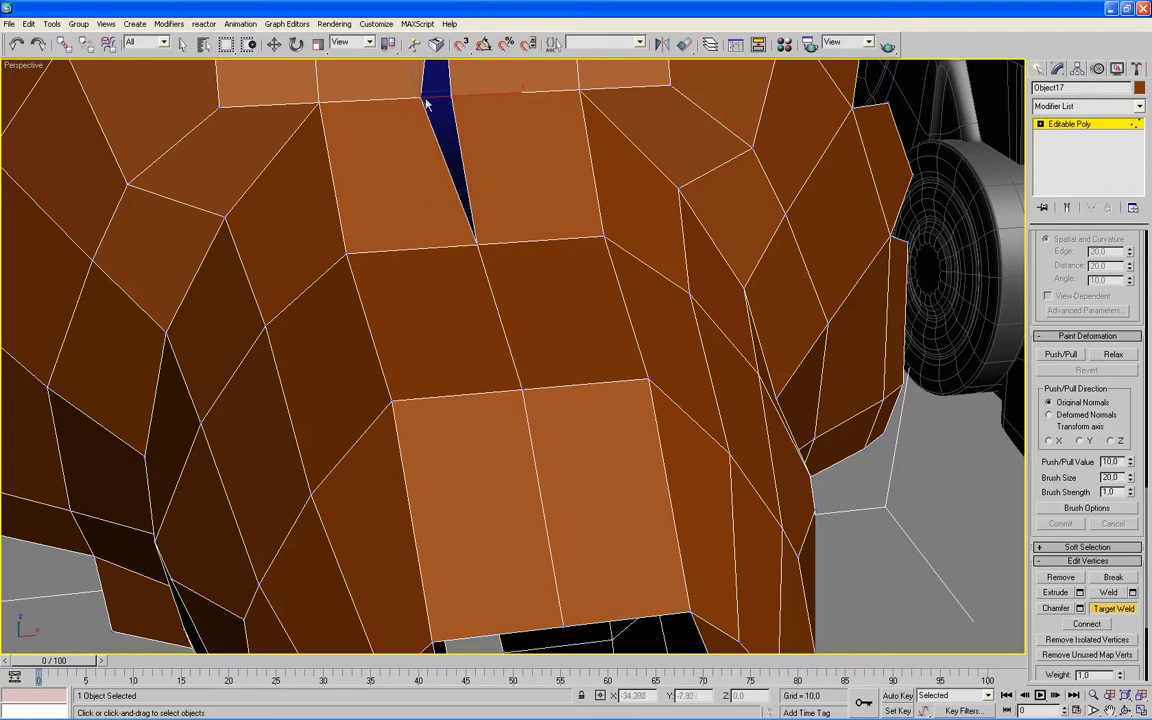
left_click(424, 102)
middle_click_drag(499, 131, 545, 584)
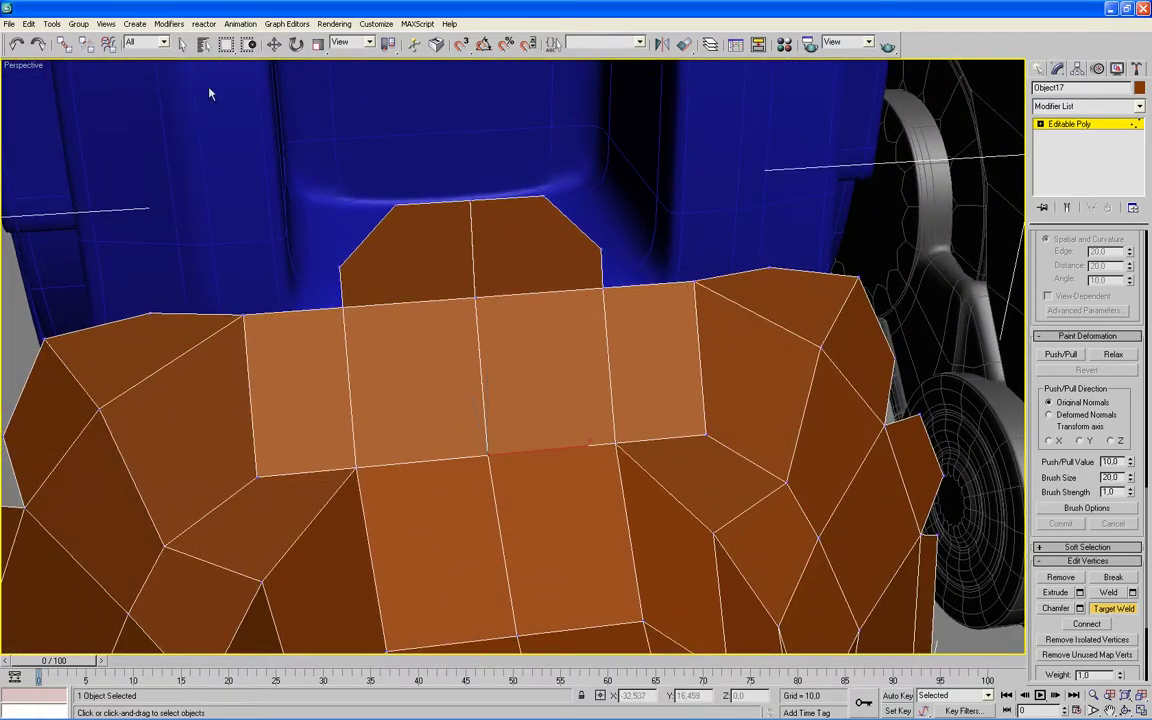
- Reposition the top seam vertices, undoing the stray move of the lower one
left_click(273, 44)
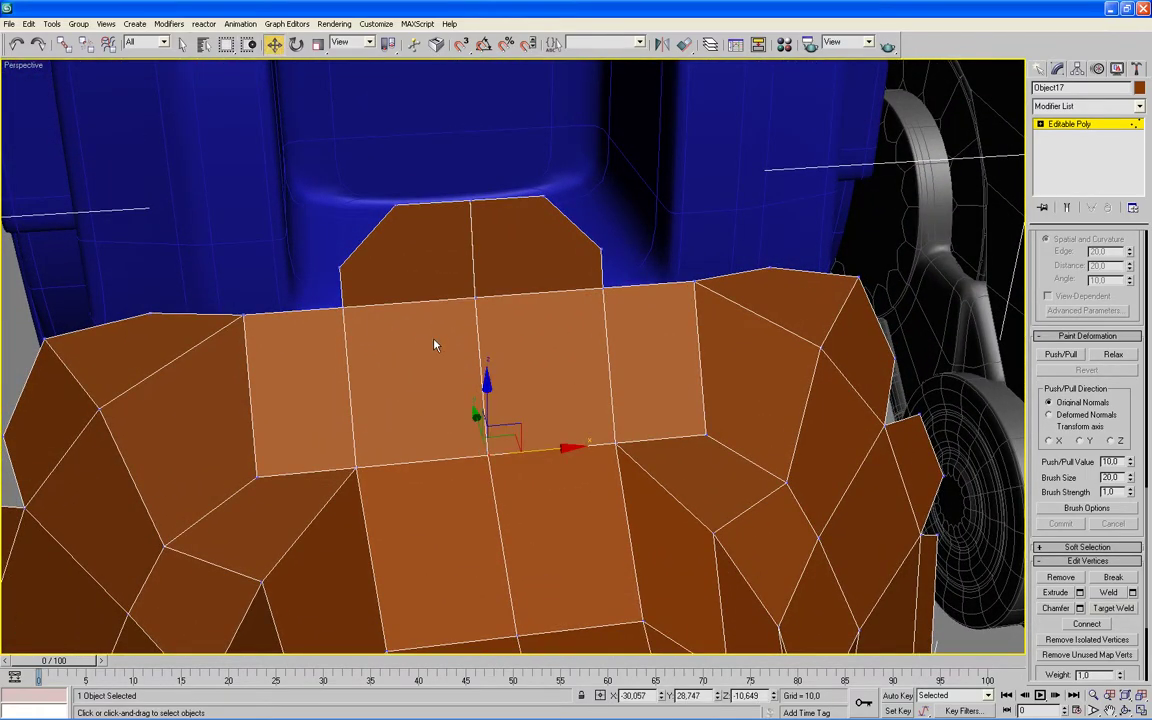
left_click(476, 295)
left_click_drag(562, 290, 468, 200)
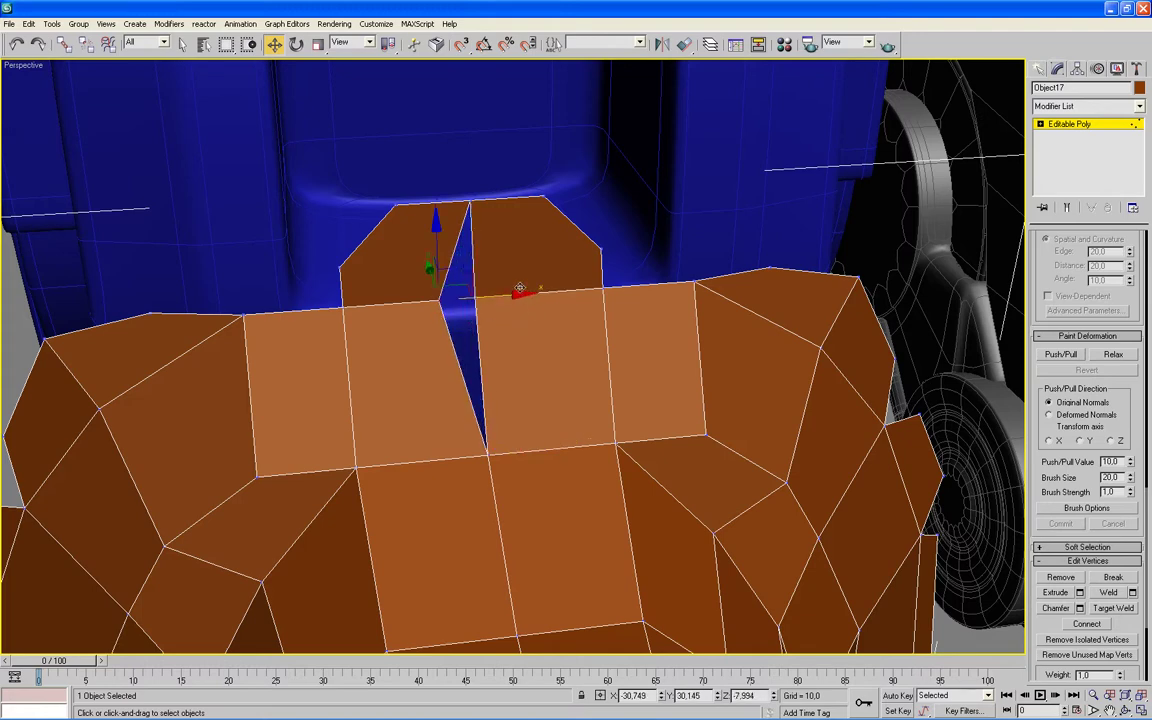
left_click_drag(545, 203, 490, 402)
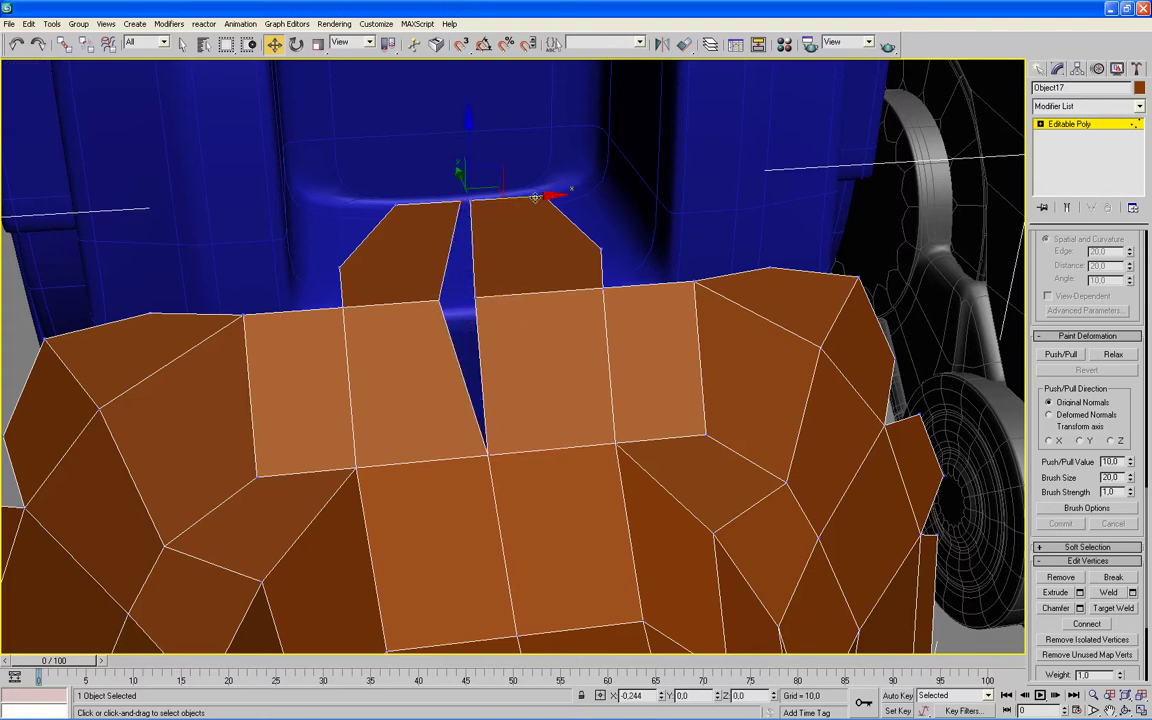
left_click(487, 453)
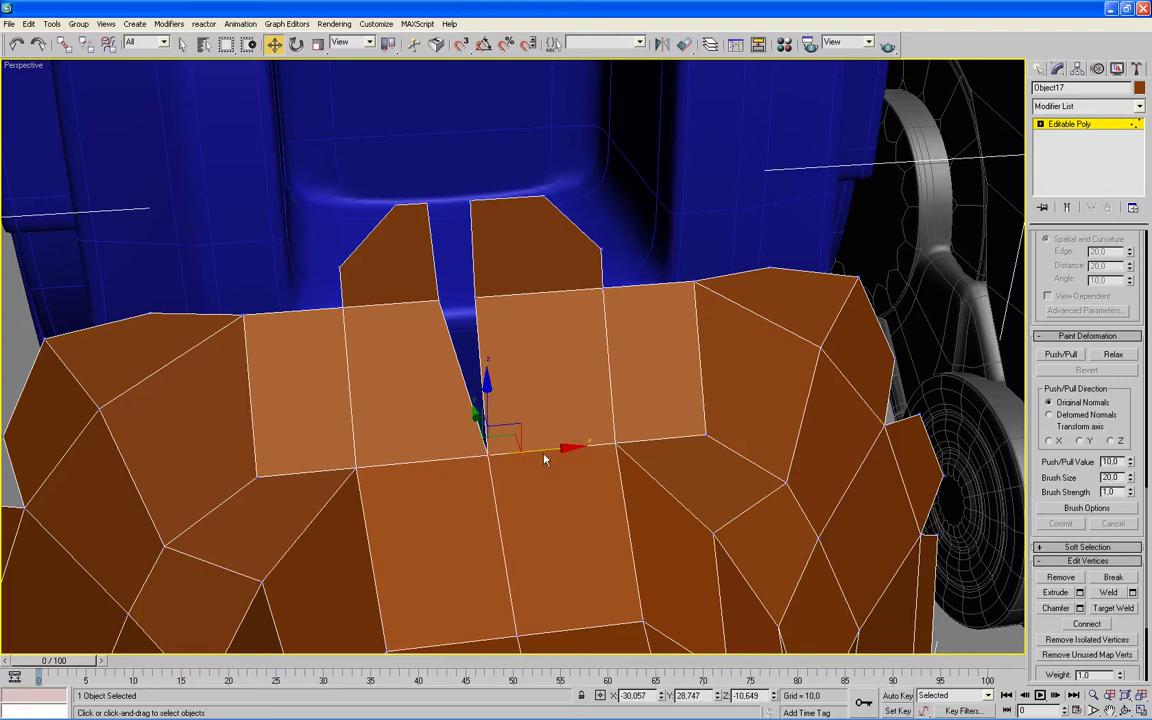
left_click_drag(561, 452, 522, 450)
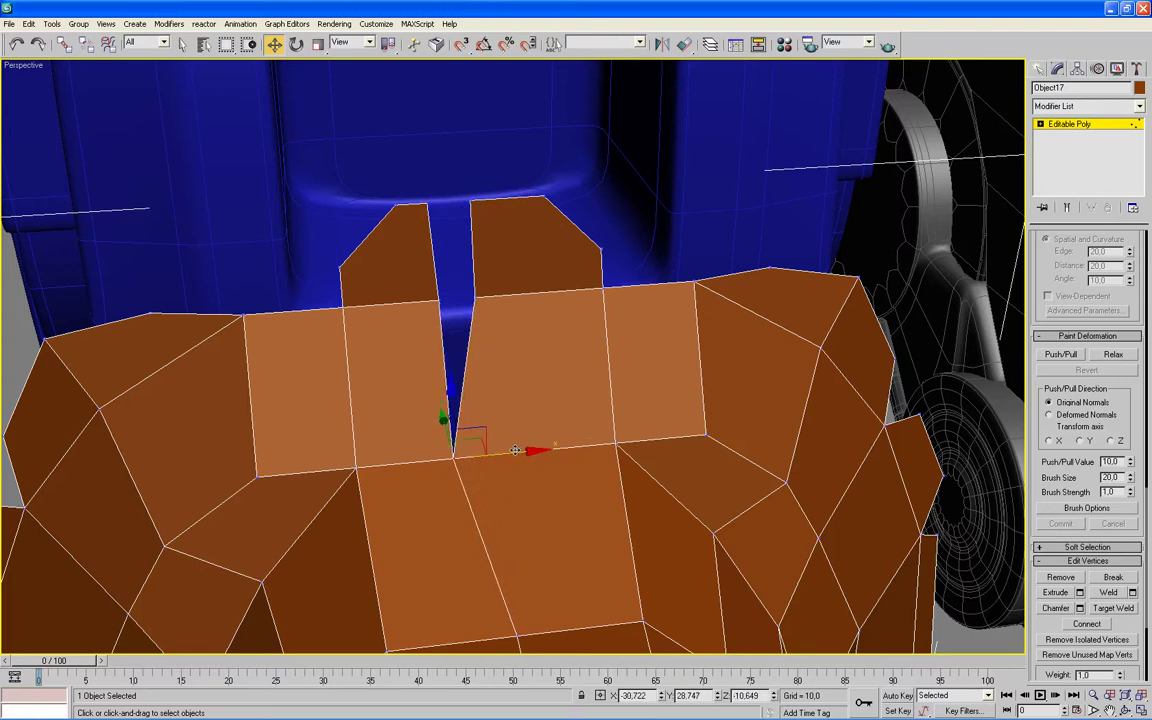
key("ctrl+z")
- Target Weld the gap's bottom and top-left vertices onto the right panel's vertices
left_click(425, 202)
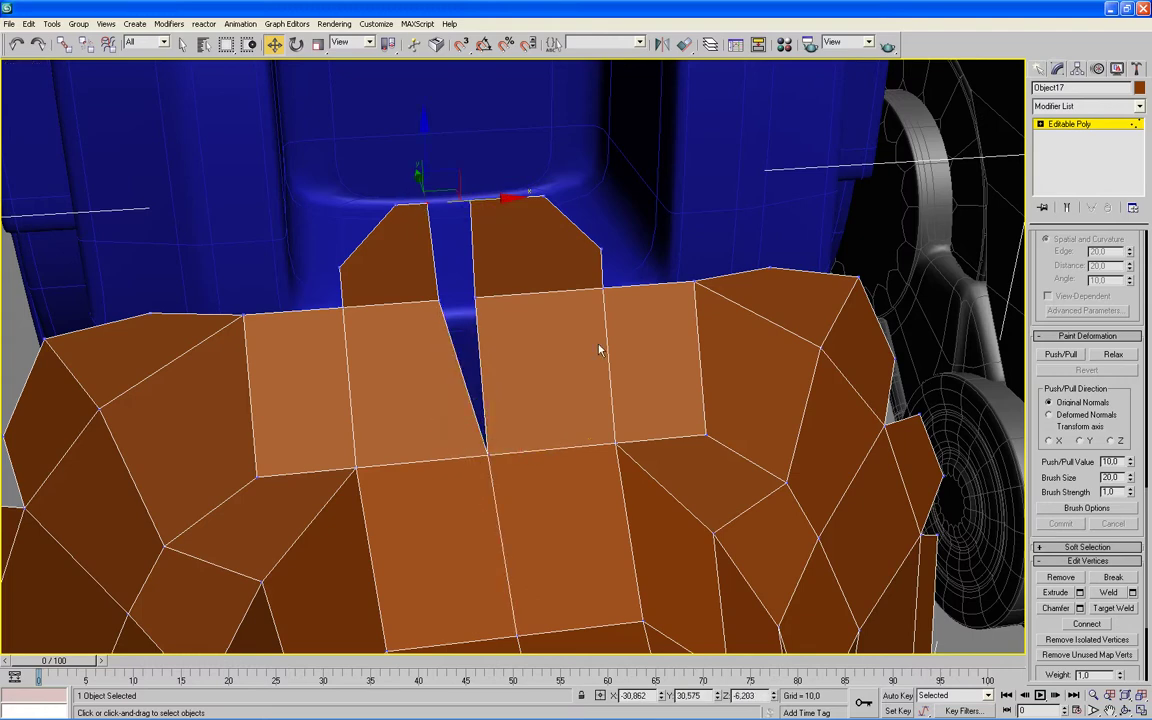
left_click(1113, 608)
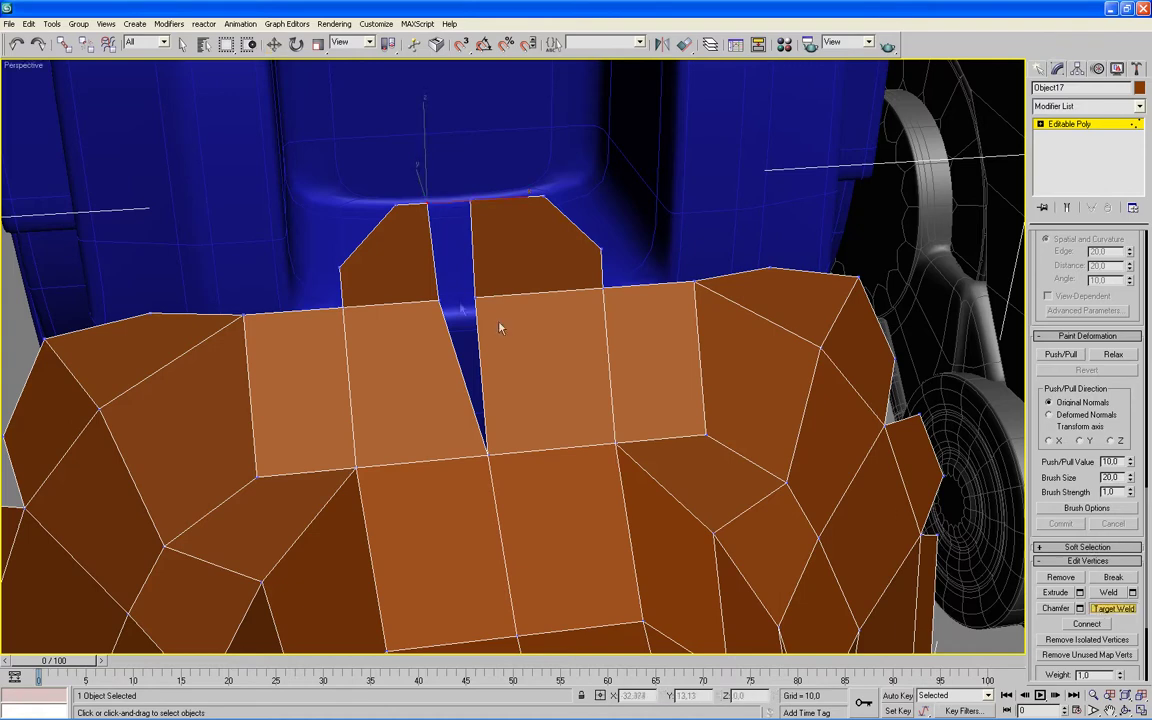
left_click(436, 298)
left_click(474, 294)
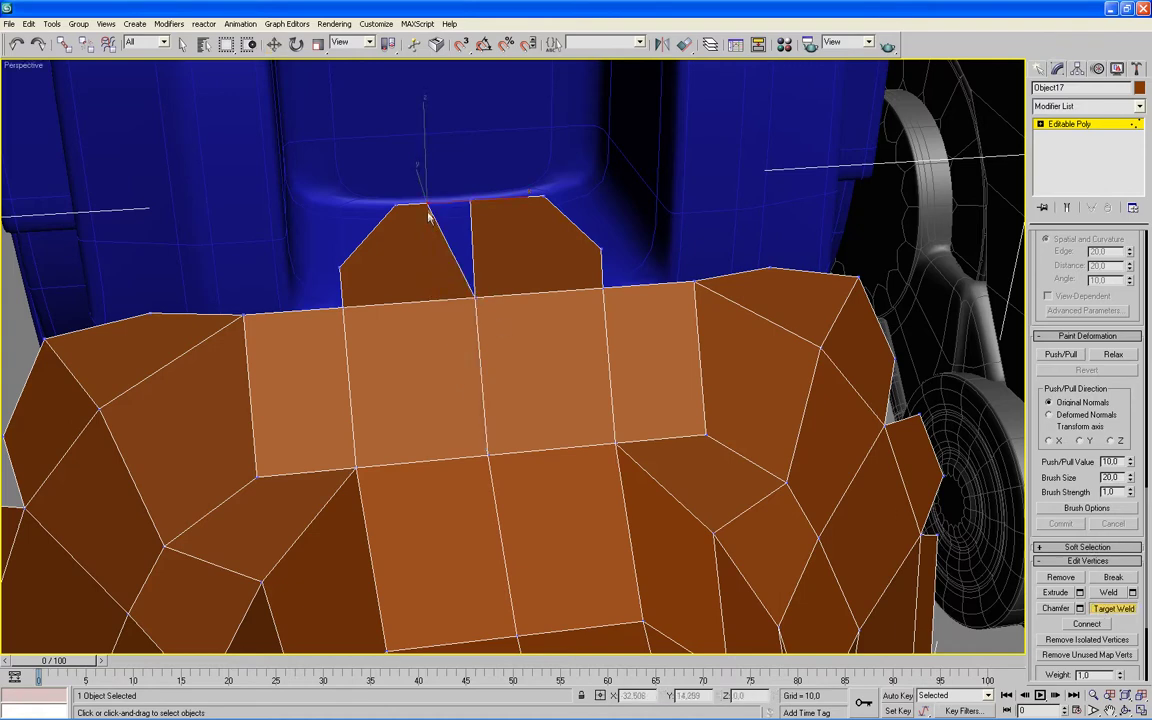
left_click(472, 202)
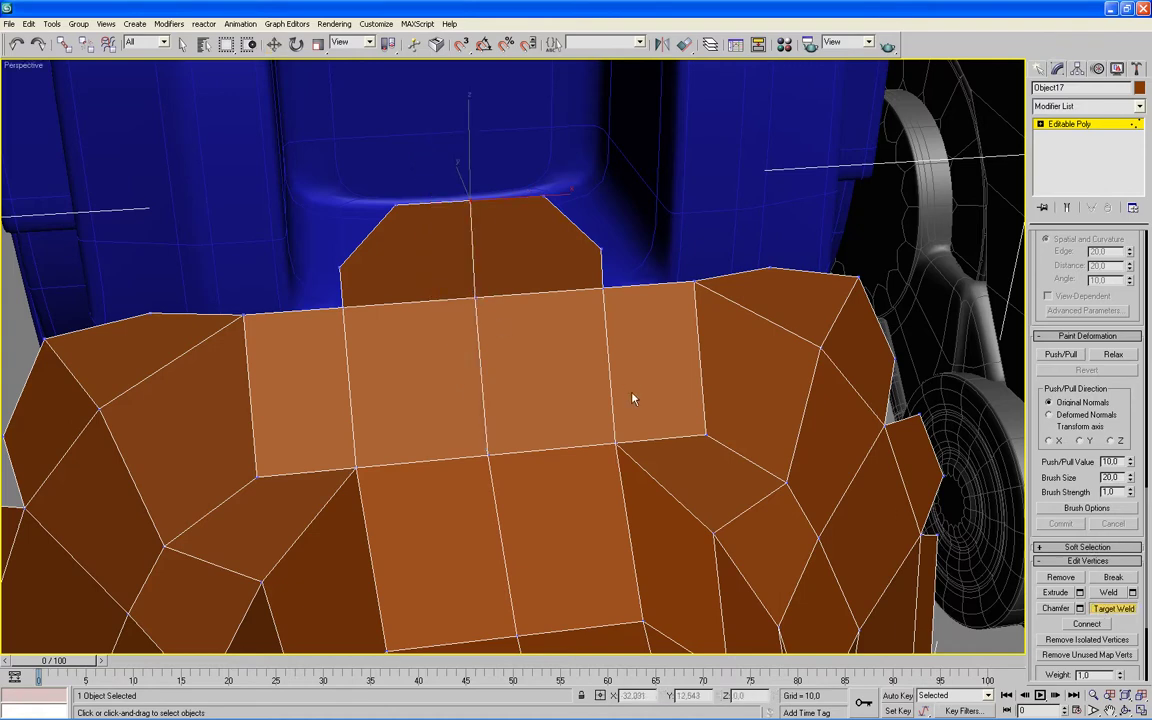
scroll(632, 399, "down", 5)
mouse_move(625, 393)
middle_mouse_down("alt")
mouse_move(627, 451)
mouse_move(605, 450)
middle_mouse_up("alt")
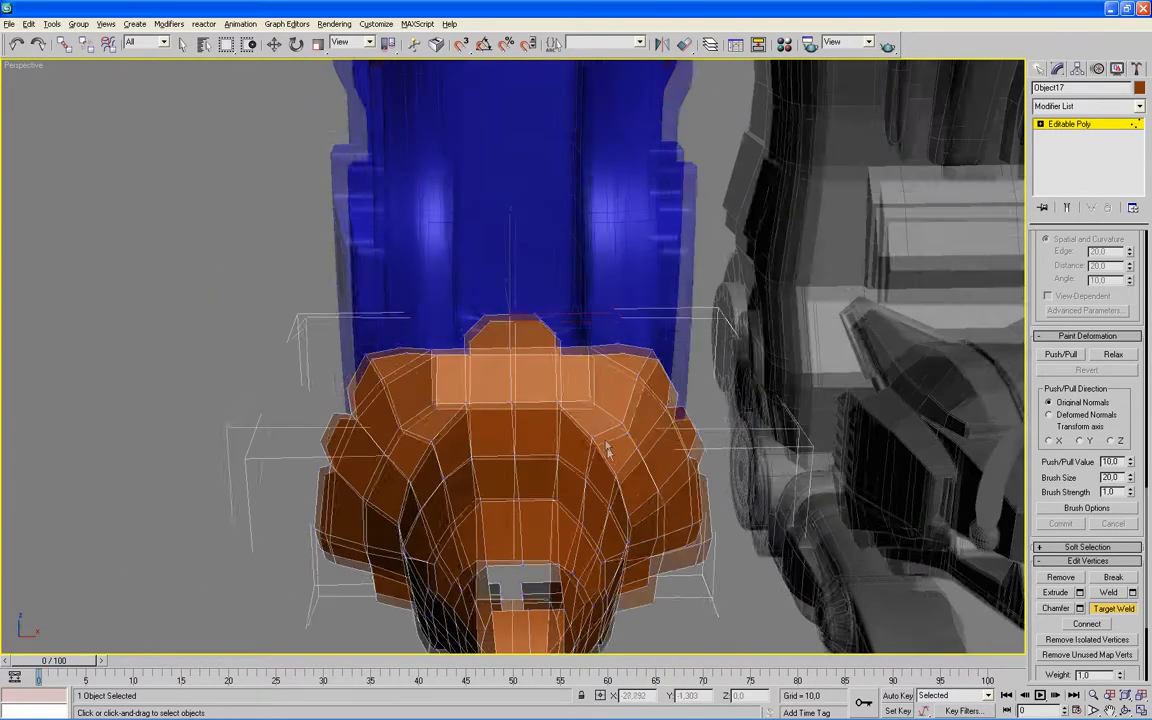
- Enter Polygon level with the Move tool and zoom in on the opening under the nose
scroll(1025, 630, "up", 5)
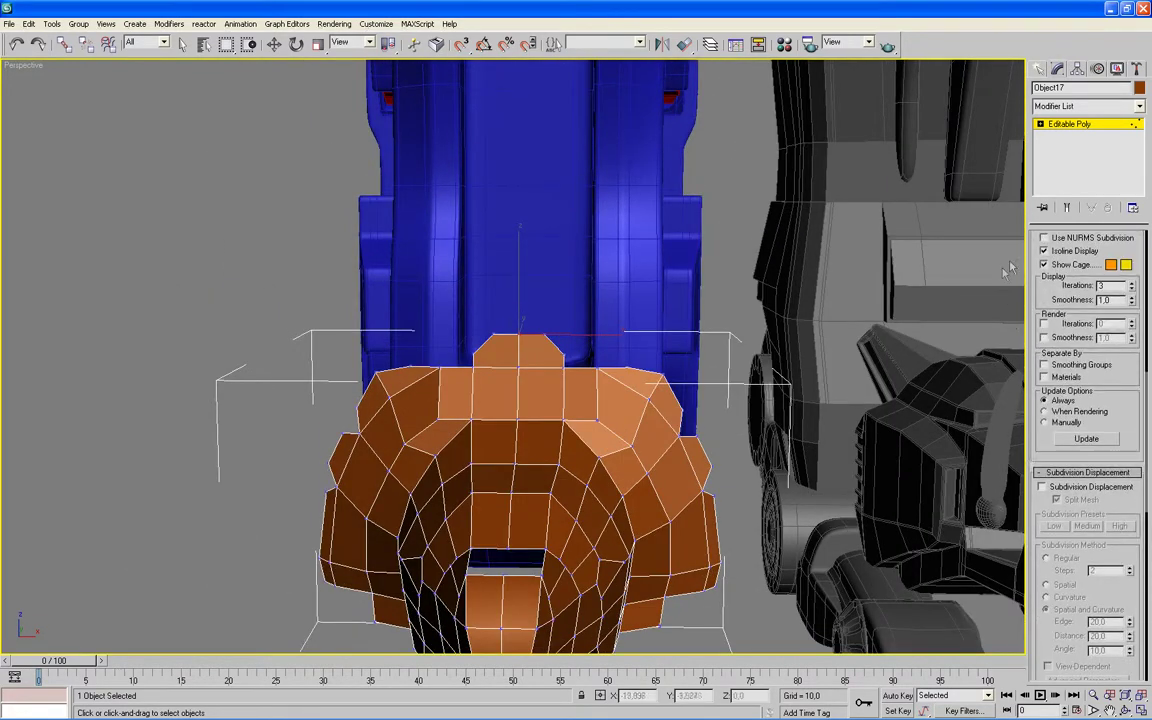
scroll(1025, 628, "up", 5)
scroll(1021, 620, "up", 5)
scroll(1020, 617, "up", 3)
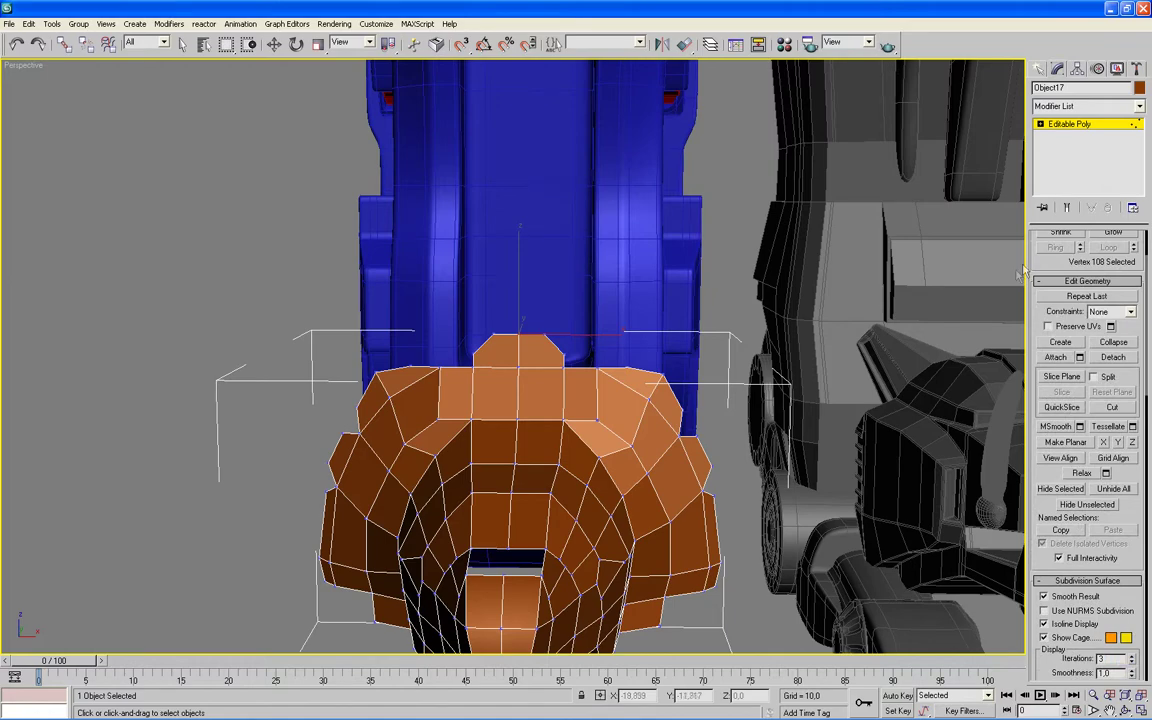
scroll(1100, 300, "up", 3)
scroll(1120, 220, "up", 2)
key("4")
key("w")
middle_click_drag(707, 398, 708, 440, "alt")
scroll(620, 231, "up", 2)
scroll(763, 256, "up", 2)
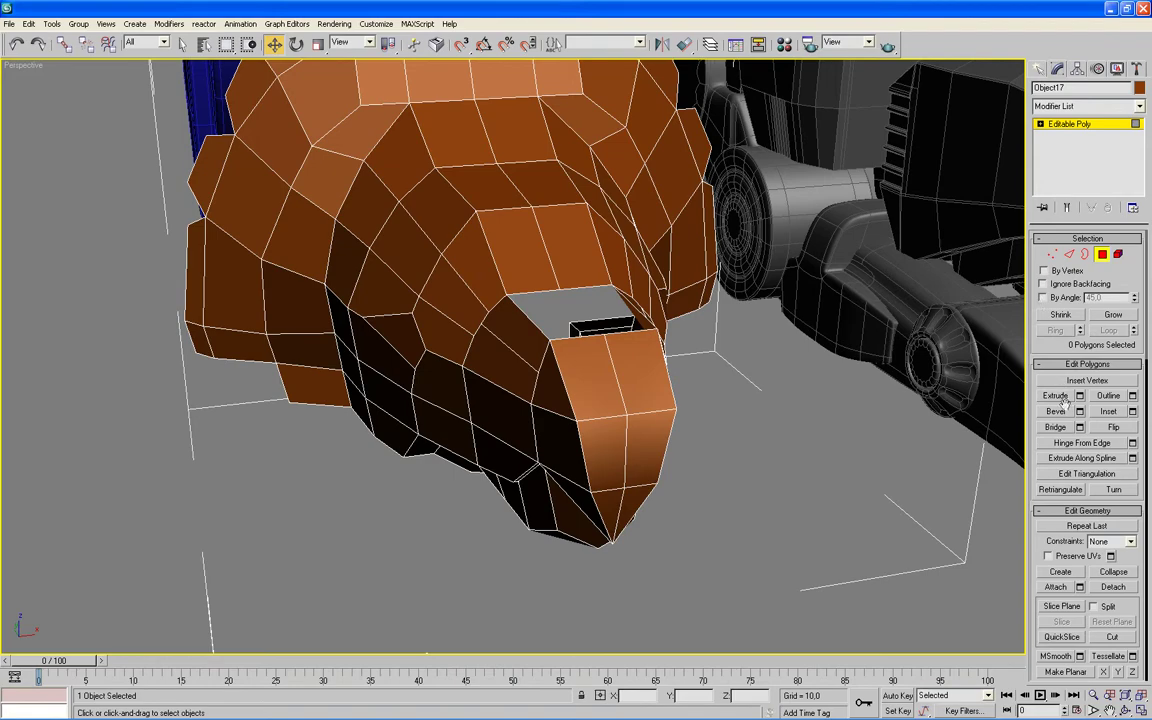
- Create polygon 161 from the four corner vertices of the hole under the nose
left_click(1058, 572)
mouse_move(703, 343)
middle_mouse_down("alt")
mouse_move(689, 366)
mouse_move(686, 428)
mouse_move(661, 420)
middle_mouse_up("alt")
scroll(689, 366, "up", 3)
left_click(760, 491)
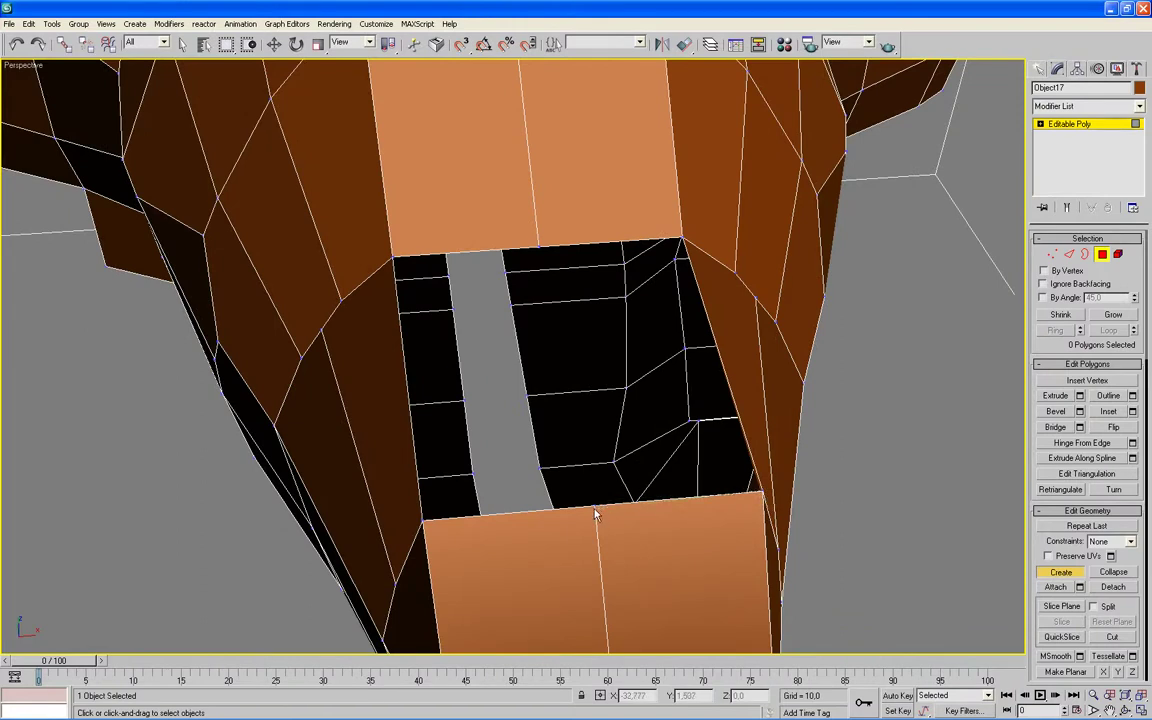
left_click(422, 516)
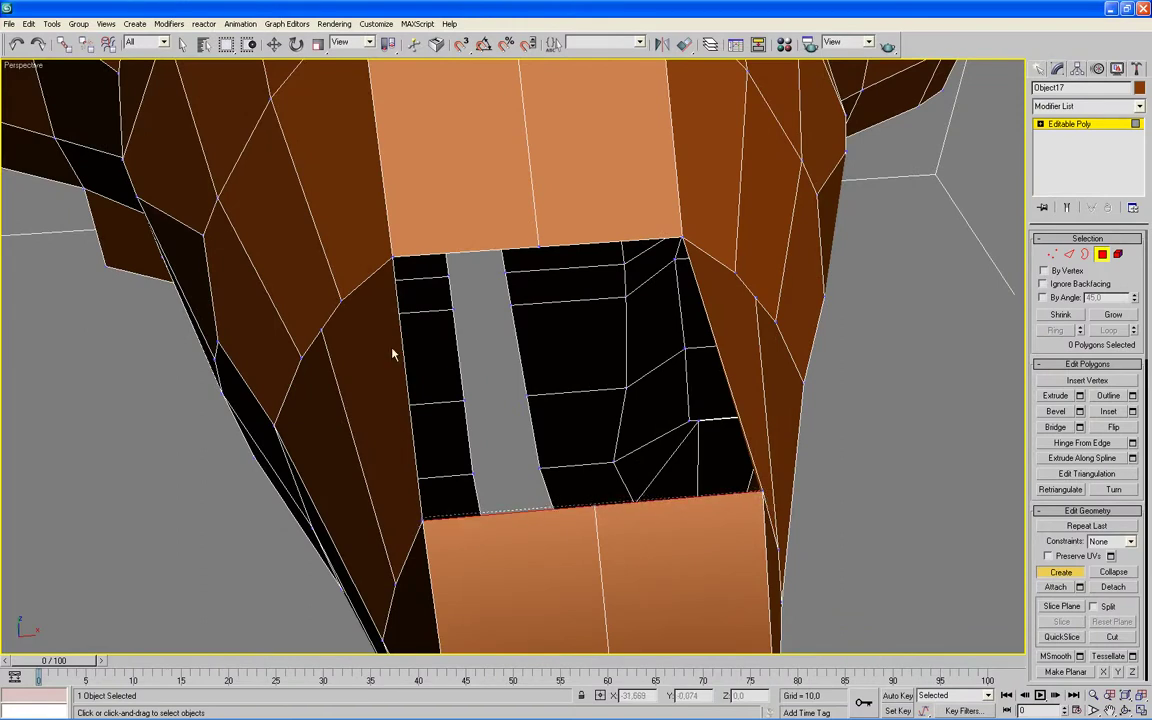
left_click(390, 257)
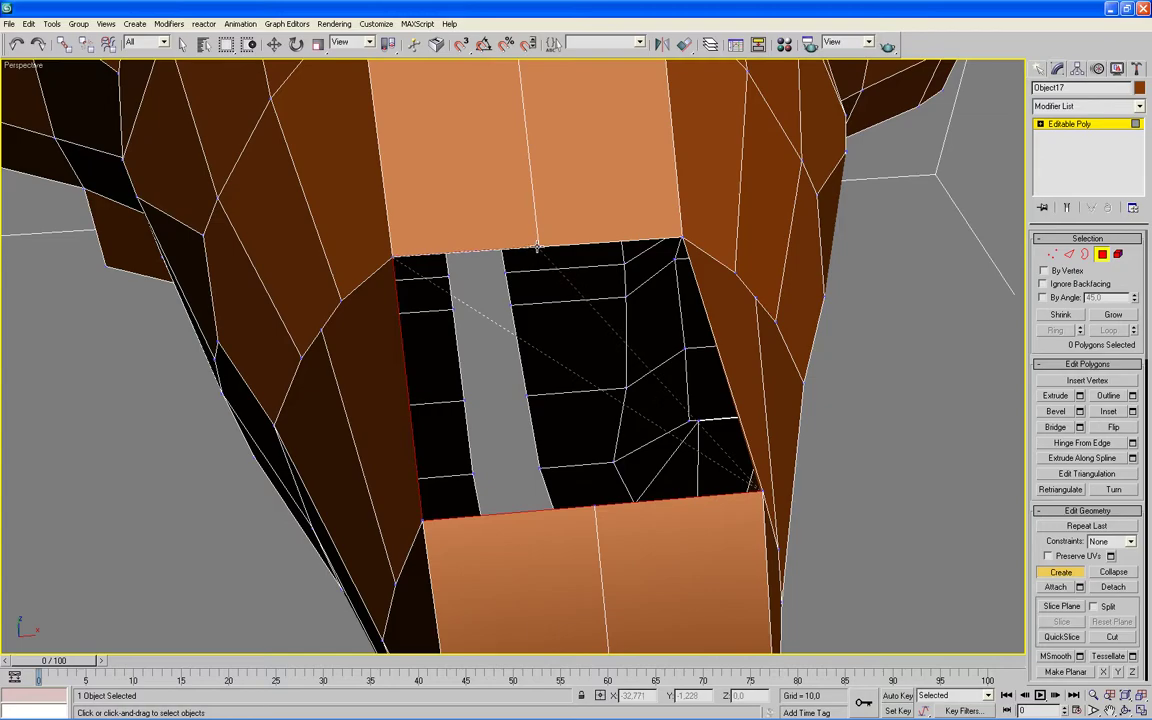
left_click(683, 238)
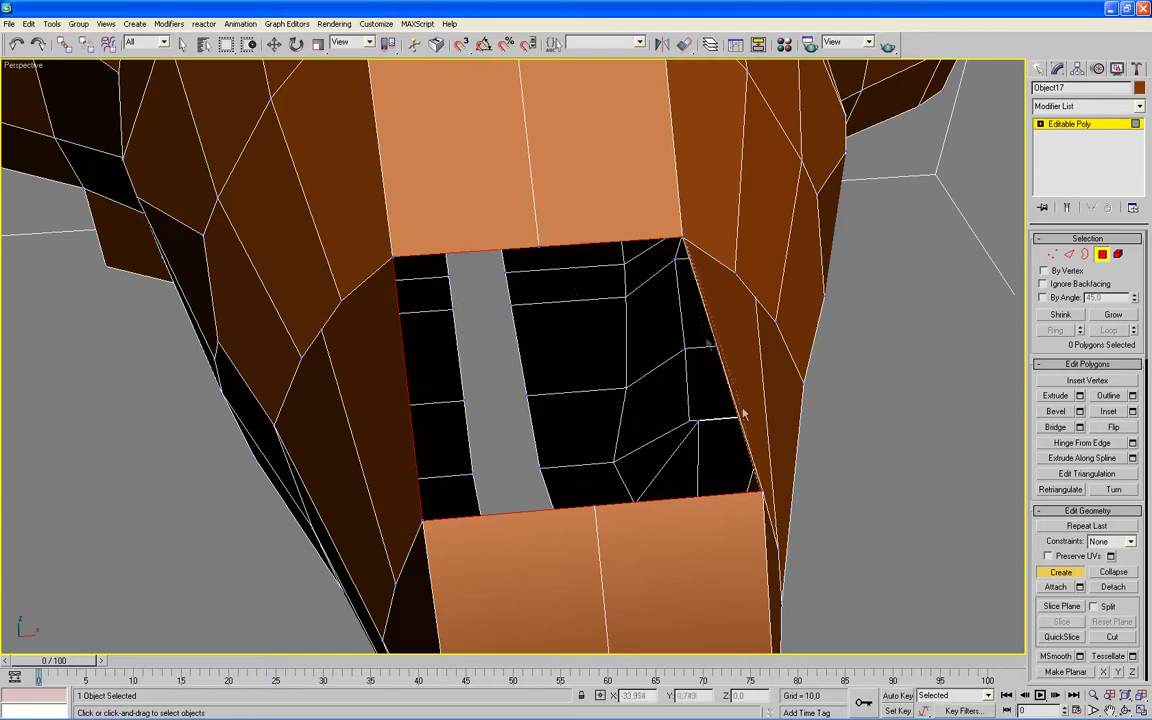
left_click(760, 491)
middle_click_drag(735, 489, 608, 230, "alt")
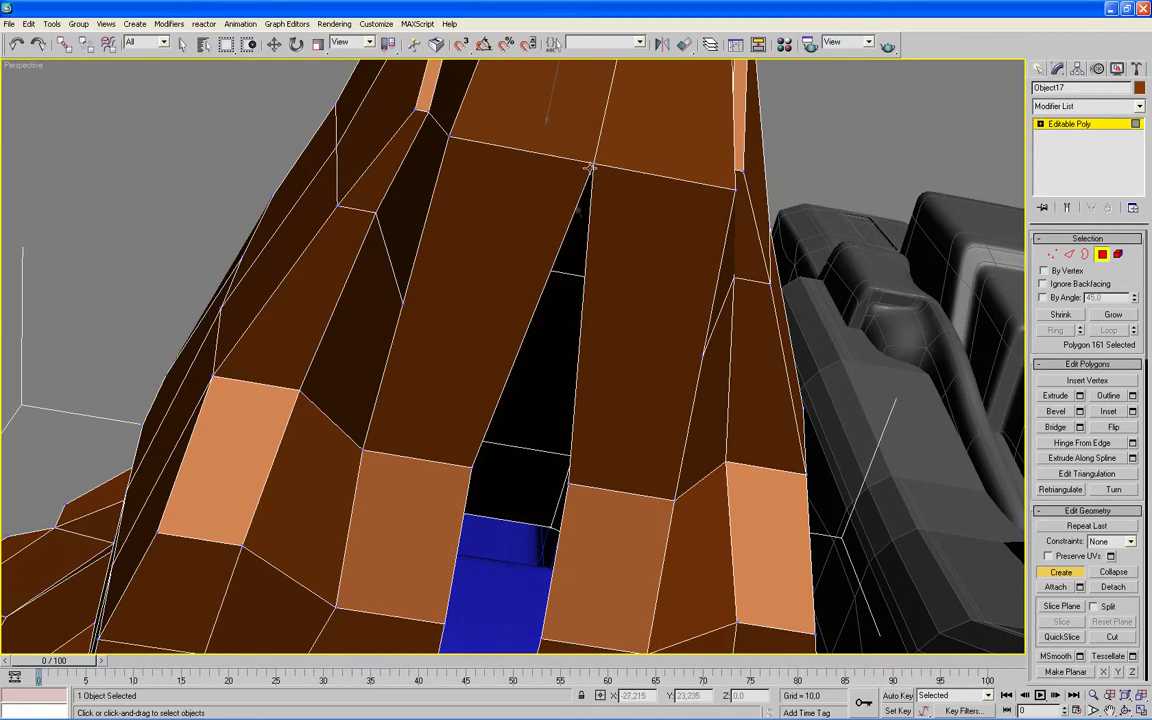
- Build a triangular polygon from the gap's top vertex and two bottom vertices
left_click(591, 168)
left_click(475, 468)
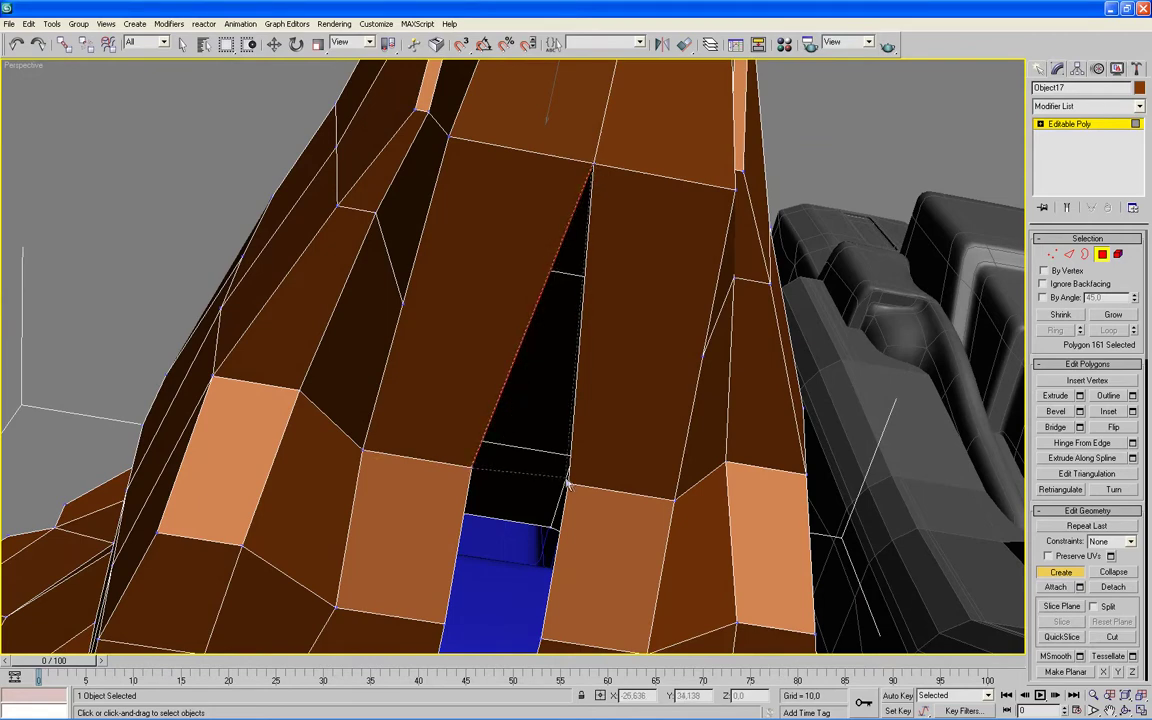
left_click(569, 483)
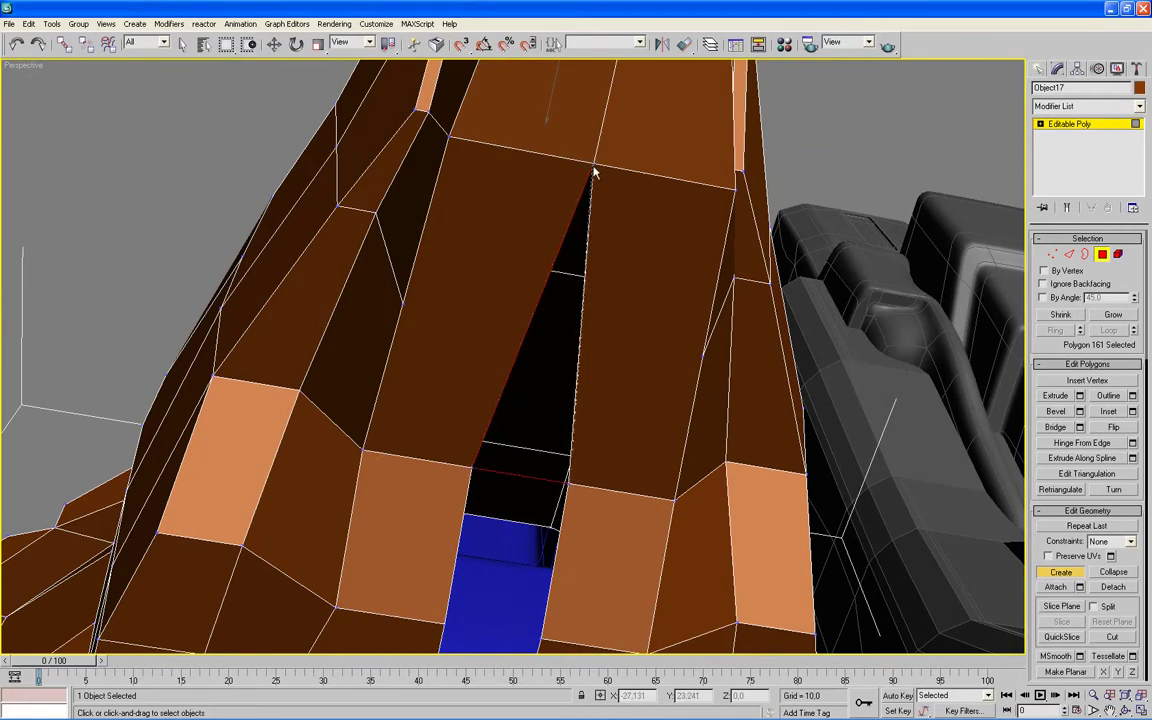
left_click(593, 160)
middle_click_drag(578, 239, 575, 357, "alt")
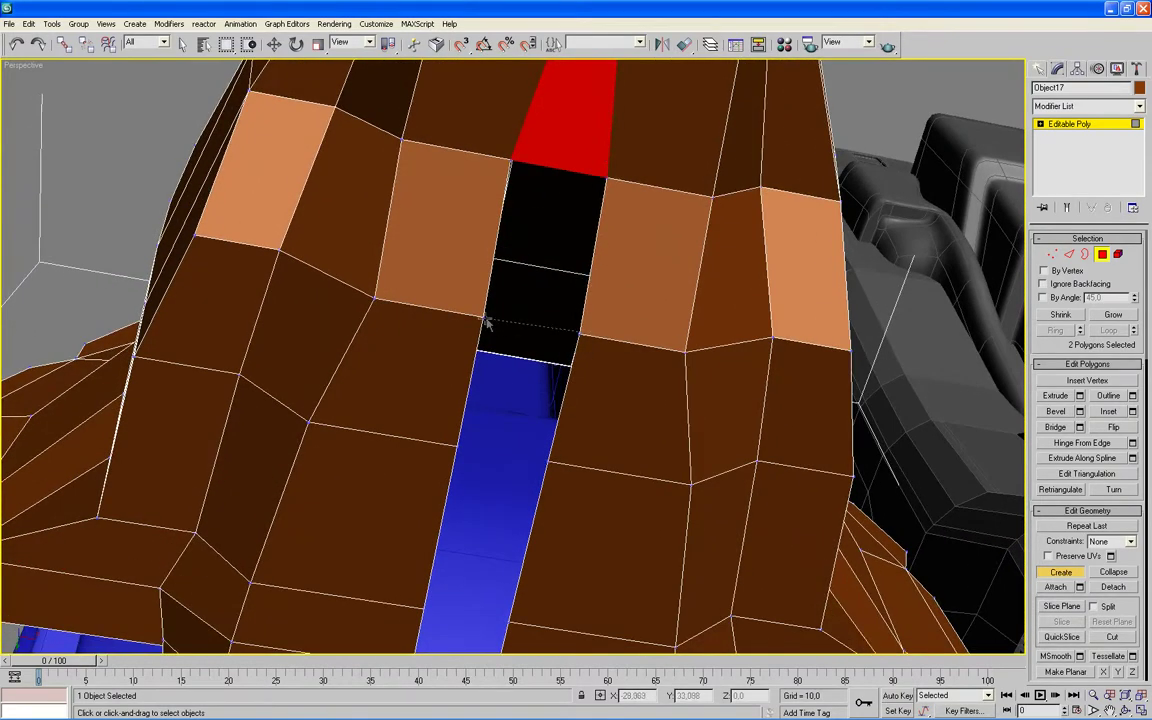
- Fill the black hole with new polygons down its left side
left_click(512, 161)
left_click(578, 331)
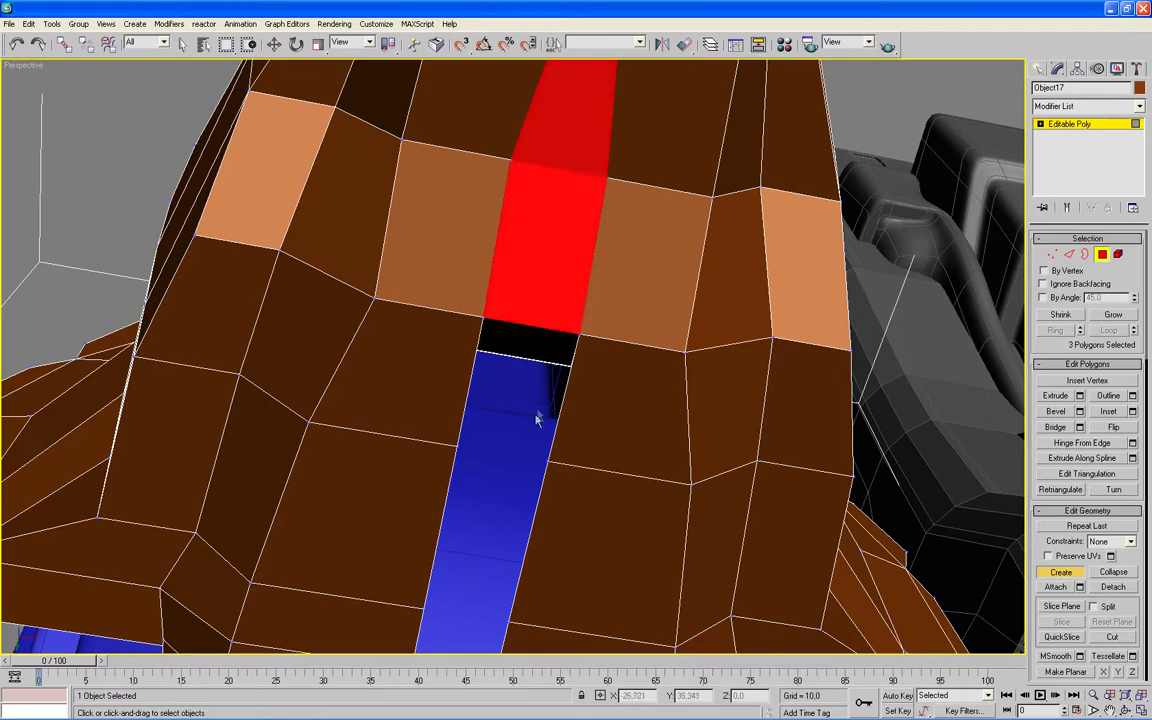
middle_click_drag(538, 411, 545, 246, "alt")
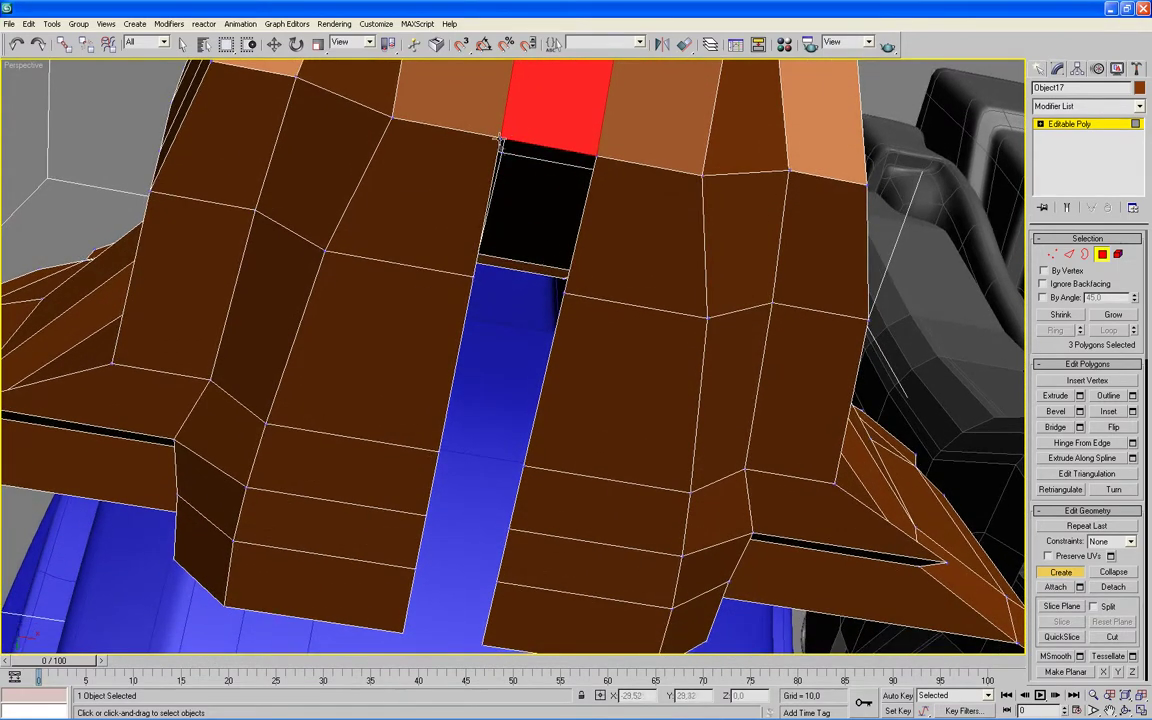
left_click(476, 269)
left_click(563, 289)
left_click(597, 158)
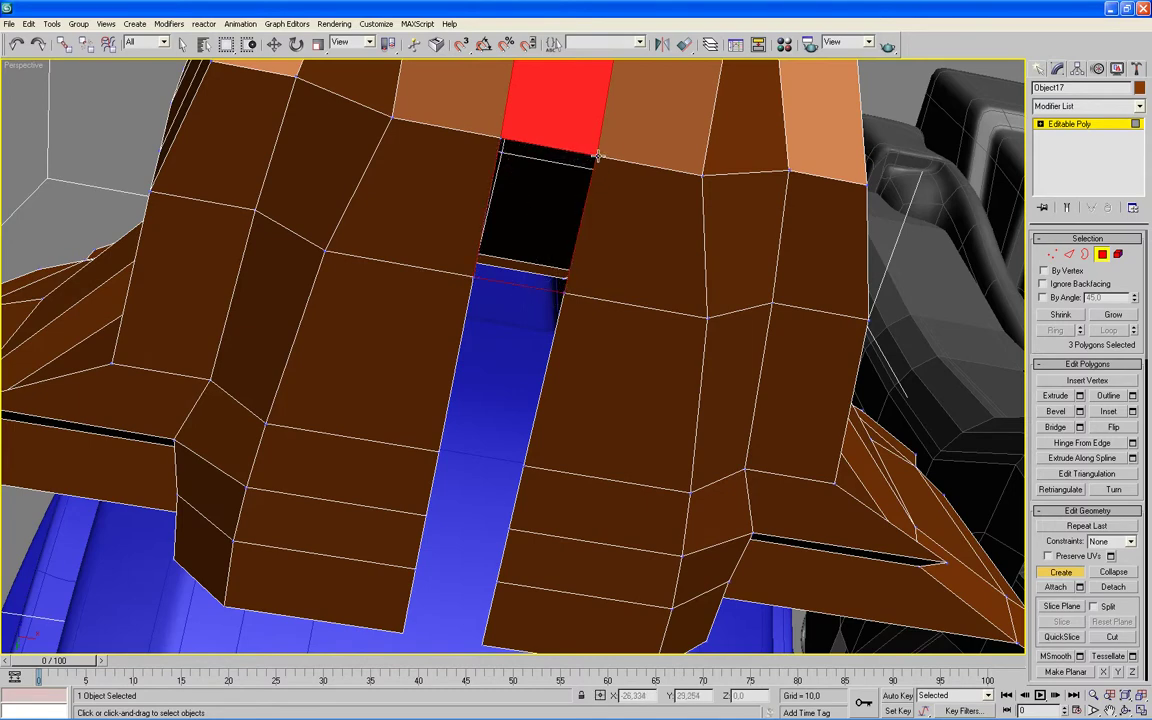
left_click(500, 140)
- Create a four-sided polygon across the blue gap
left_click(476, 285)
left_click(440, 455)
left_click(522, 466)
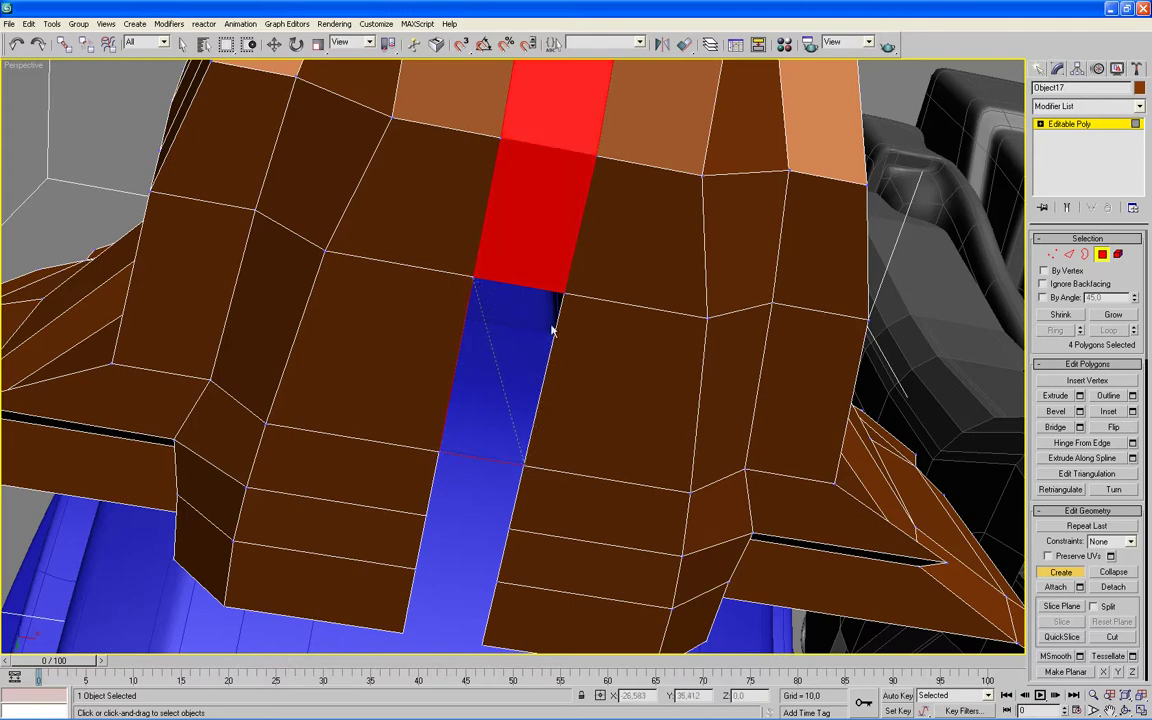
left_click(562, 290)
left_click(474, 285)
mouse_move(473, 285)
middle_mouse_down("alt")
mouse_move(463, 411)
mouse_move(476, 298)
mouse_move(463, 290)
middle_mouse_up("alt")
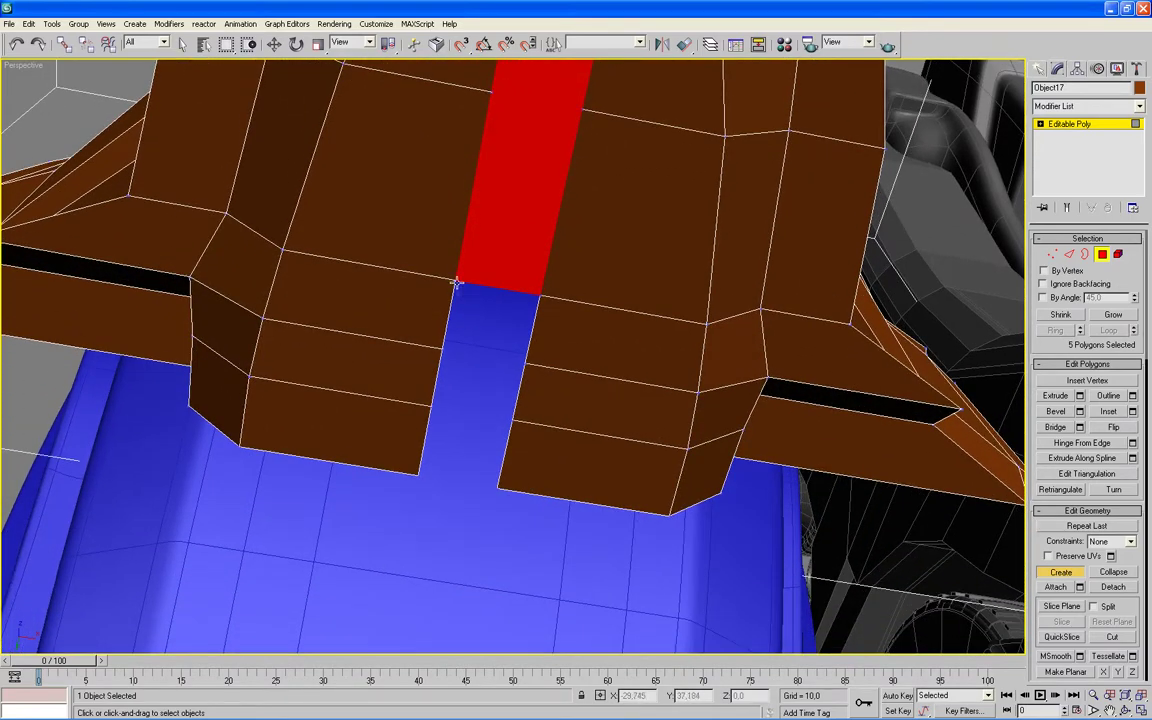
- Fill the rest of the blue gap with two more four-sided polygons
left_click(443, 347)
left_click(522, 359)
left_click(536, 294)
left_click(459, 285)
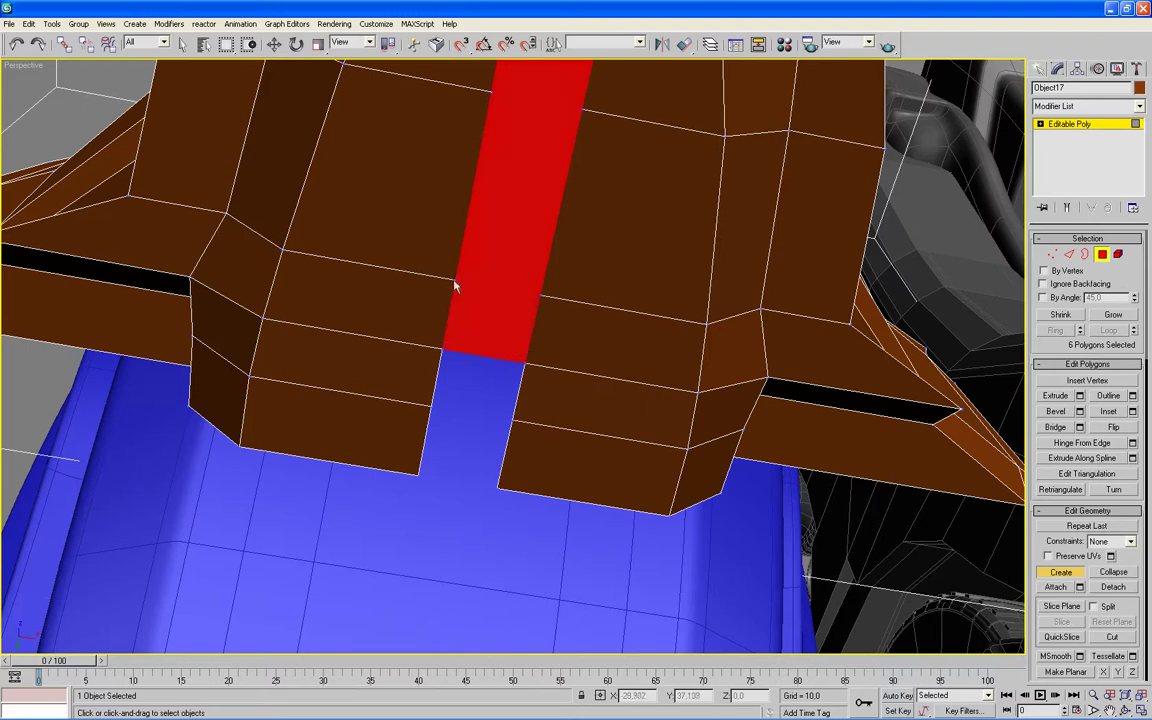
left_click(442, 348)
left_click(431, 409)
left_click(511, 420)
left_click(523, 362)
left_click(440, 349)
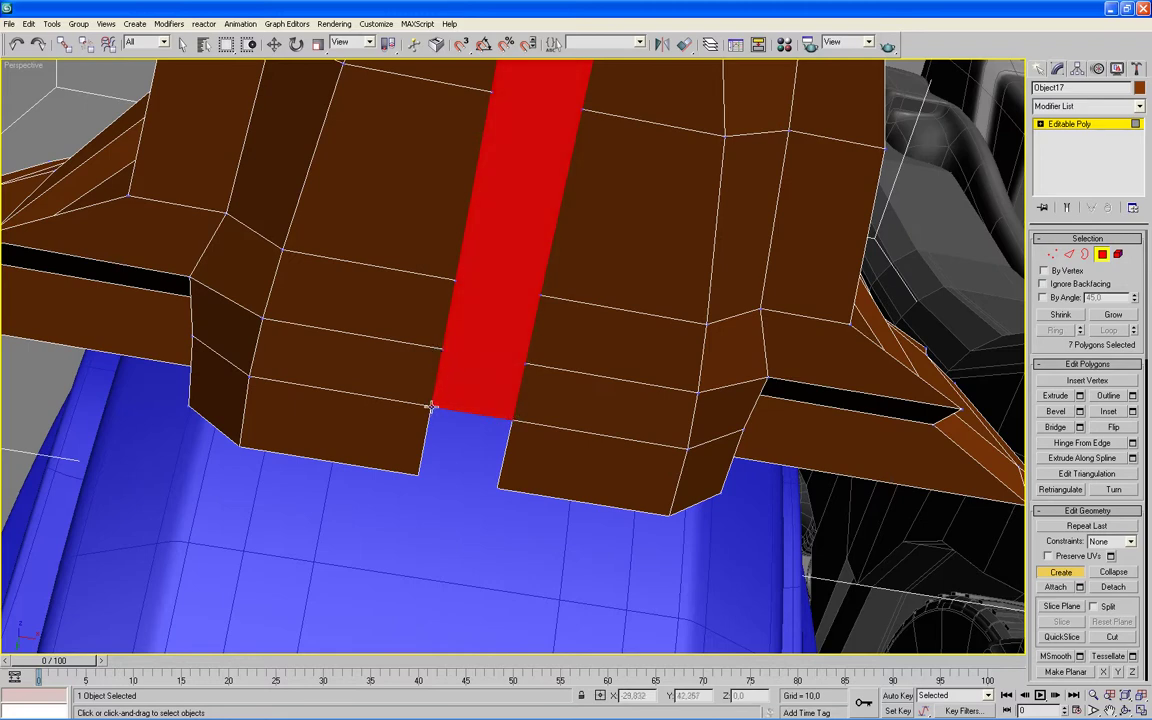
- Build a quad filling the hole below the red strip, then turn Create off
left_click(418, 474)
left_click(497, 487)
left_click(511, 421)
left_click(430, 406)
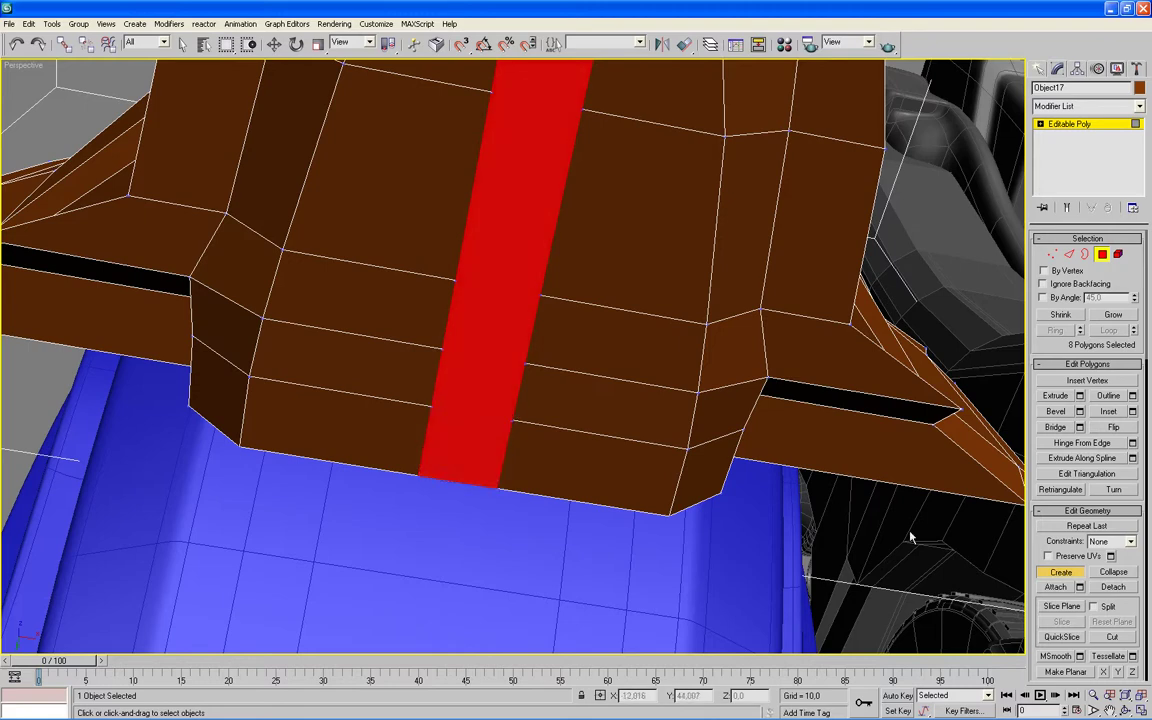
left_click(1060, 573)
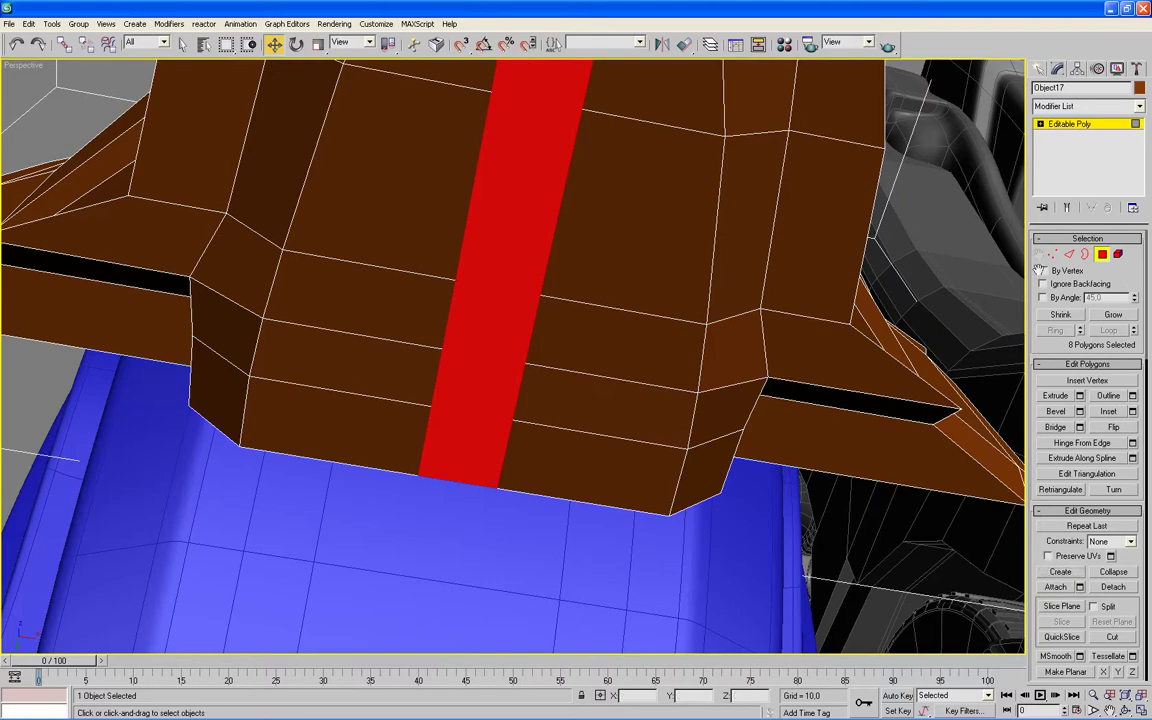
- In the Left view, box-select three snout-top vertices and lower them about 0.335 along Y
left_click(1104, 257)
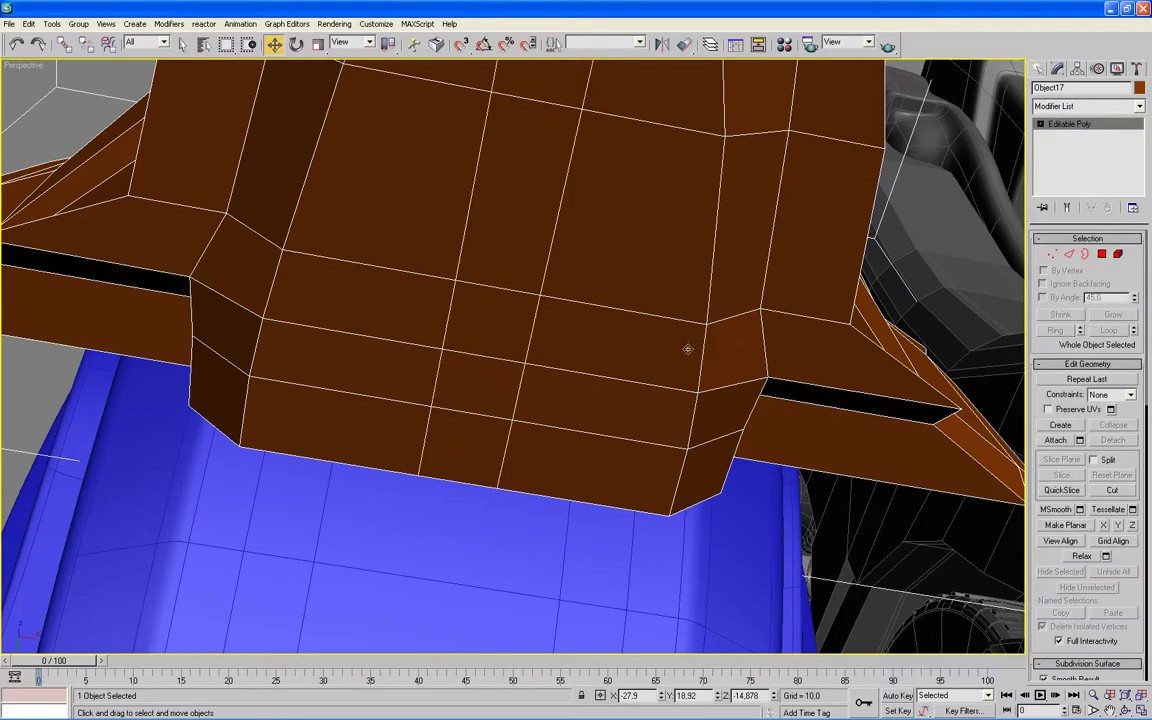
mouse_move(685, 338)
middle_mouse_down("alt")
mouse_move(676, 372)
mouse_move(525, 520)
middle_mouse_up("alt")
scroll(676, 372, "down", 3)
scroll(626, 345, "down", 2)
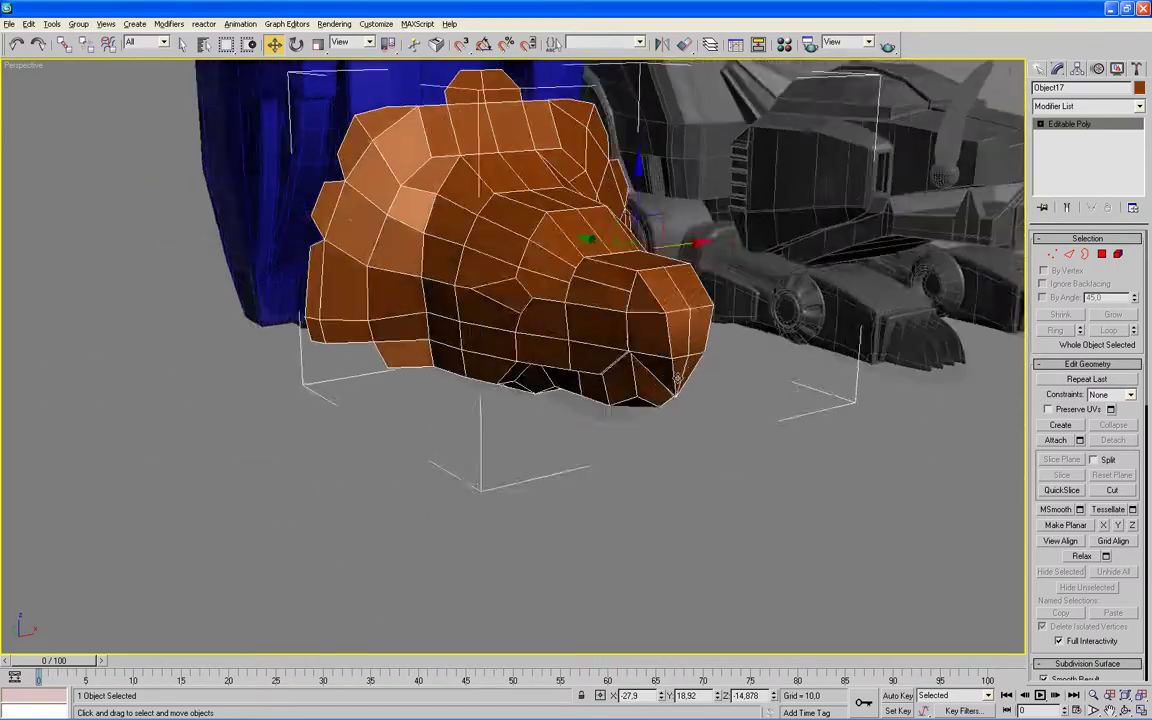
key("alt+w")
key("alt+w")
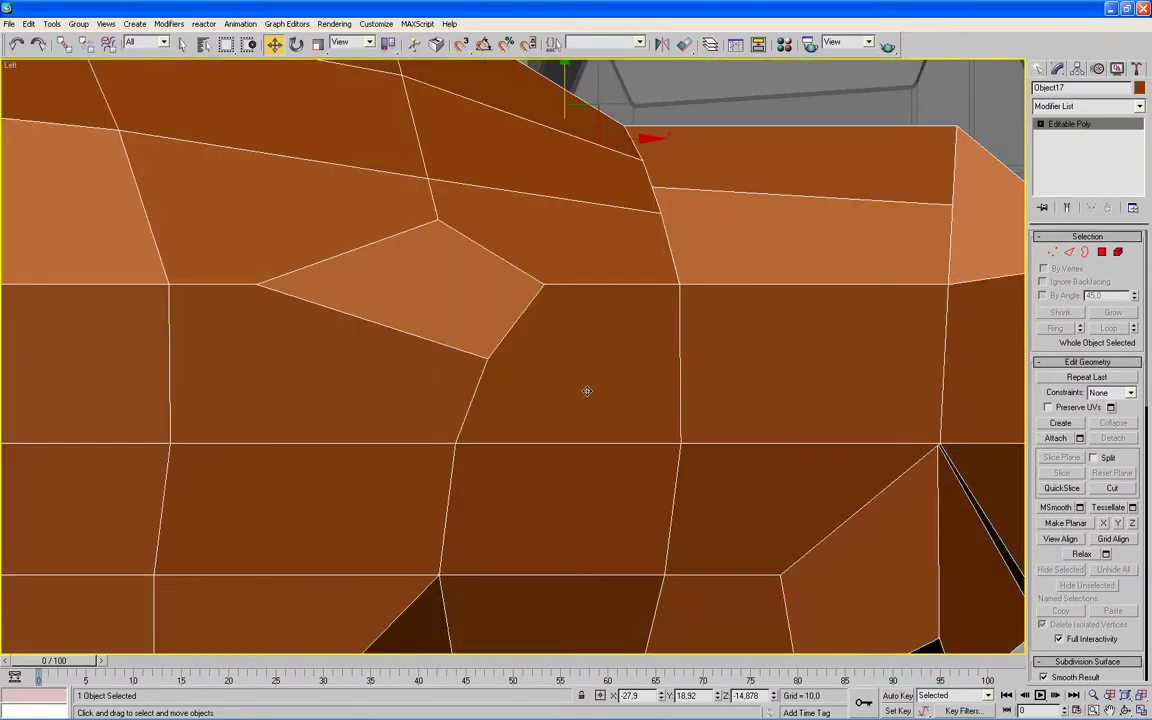
scroll(587, 391, "down", 3)
scroll(587, 391, "down", 2)
scroll(587, 391, "down", 1)
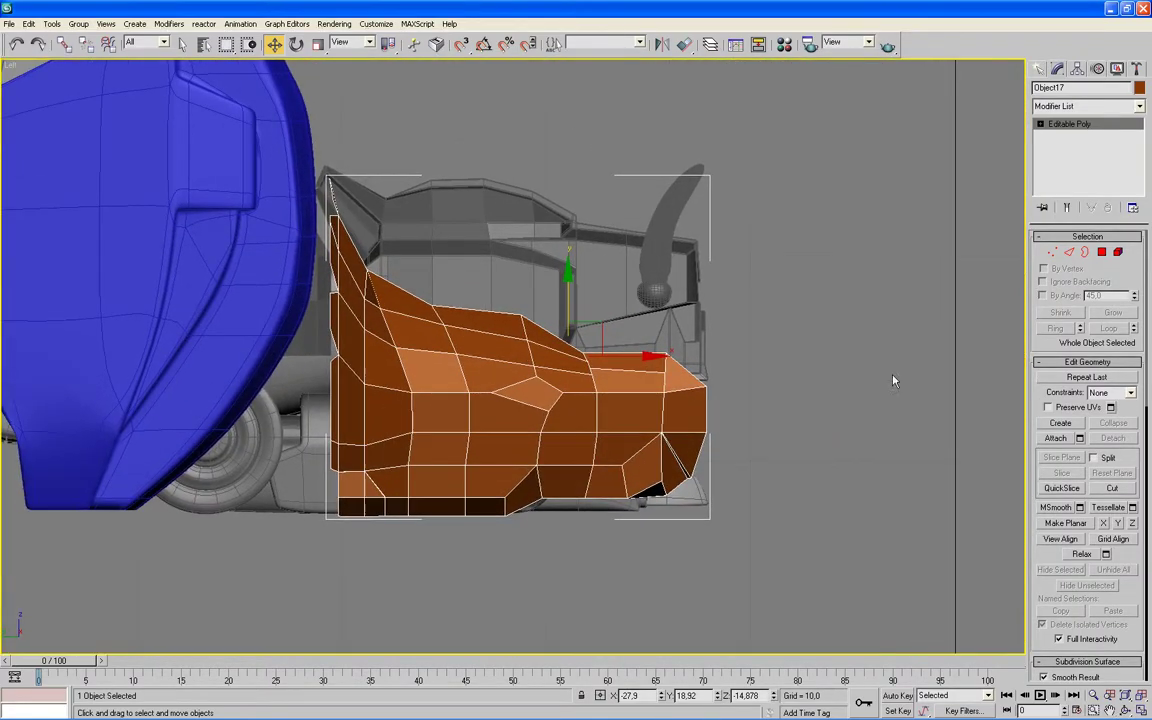
left_click(1054, 255)
left_click_drag(688, 337, 663, 346)
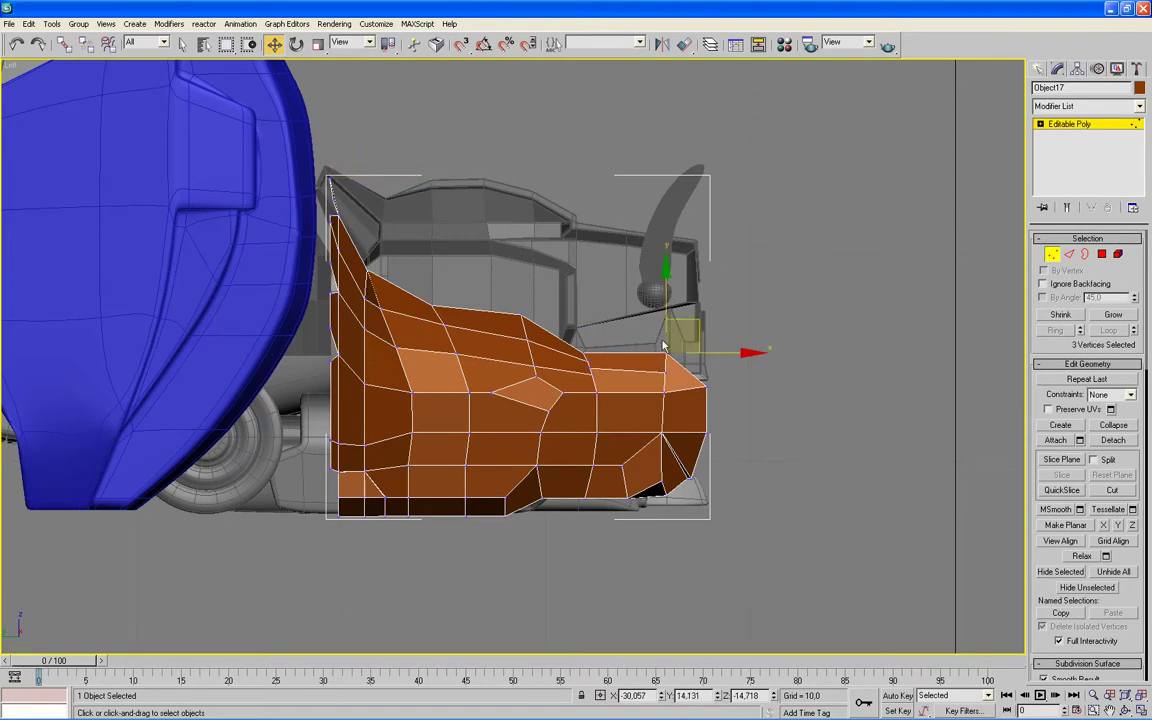
left_click_drag(674, 275, 666, 272)
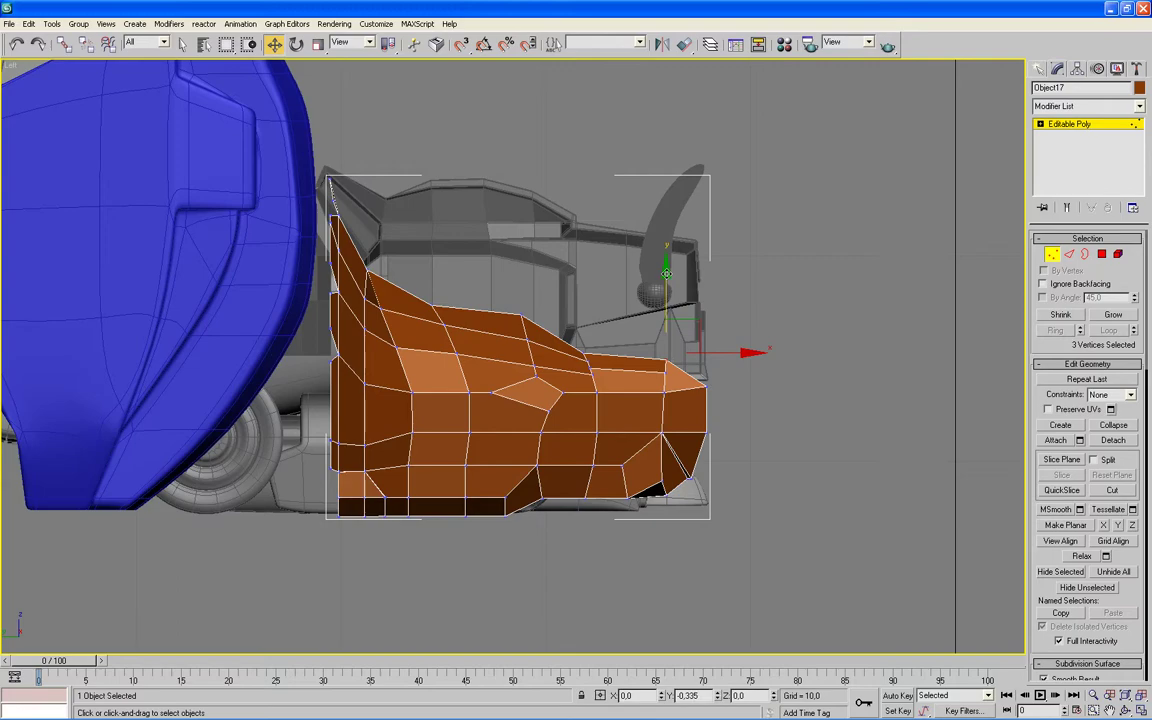
- In a maximized perspective view, inset the top nose polygon with a flat bevel: height 0, outline -0.16
key("4")
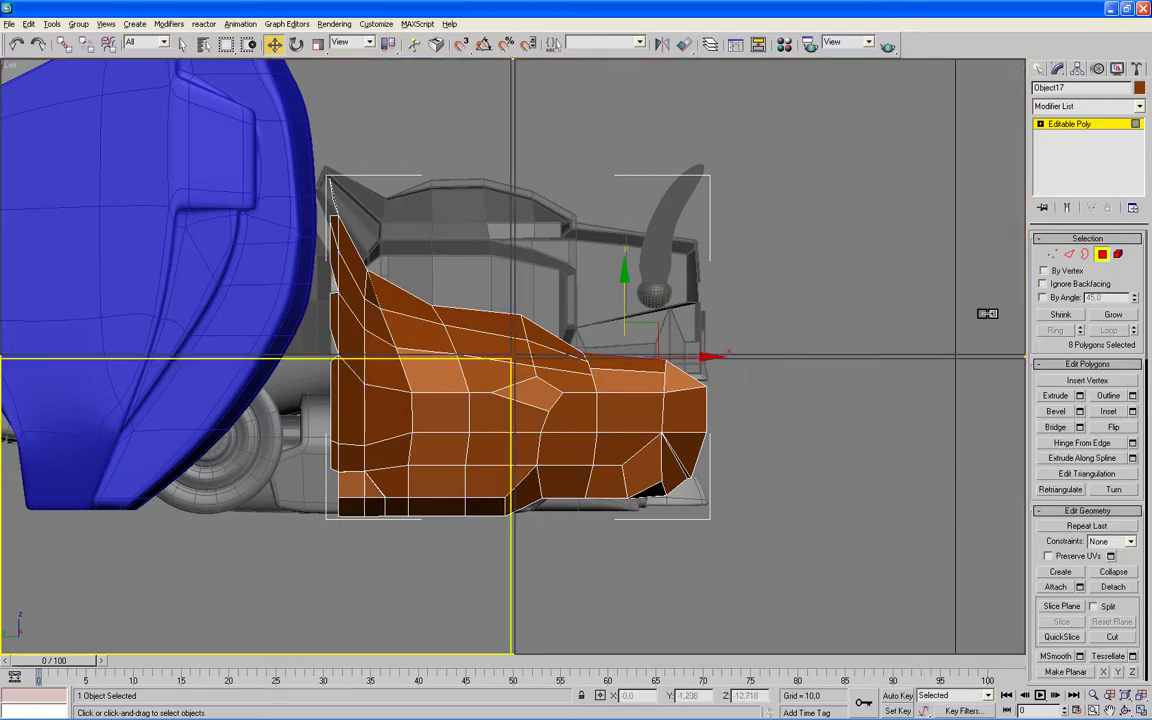
key("alt+w")
right_click(848, 400)
key("alt+w")
scroll(848, 410, "up", 2)
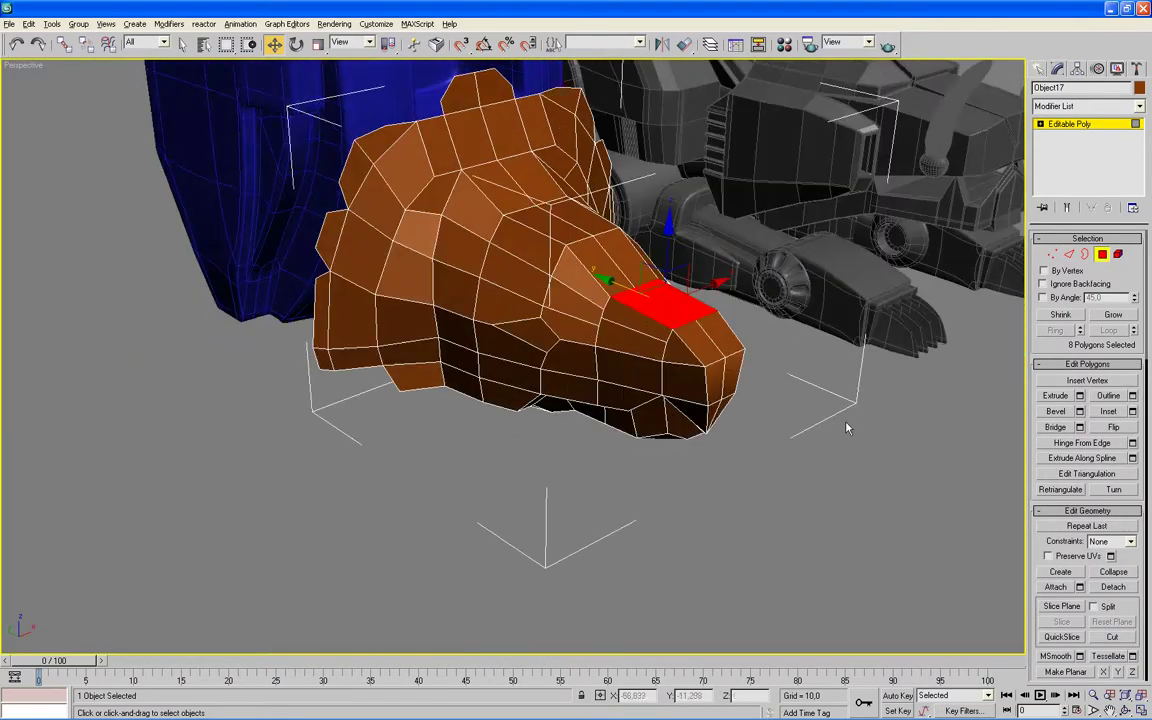
scroll(800, 410, "up", 2)
scroll(755, 390, "up", 1)
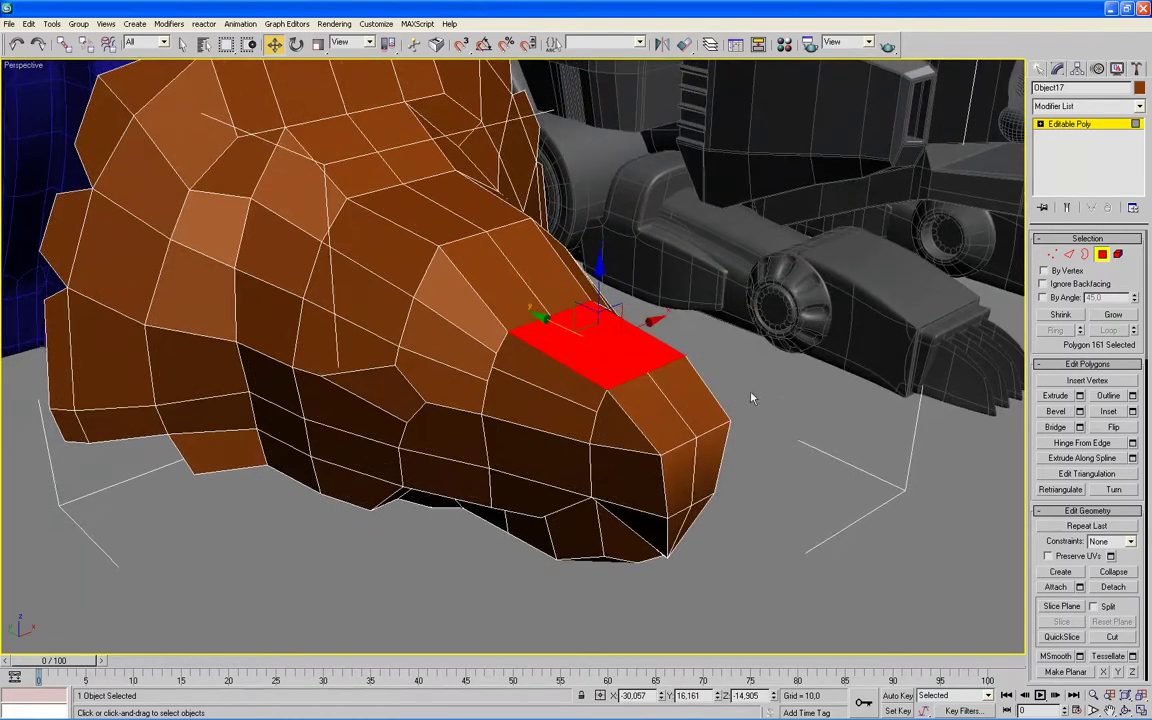
left_click(1080, 412)
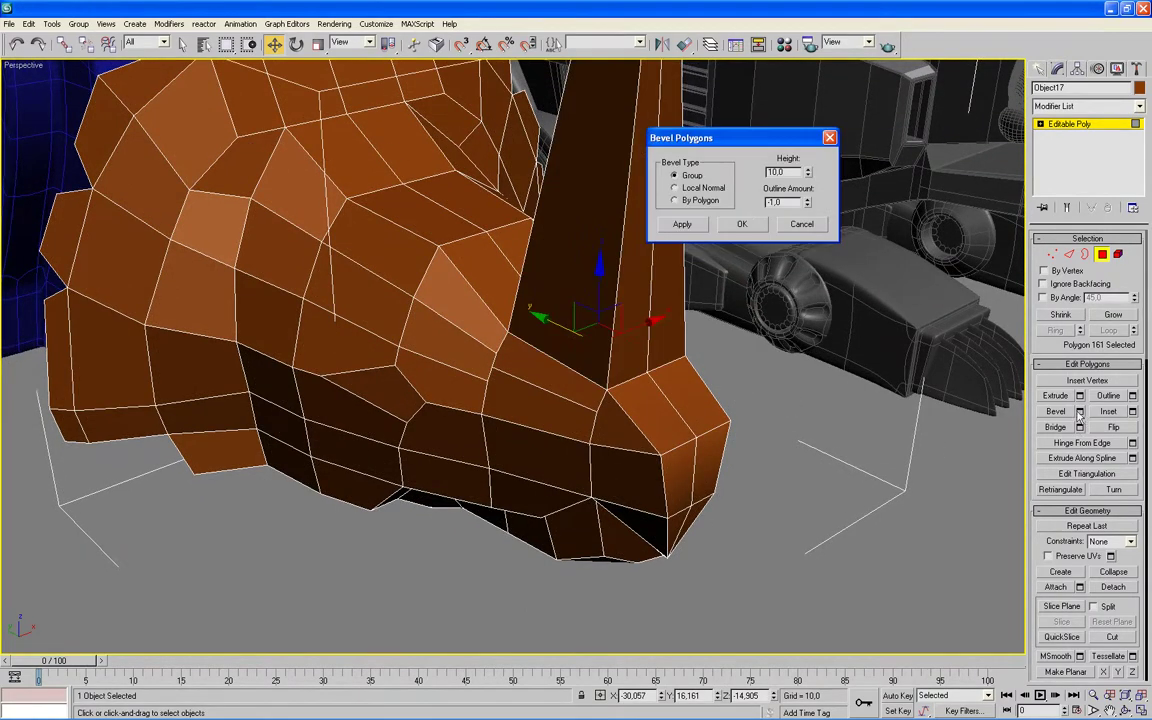
right_click(808, 174)
left_click_drag(808, 205, 805, 209)
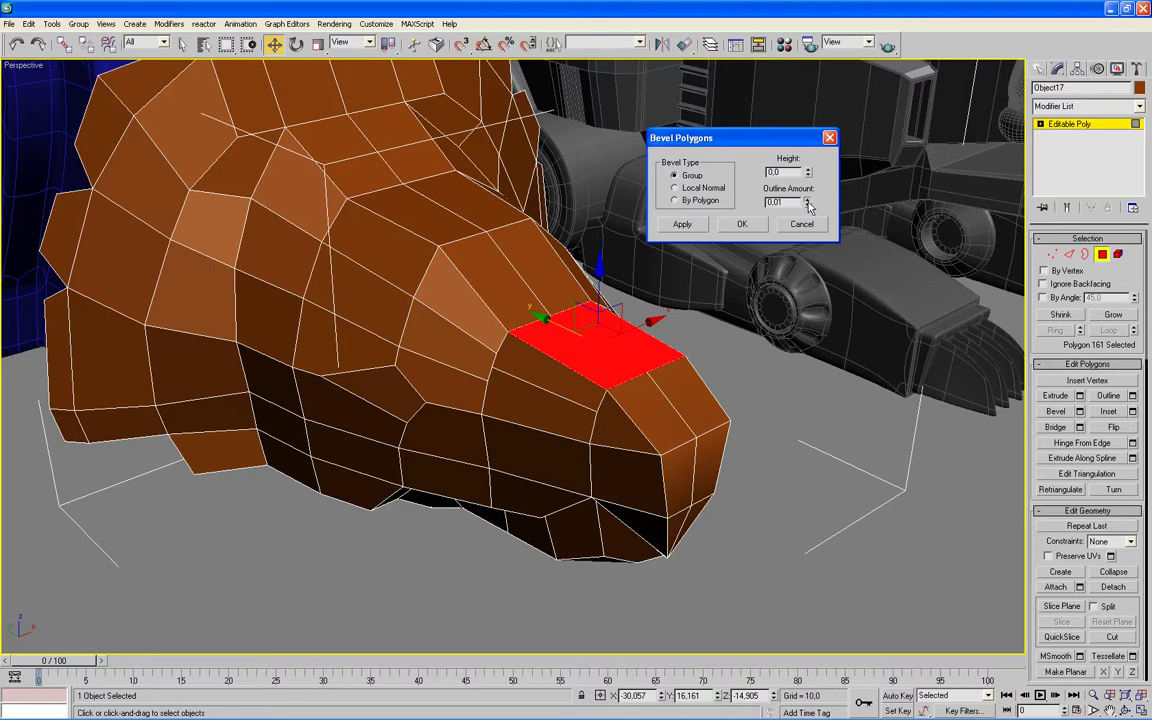
left_click(682, 224)
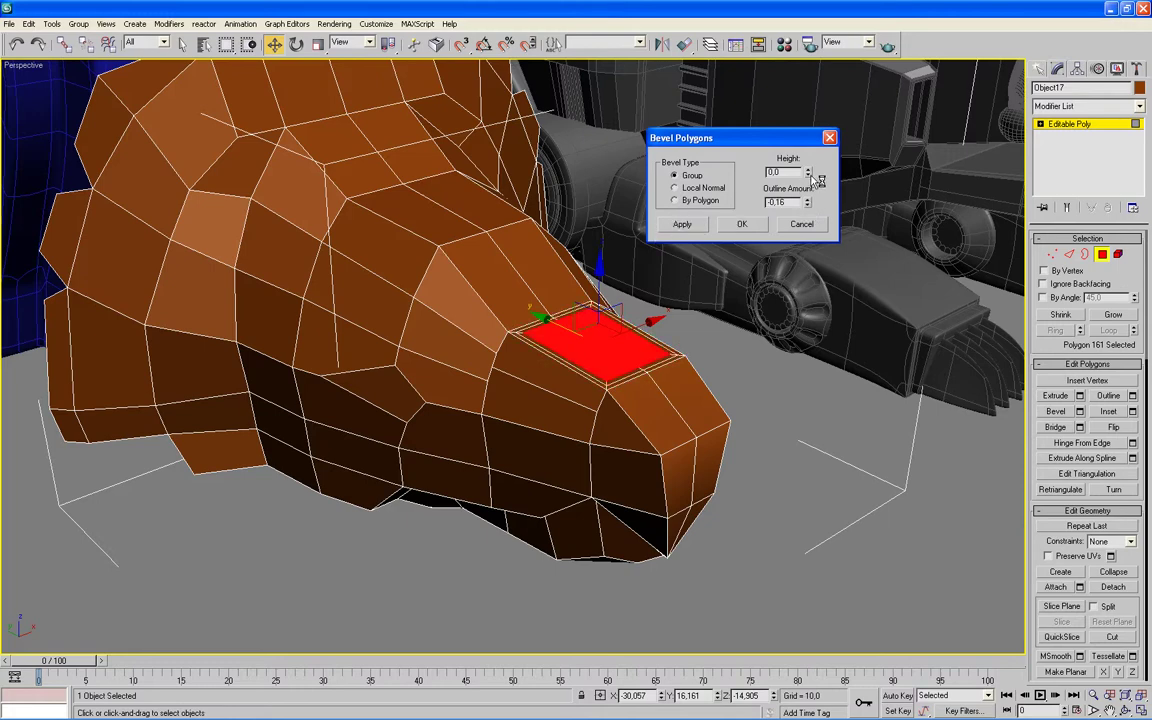
- Bevel the nose polygon upward 0.93 with a -0.33 outline into a tapered block
mouse_move(808, 172)
left_mouse_down()
mouse_move(808, 143)
mouse_move(774, 347)
left_mouse_up()
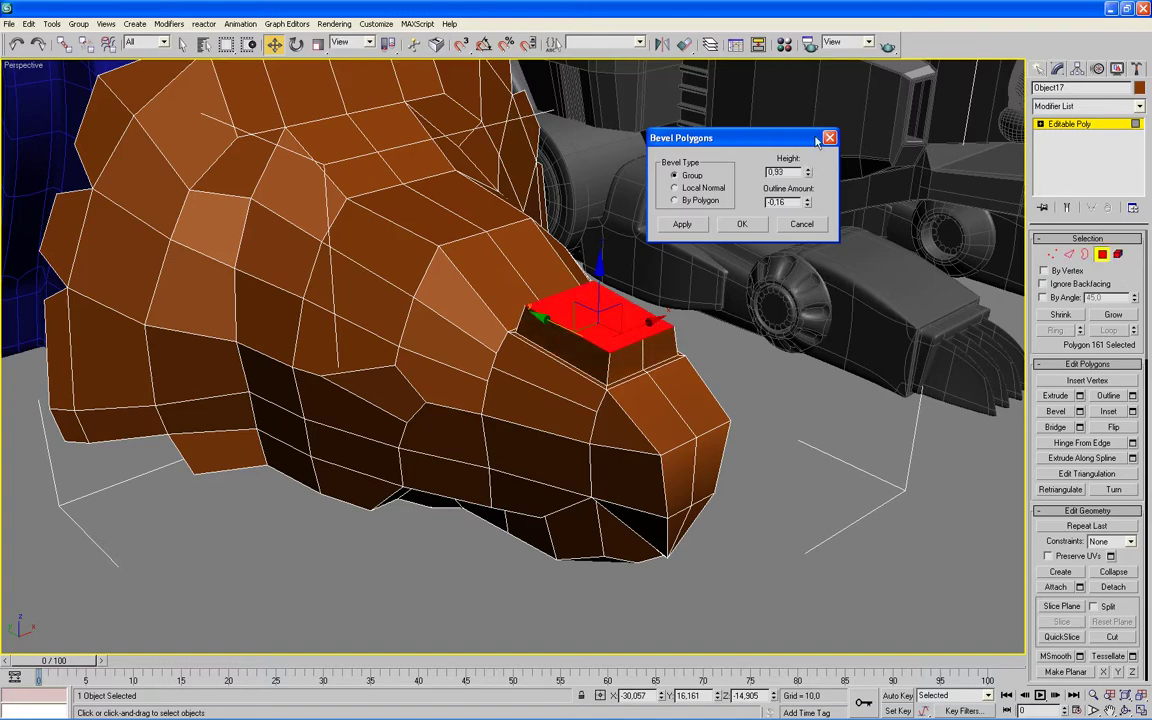
middle_click_drag(774, 347, 812, 329, "alt")
left_click_drag(740, 138, 912, 73)
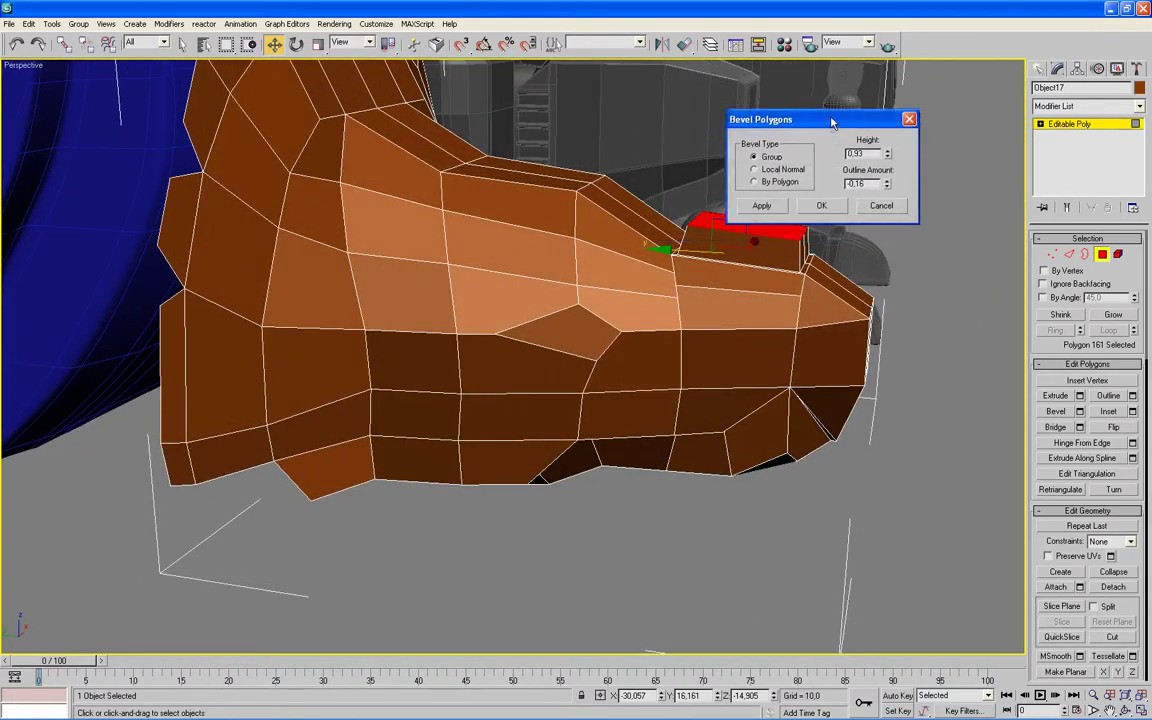
middle_click_drag(896, 192, 797, 371, "alt")
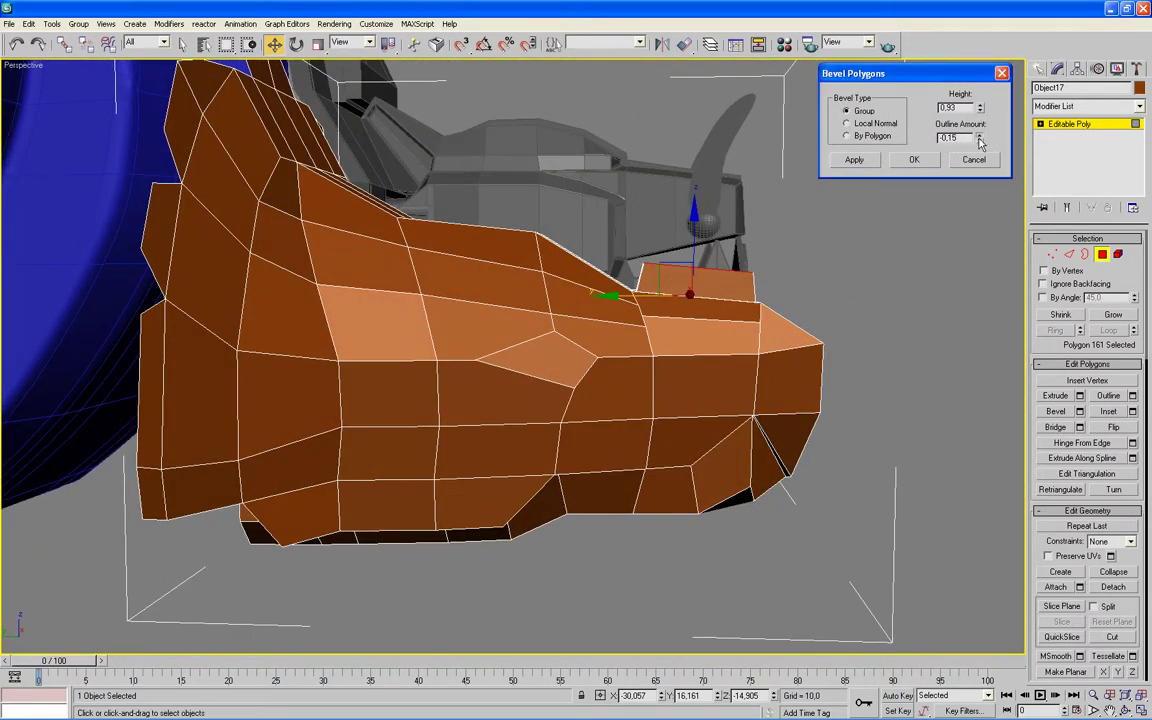
left_click_drag(979, 138, 977, 147)
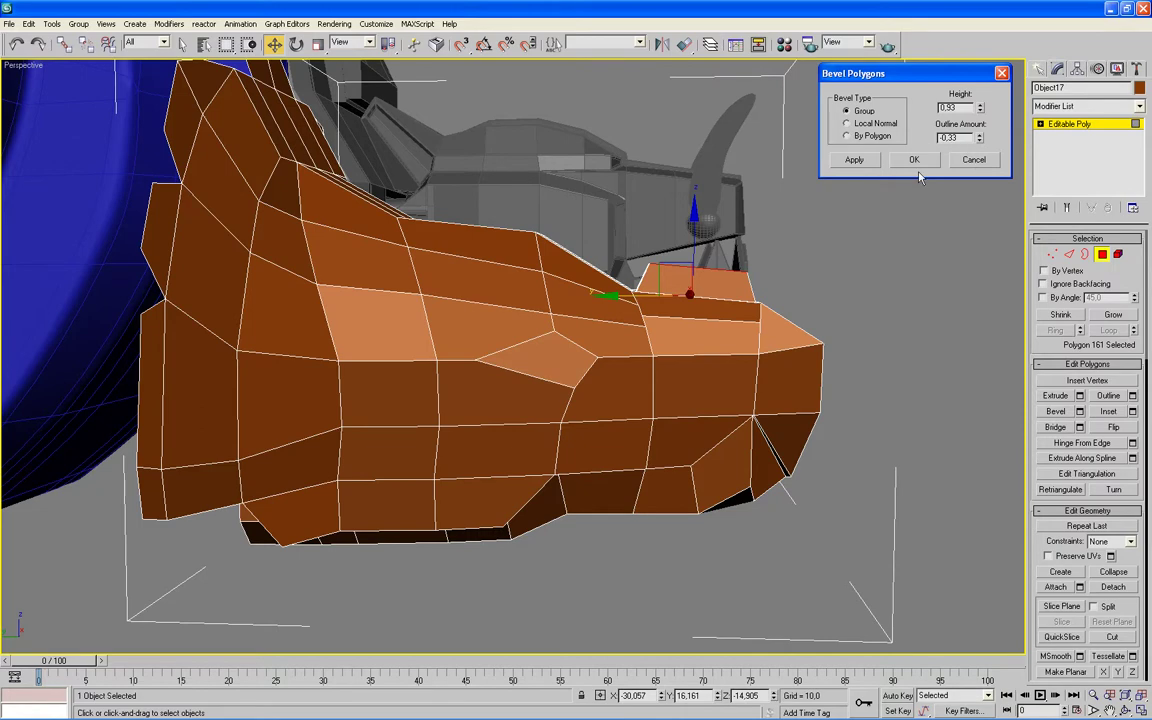
left_click(853, 162)
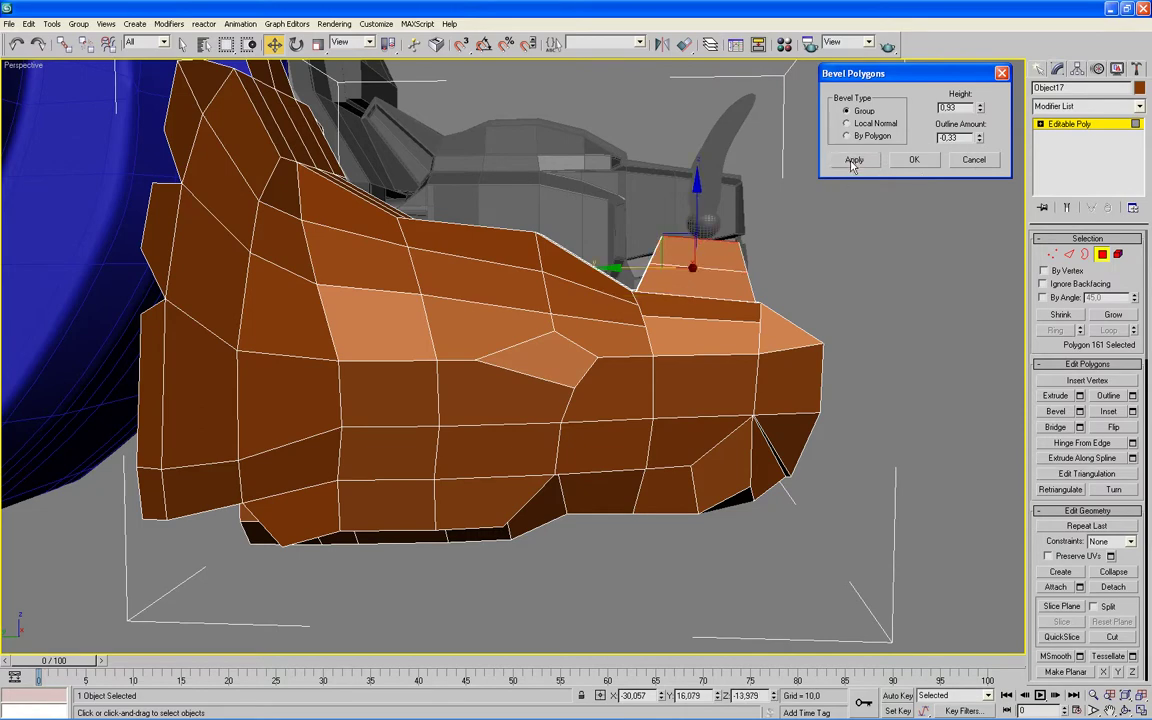
left_click(978, 163)
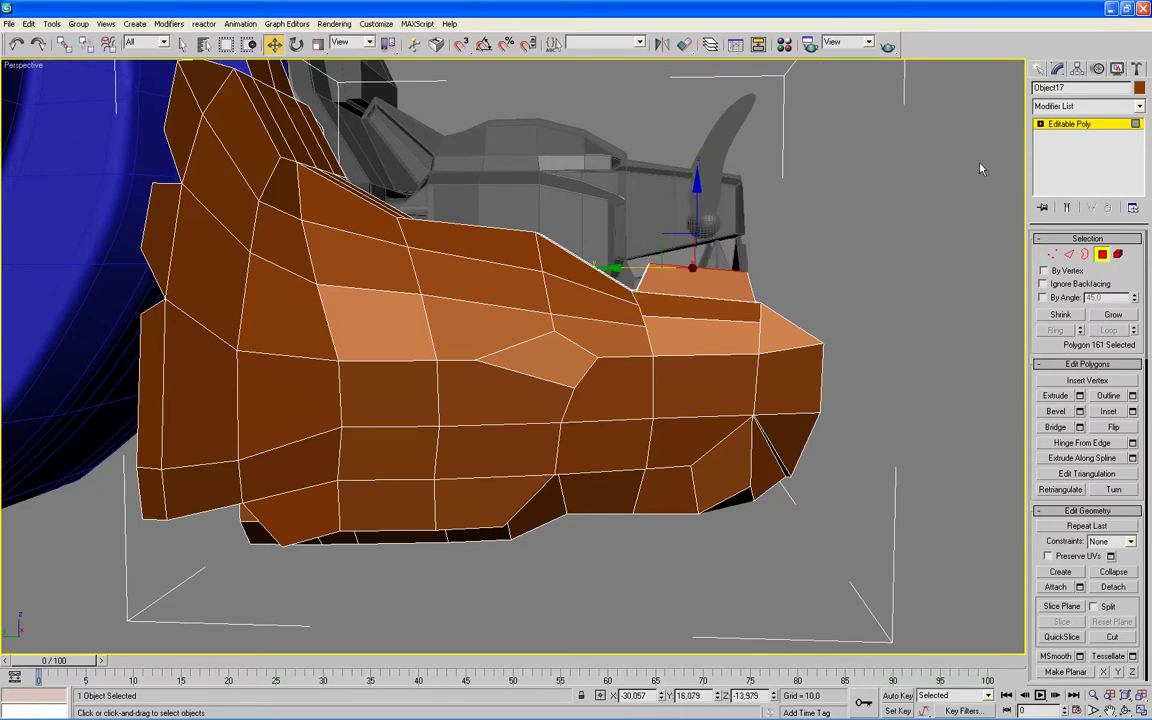
left_click(1052, 254)
- In the maximized side view, select the raised block's rear top vertices and lower them
key("alt+w")
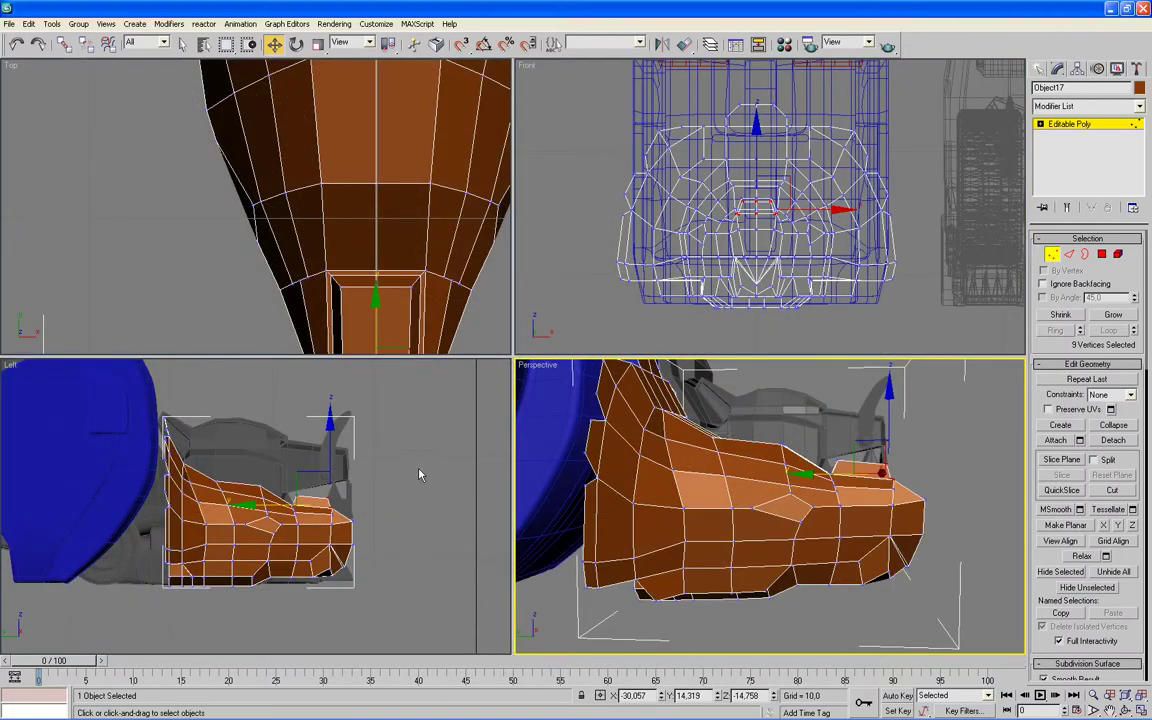
right_click(419, 475)
key("alt+w")
scroll(728, 432, "up", 3)
left_click(923, 328)
left_click_drag(811, 330, 790, 337)
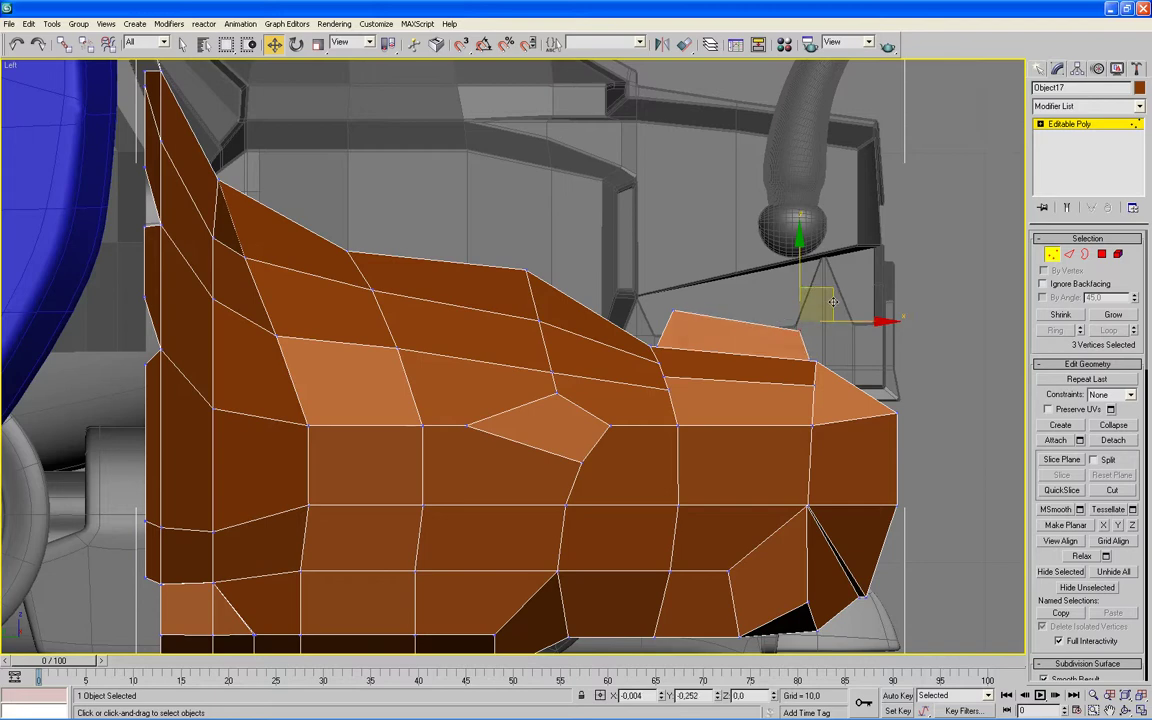
left_click_drag(820, 300, 817, 318)
- Nudge the block's tip vertex slightly right and down, then return to polygon mode in perspective
left_click_drag(700, 302, 675, 320)
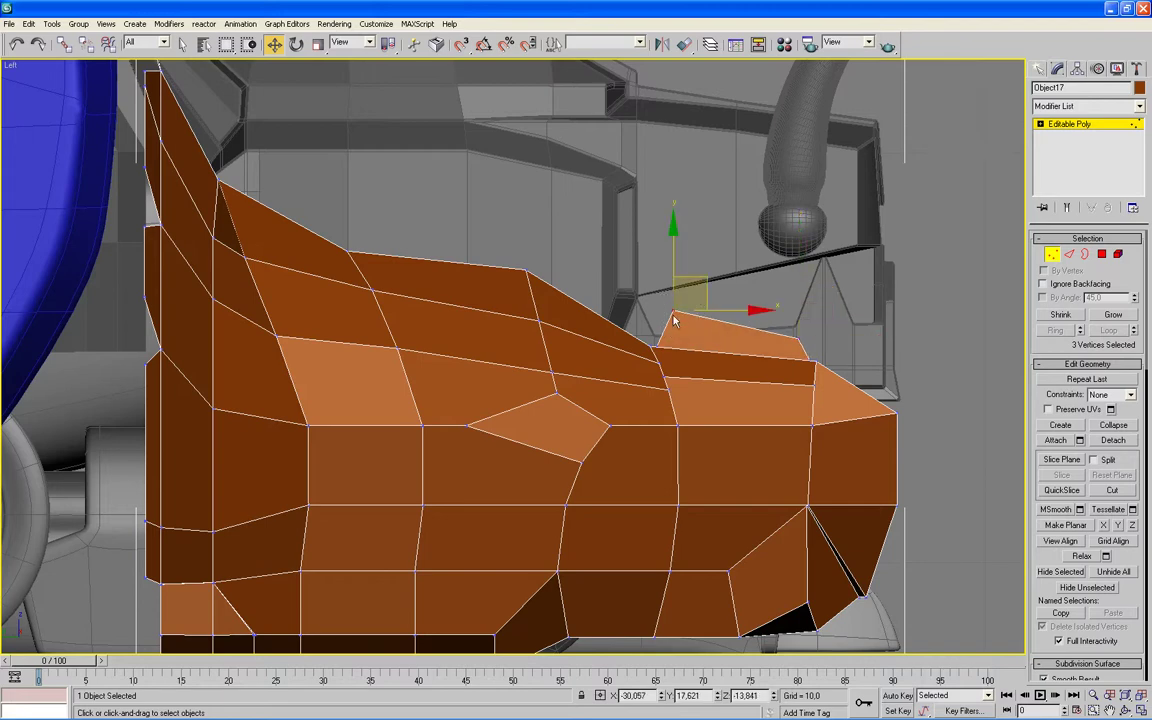
left_click_drag(708, 282, 720, 287)
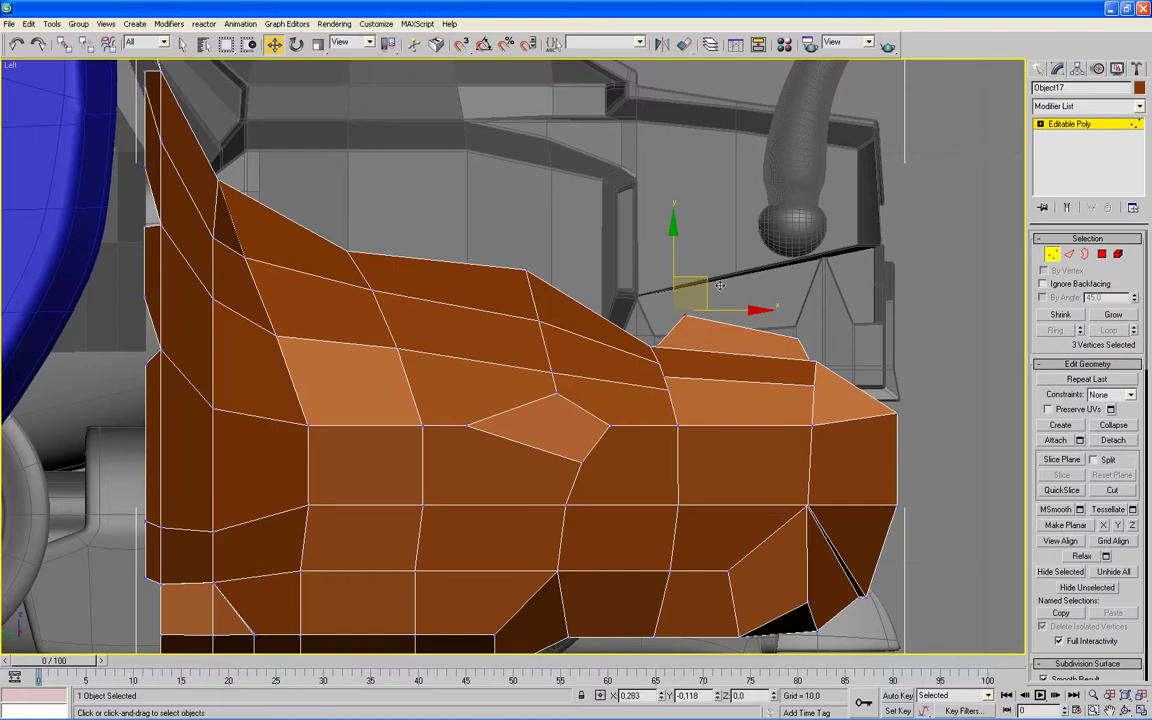
left_click_drag(720, 286, 733, 294)
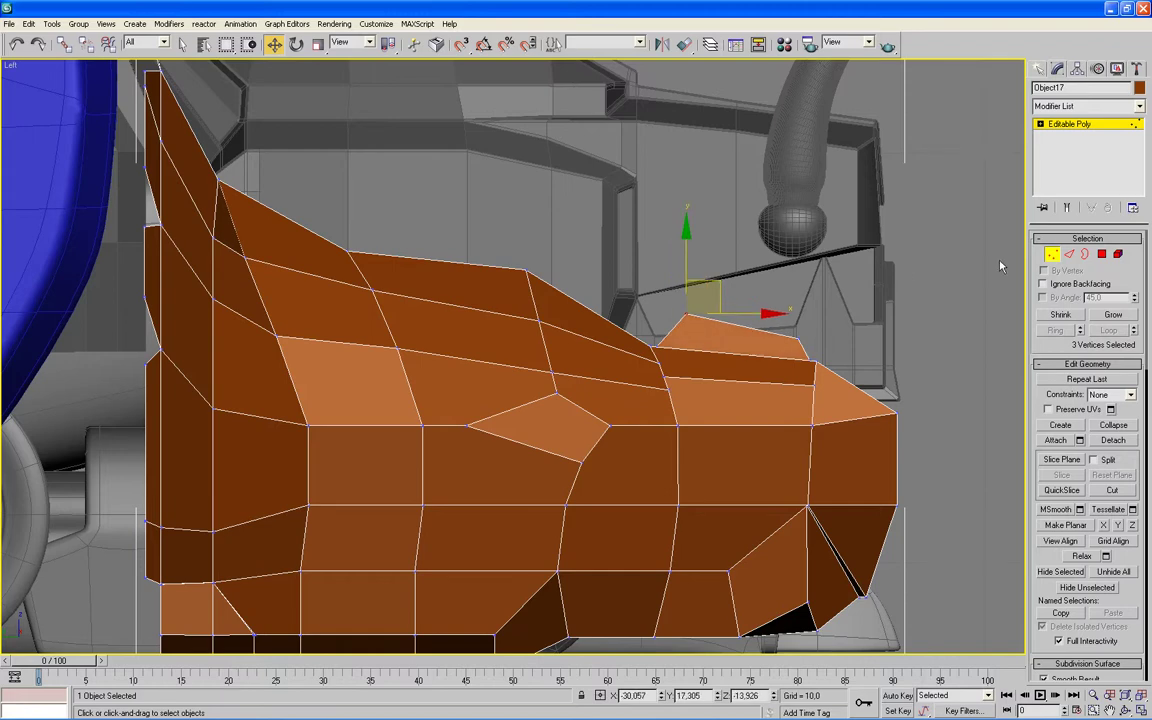
left_click(1101, 255)
key("alt+w")
right_click(862, 356)
key("alt+w")
middle_click_drag(942, 390, 908, 418, "alt")
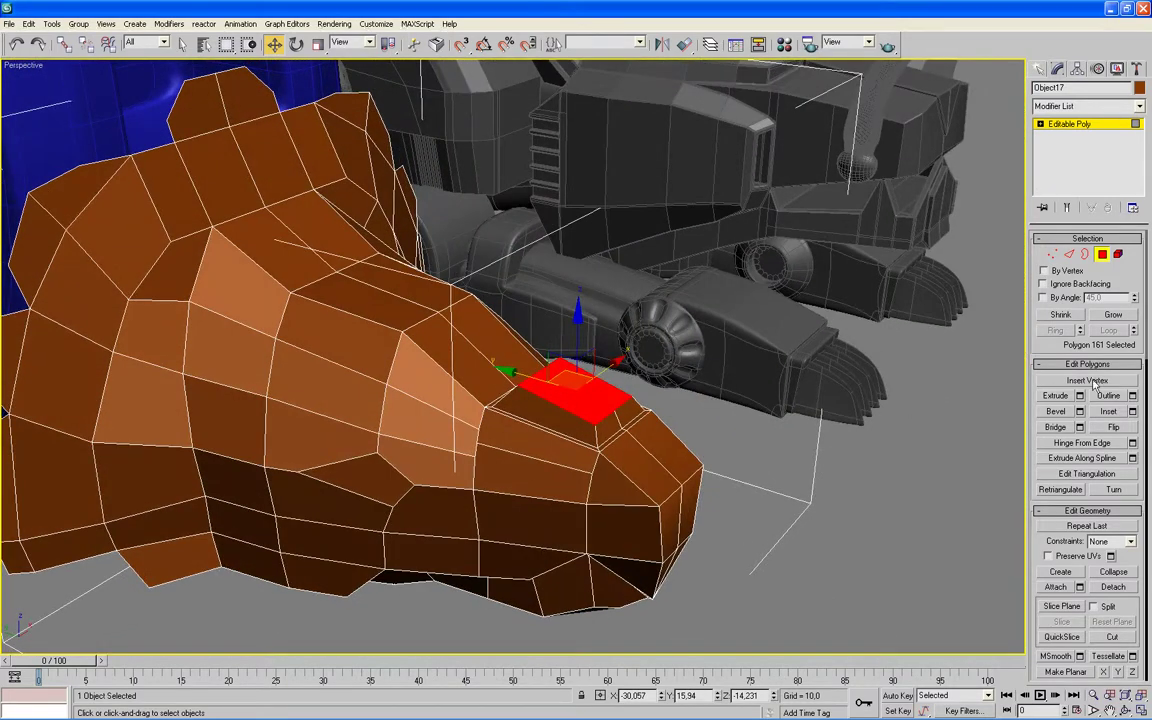
- Reset the bevel height and outline, then apply a -0.1 outline inset to the nose polygon
left_click(1132, 411)
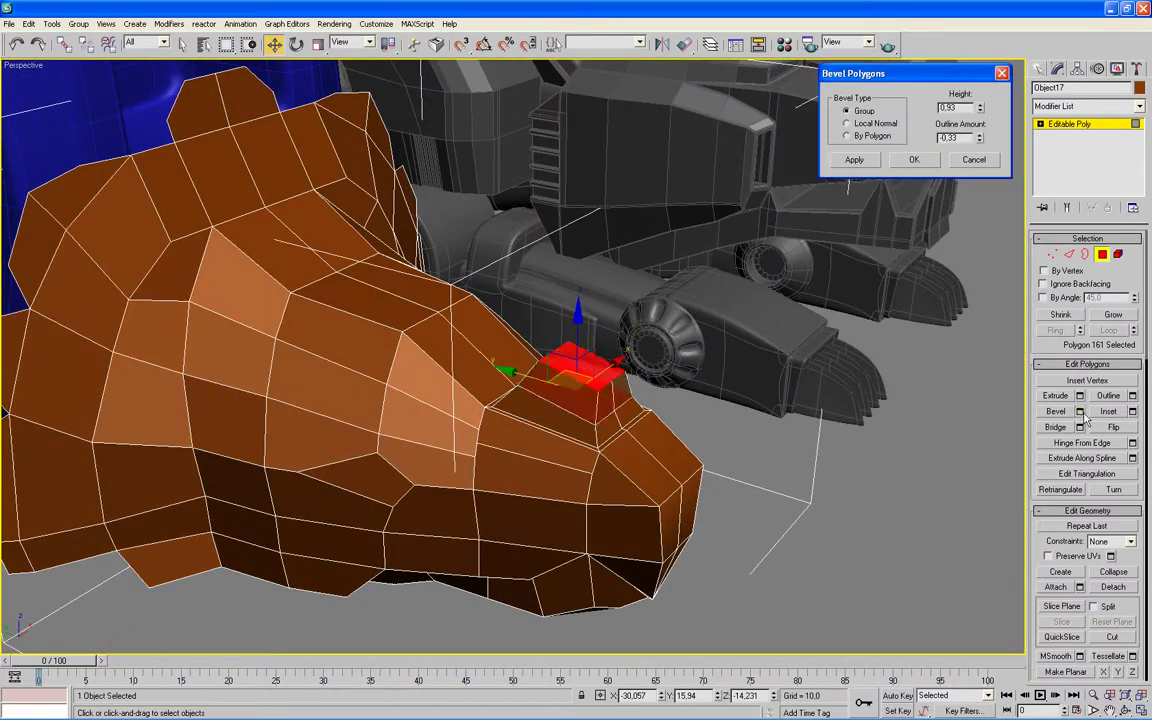
right_click(980, 140)
scroll(770, 225, "up", 3)
scroll(773, 427, "up", 3)
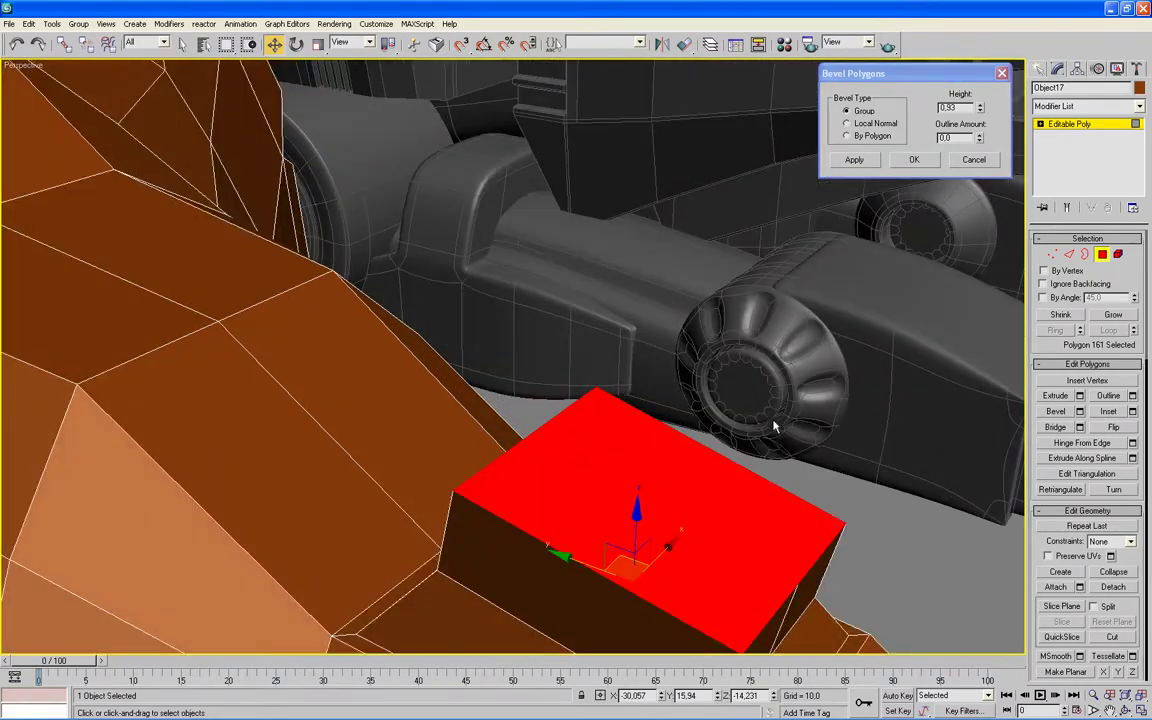
middle_click_drag(773, 427, 860, 140, "alt")
right_click(980, 107)
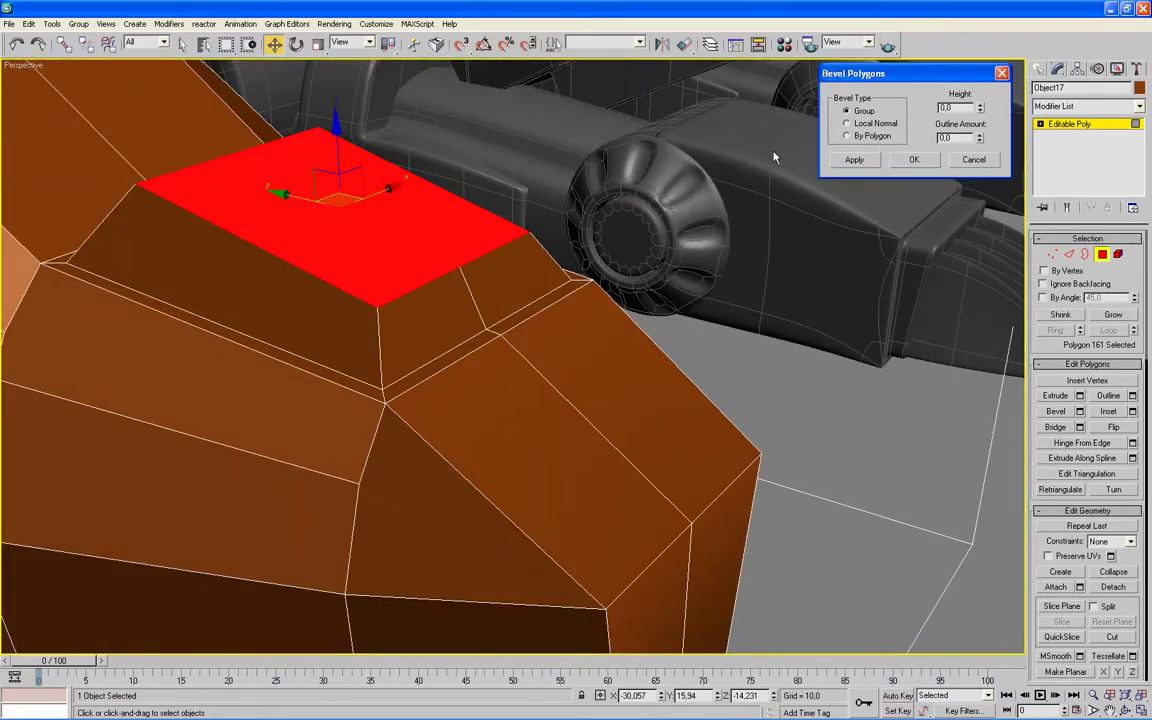
middle_click_drag(773, 157, 715, 163, "alt")
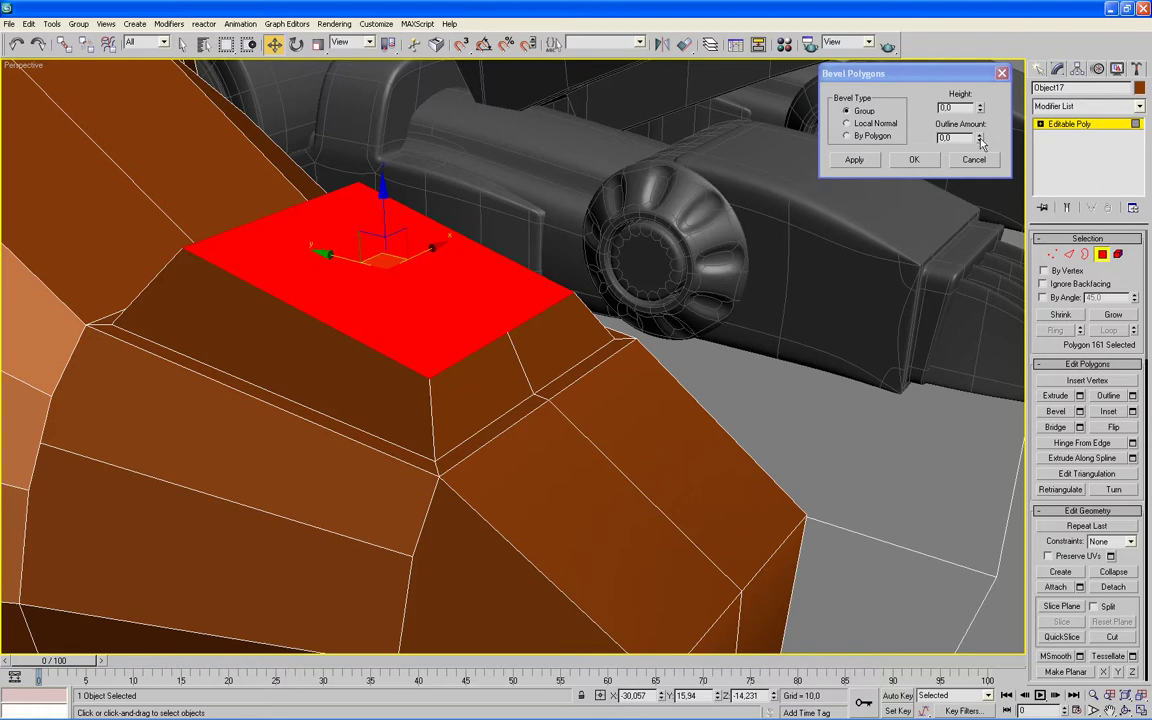
left_click_drag(980, 140, 977, 143)
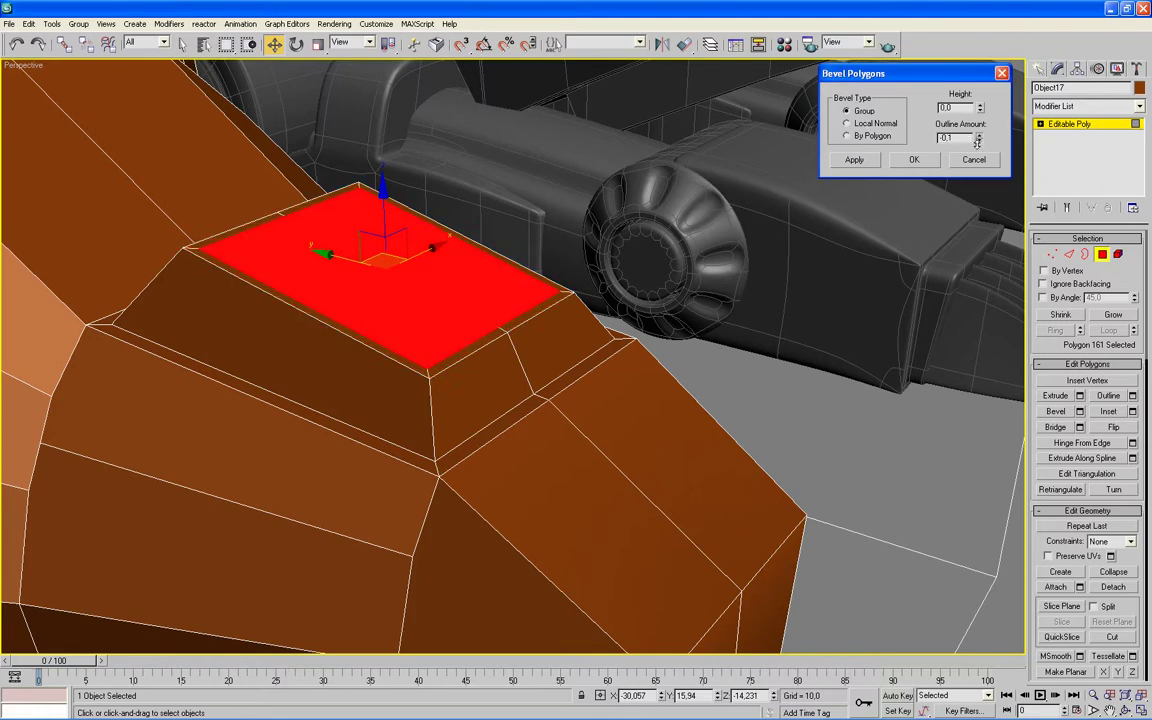
left_click(856, 161)
- Raise the polygon 0.08 with zero outline, then set the outline to 0.05
right_click(980, 139)
left_click_drag(980, 108, 979, 104)
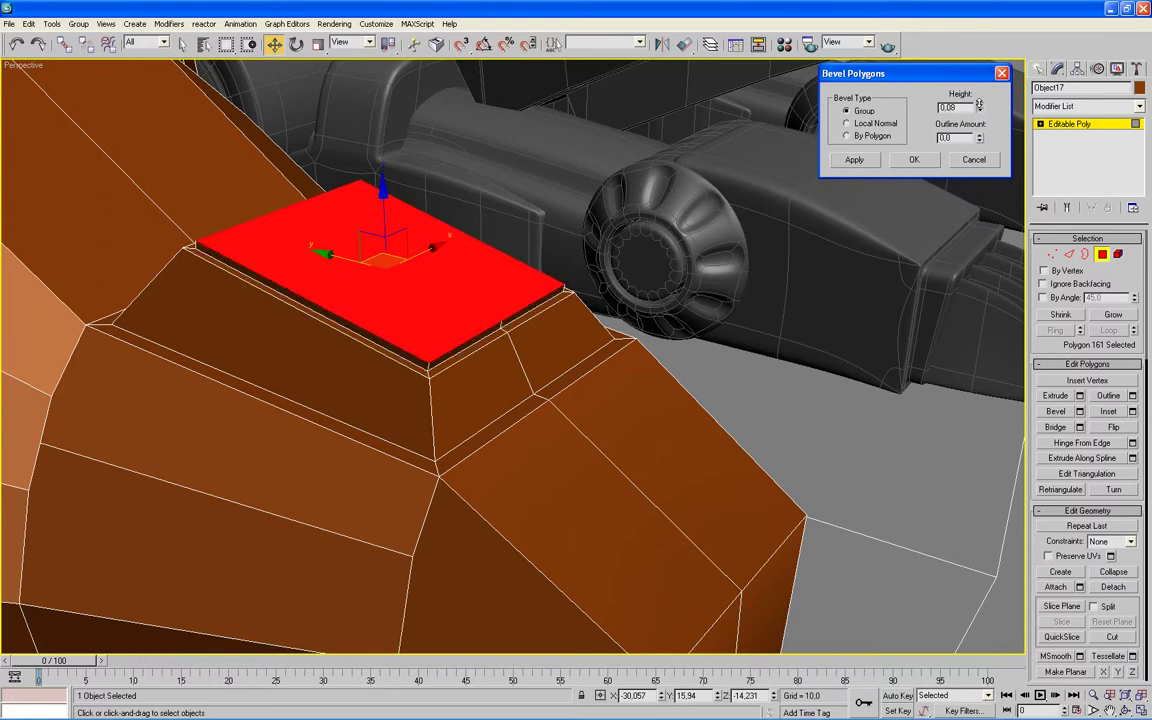
left_click(854, 160)
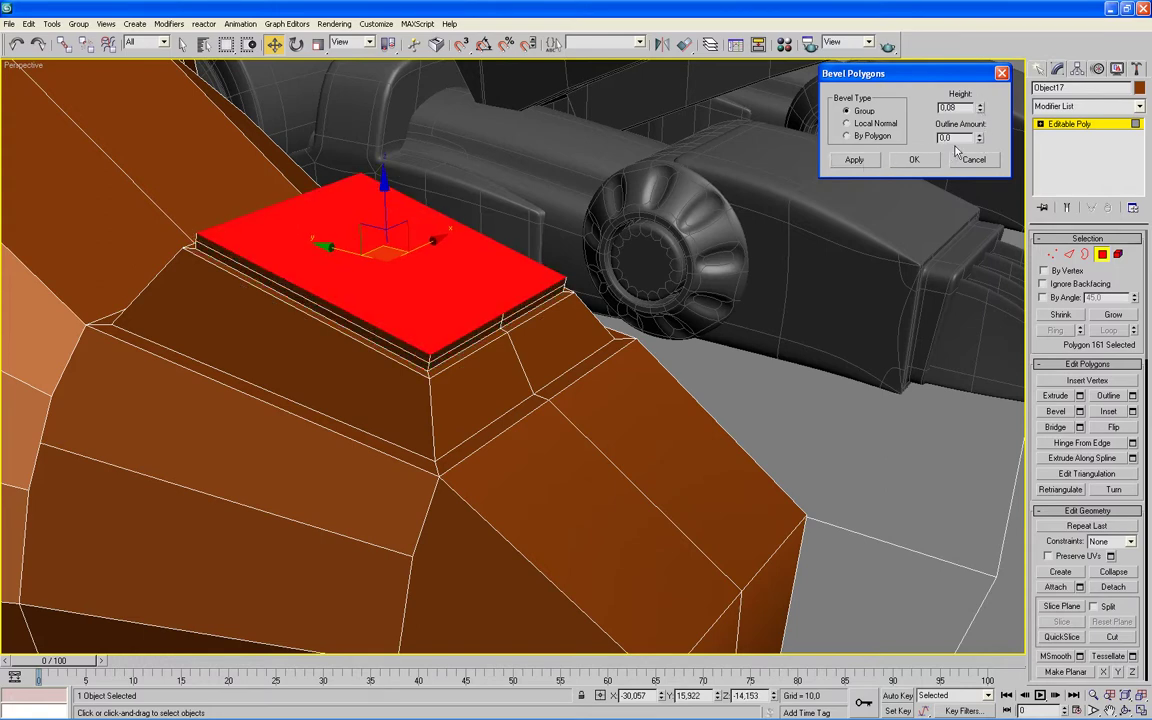
right_click(980, 108)
left_click_drag(979, 139, 977, 137)
key("alt+w")
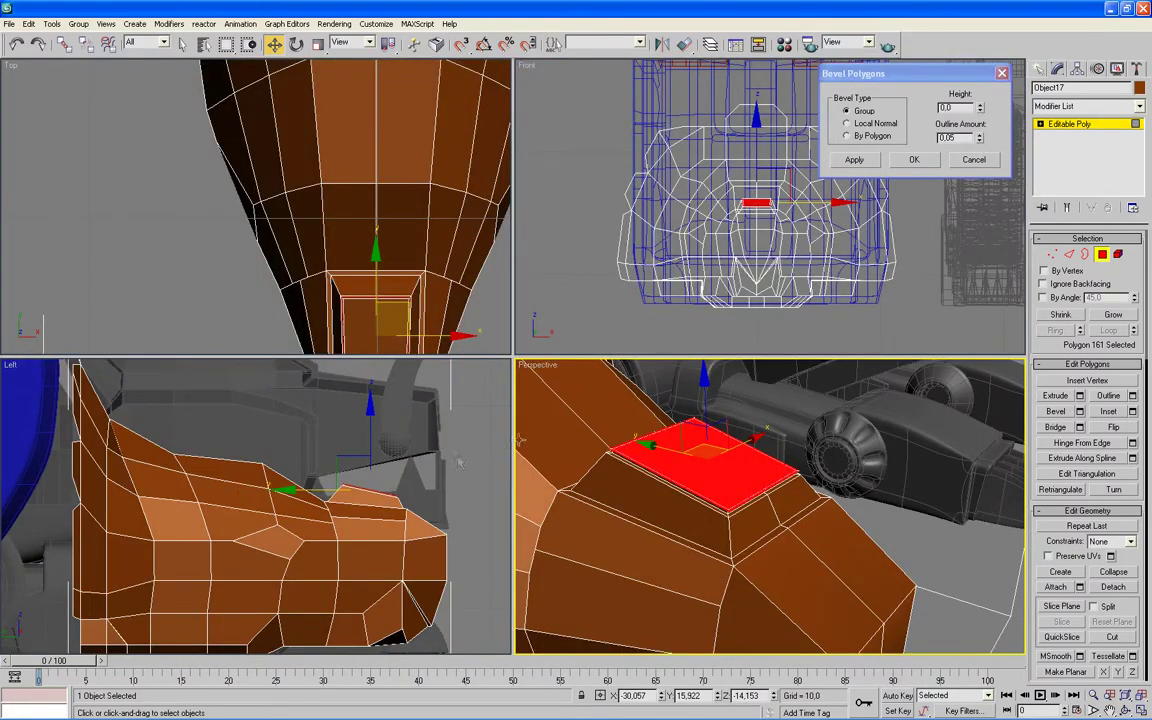
- With the outline reset to zero, bevel the nose polygon about 1.24 high into a tall block and commit it
scroll(459, 462, "up", 2)
scroll(450, 460, "up", 2)
scroll(445, 458, "up", 2)
scroll(366, 481, "up", 1)
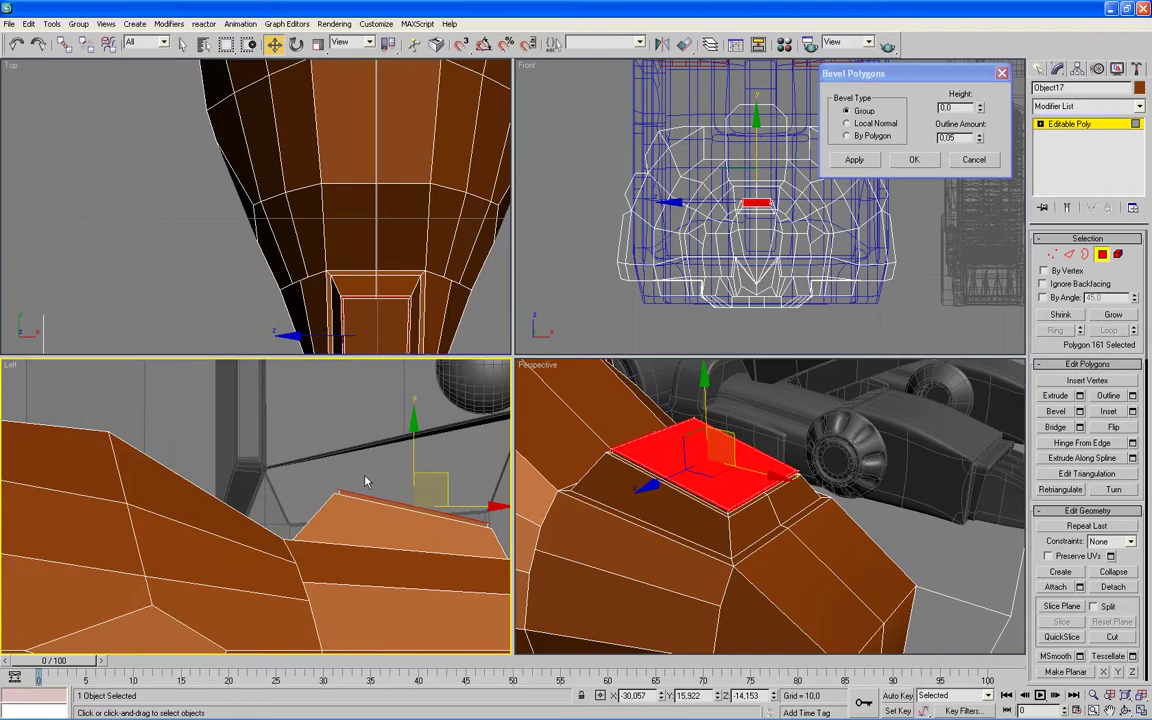
middle_click_drag(366, 481, 329, 481)
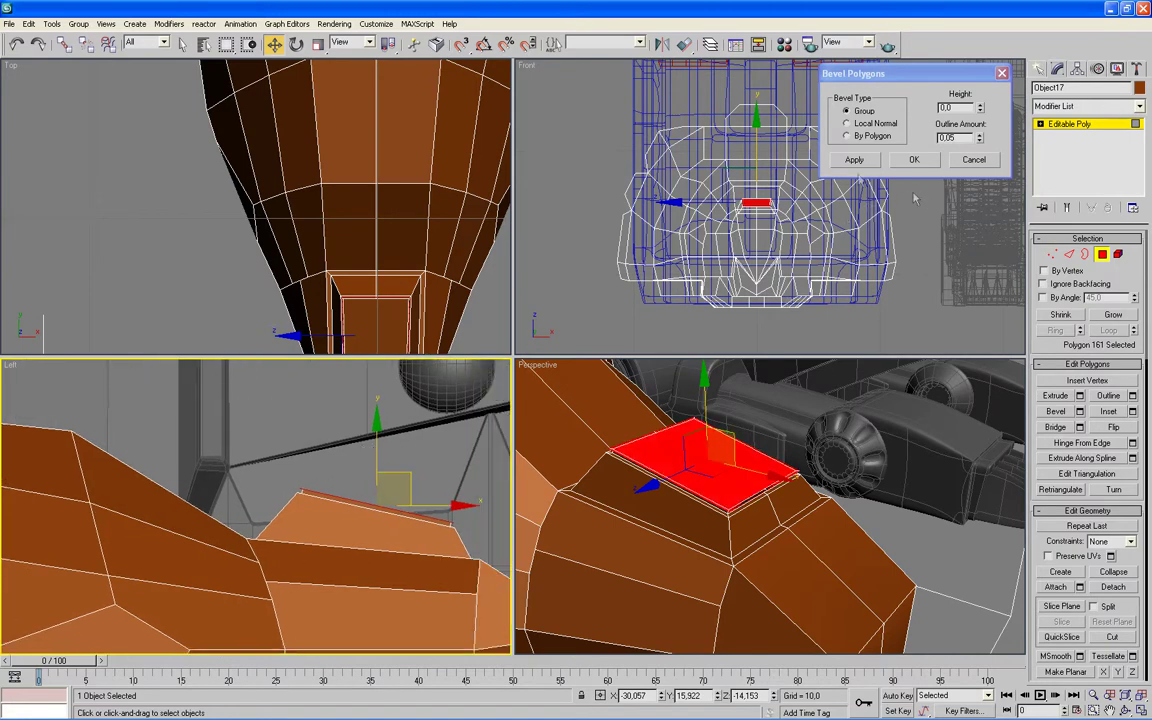
right_click(752, 398)
key("alt+w")
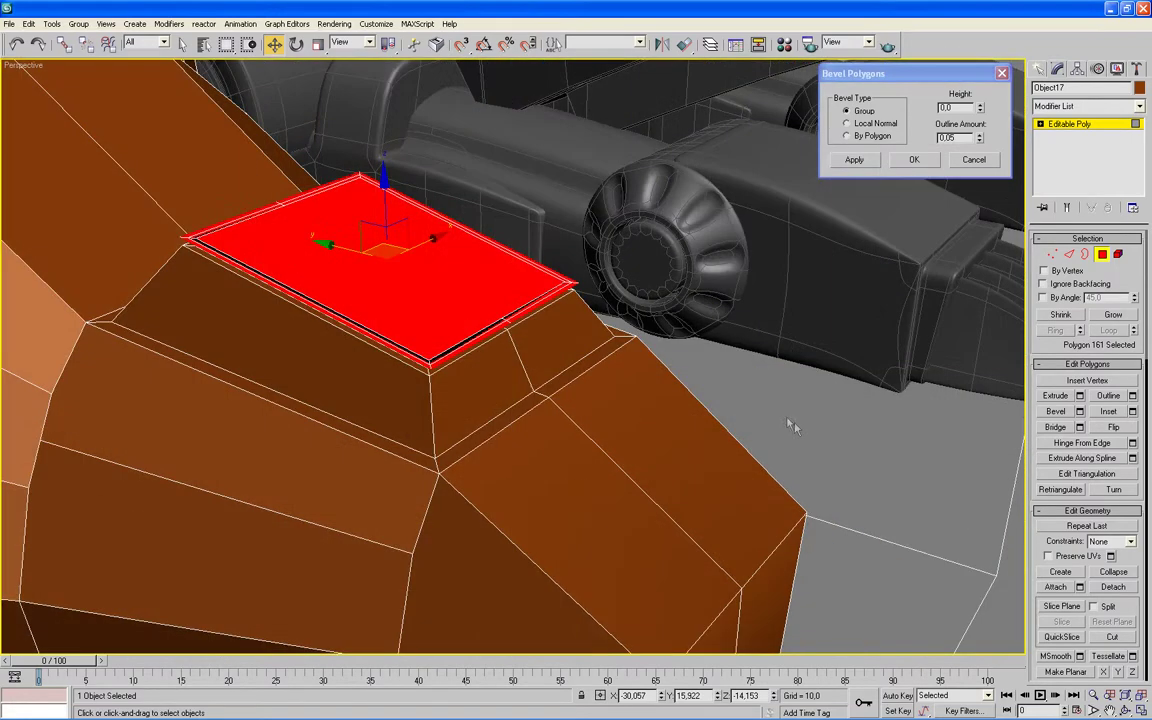
right_click(978, 141)
mouse_move(835, 210)
middle_mouse_down("alt")
mouse_move(779, 319)
mouse_move(748, 329)
mouse_move(904, 188)
middle_mouse_up("alt")
scroll(779, 319, "down", 5)
left_click_drag(979, 107, 990, 22)
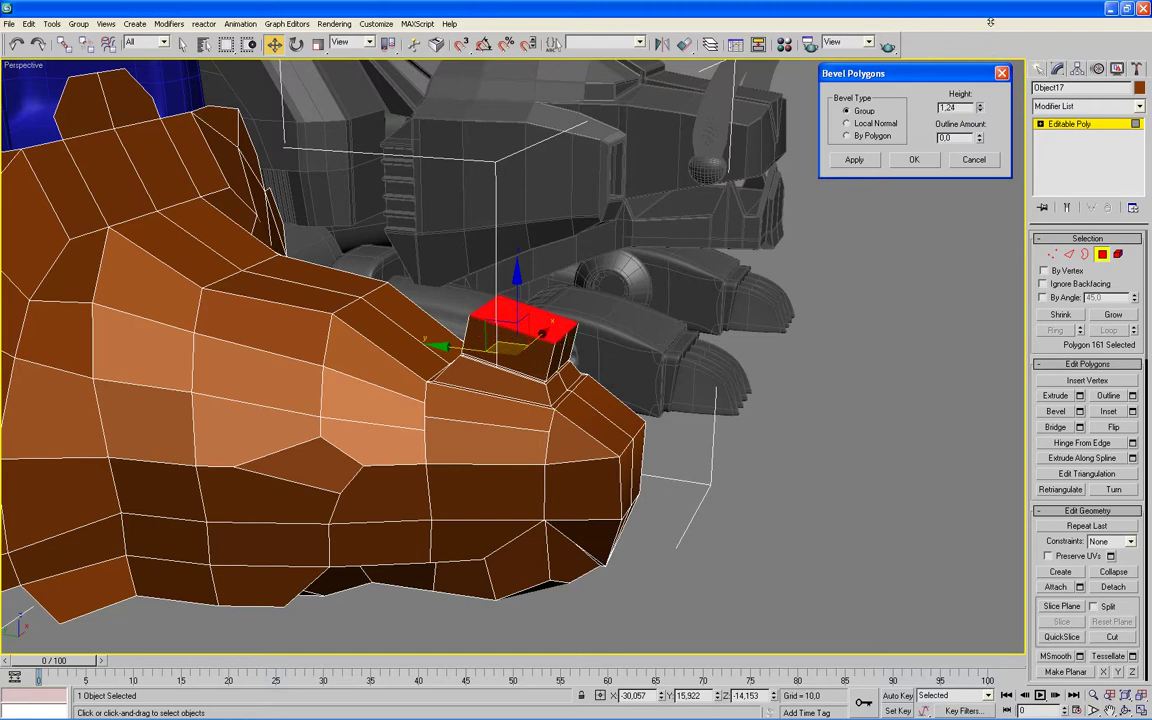
left_click(856, 163)
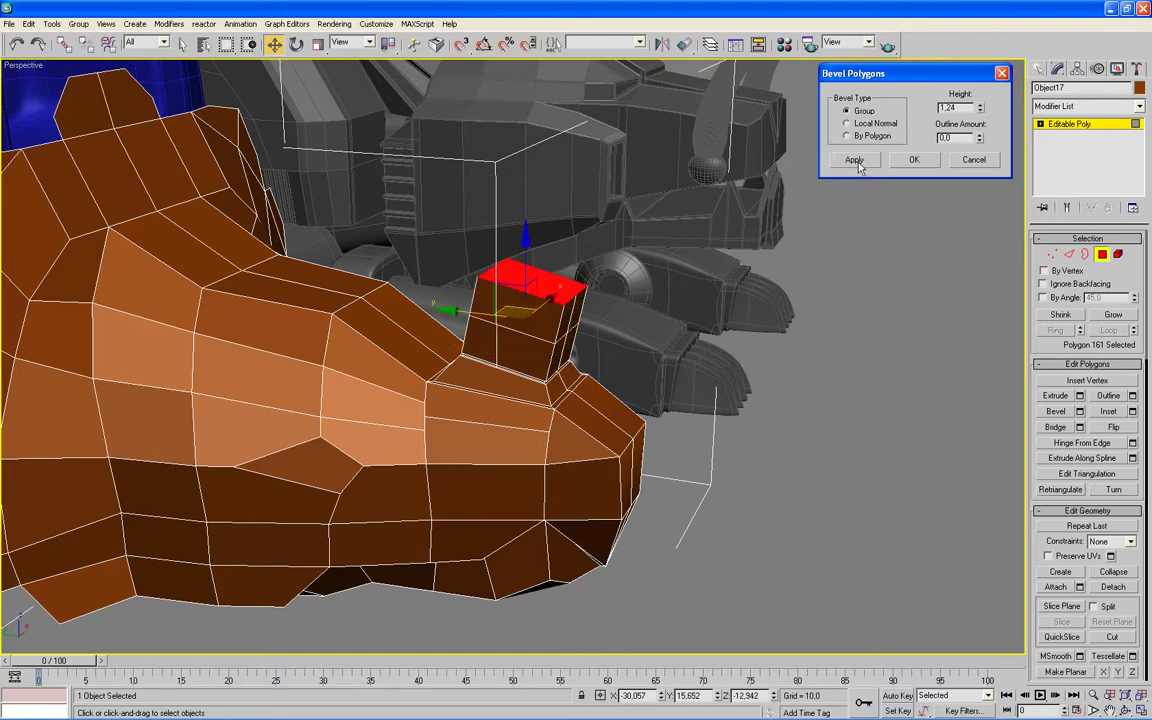
left_click(912, 162)
- Extrude the horn block's top polygon one segment higher, then switch to vertex editing
mouse_move(796, 167)
middle_mouse_down("alt")
mouse_move(741, 275)
mouse_move(850, 300)
mouse_move(760, 266)
mouse_move(836, 322)
middle_mouse_up("alt")
left_click(1055, 396)
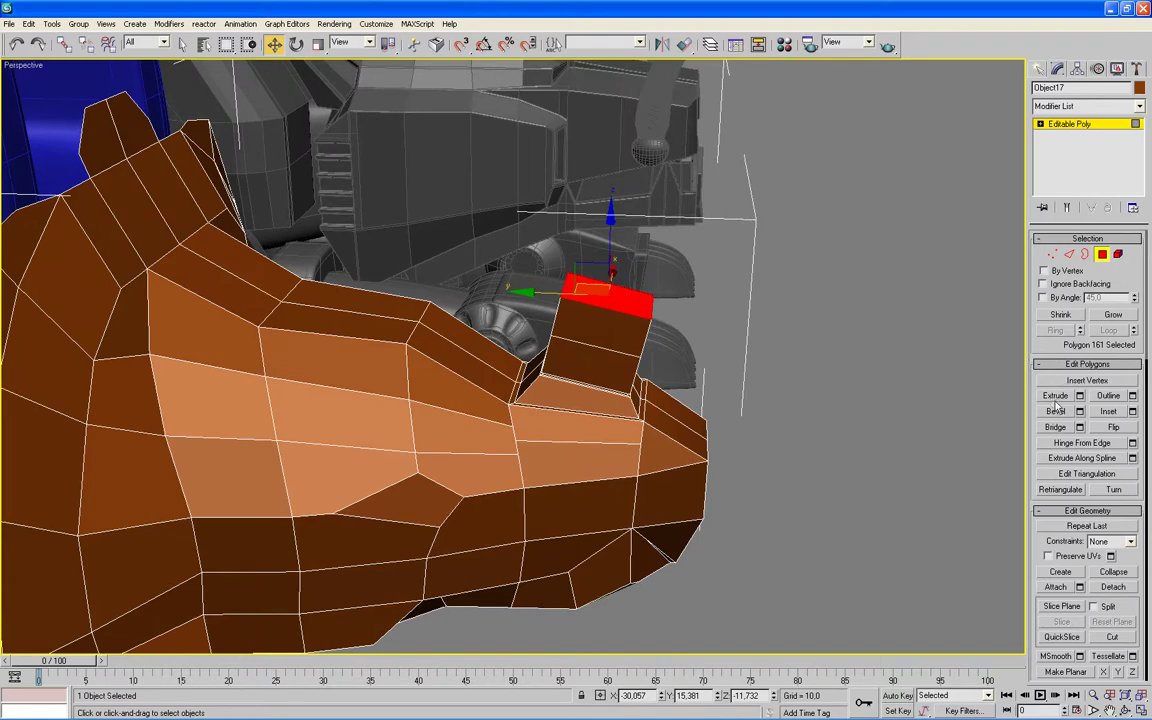
left_click_drag(645, 300, 640, 296)
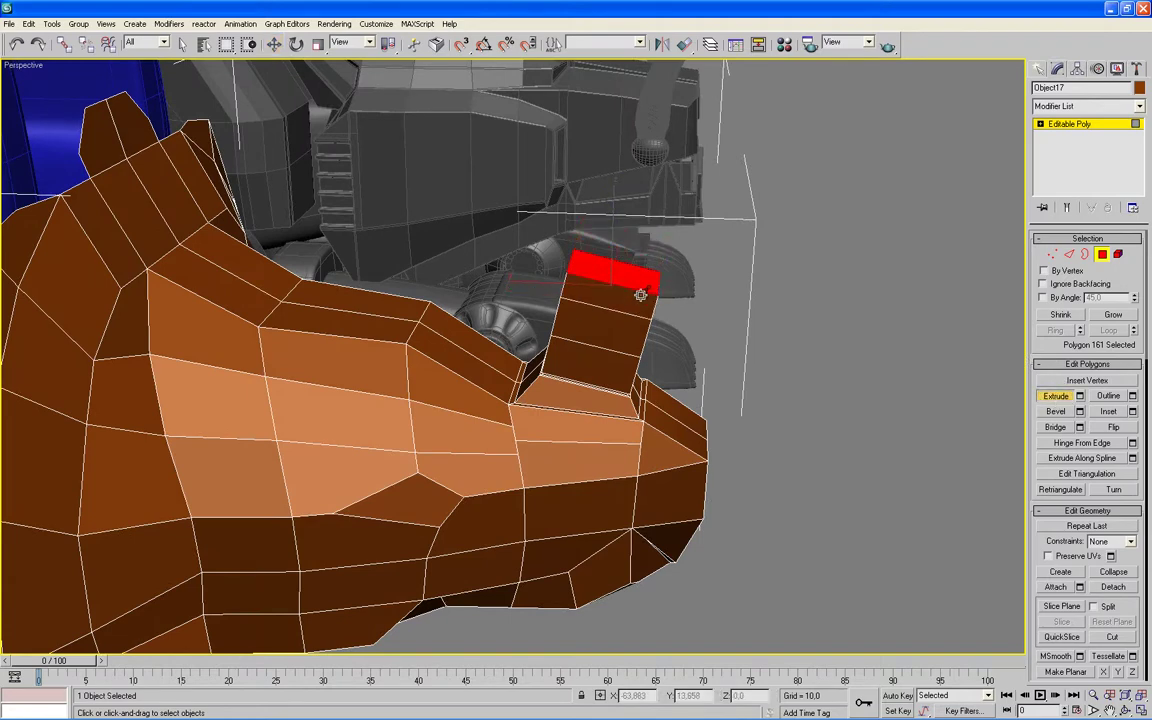
key("w")
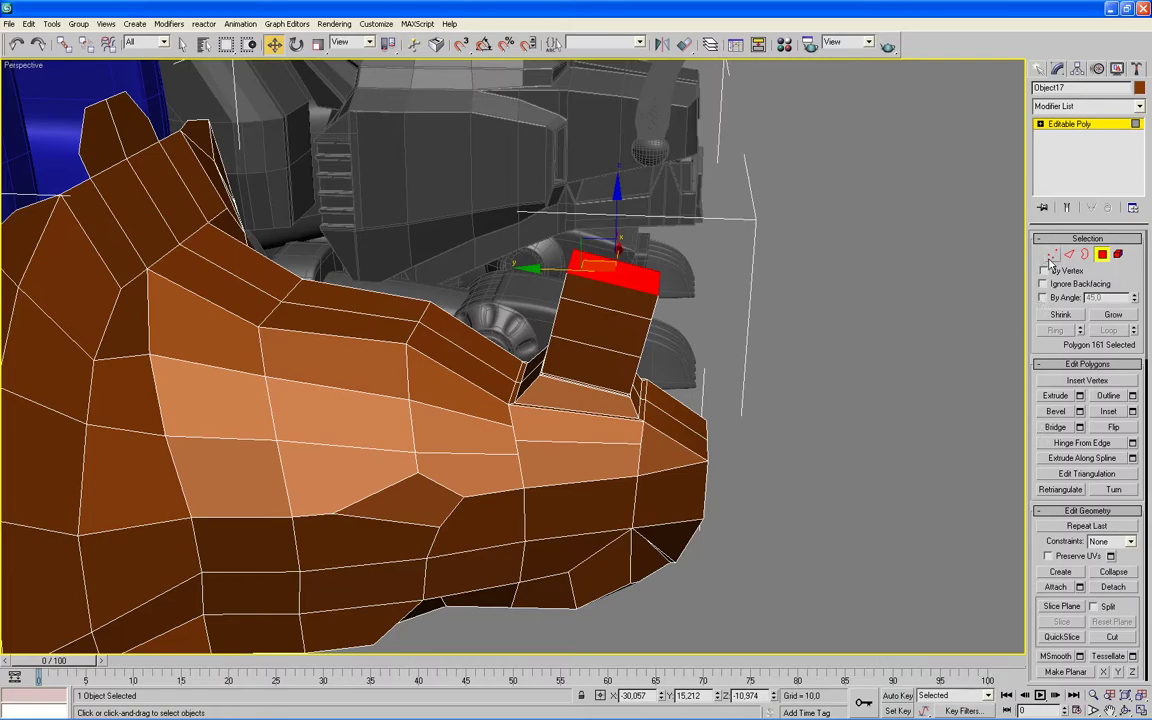
left_click(1052, 254)
mouse_move(796, 364)
middle_mouse_down("alt")
mouse_move(778, 371)
mouse_move(793, 432)
middle_mouse_up("alt")
scroll(793, 432, "up", 2)
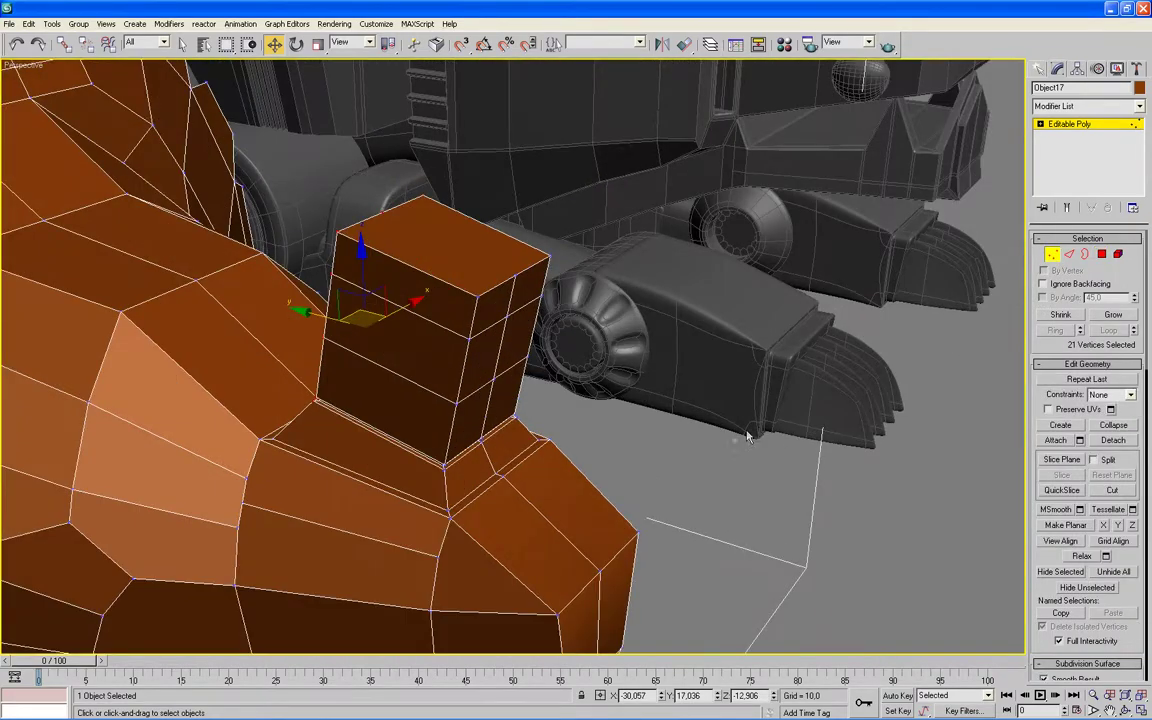
scroll(687, 445, "up", 2)
scroll(795, 386, "up", 3)
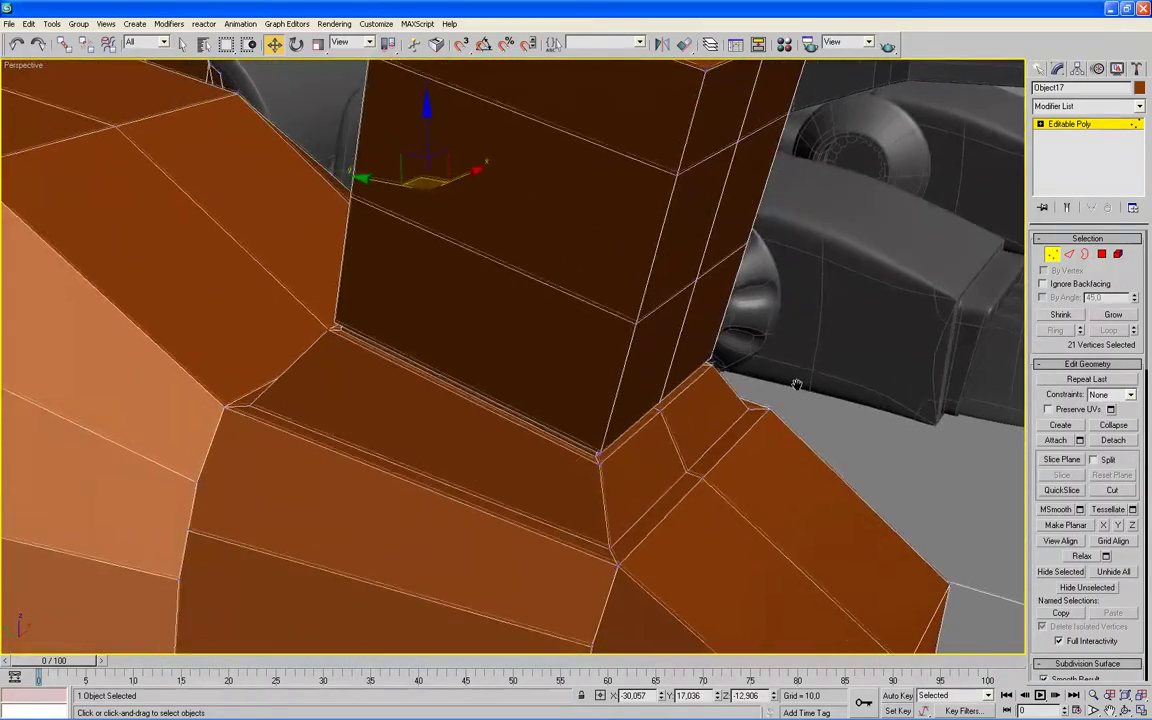
left_click(1052, 254)
scroll(1050, 380, "down", 3)
scroll(1048, 378, "down", 2)
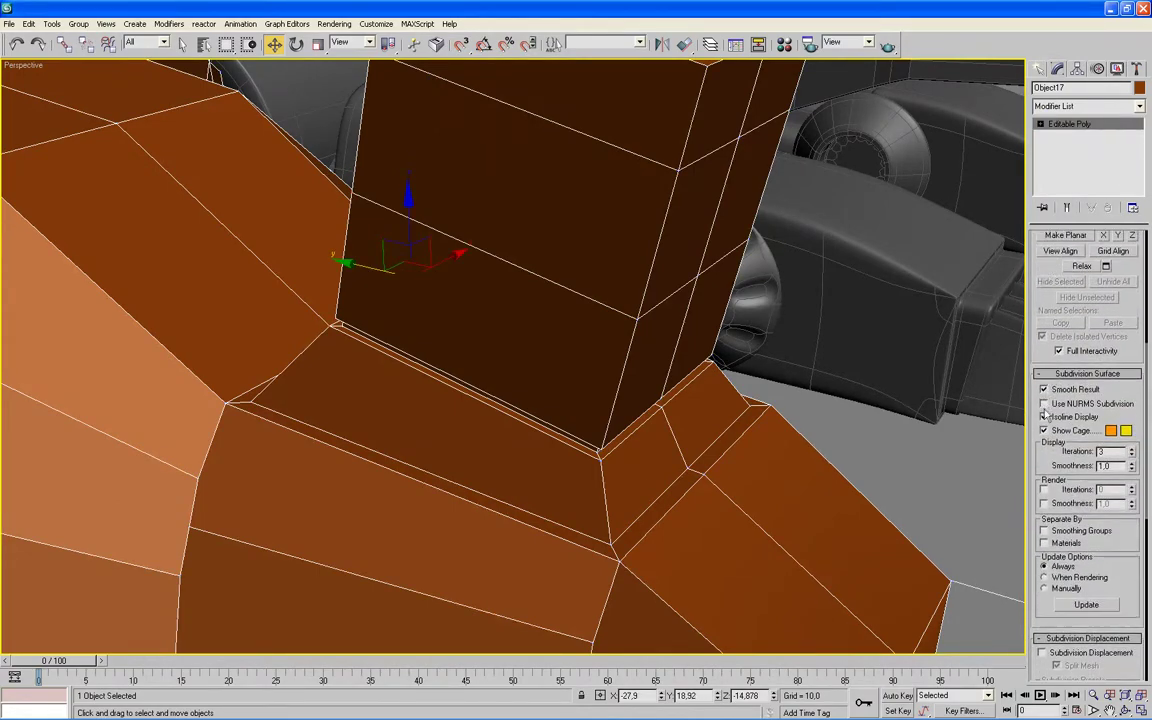
left_click(1043, 404)
scroll(941, 437, "down", 2)
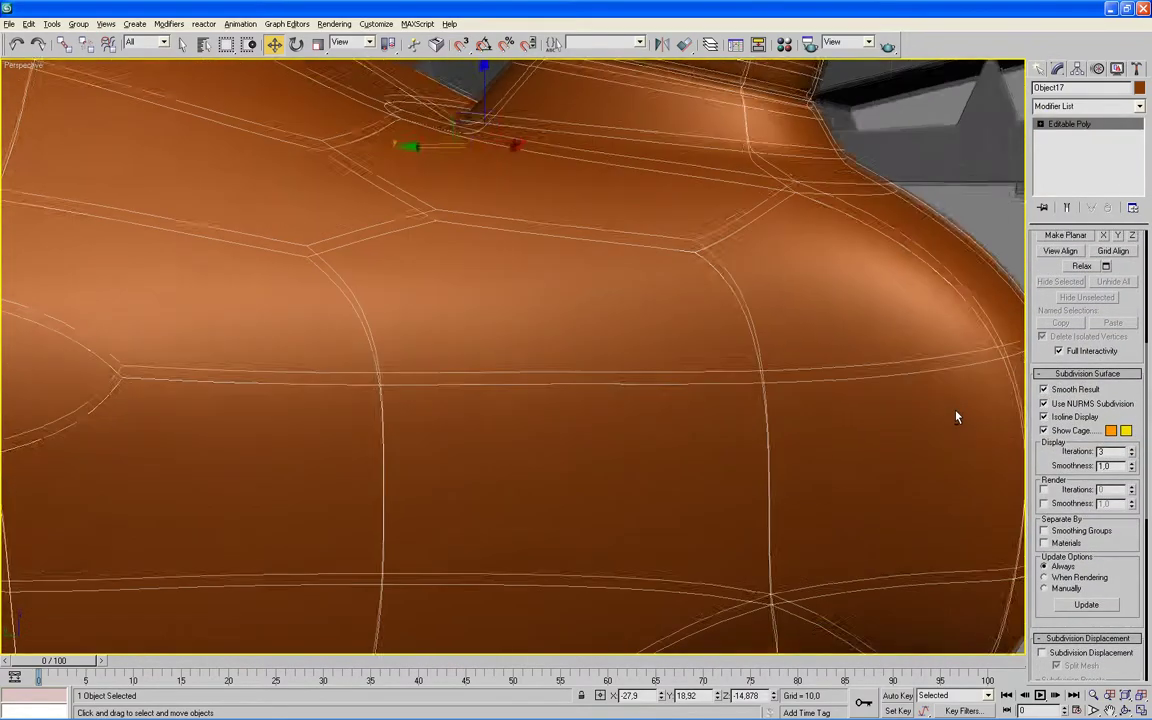
scroll(956, 414, "down", 1)
scroll(933, 391, "down", 3)
scroll(922, 396, "down", 1)
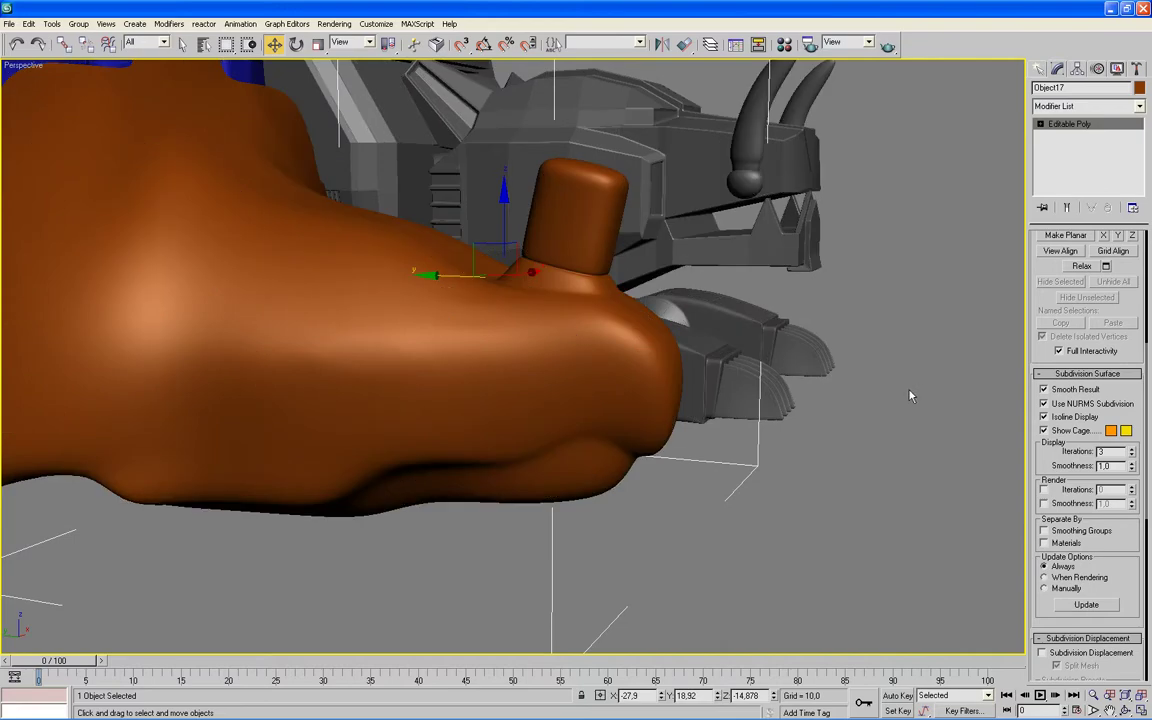
mouse_move(910, 396)
middle_mouse_down("alt")
mouse_move(864, 406)
mouse_move(904, 410)
mouse_move(813, 363)
mouse_move(970, 370)
middle_mouse_up("alt")
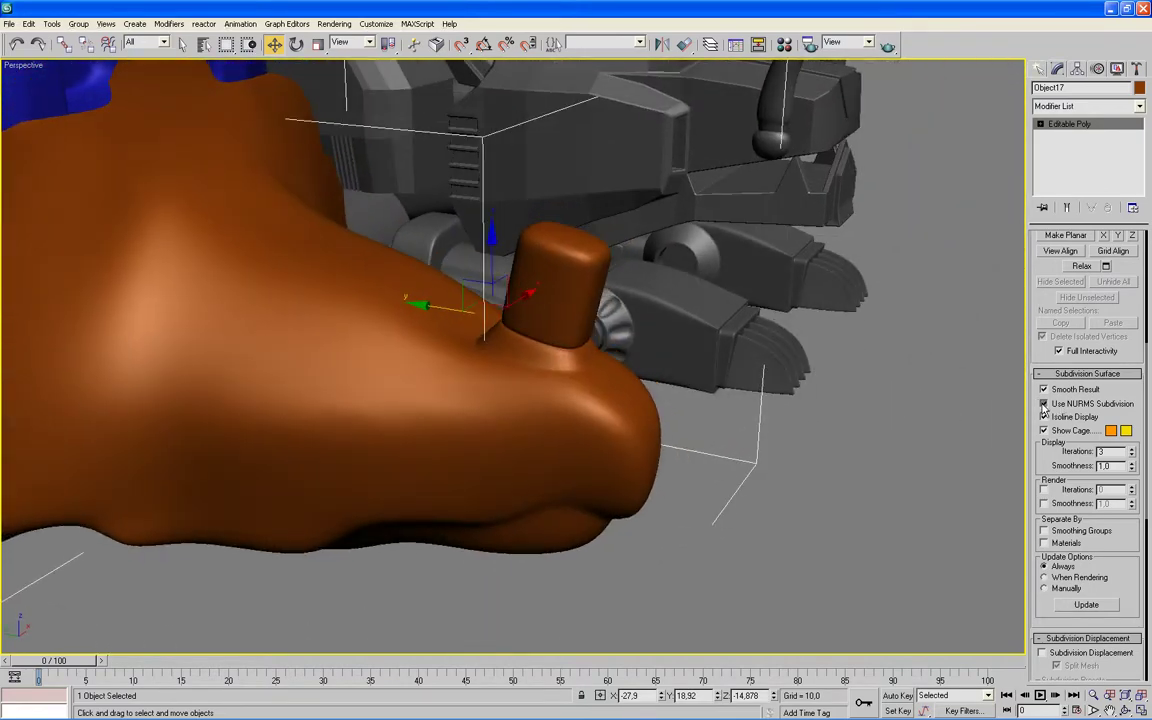
left_click(1044, 404)
key("F4")
middle_click_drag(993, 407, 900, 329, "alt")
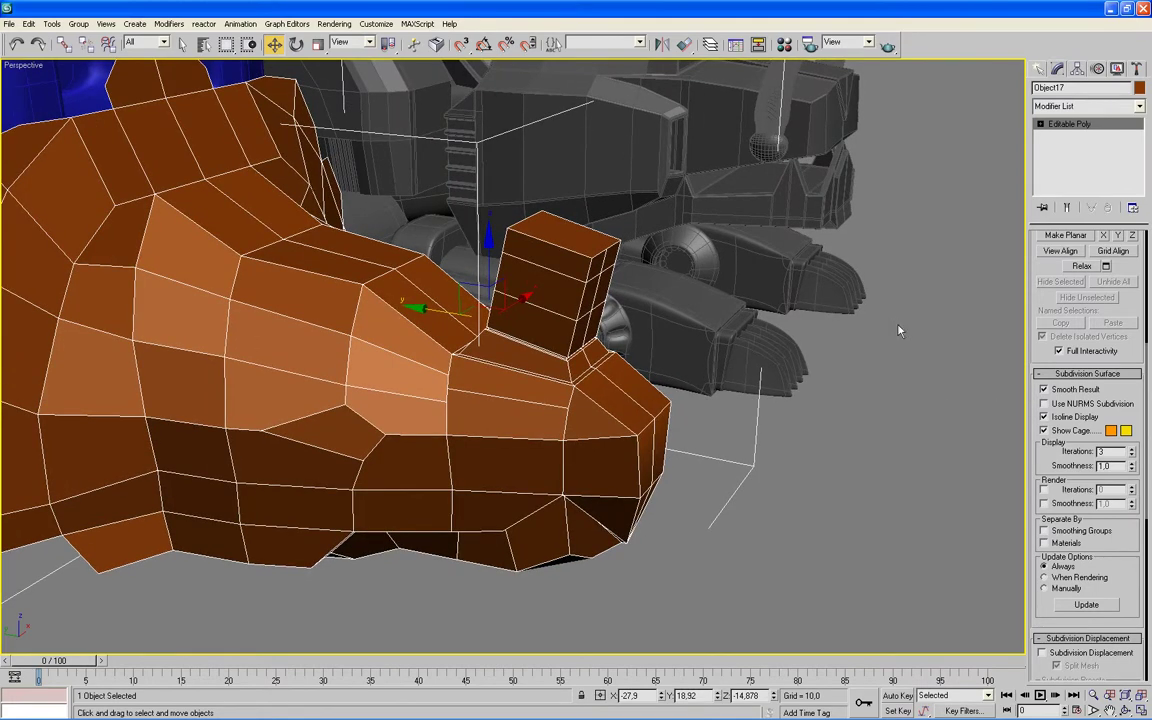
scroll(905, 347, "up", 2)
scroll(1038, 268, "up", 5)
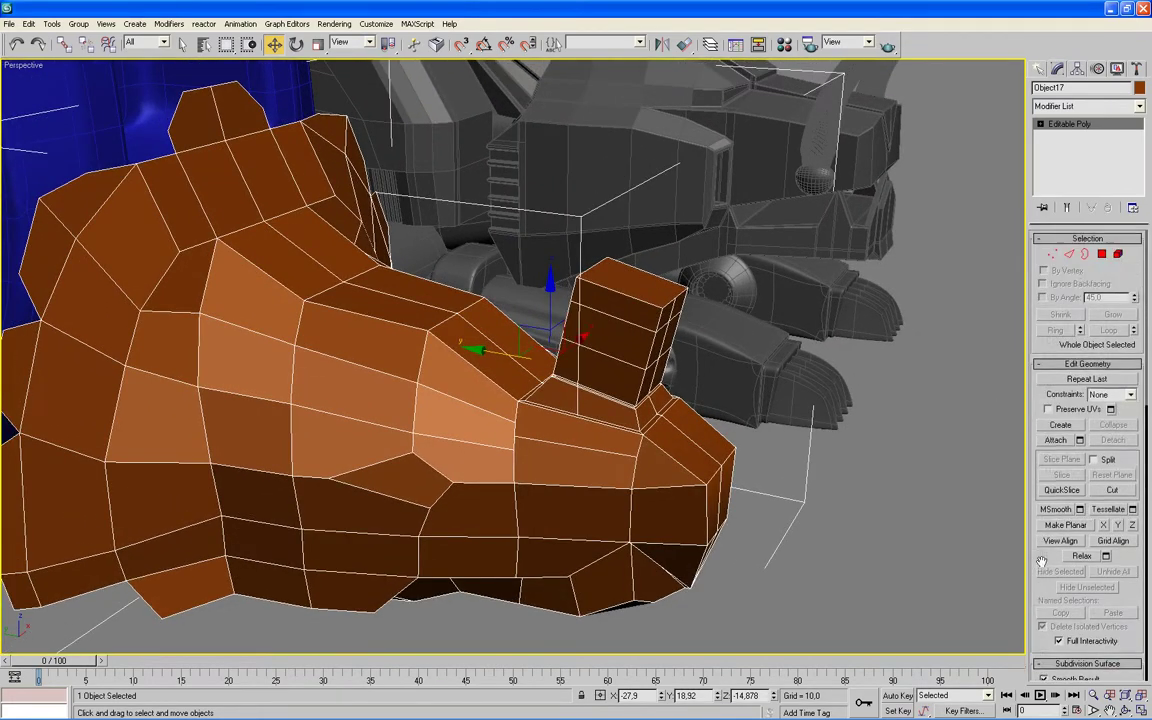
- Scale the block's top vertices to 80%, then scale another set of block vertices to 88%
left_click(1053, 255)
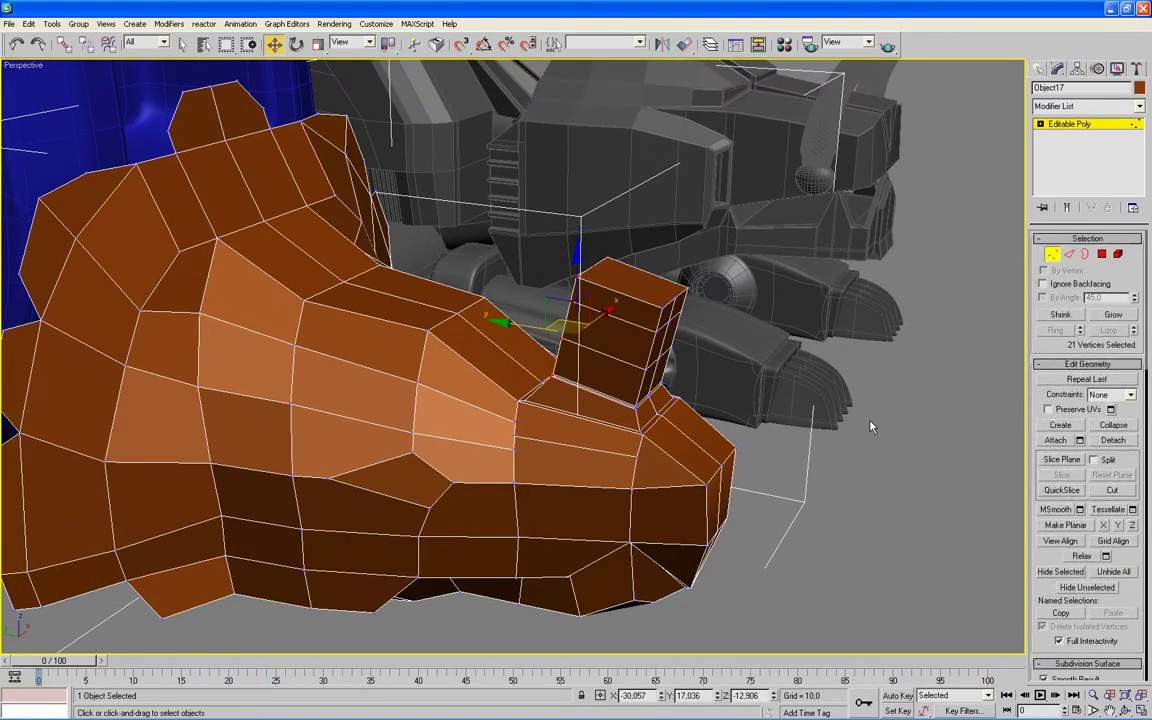
key("alt+w")
scroll(368, 523, "up", 2)
key("alt+w")
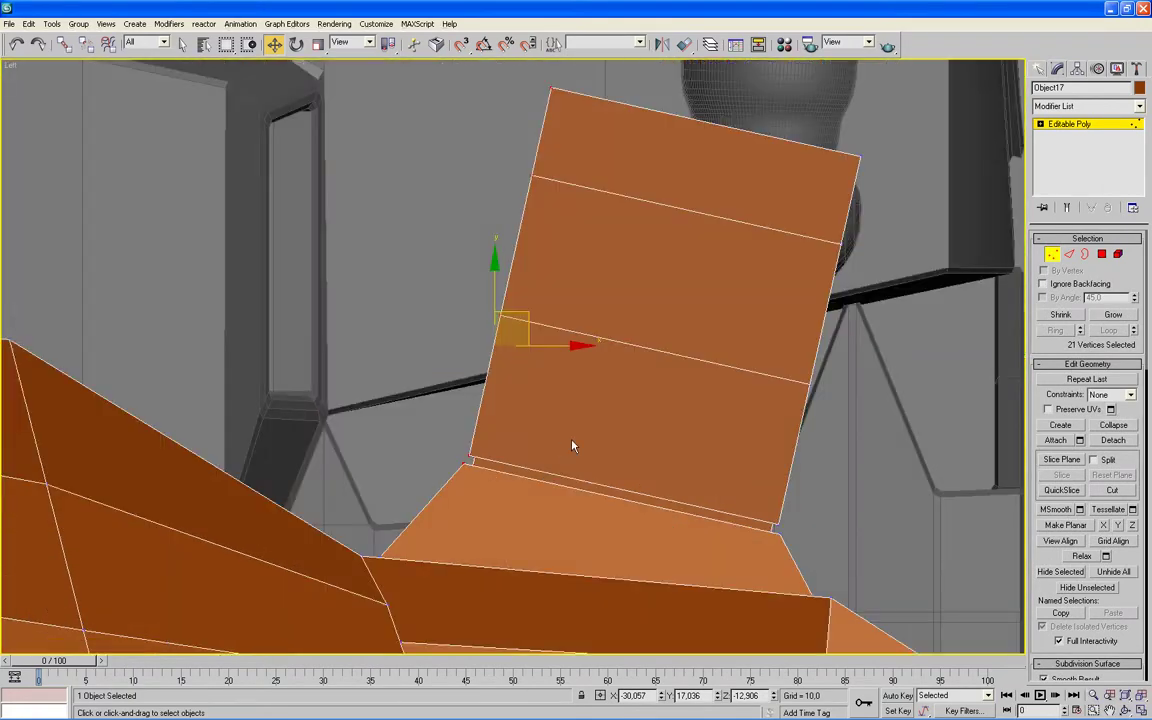
scroll(571, 445, "down", 4)
middle_click_drag(626, 389, 618, 414)
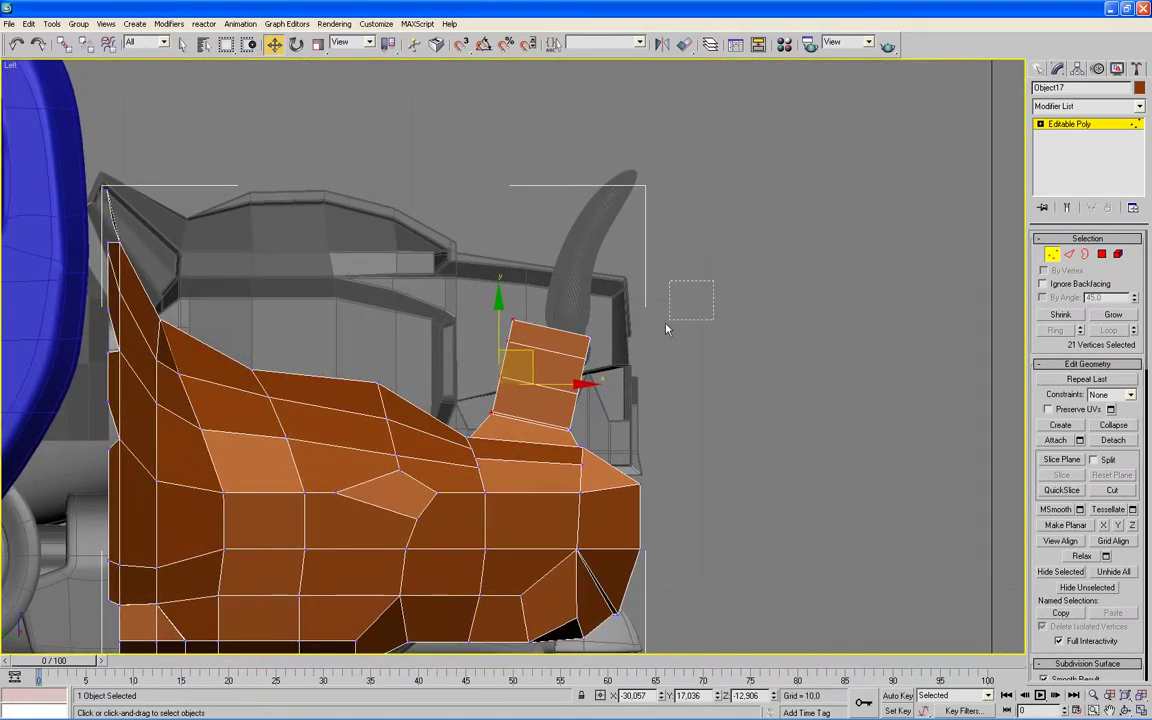
left_click_drag(455, 310, 600, 362)
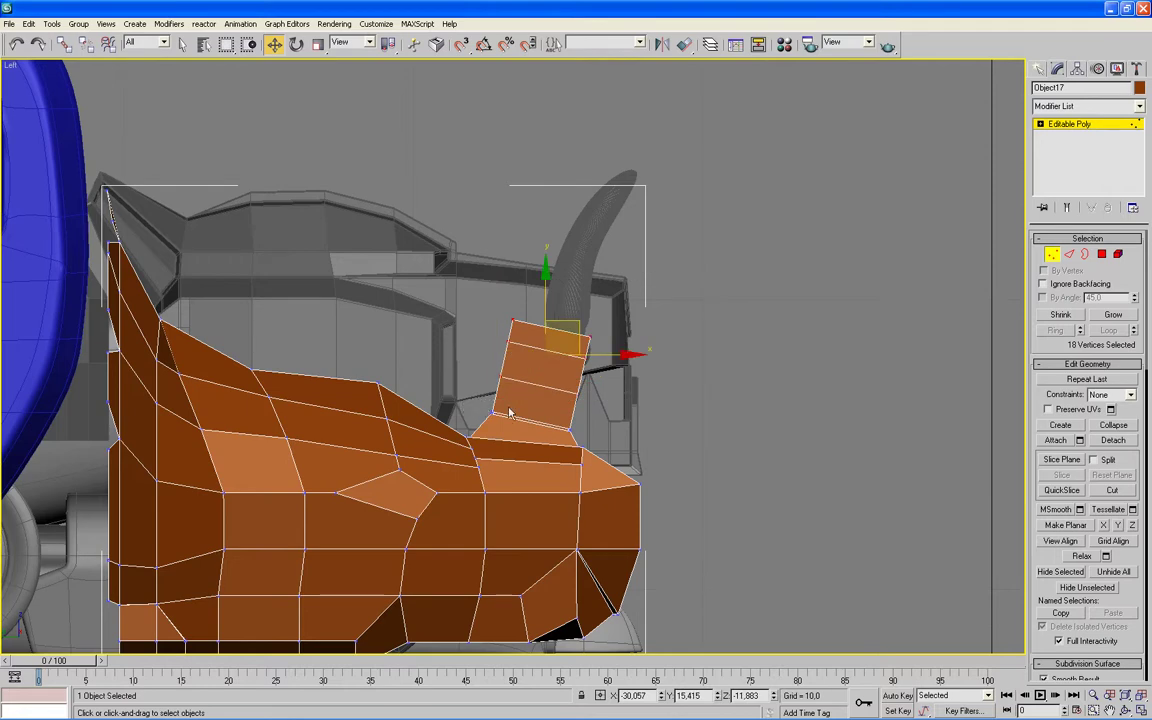
key("alt+w")
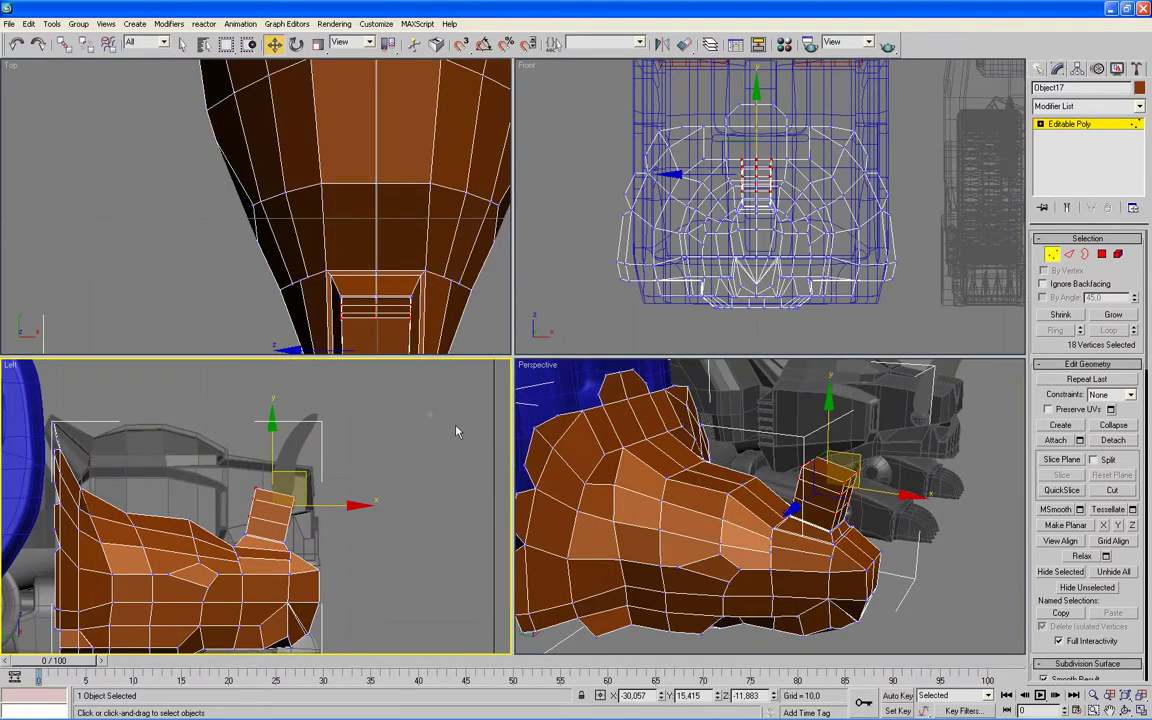
left_click(318, 43)
middle_click_drag(386, 249, 375, 147)
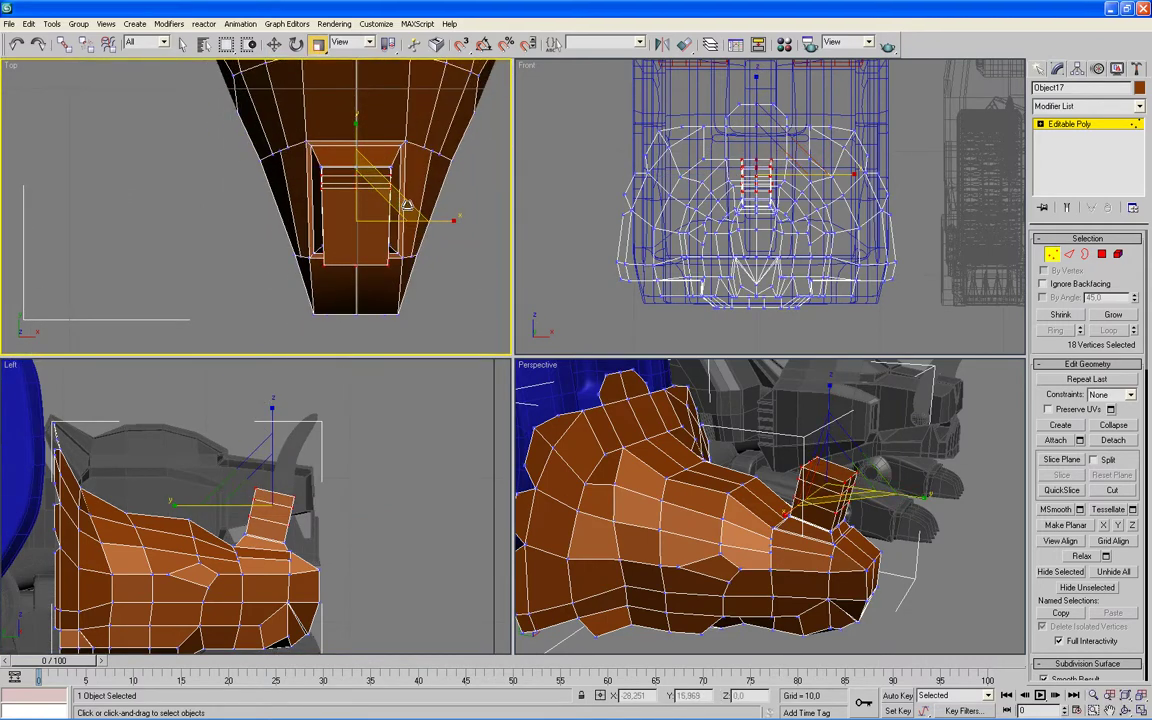
left_click_drag(407, 206, 399, 224)
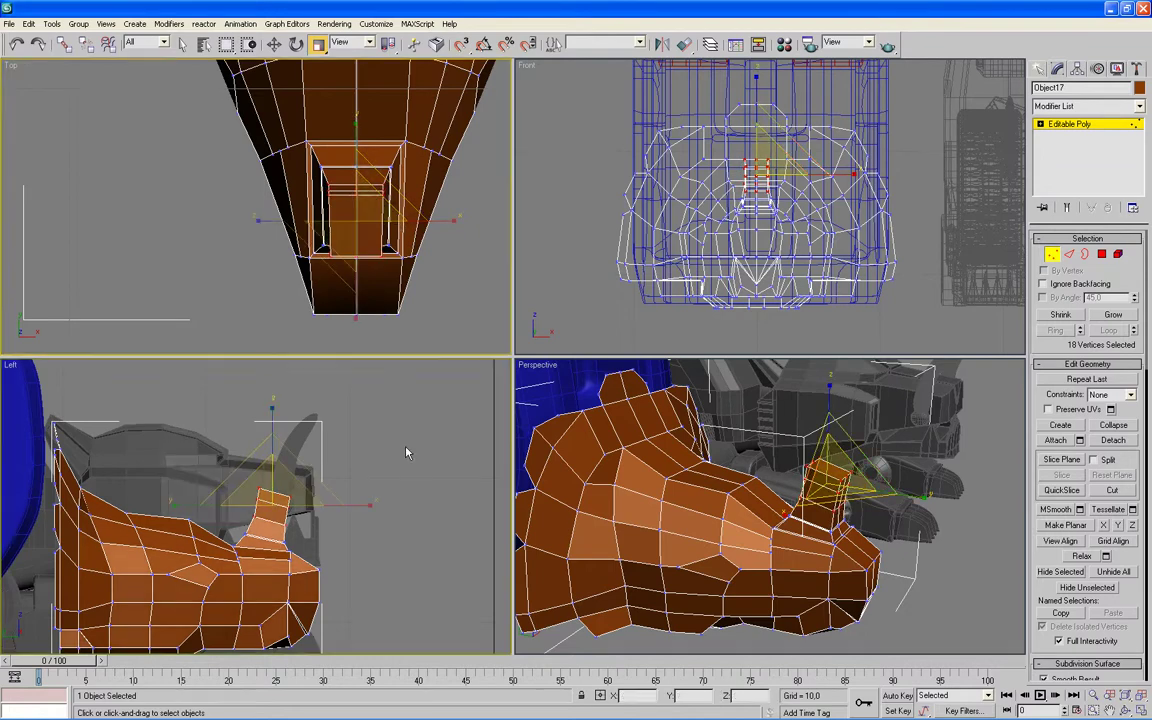
mouse_move(403, 453)
left_mouse_down()
mouse_move(222, 503)
mouse_move(192, 466)
left_mouse_up()
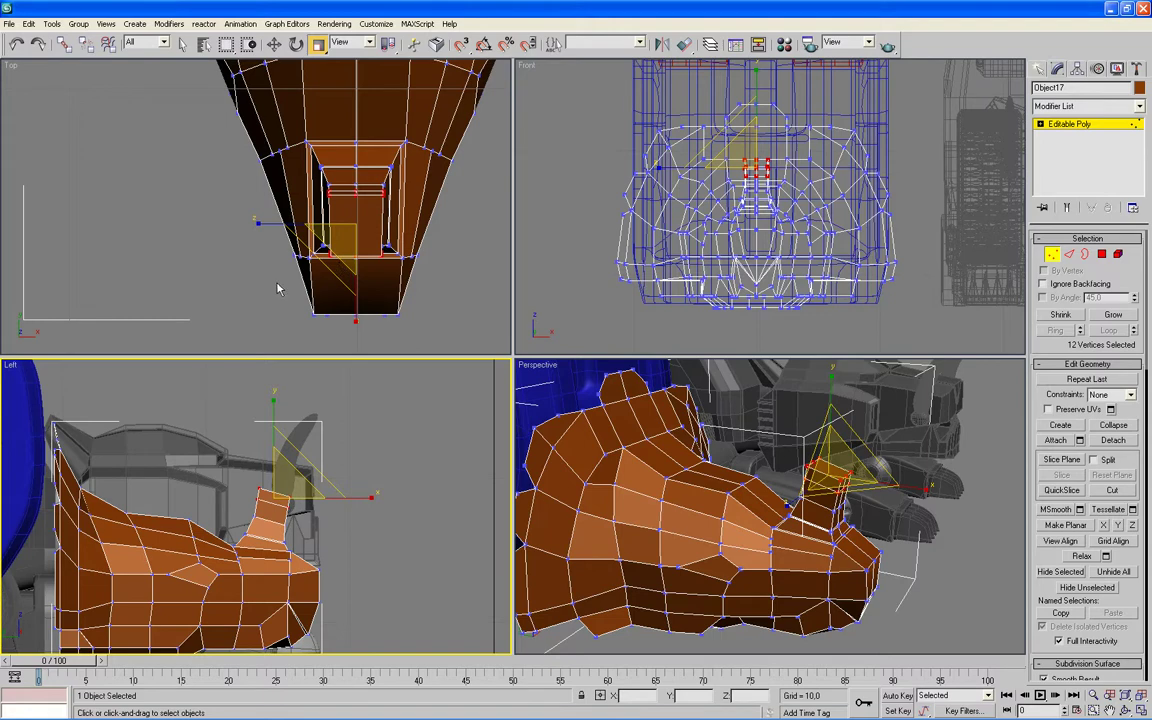
mouse_move(383, 226)
left_mouse_down()
mouse_move(405, 234)
mouse_move(393, 285)
left_mouse_up()
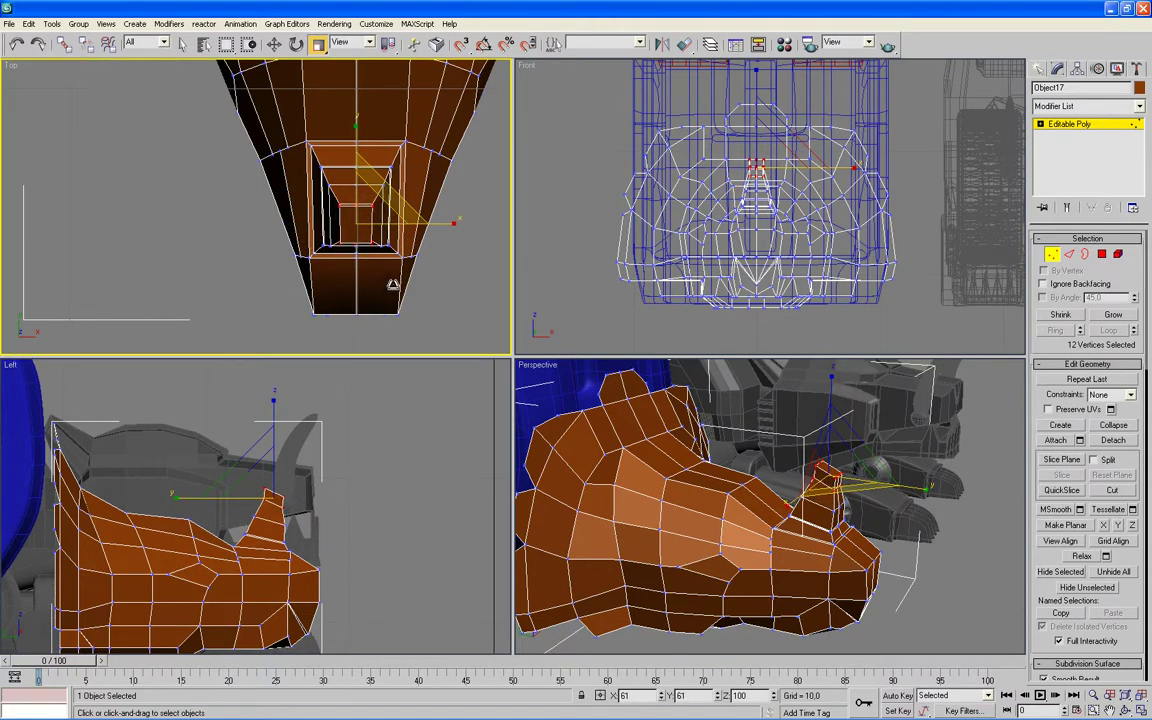
- Select the horn's top vertices and scale them to about 54% in the top view
left_click(437, 473)
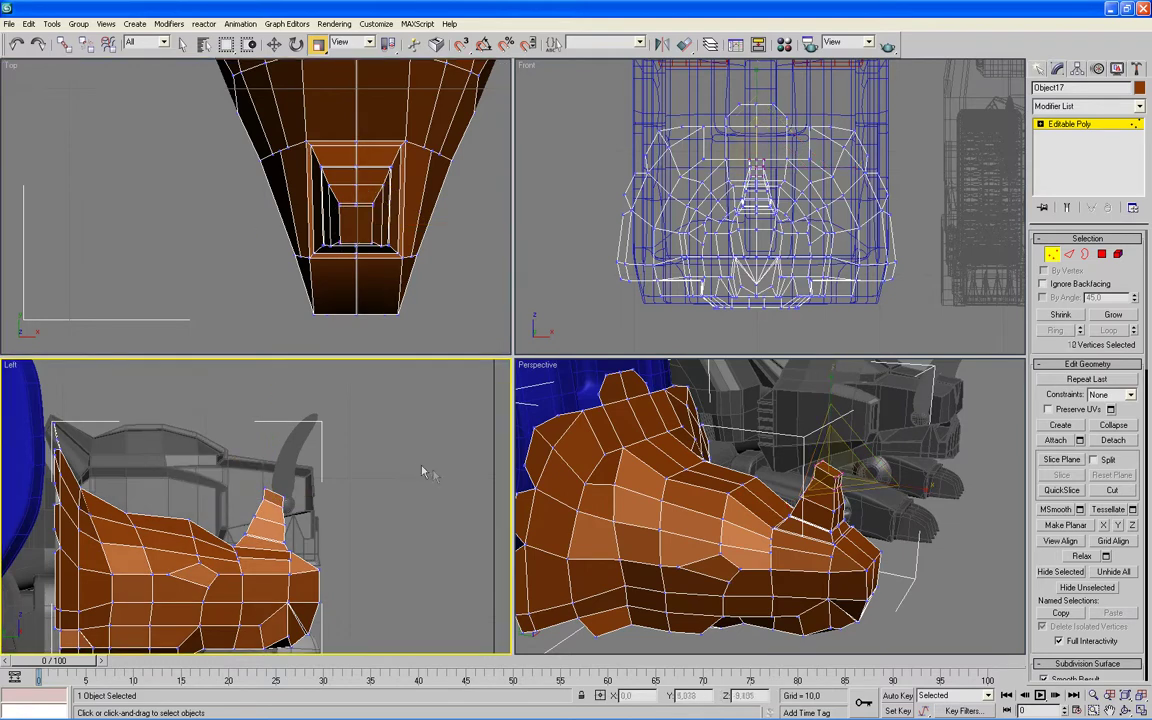
left_click_drag(352, 398, 247, 498)
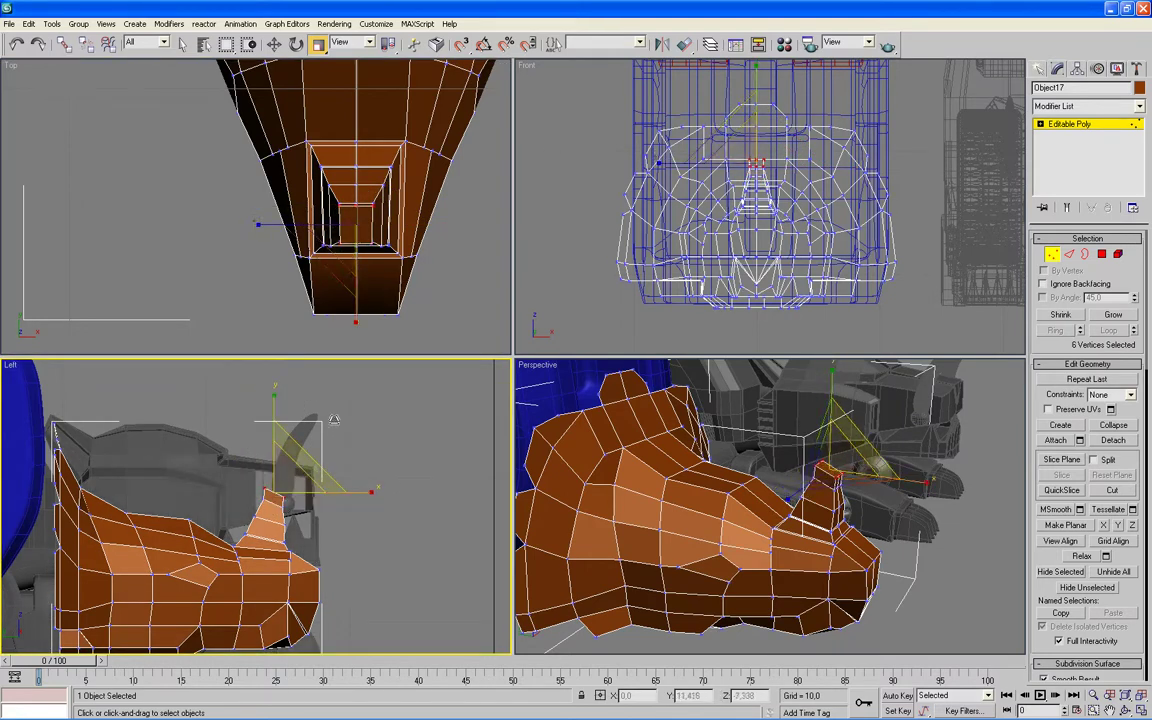
right_click(400, 259)
left_click_drag(376, 193, 352, 264)
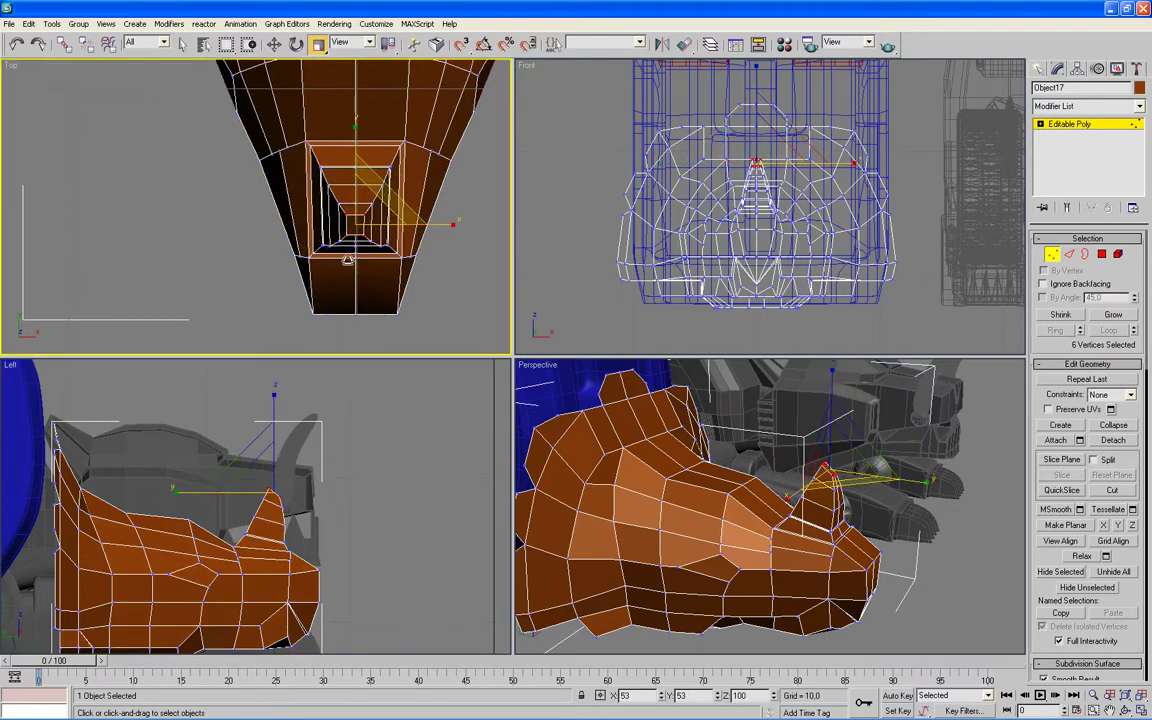
key("w")
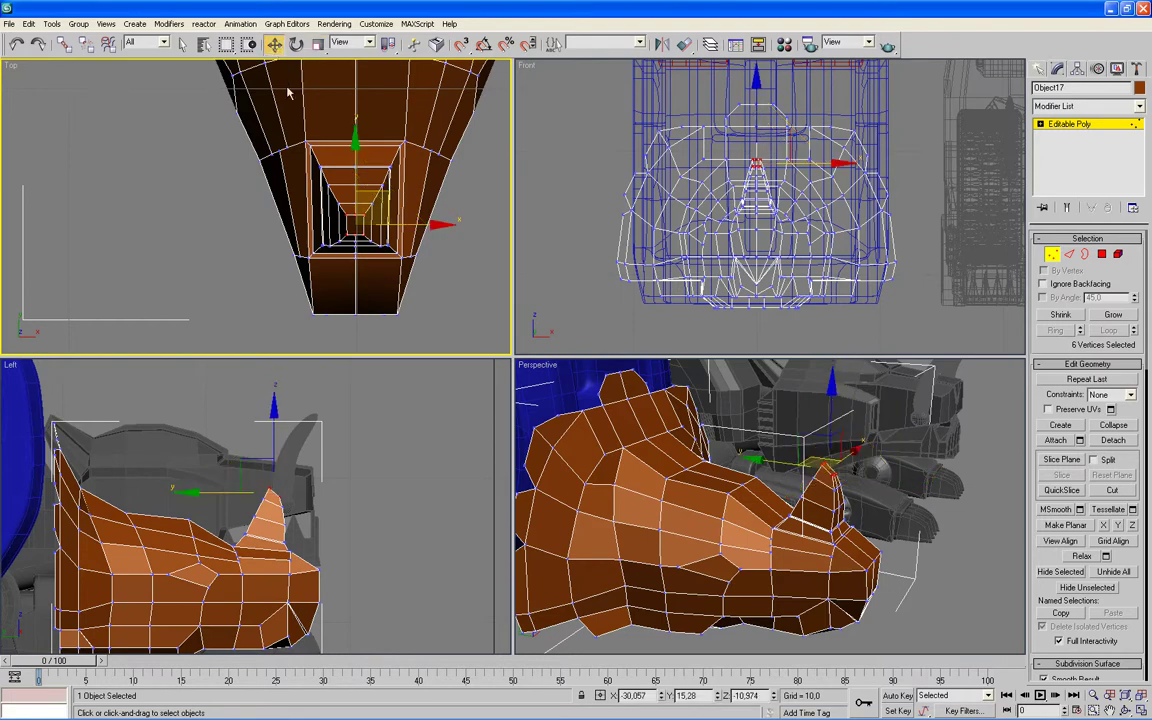
left_click(444, 508)
key("alt+w")
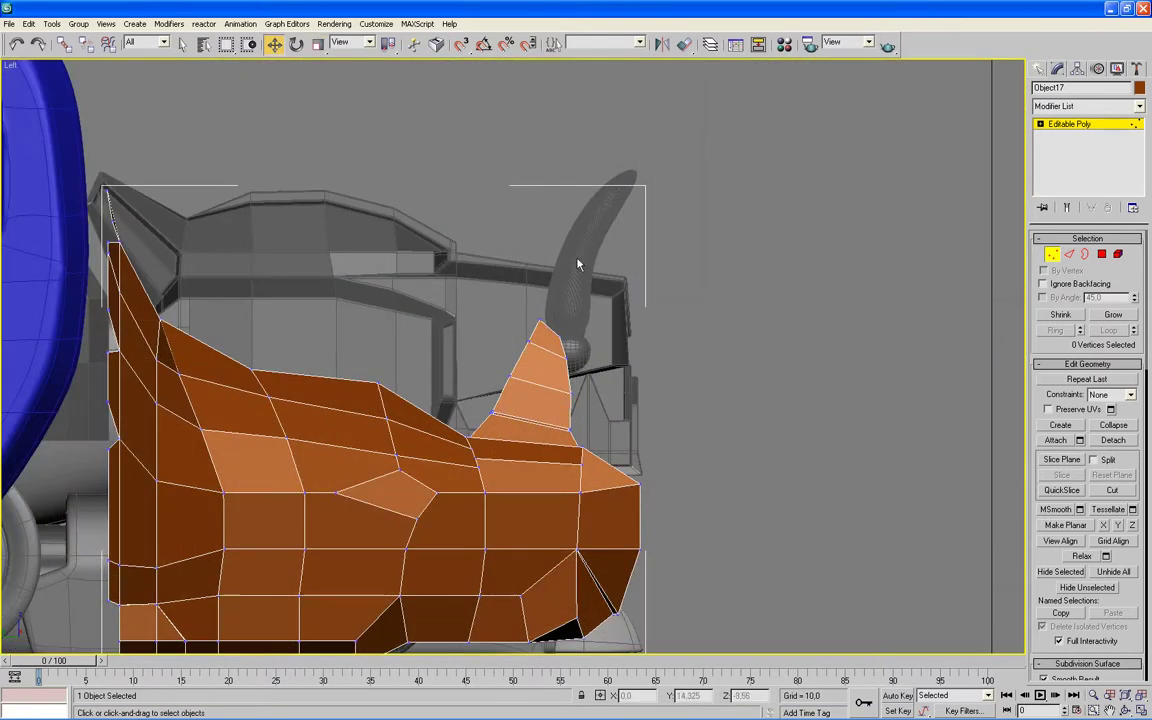
- Nudge the three horn-tip vertices and those just below slightly right and down
left_click_drag(527, 334, 528, 332)
left_click_drag(576, 287, 580, 290)
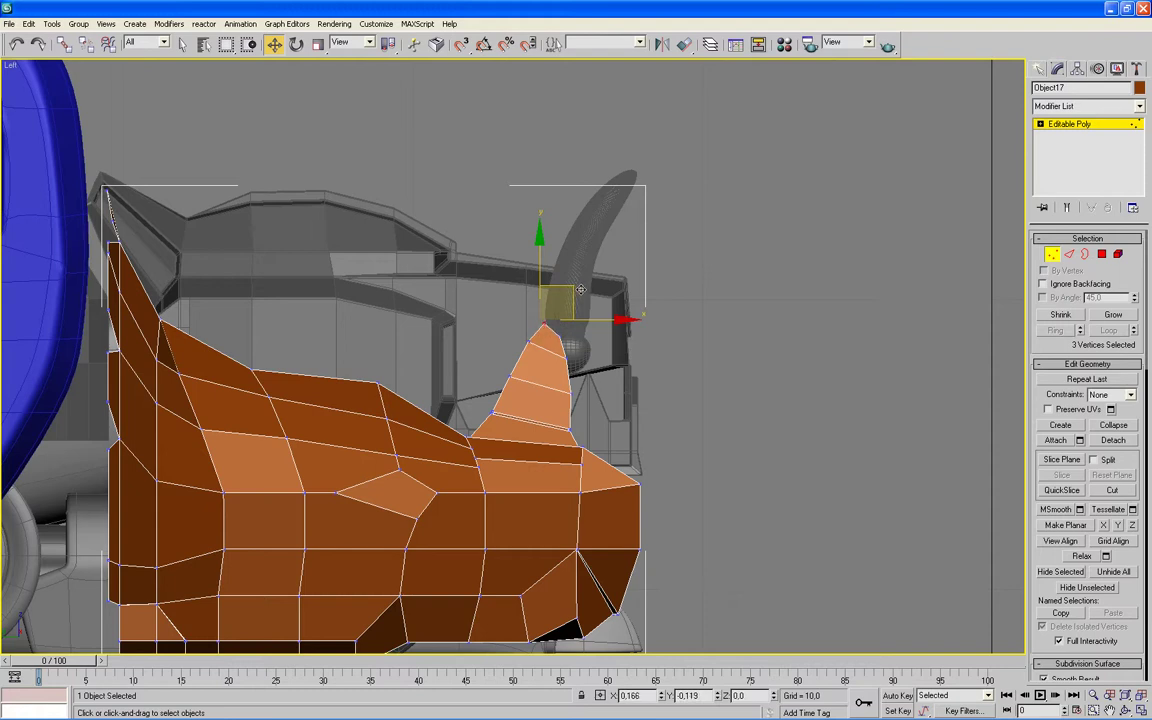
left_click_drag(580, 290, 564, 311)
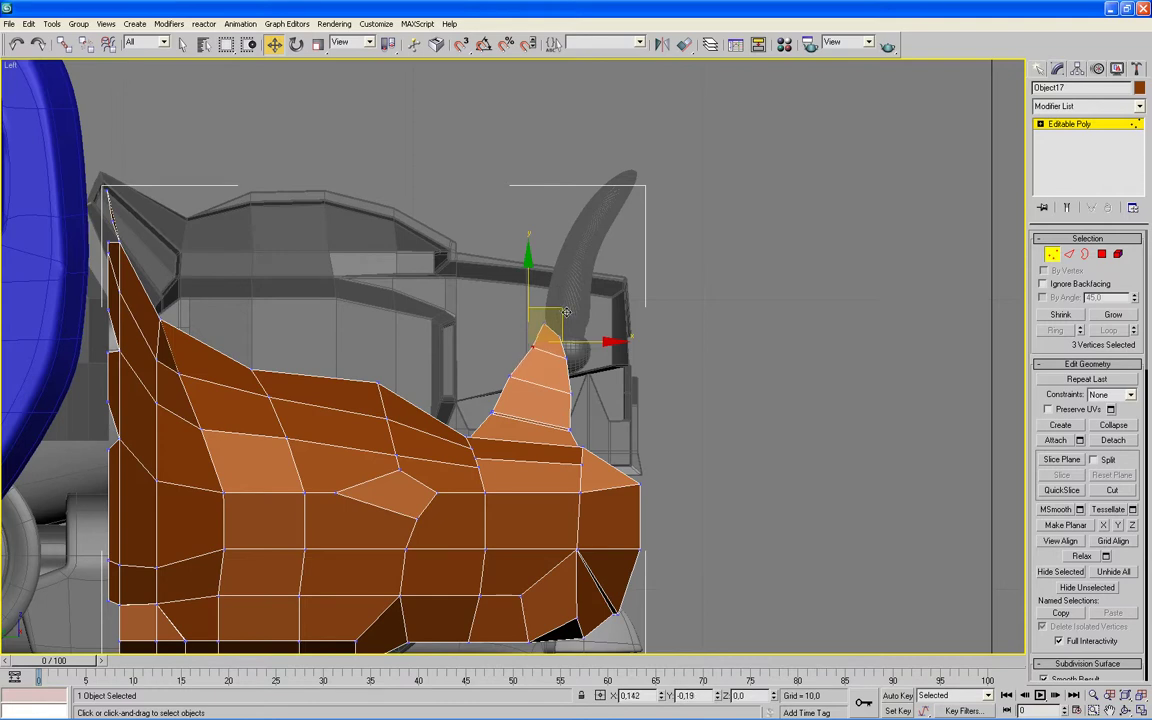
left_click_drag(564, 311, 568, 316)
left_click(519, 390)
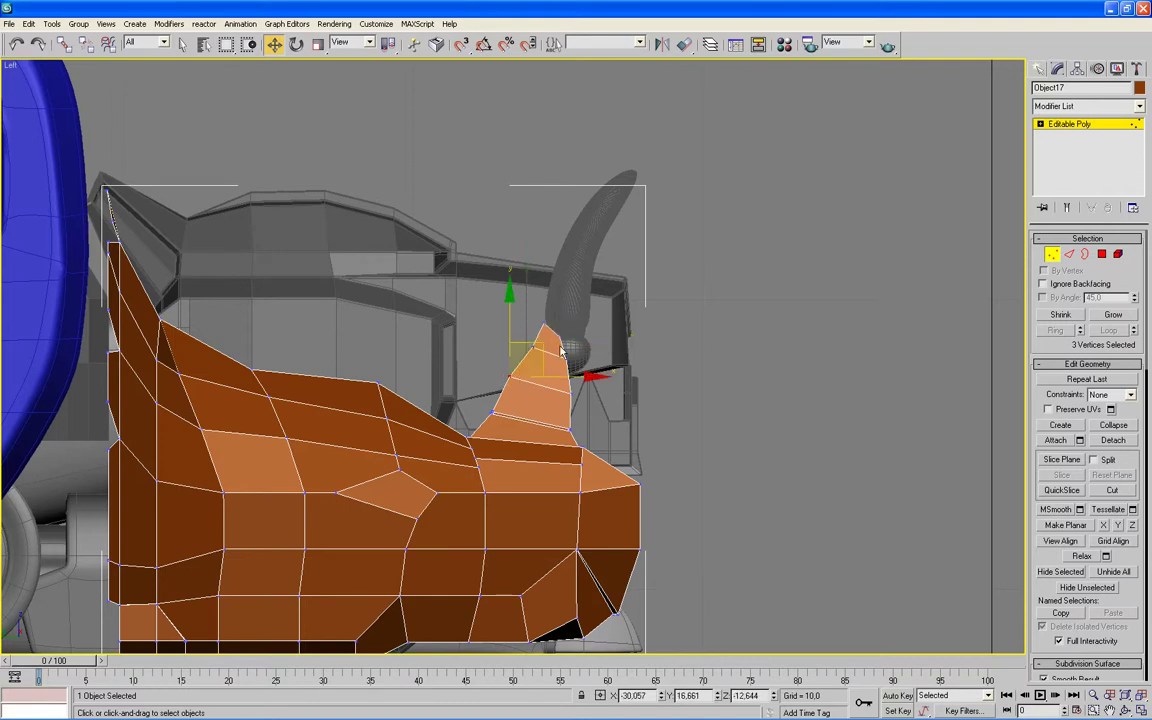
left_click_drag(544, 344, 547, 347)
left_click(758, 399)
- Maximize the perspective view and switch to edge level, orbiting to see the head's top
key("alt+w")
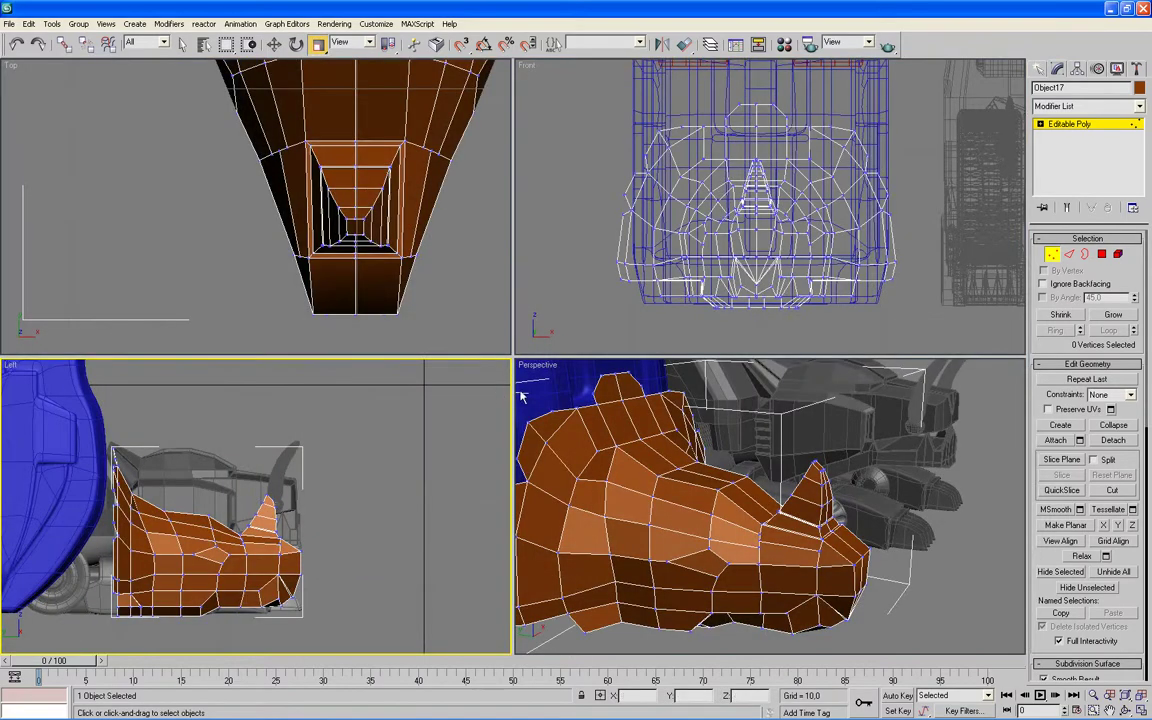
key("alt+w")
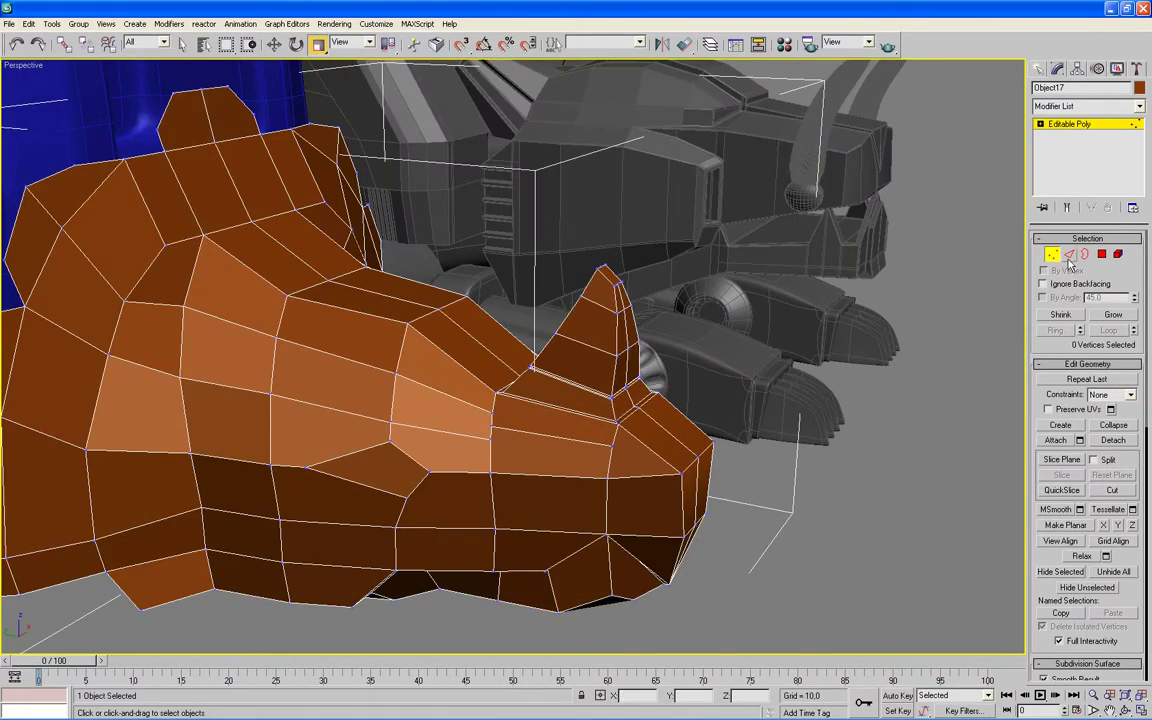
key("2")
middle_click_drag(530, 305, 360, 188, "alt")
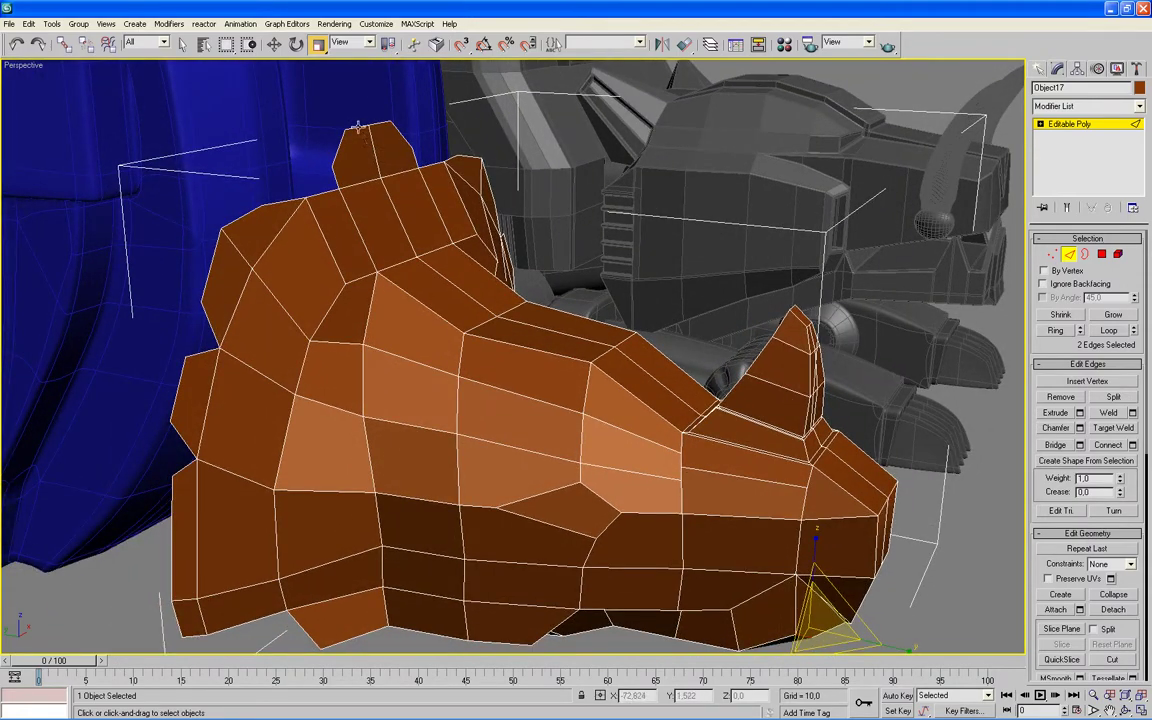
- Select a top edge, extend it as a loop, and add edges down the head's left rim
left_click(318, 112)
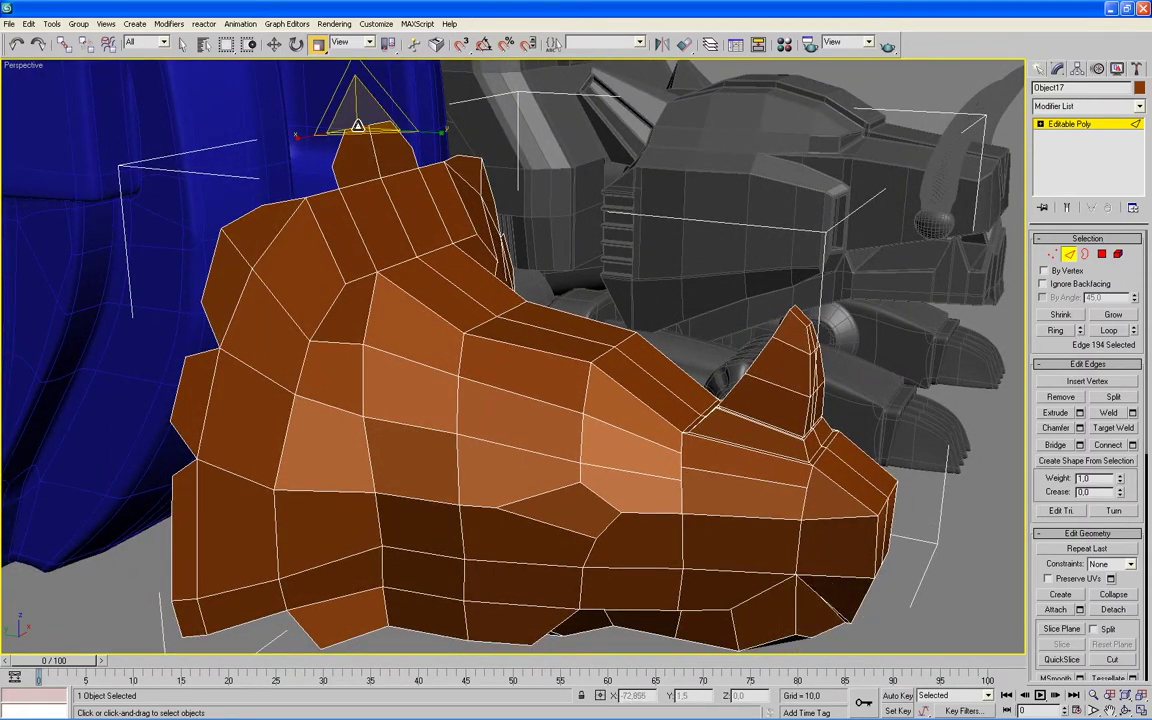
left_click(274, 44)
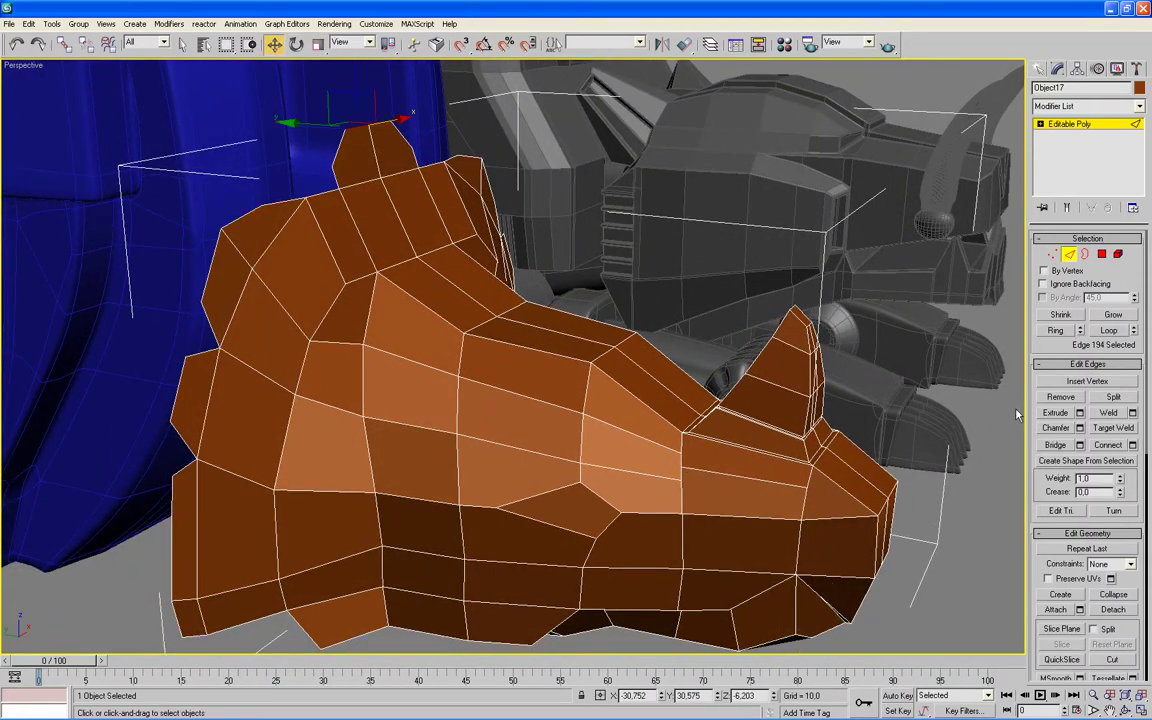
left_click(1108, 331)
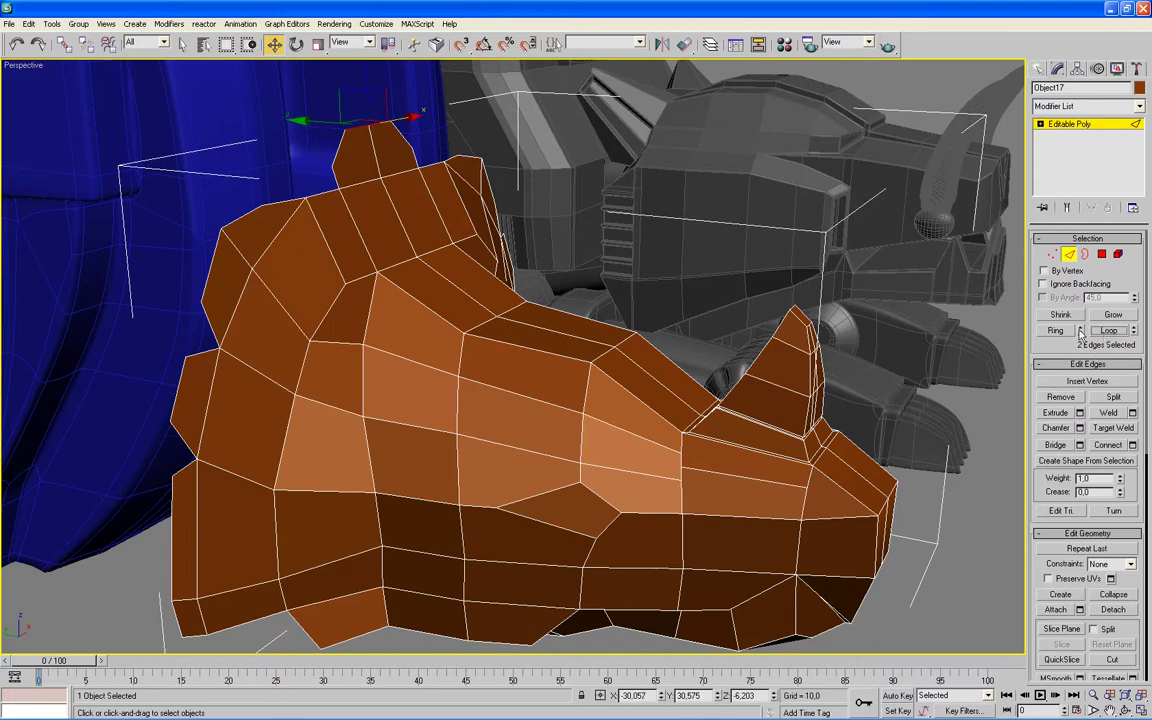
left_click(308, 125, "ctrl")
left_click(334, 174, "ctrl")
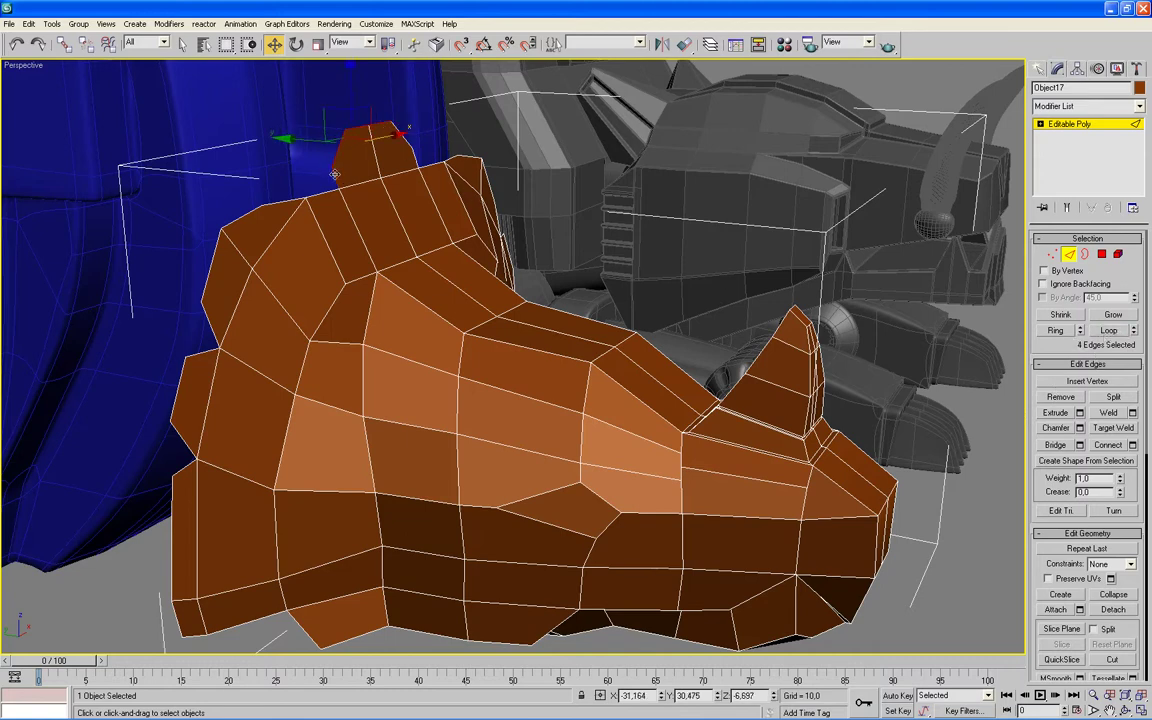
left_click(301, 190, "ctrl")
left_click(248, 186, "ctrl")
left_click(242, 212, "ctrl")
left_click(208, 262, "ctrl")
left_click(192, 300, "ctrl")
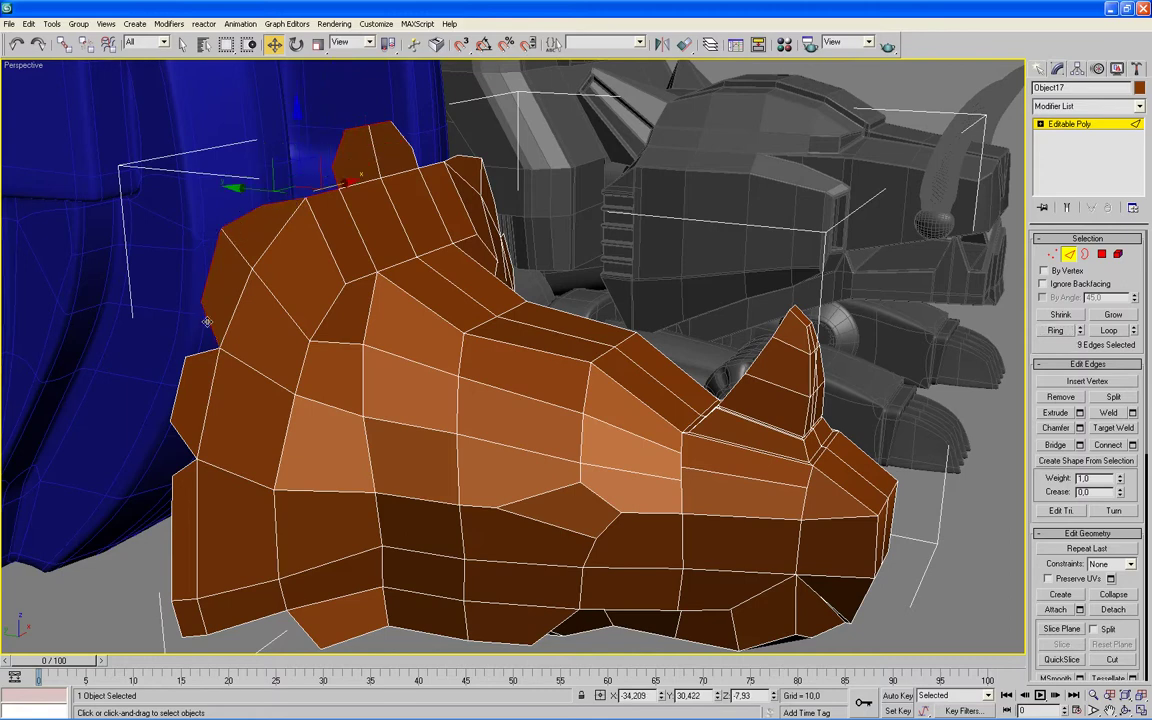
left_click(175, 320, "ctrl")
left_click(181, 372, "ctrl")
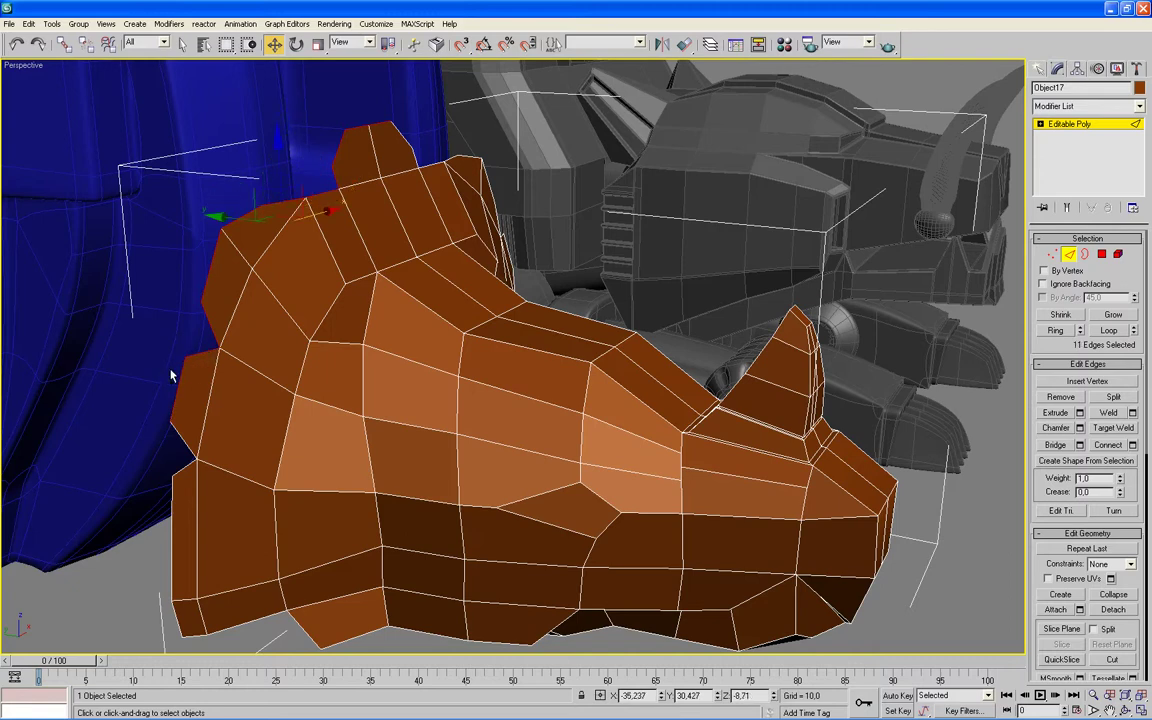
left_click(183, 466, "ctrl")
left_click(177, 490, "ctrl")
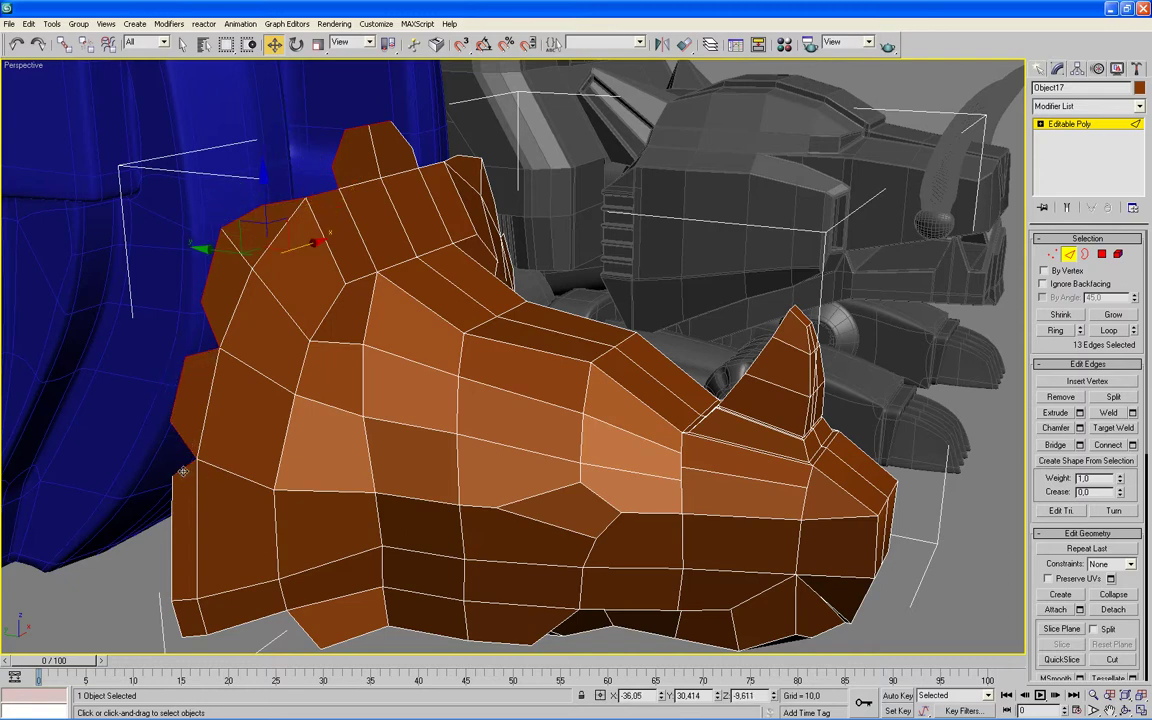
left_click(172, 560, "ctrl")
left_click(173, 610, "ctrl")
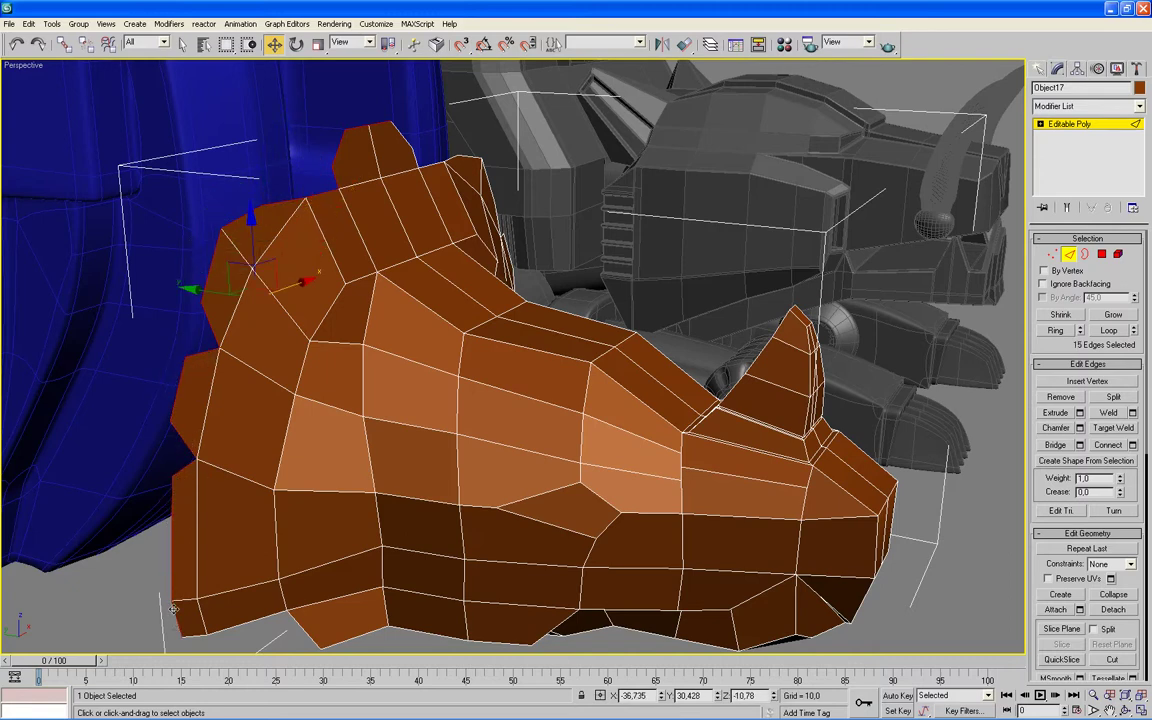
- From the back, add the top and right rim edges to the selection
middle_click_drag(588, 462, 503, 83, "alt")
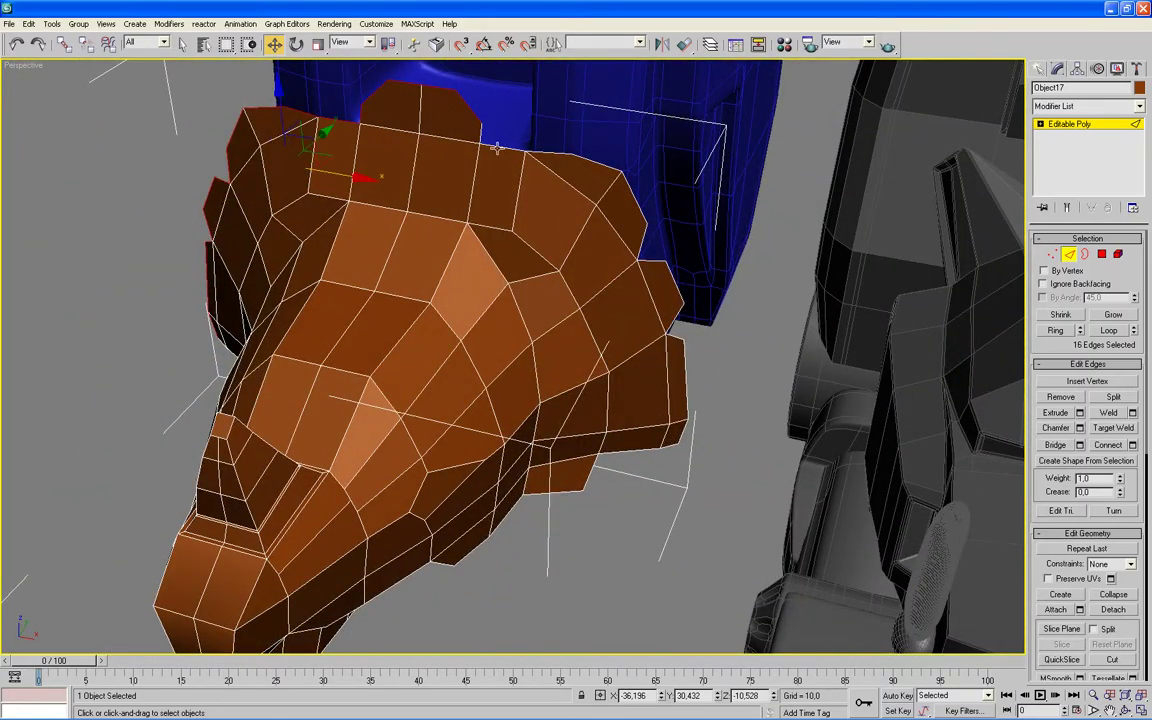
left_click(500, 145, "ctrl")
left_click(541, 152, "ctrl")
left_click(551, 153, "ctrl")
left_click(562, 162, "ctrl")
left_click(605, 195, "ctrl")
left_click(652, 261, "ctrl")
left_click(662, 283, "ctrl")
left_click(676, 312, "ctrl")
left_click(678, 312, "ctrl")
middle_click_drag(699, 330, 753, 362, "alt")
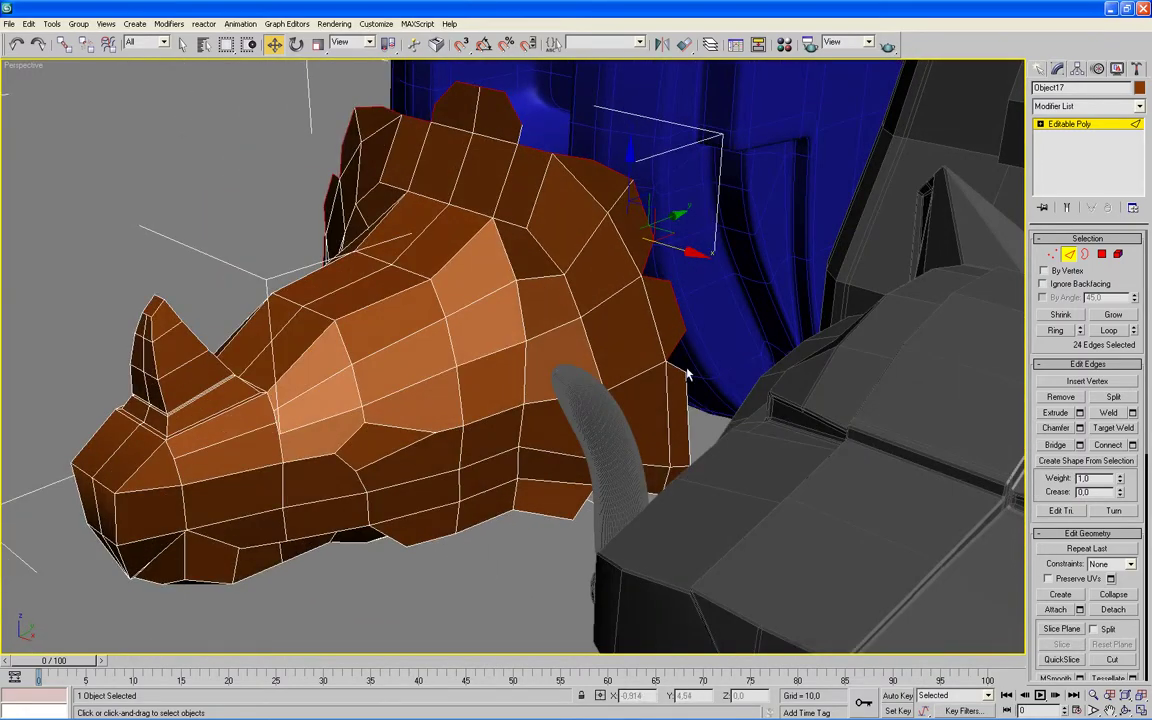
left_click(686, 376, "ctrl")
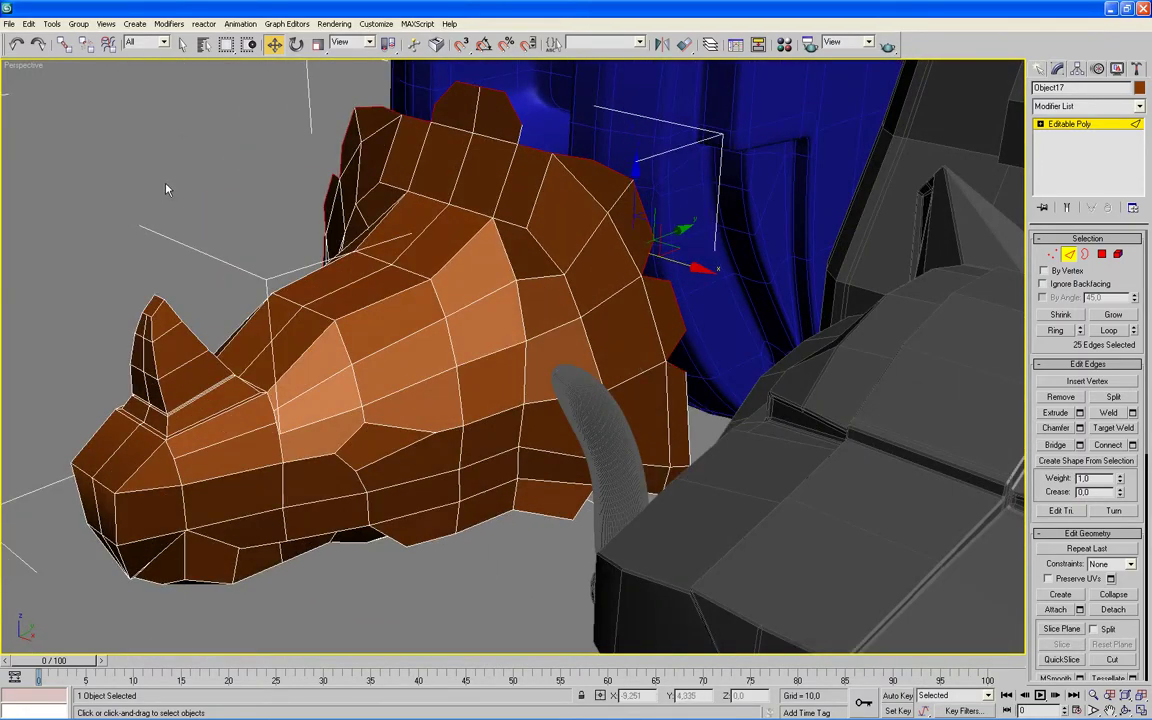
right_click(167, 189)
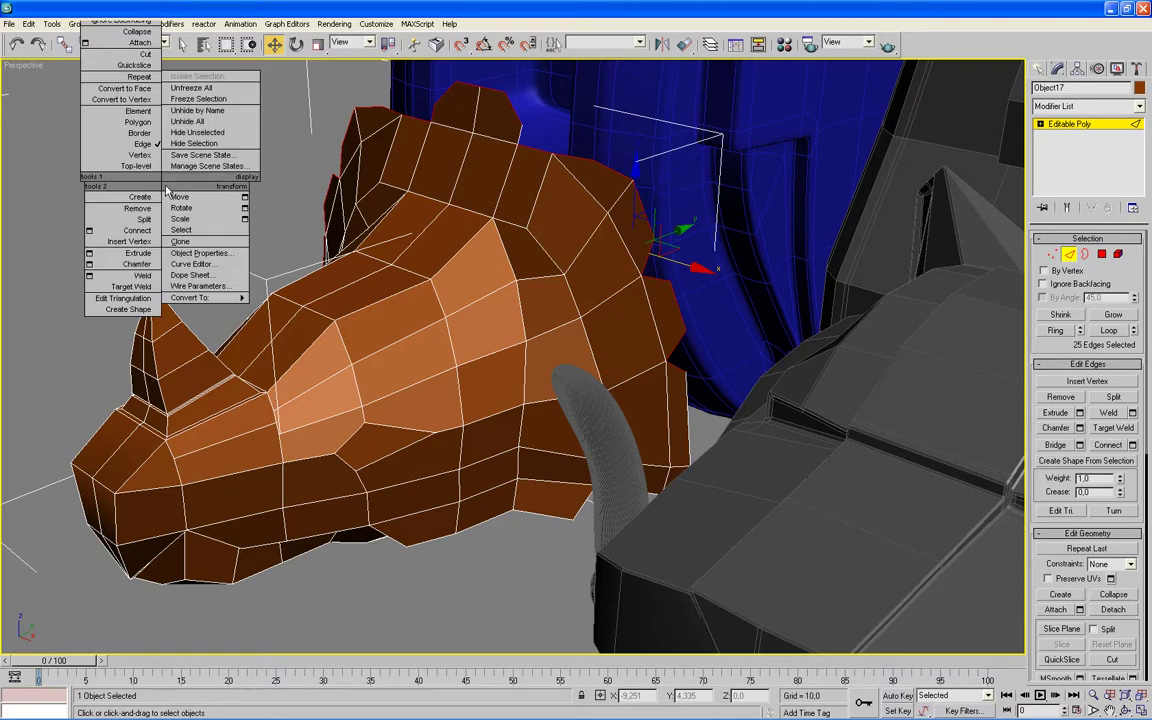
- Isolate the head and add back-rim and bottom border edges to the edge selection
left_click(178, 133)
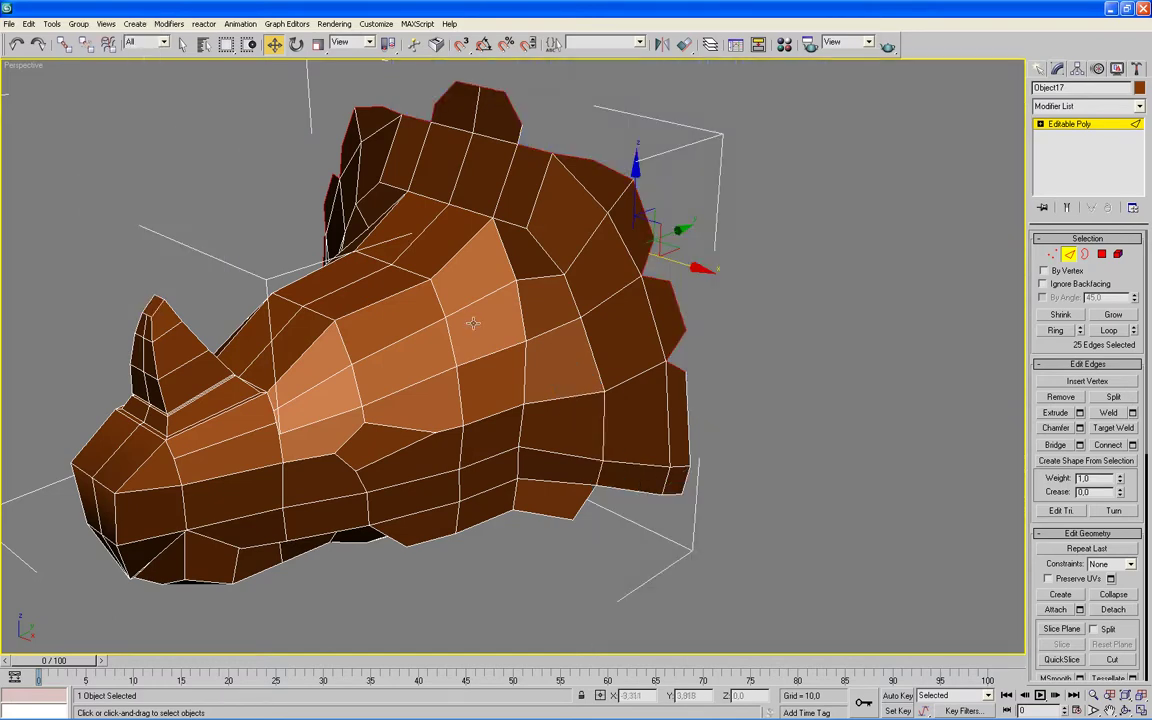
left_click(690, 412, "ctrl")
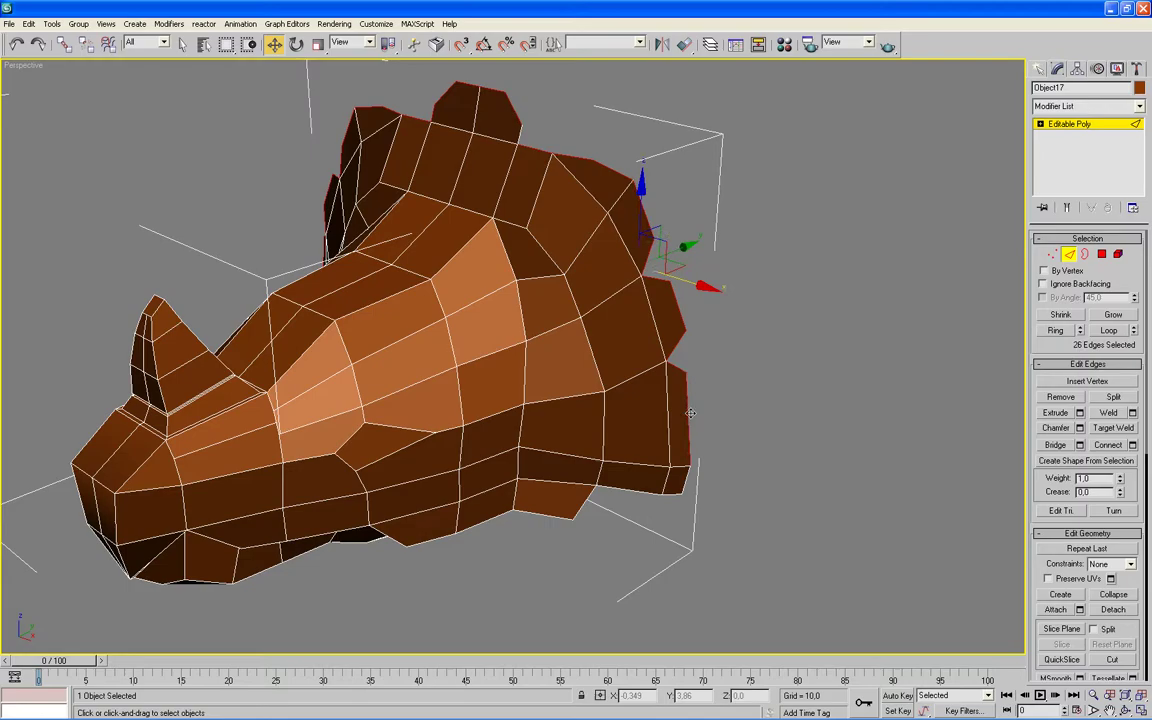
left_click(687, 483, "ctrl")
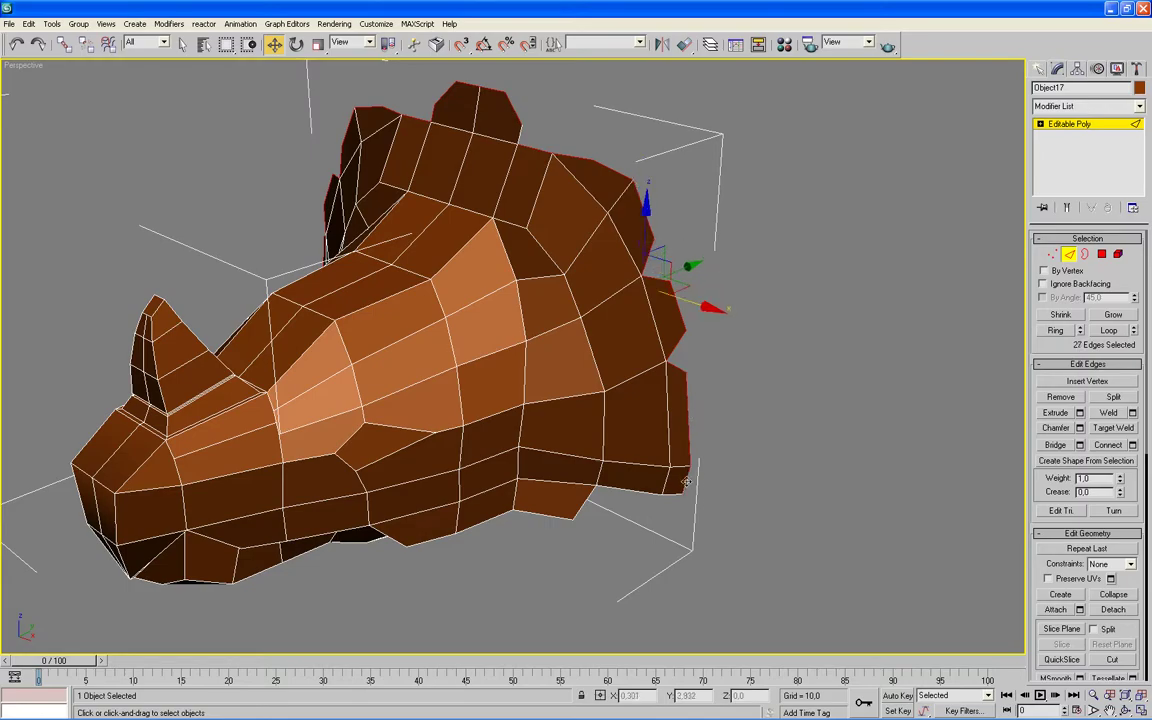
mouse_move(792, 489)
middle_mouse_down("alt")
mouse_move(640, 458)
mouse_move(612, 470)
mouse_move(653, 478)
mouse_move(653, 504)
mouse_move(603, 493)
middle_mouse_up("alt")
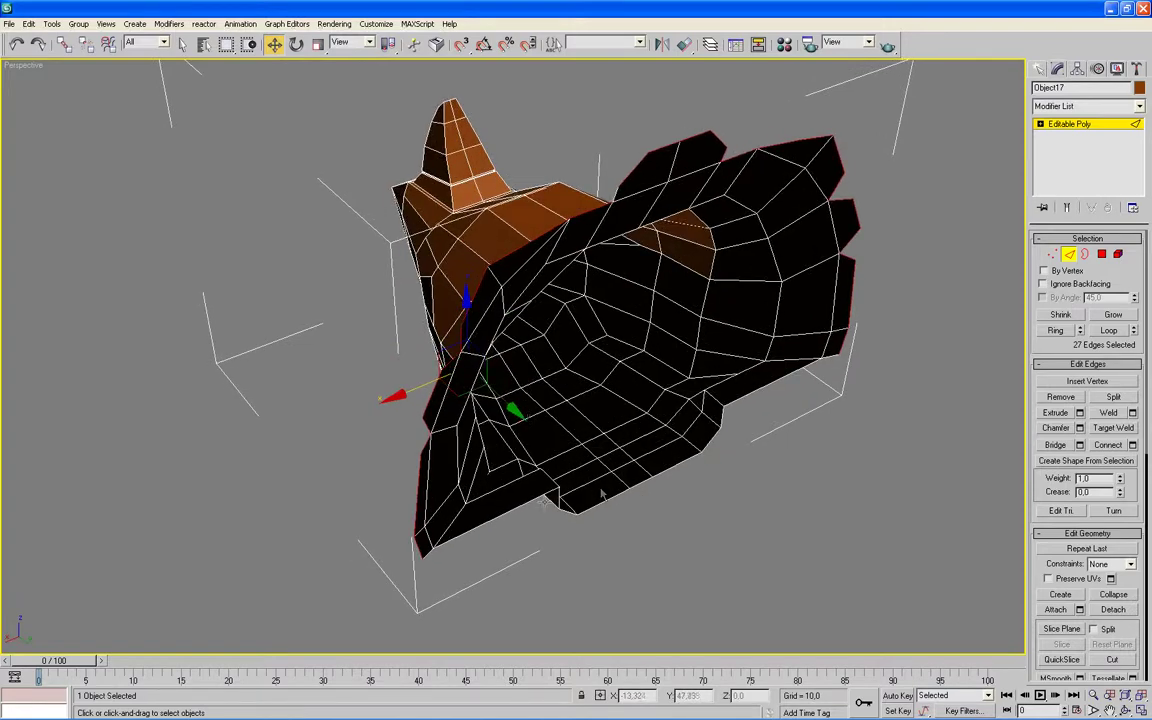
left_click(426, 549, "ctrl")
left_click(490, 527, "ctrl")
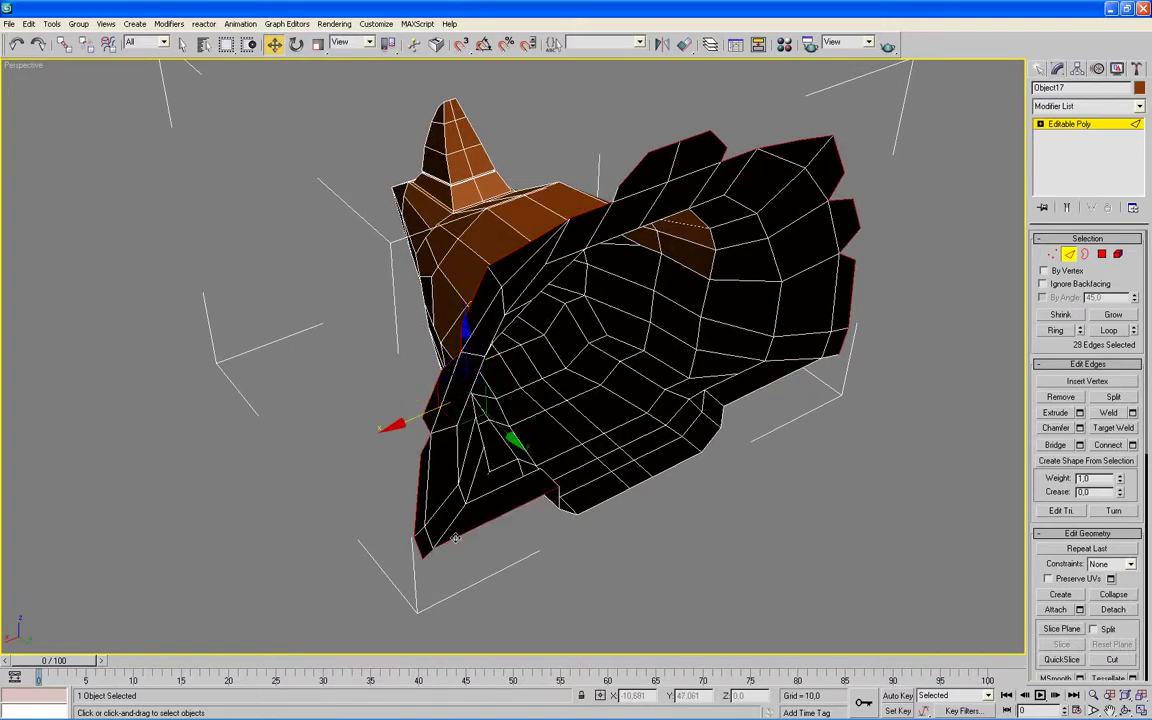
left_click(564, 515, "ctrl")
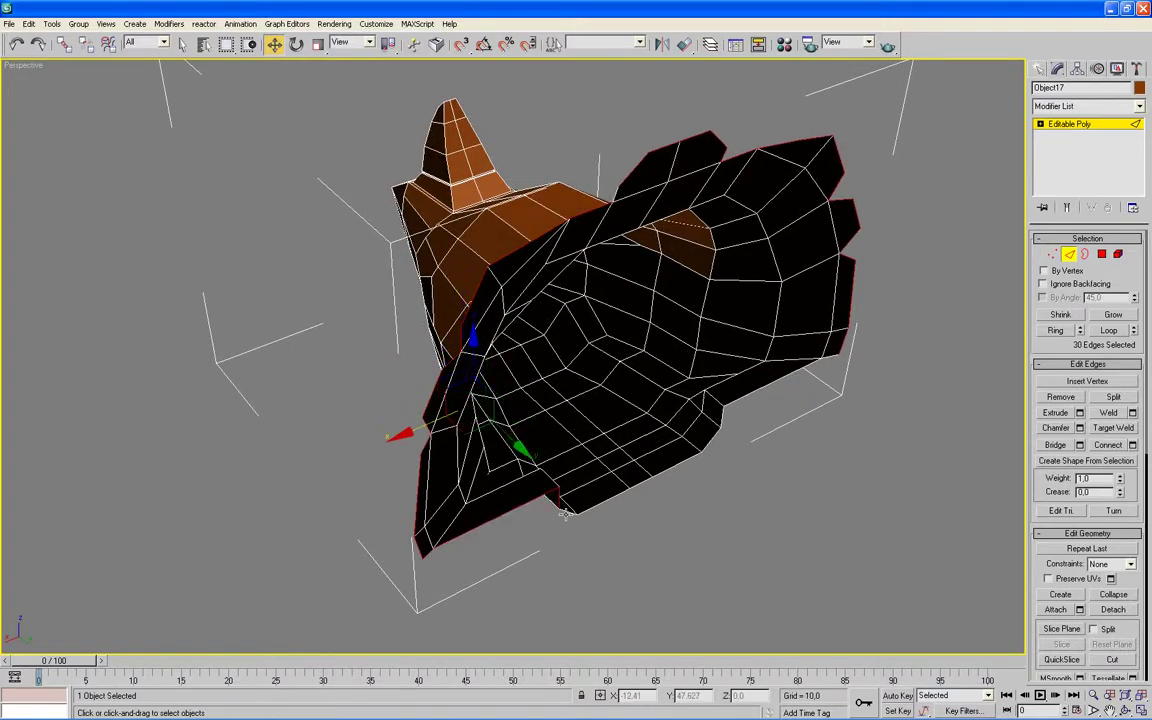
- Add the remaining inner rim edges, completing the 39-edge rim selection
left_click(535, 455, "ctrl")
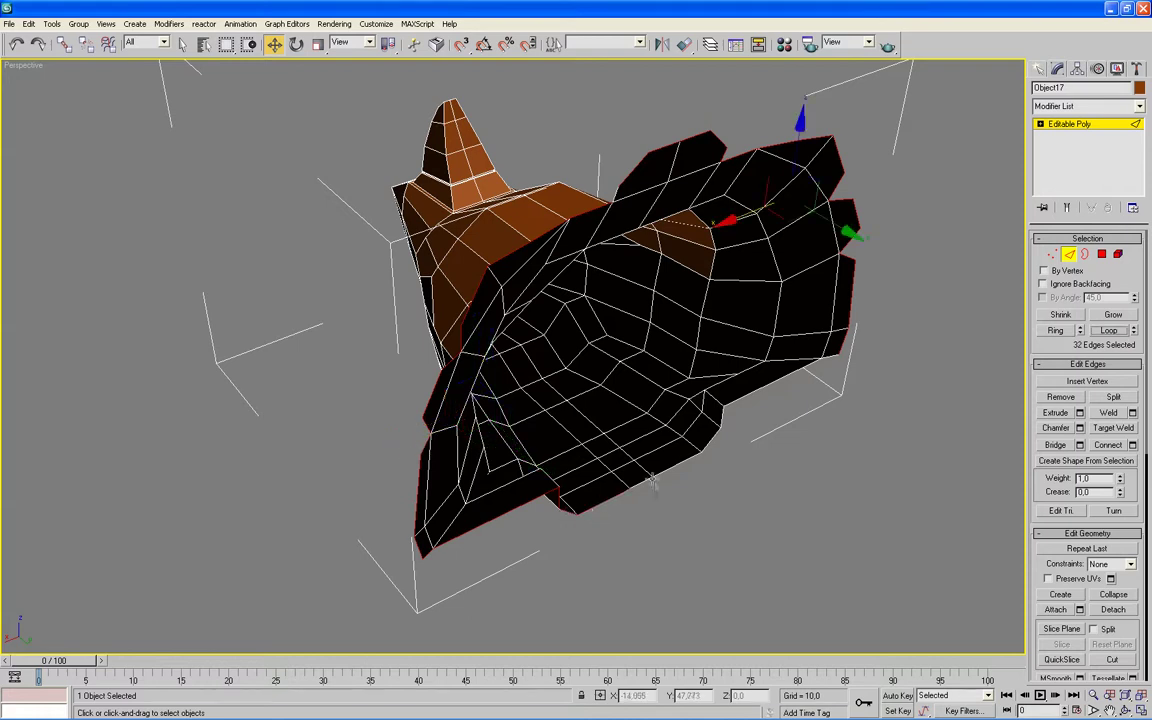
left_click(698, 450, "ctrl")
left_click(747, 396, "ctrl")
mouse_move(828, 468)
middle_mouse_down("alt")
mouse_move(766, 453)
mouse_move(686, 404)
mouse_move(600, 420)
middle_mouse_up("alt")
left_click(410, 474, "ctrl")
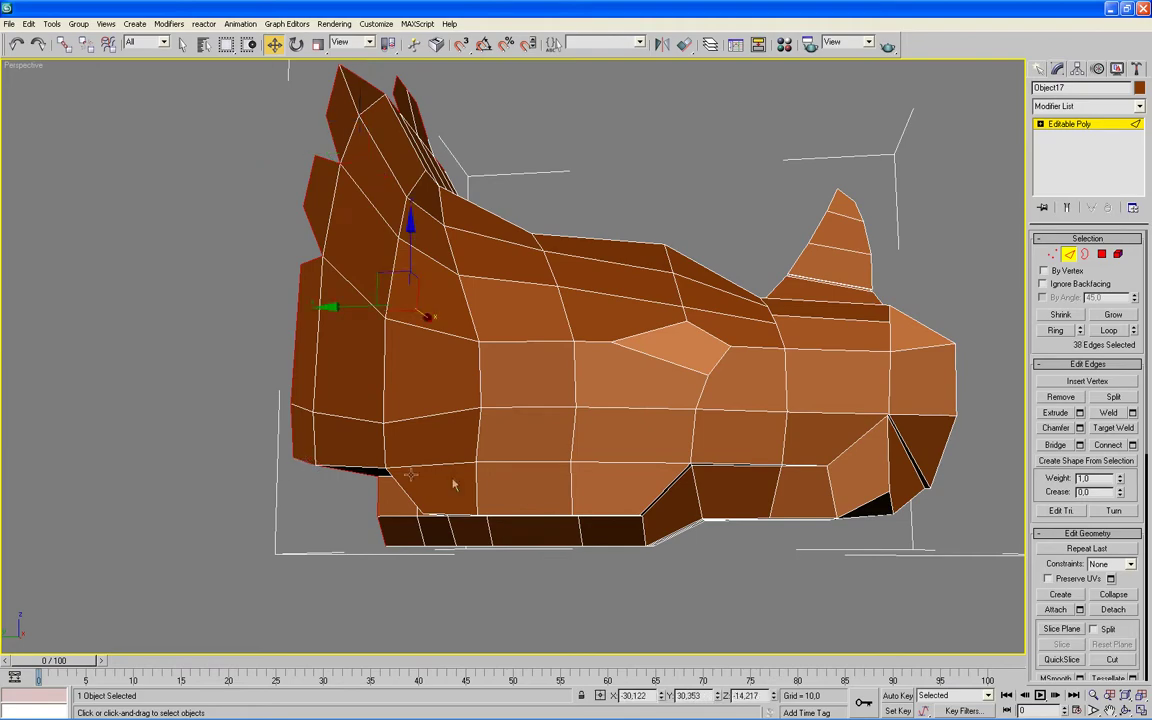
mouse_move(516, 485)
middle_mouse_down("alt")
mouse_move(630, 489)
mouse_move(676, 513)
middle_mouse_up("alt")
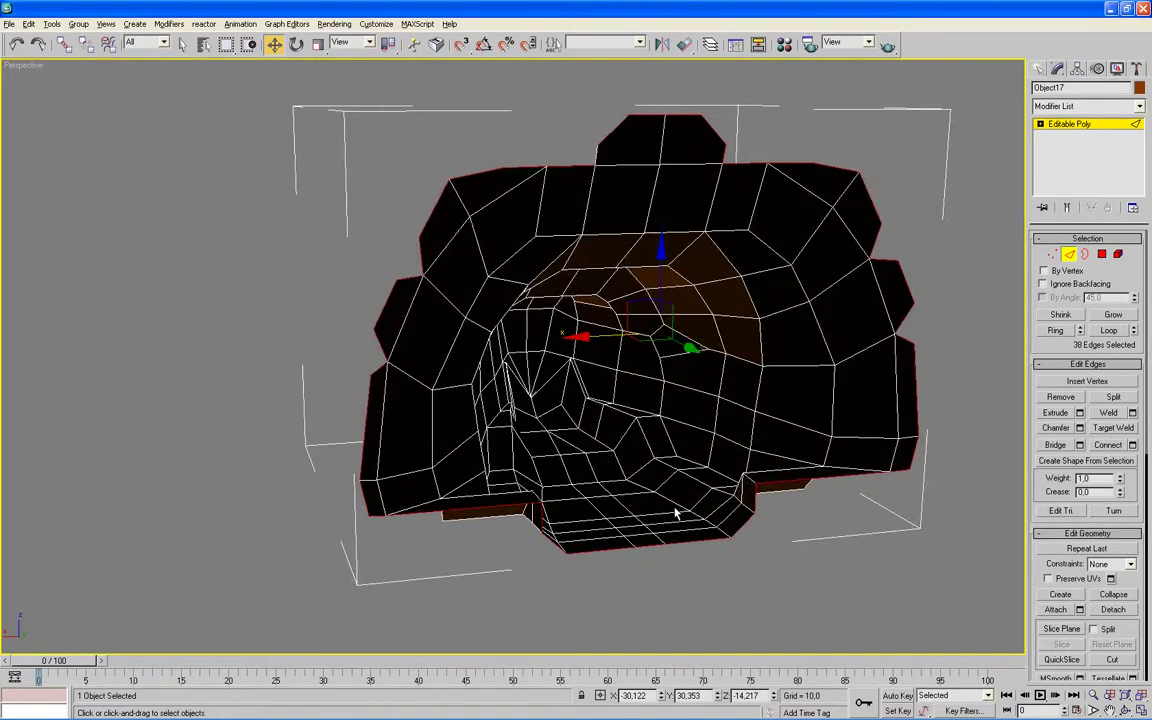
left_click(594, 159, "ctrl")
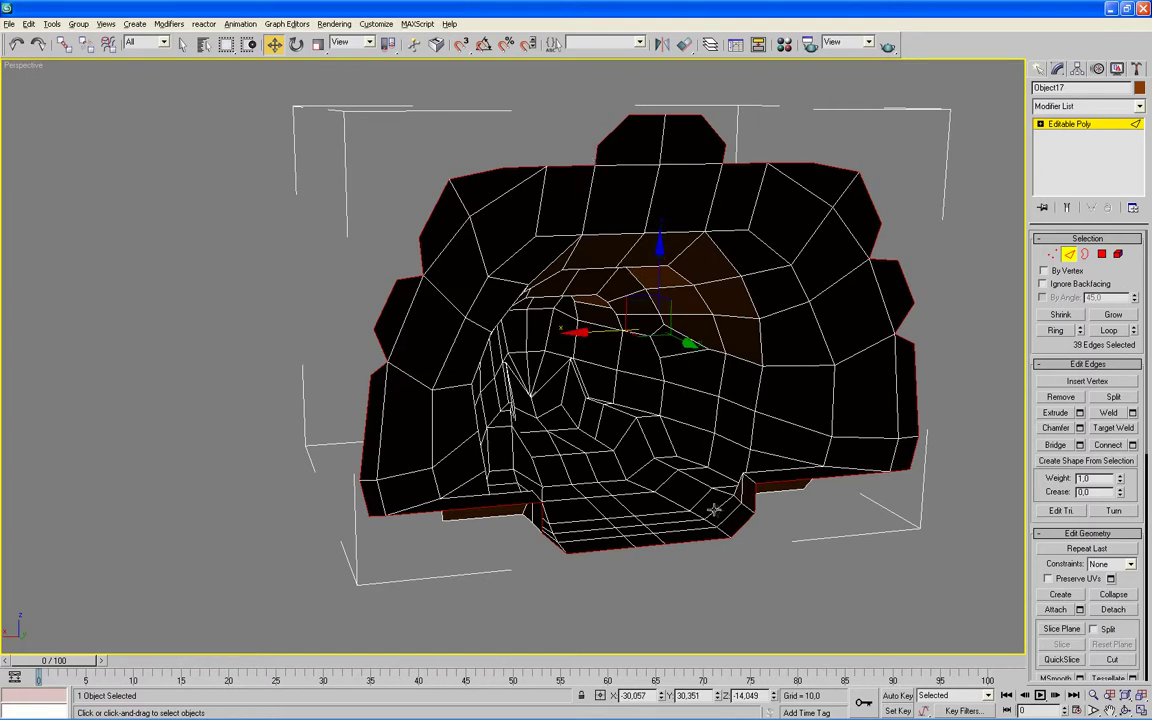
- In the maximized Left view, move the selected rim edges slightly backward along X
key("alt+w")
key("alt+w")
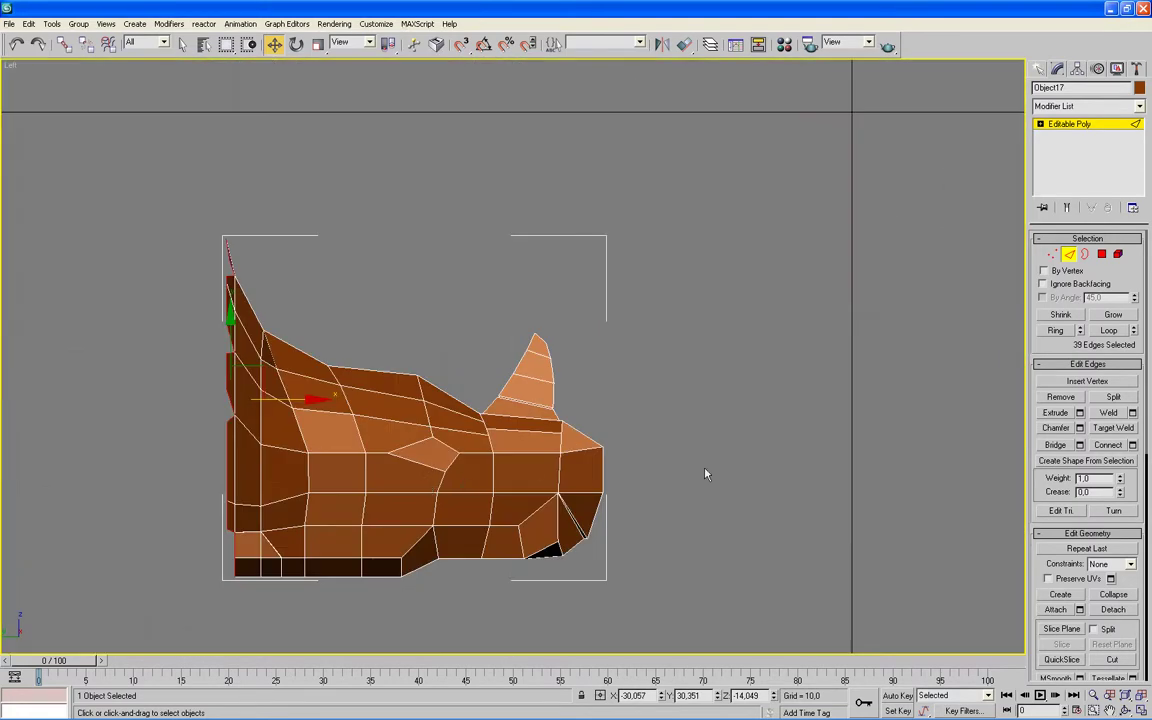
key("z")
middle_click_drag(760, 460, 889, 367)
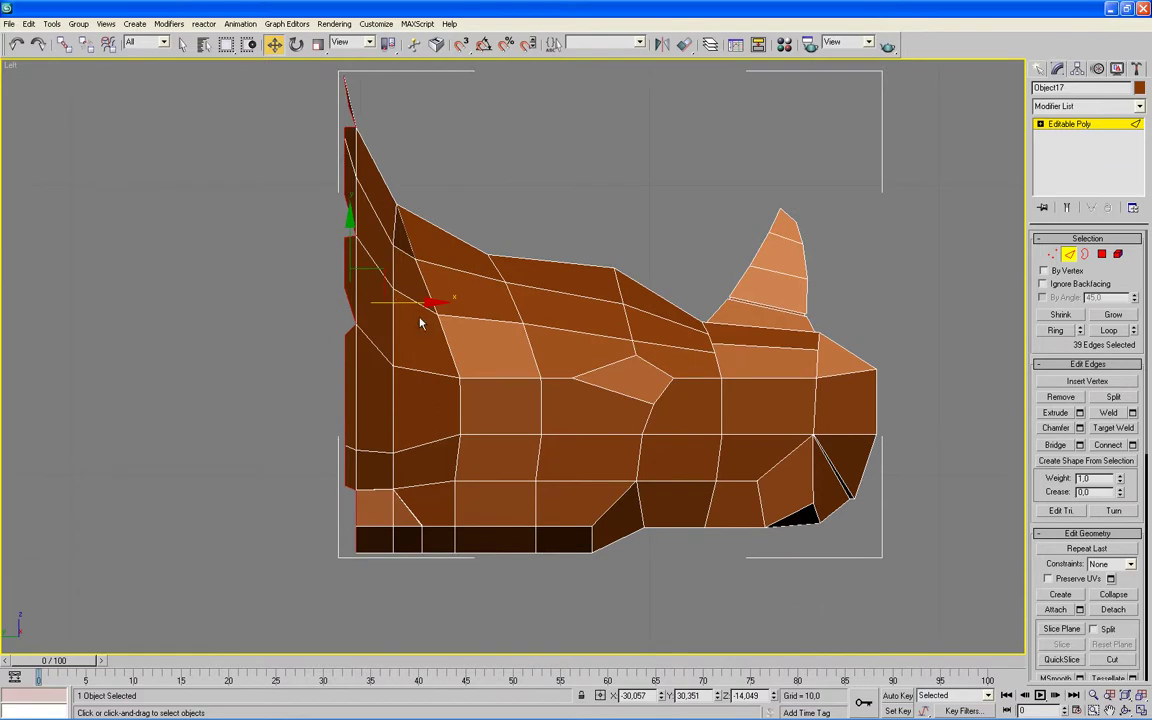
left_click_drag(432, 302, 422, 302)
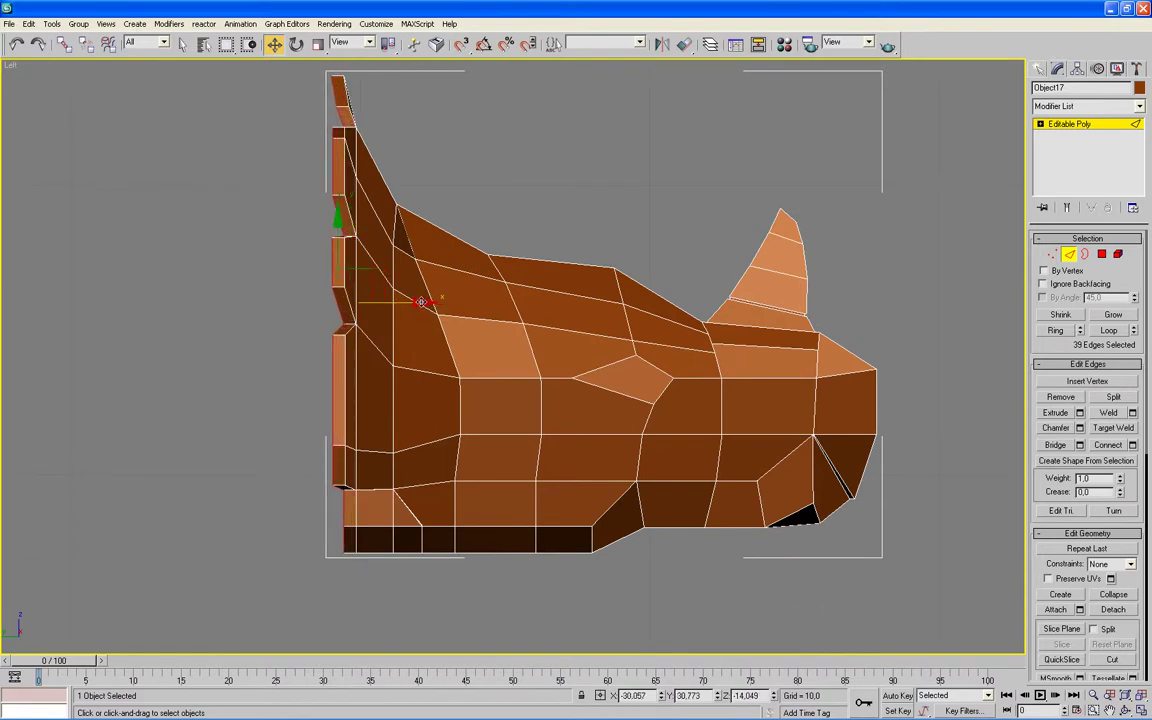
key("alt+w")
right_click(560, 491)
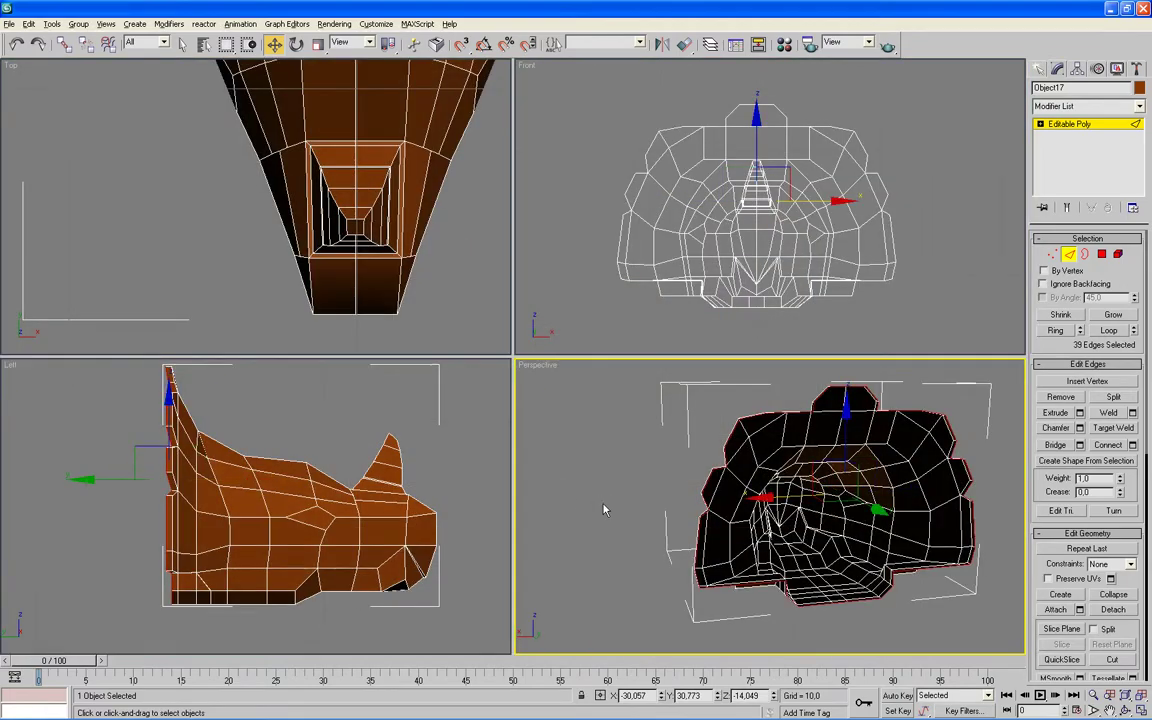
- Scale the selected inner rim edges down uniformly to form a deep flange, then exit Edge mode
key("alt+w")
middle_click_drag(674, 499, 630, 498, "alt")
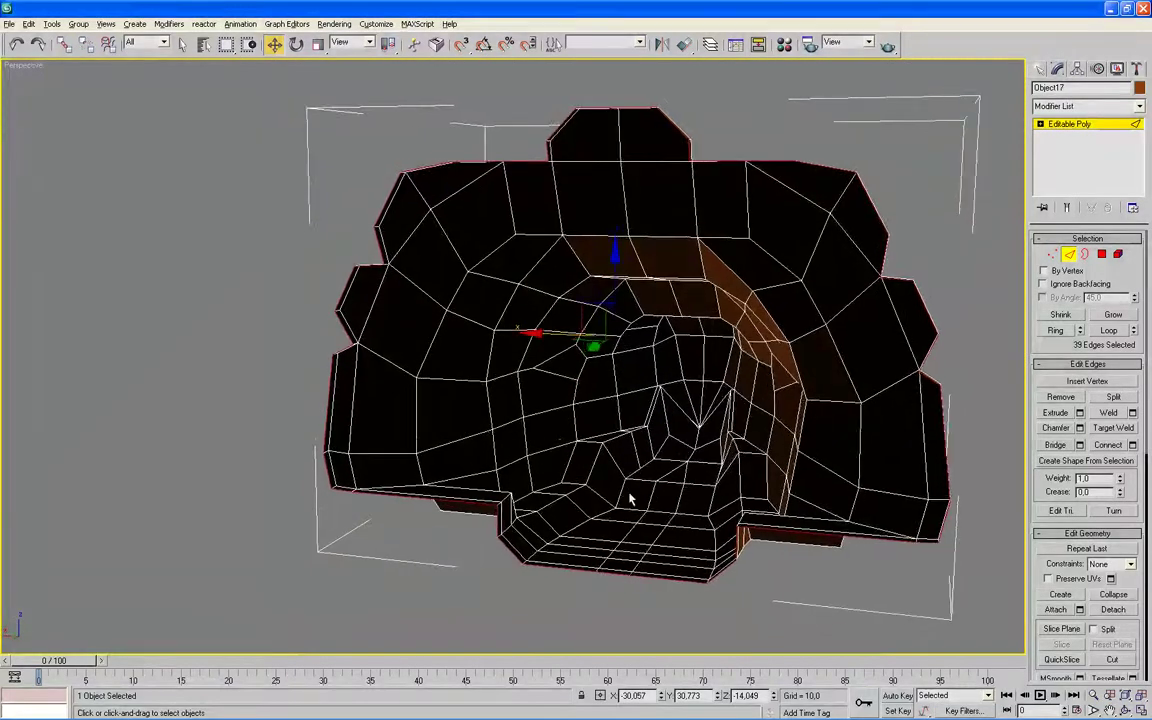
left_click(318, 43)
middle_click_drag(620, 300, 661, 373, "alt")
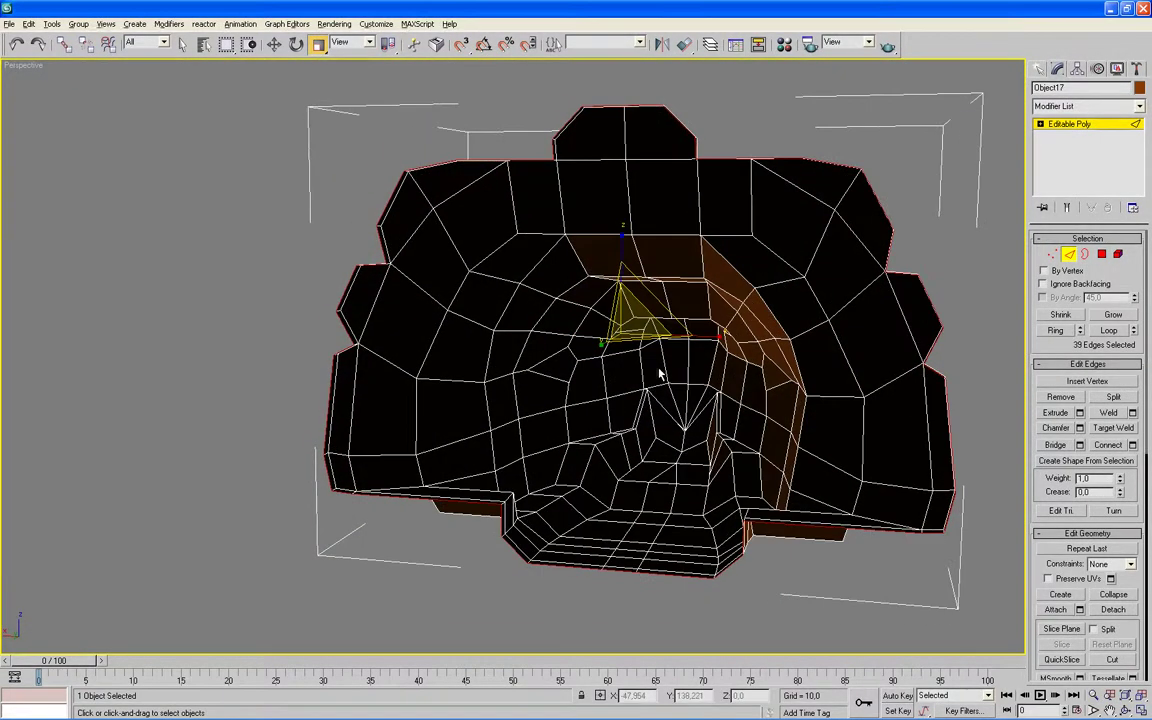
mouse_move(633, 320)
middle_mouse_down("alt")
mouse_move(679, 375)
mouse_move(584, 386)
mouse_move(670, 372)
middle_mouse_up("alt")
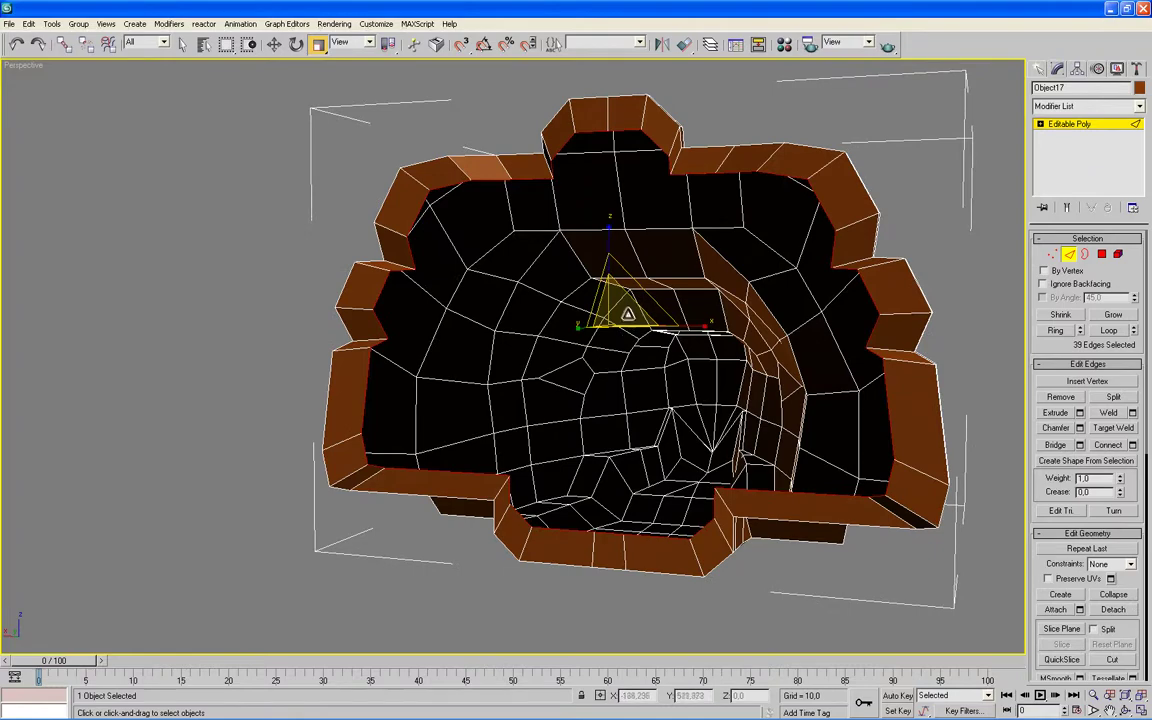
left_click_drag(618, 305, 627, 329)
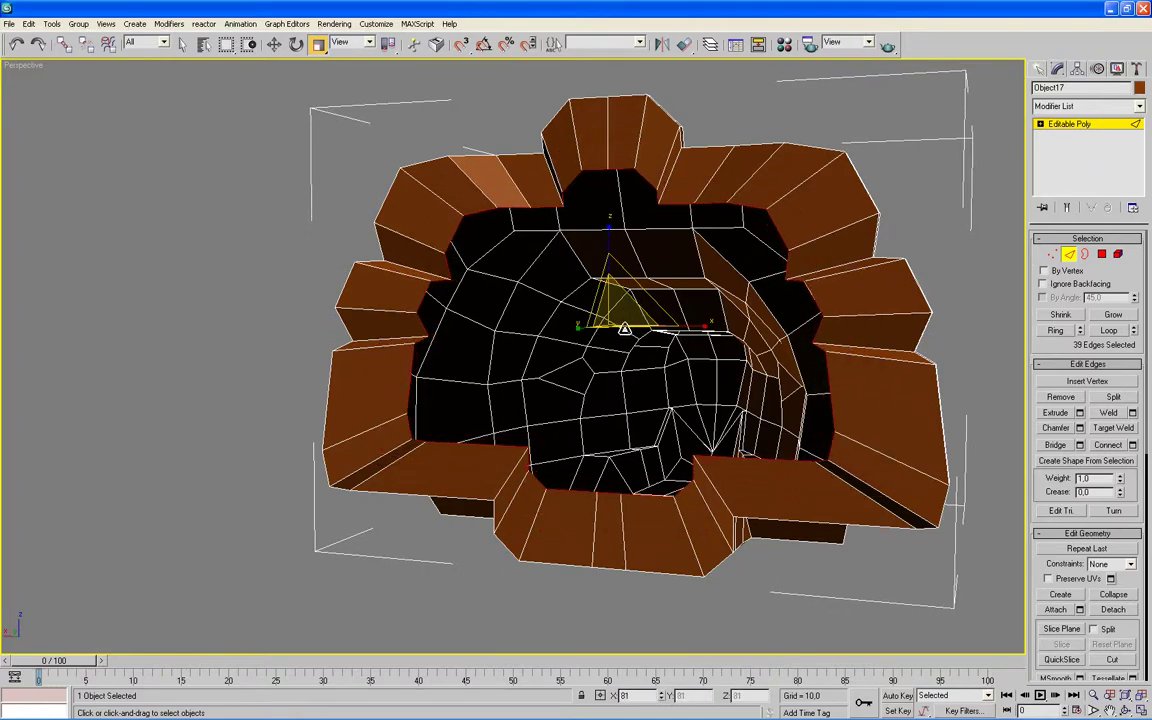
mouse_move(705, 385)
middle_mouse_down("alt")
mouse_move(652, 395)
mouse_move(609, 378)
mouse_move(694, 424)
middle_mouse_up("alt")
left_click(1069, 256)
key("w")
mouse_move(900, 320)
middle_mouse_down("alt")
mouse_move(805, 288)
mouse_move(735, 296)
mouse_move(681, 283)
mouse_move(928, 313)
middle_mouse_up("alt")
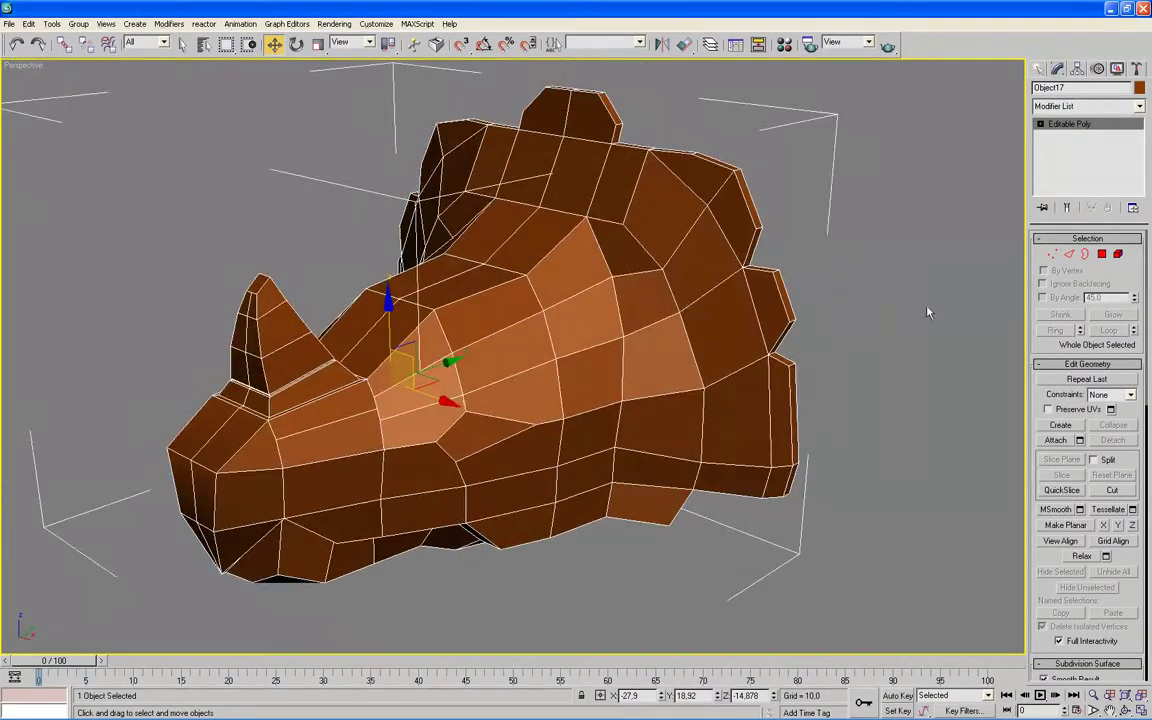
- In Edge mode, select a ring of seven edges across the snout and head top
left_click(1069, 256)
left_click(215, 470)
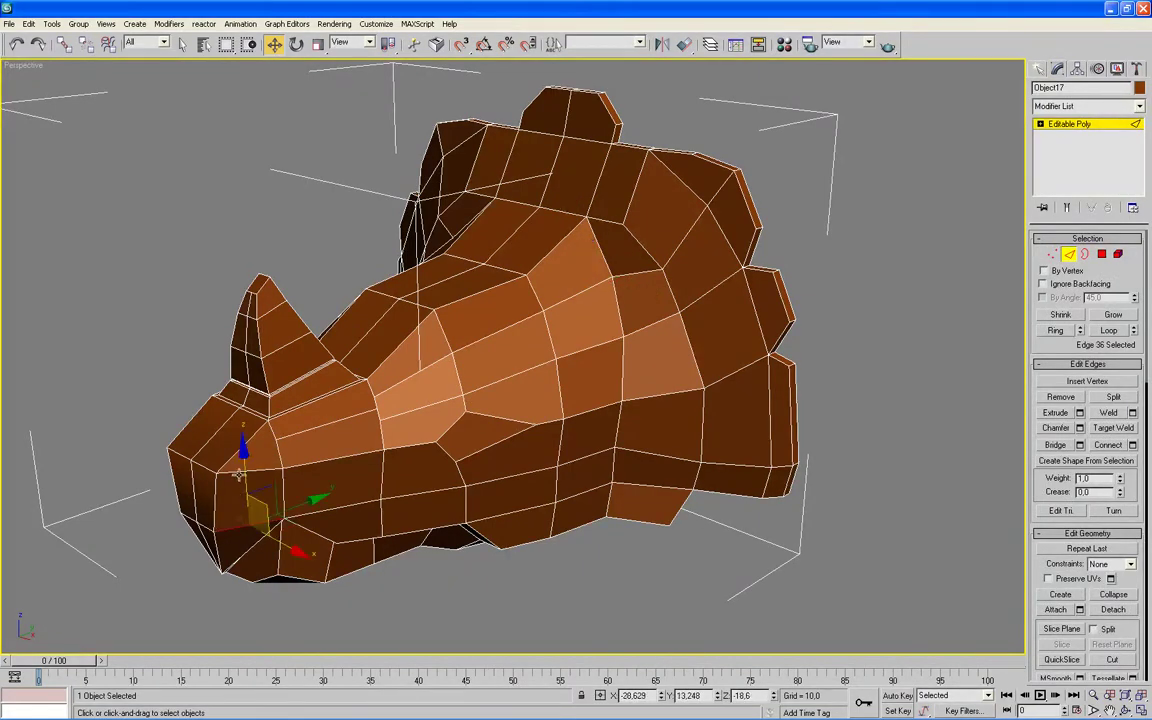
left_click(215, 427, "ctrl")
left_click(310, 395, "ctrl")
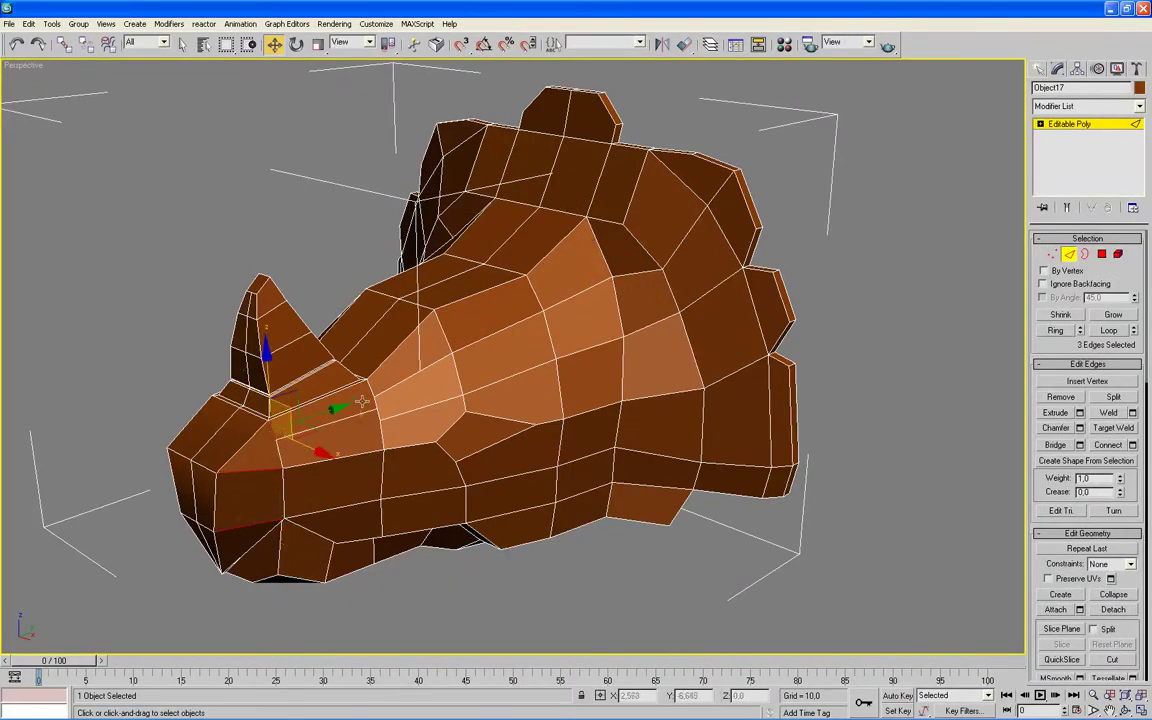
left_click(369, 390, "ctrl")
left_click(447, 341, "ctrl")
left_click(536, 290, "ctrl")
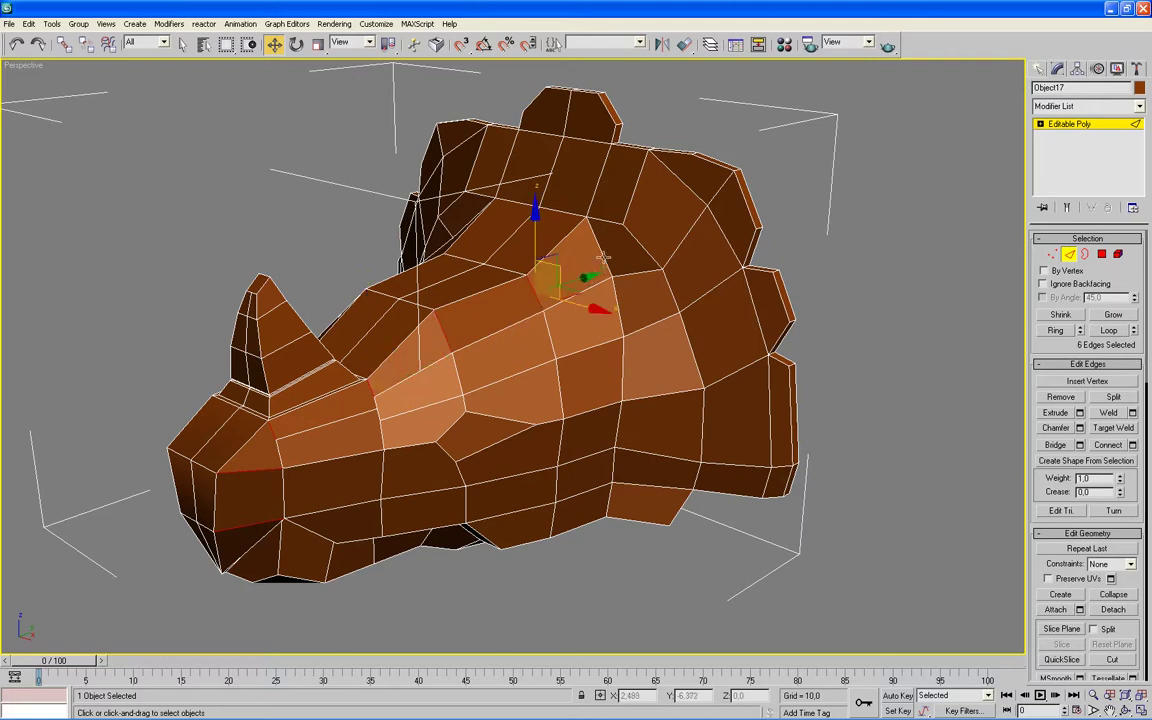
left_click(601, 253, "ctrl")
- Connect the selected edges with one new edge slid to about -71
left_click(1132, 445)
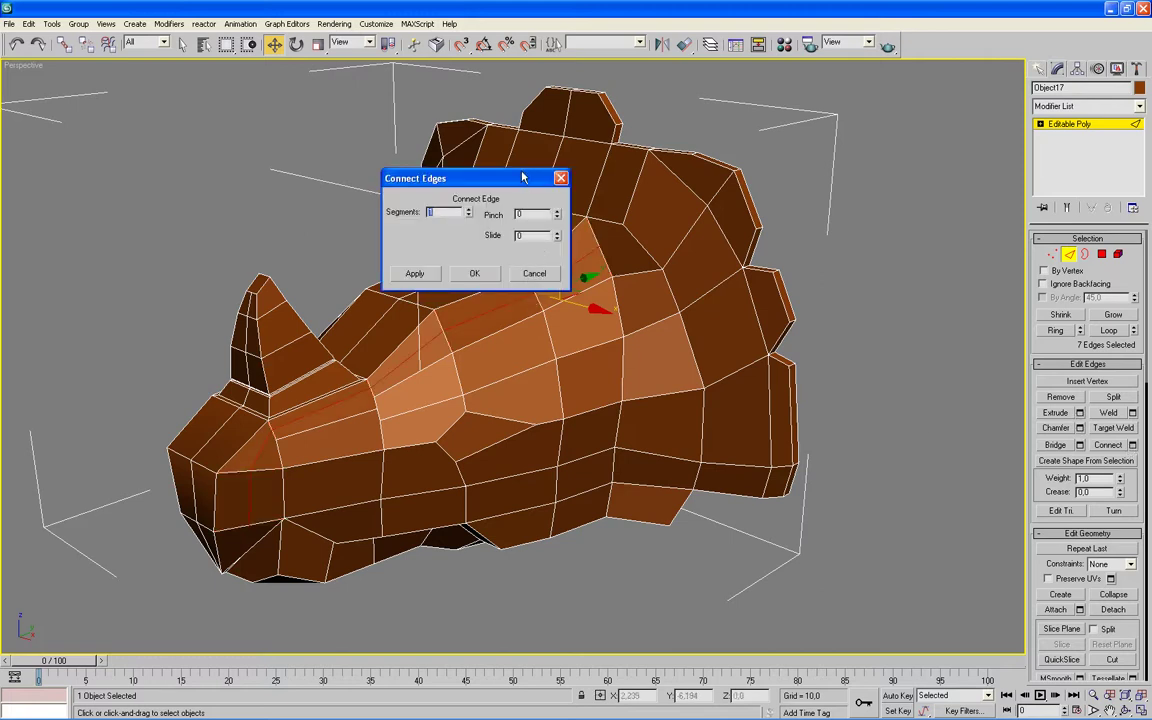
left_click_drag(522, 178, 822, 265)
mouse_move(859, 323)
left_mouse_down()
mouse_move(859, 303)
mouse_move(776, 240)
left_mouse_up()
left_click_drag(862, 260, 878, 430)
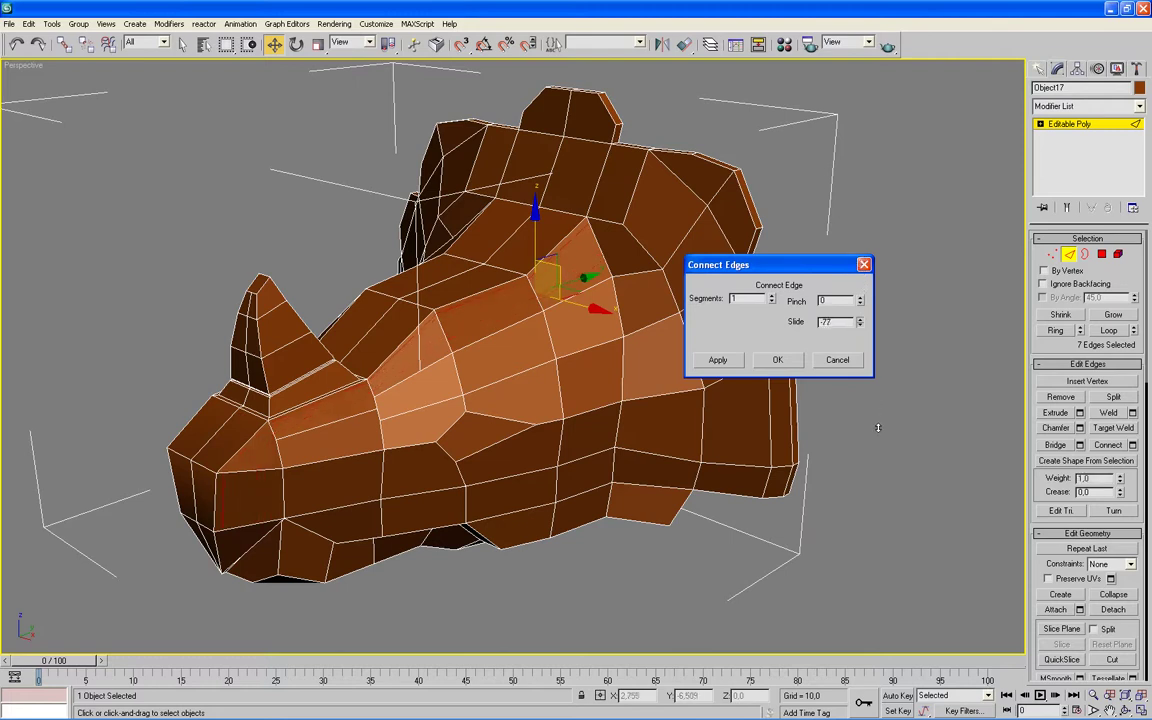
left_click(777, 359)
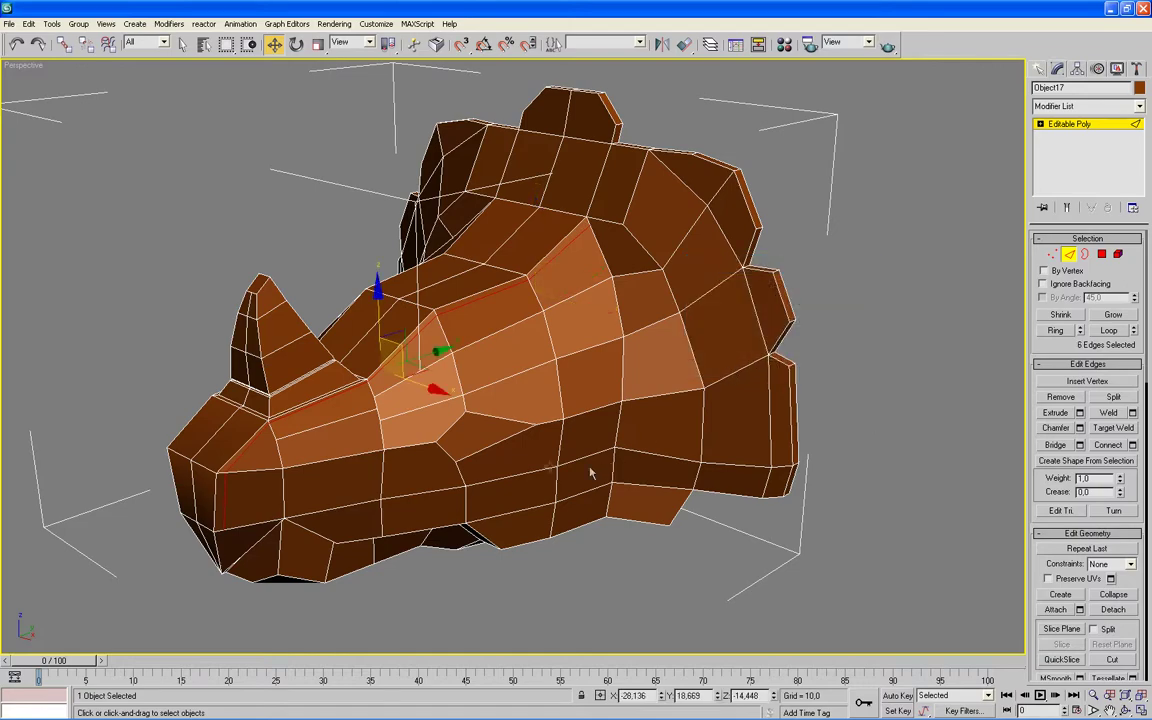
- Select seven edges on the other side, from the crown past the horn base to the lower jaw
middle_click_drag(591, 470, 423, 352, "alt")
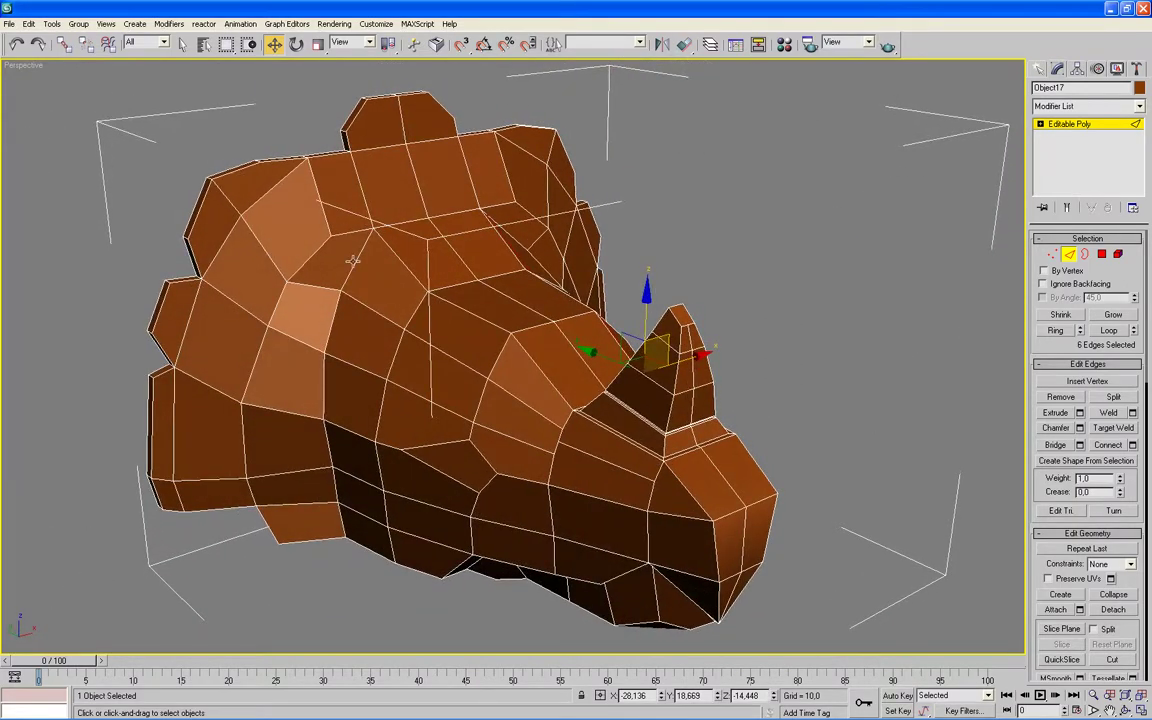
left_click(354, 261)
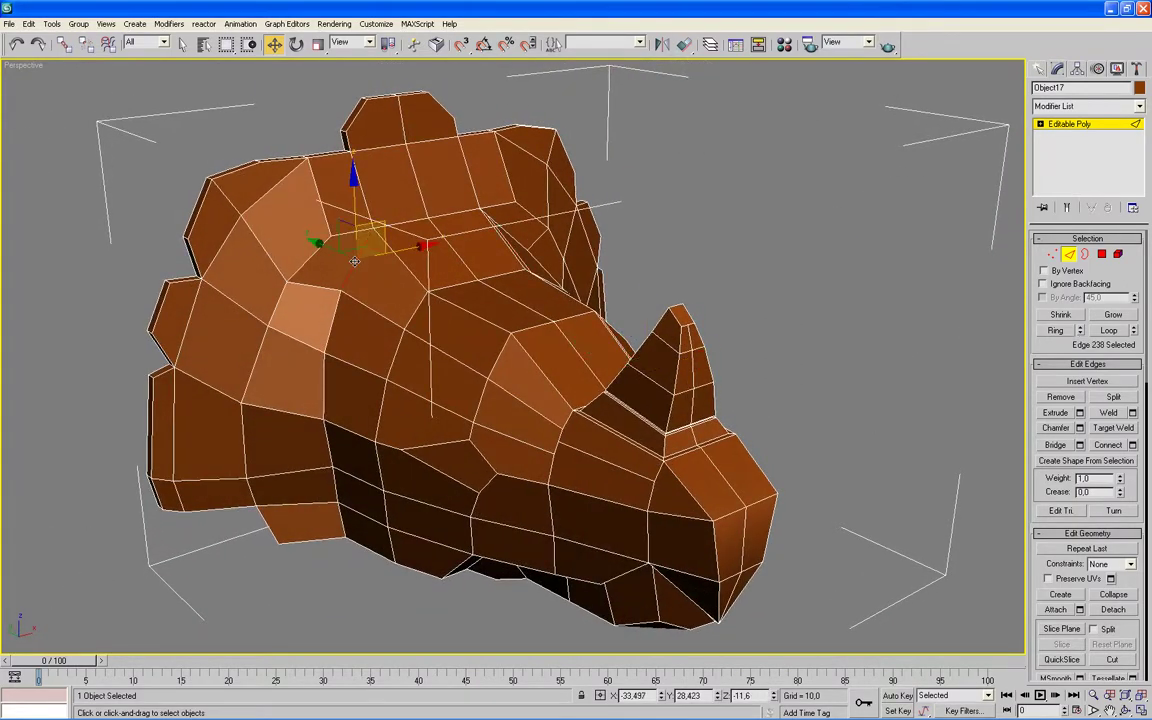
left_click(410, 298, "ctrl")
left_click(497, 354, "ctrl")
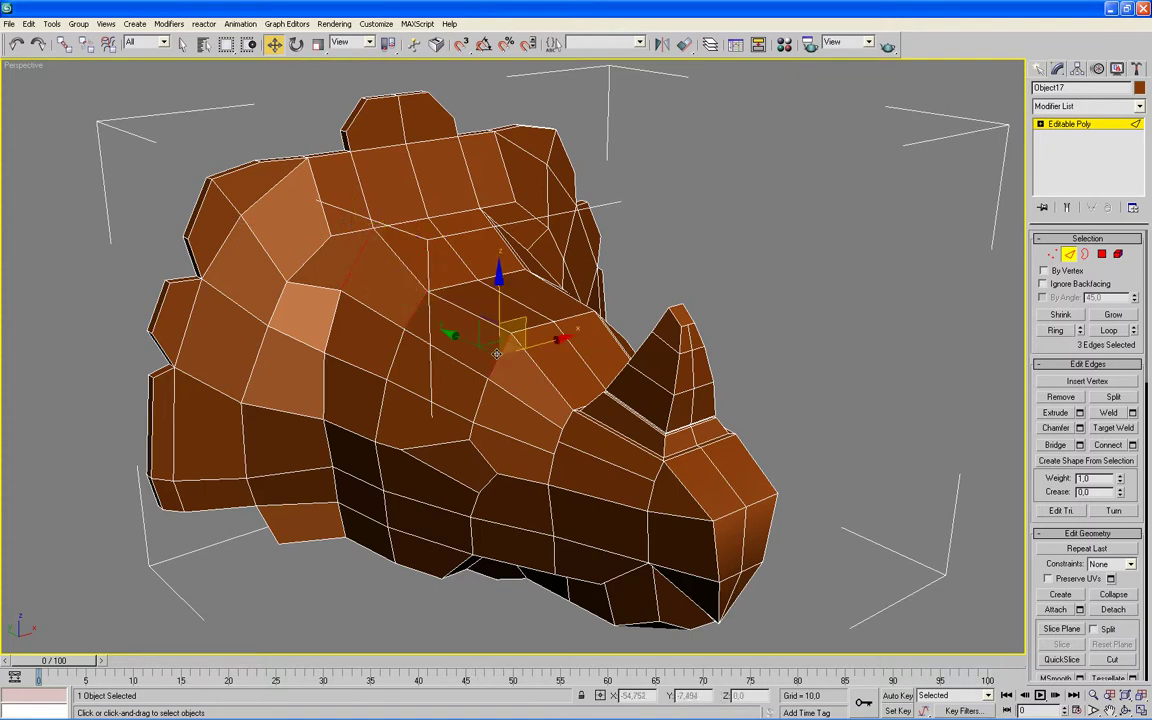
left_click(572, 420, "ctrl")
left_click(655, 471, "ctrl")
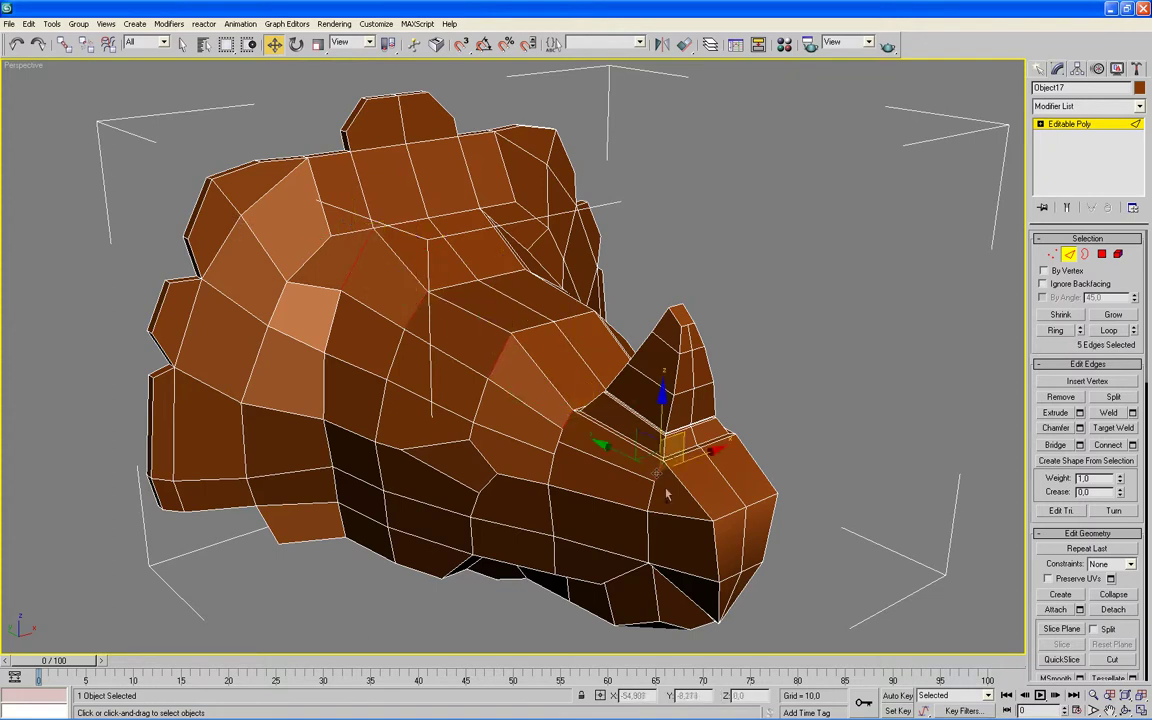
left_click(676, 516, "ctrl")
left_click(700, 578, "ctrl")
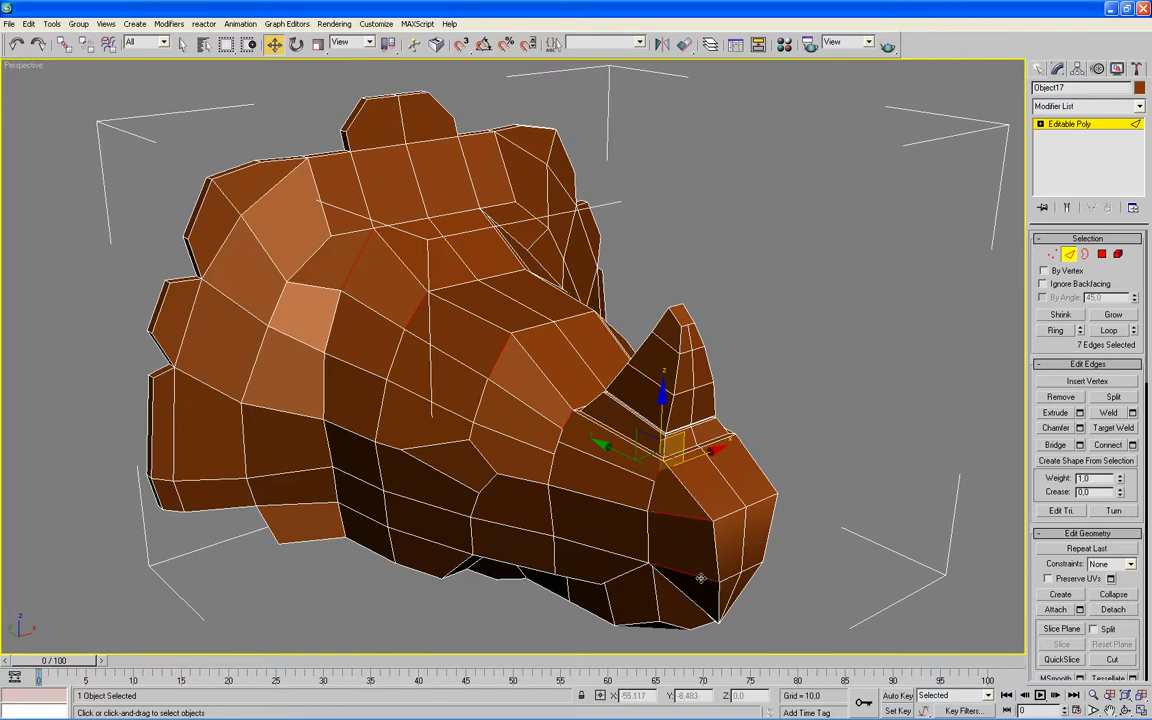
- Connect them with a new edge slid to 71
left_click(1133, 445)
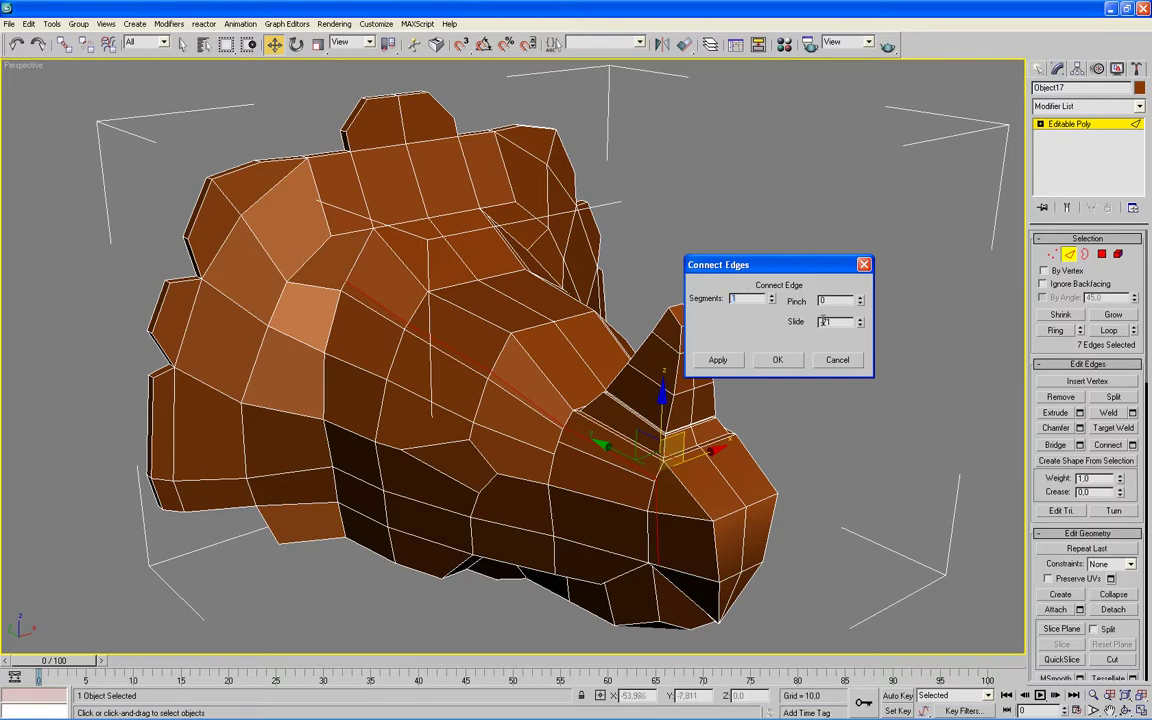
left_click_drag(859, 321, 859, 316)
left_click(778, 359)
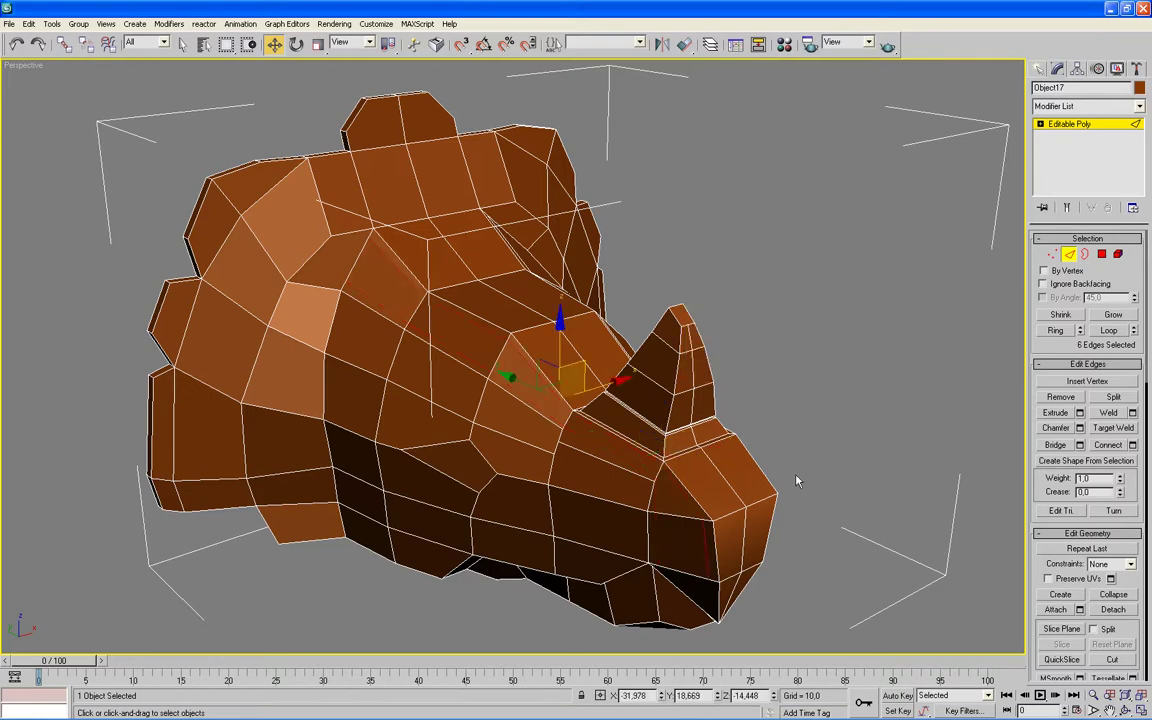
- Select the edge near the snout corner and the diagonal edge beside the flange gap
middle_click_drag(794, 491, 800, 440, "alt")
scroll(800, 440, "up", 3)
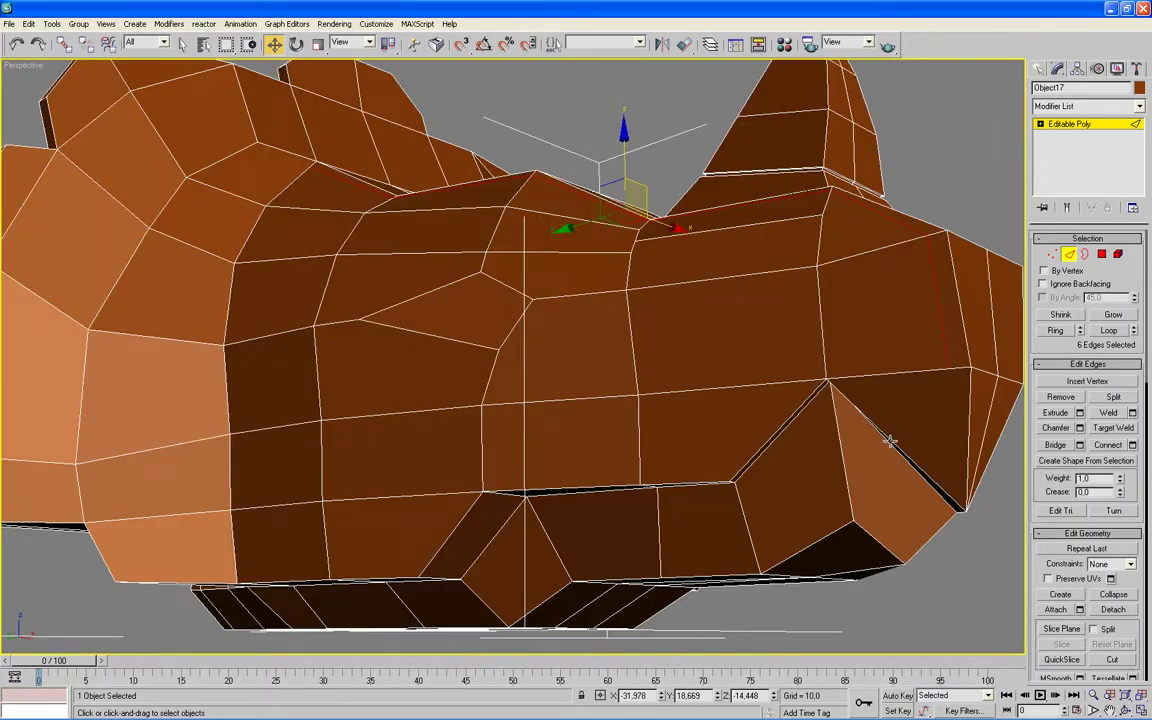
scroll(788, 435, "up", 2)
scroll(834, 438, "up", 3)
middle_click_drag(885, 432, 679, 395)
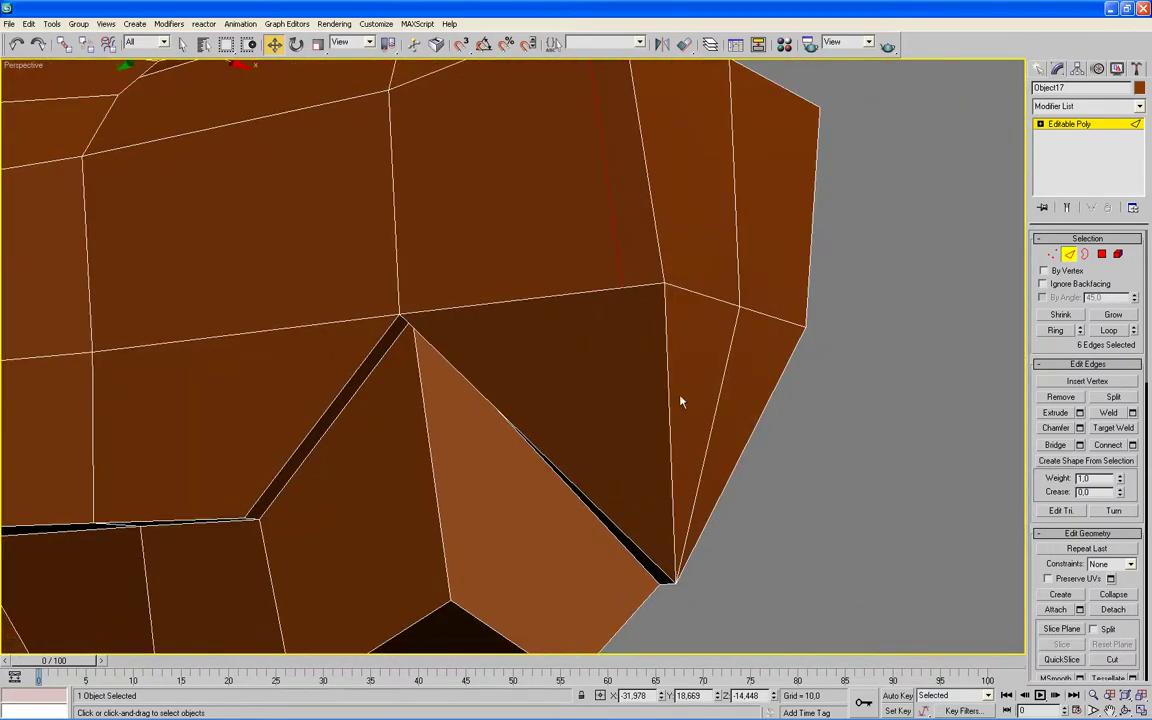
left_click(640, 285)
left_click(651, 558, "ctrl")
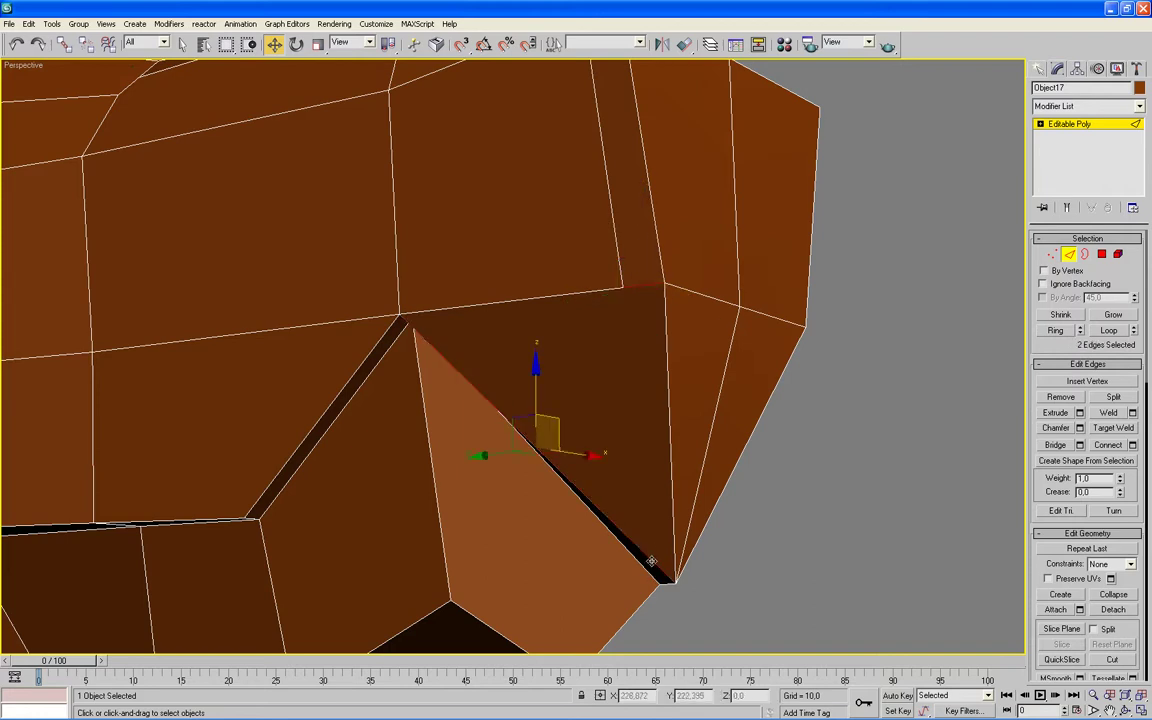
- Connect the two edges with a new edge slid to about -97
left_click(1133, 445)
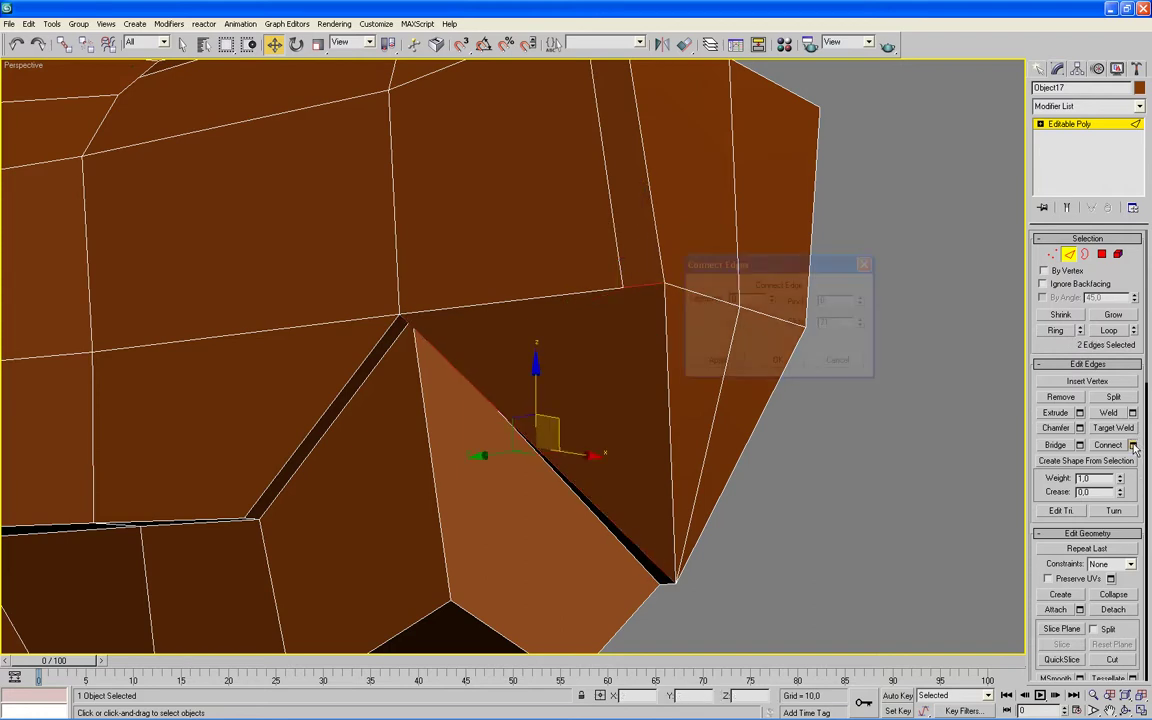
left_click_drag(861, 324, 878, 455)
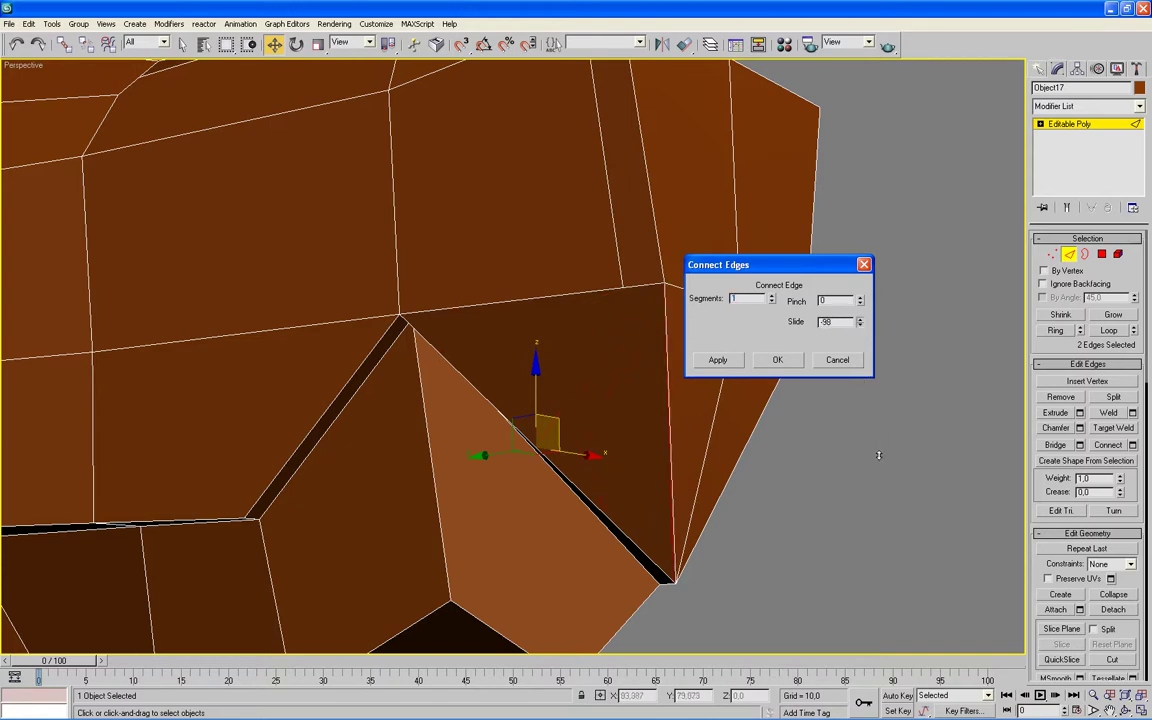
left_click_drag(878, 454, 878, 452)
left_click_drag(878, 450, 858, 284)
left_click_drag(858, 286, 858, 321)
left_click(777, 361)
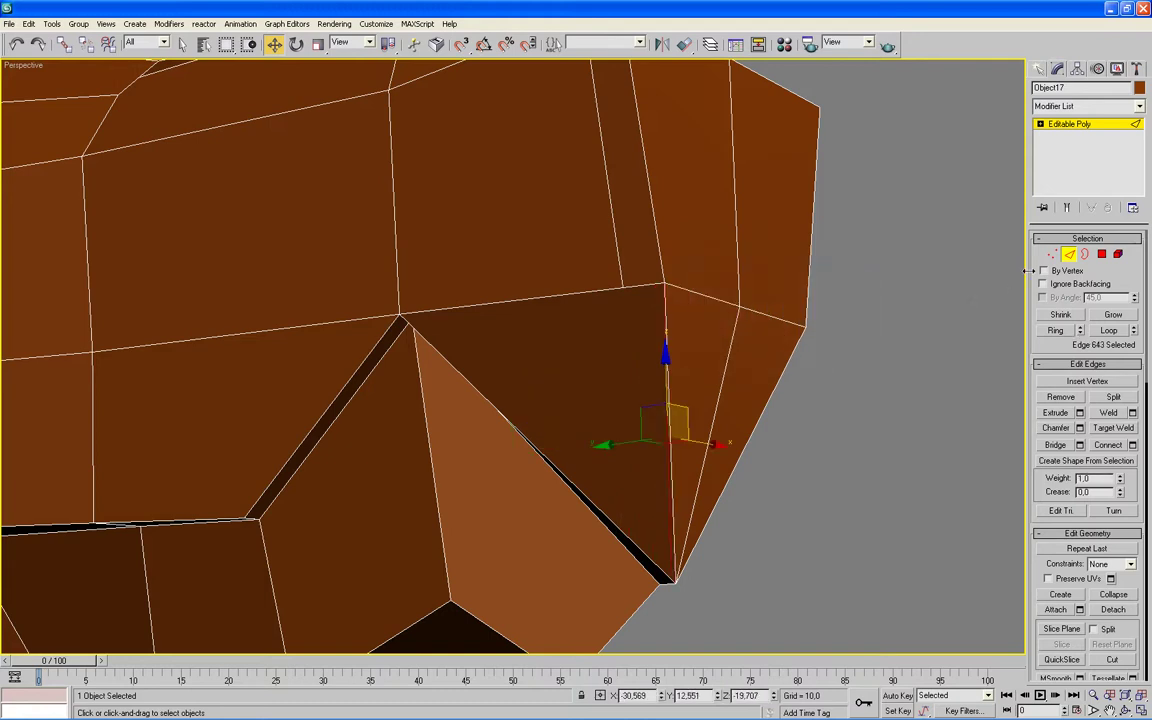
- Switch to Vertex mode and zoom in on the new edge's loose end vertex
left_click(1052, 255)
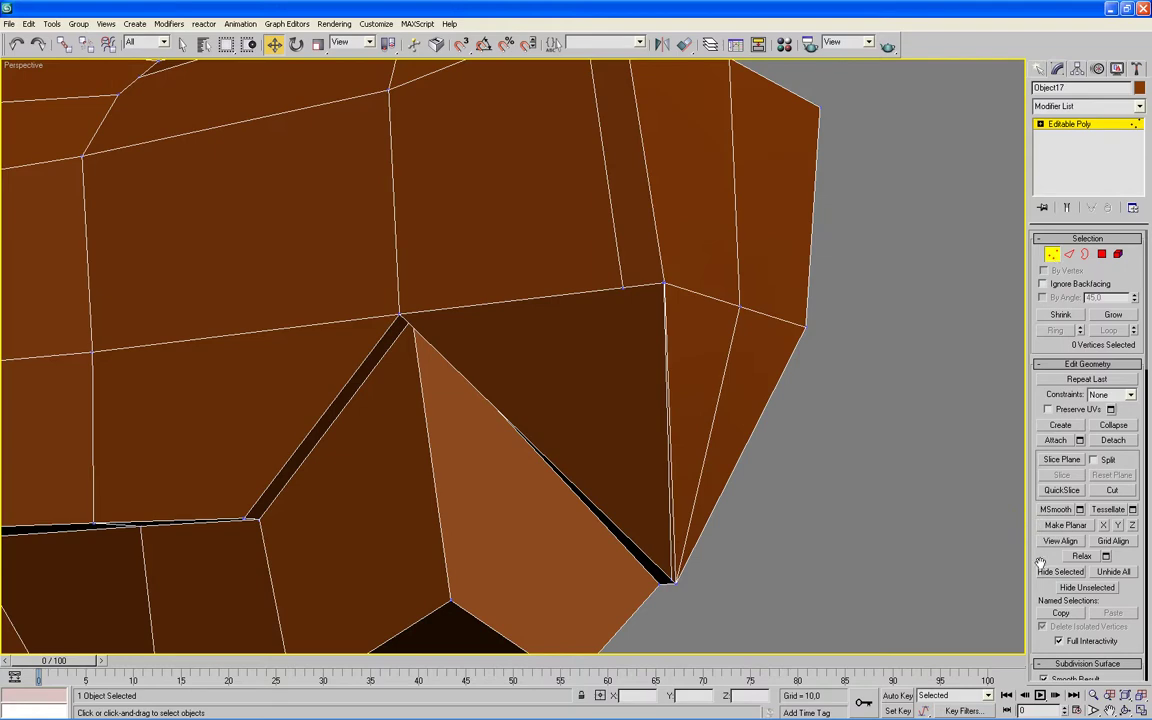
scroll(1040, 565, "down", 5)
scroll(1030, 565, "down", 5)
left_click_drag(1035, 562, 1025, 143)
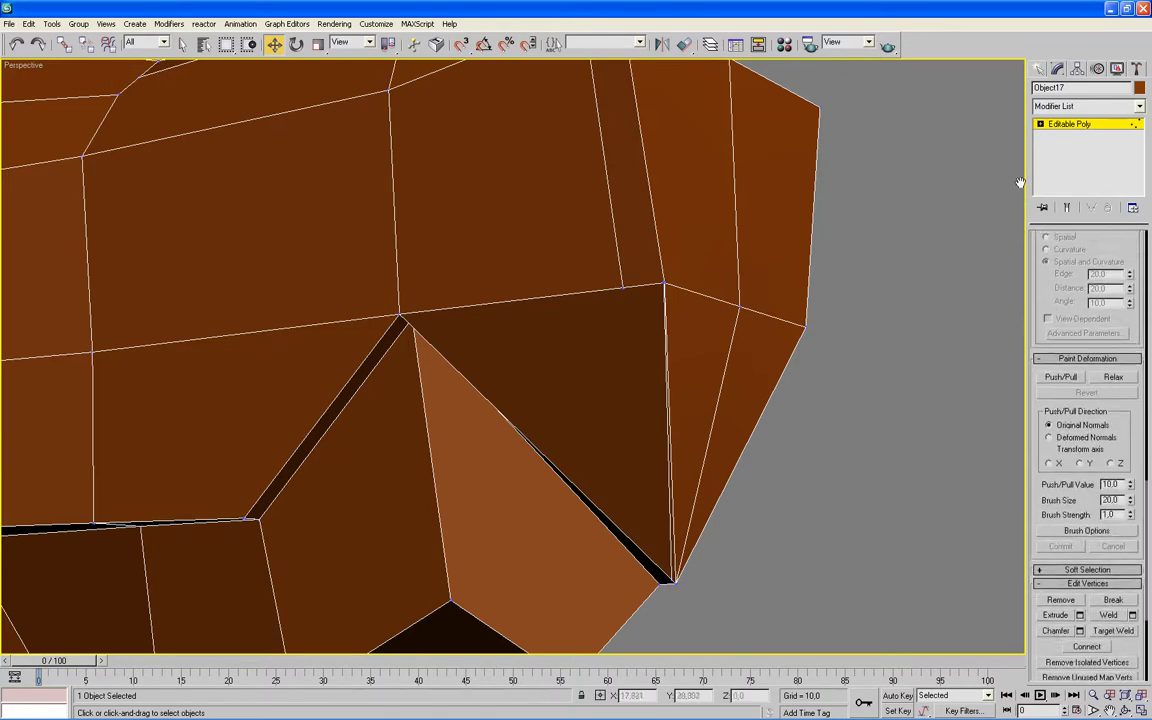
scroll(822, 314, "up", 3)
middle_click_drag(812, 301, 782, 329)
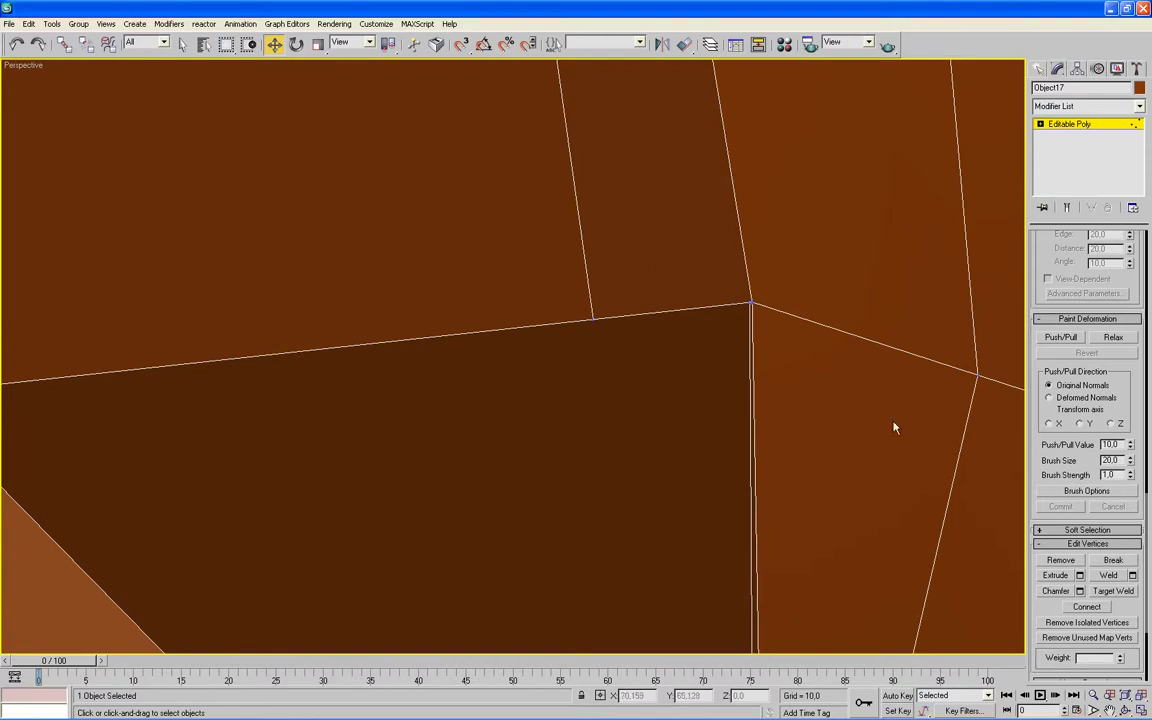
- Target Weld the new end vertex onto the neighbouring corner vertex
left_click(741, 307)
left_click(1113, 591)
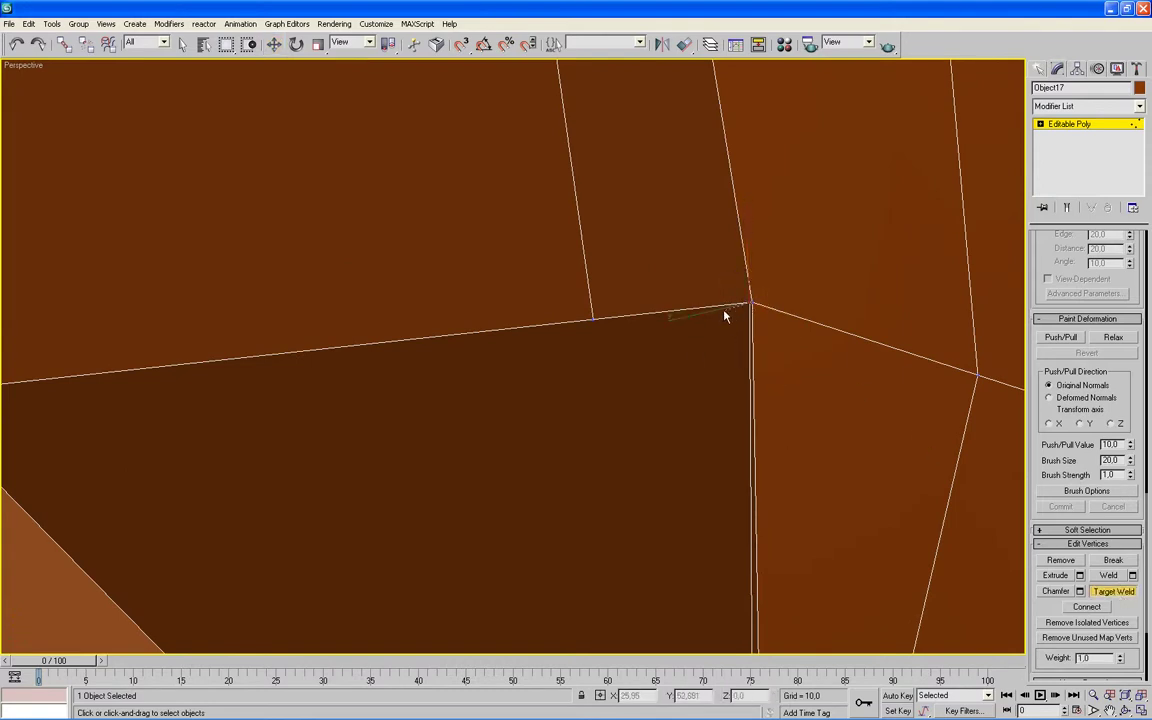
left_click(595, 320)
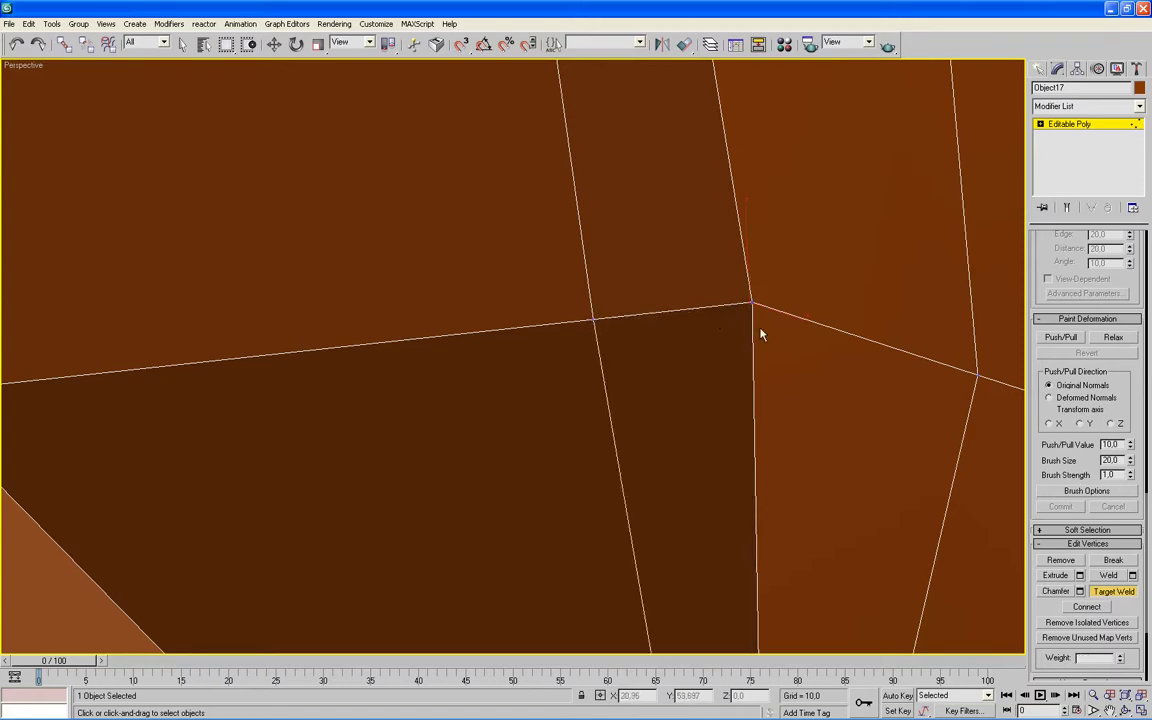
scroll(785, 332, "down", 3)
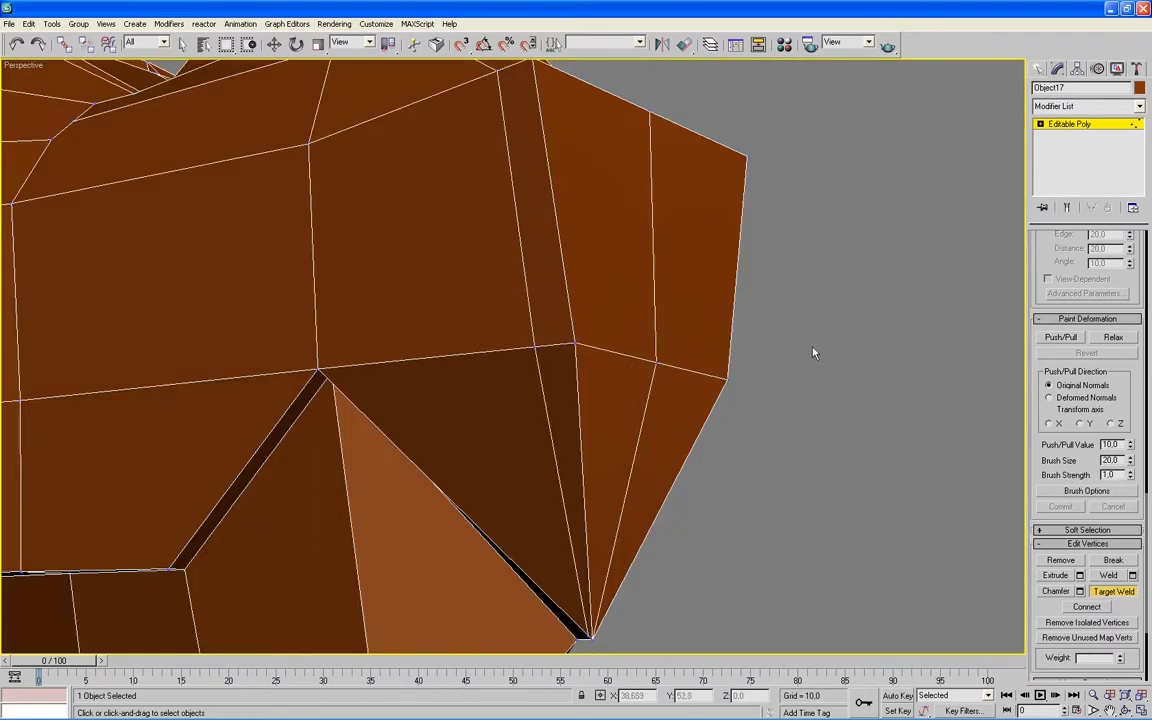
scroll(813, 350, "down", 2)
scroll(807, 350, "down", 3)
scroll(715, 352, "down", 2)
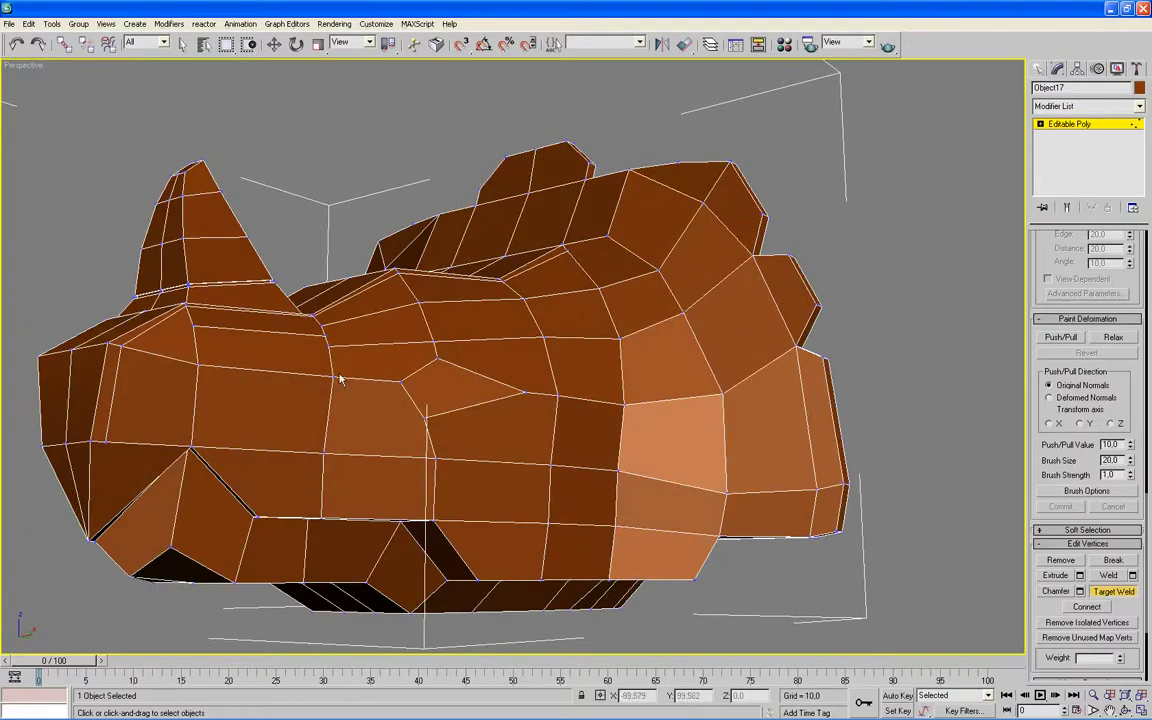
- Zoom in on the dark gap and select the triangular face's upper and diagonal edges
scroll(237, 399, "up", 2)
scroll(680, 310, "up", 2)
scroll(610, 350, "up", 2)
scroll(558, 370, "up", 2)
mouse_move(558, 370)
middle_mouse_down()
mouse_move(597, 257)
mouse_move(643, 219)
middle_mouse_up()
scroll(586, 265, "up", 2)
scroll(635, 265, "down", 1)
scroll(635, 265, "down", 2)
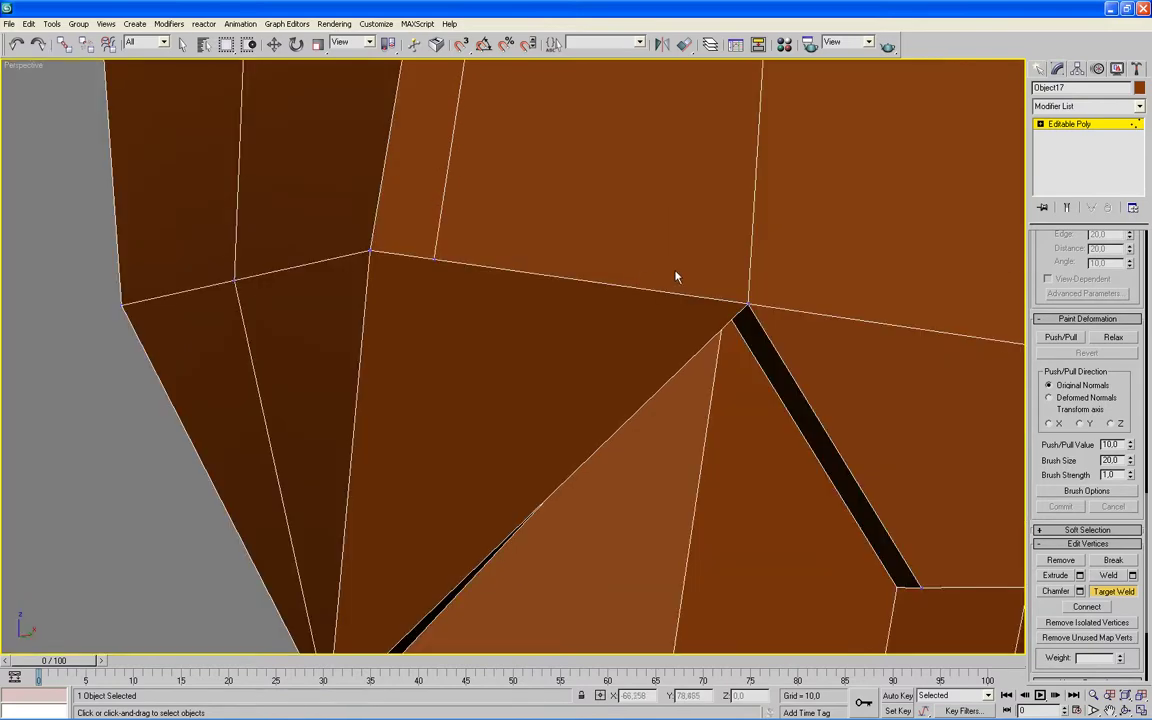
middle_click_drag(676, 277, 676, 206)
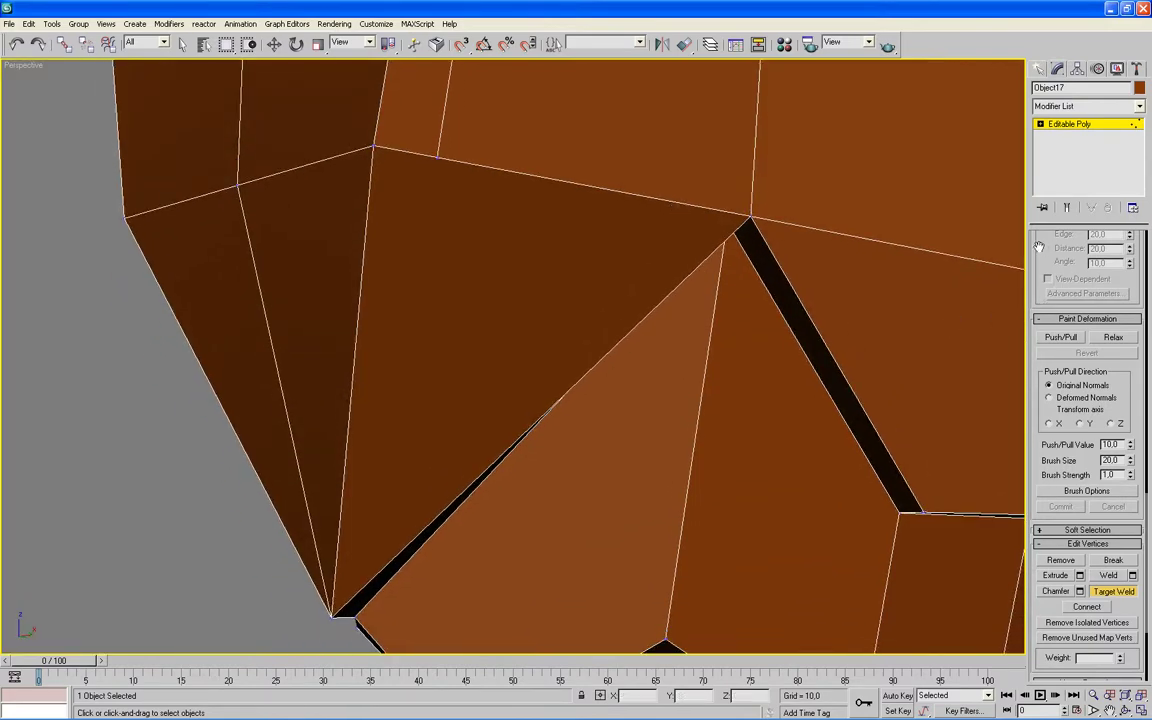
left_click_drag(1039, 247, 1022, 648)
left_click_drag(1018, 330, 993, 712)
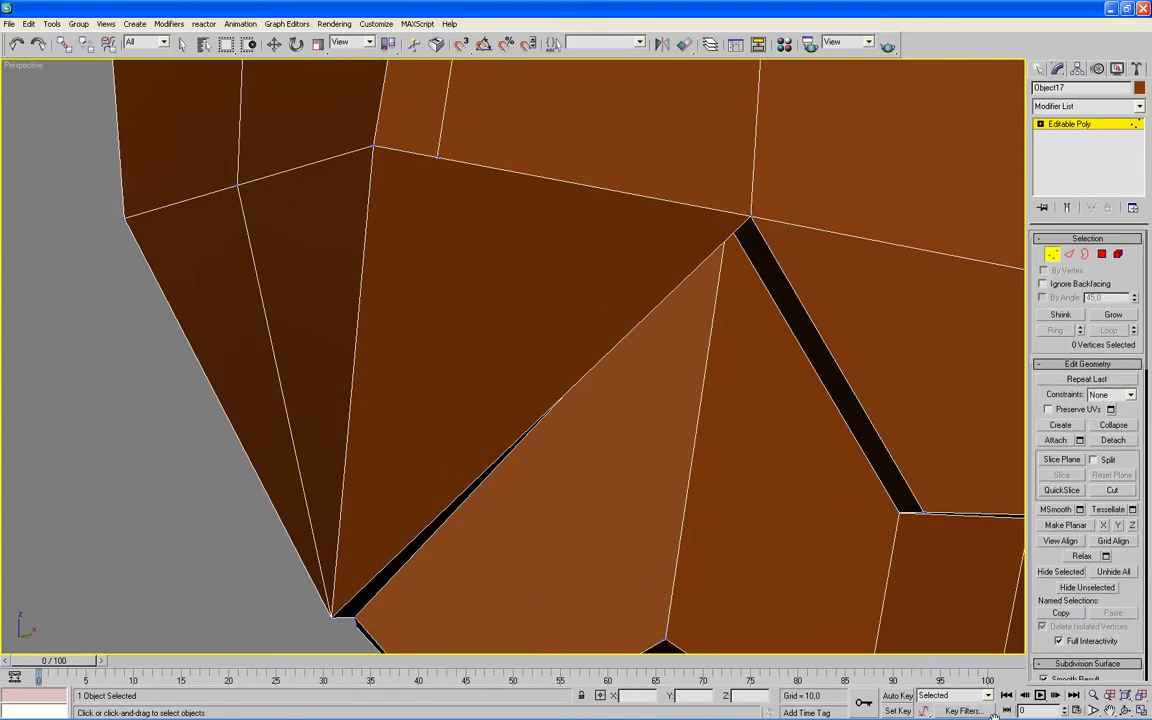
key("2")
key("w")
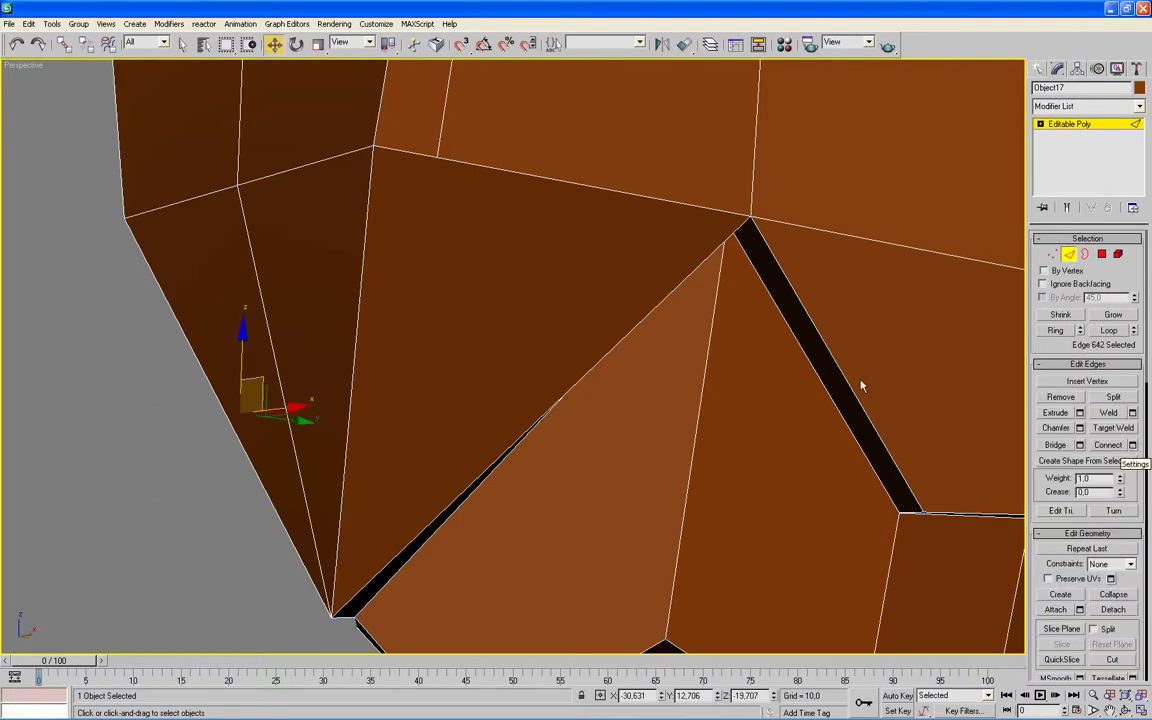
left_click(407, 148)
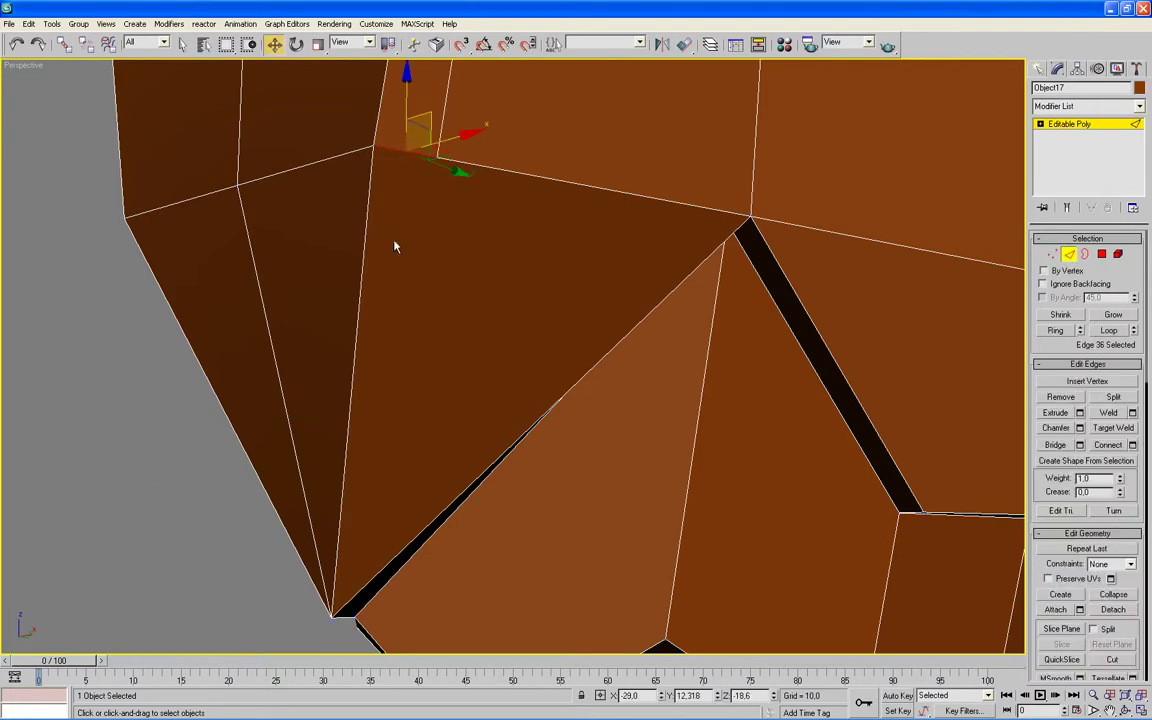
left_click(424, 529, "ctrl")
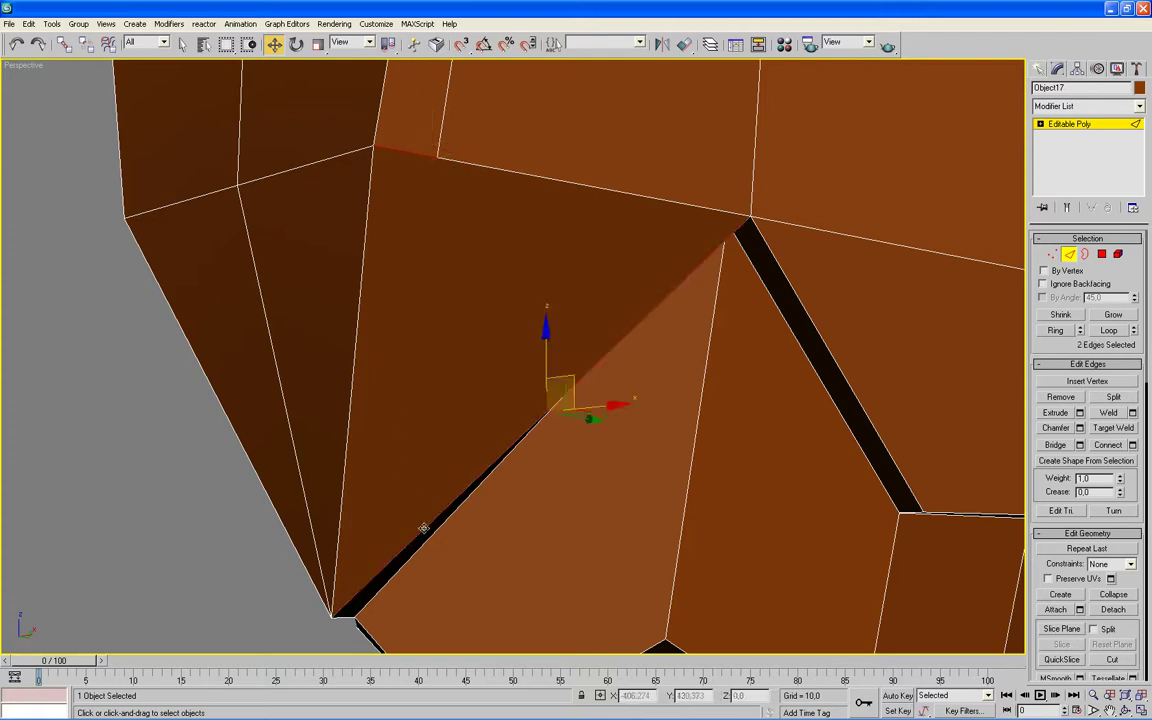
- Connect the two edges with a new edge slid to 95
left_click(1133, 445)
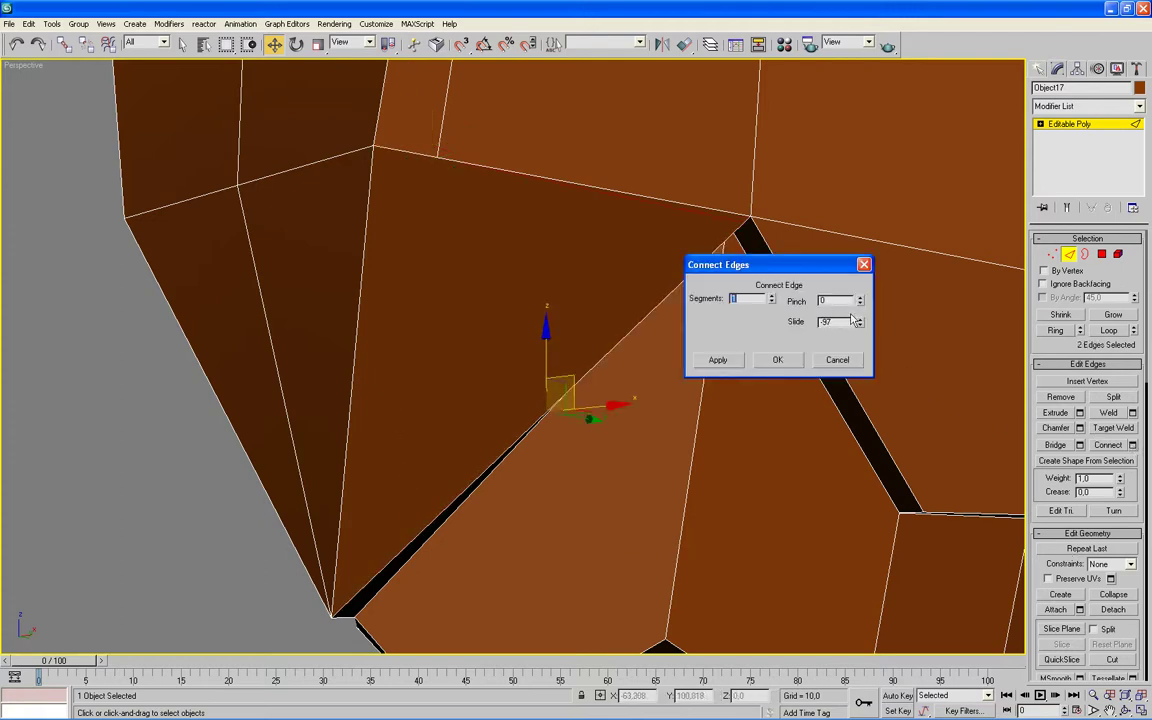
left_click_drag(860, 325, 877, 193)
left_click(777, 360)
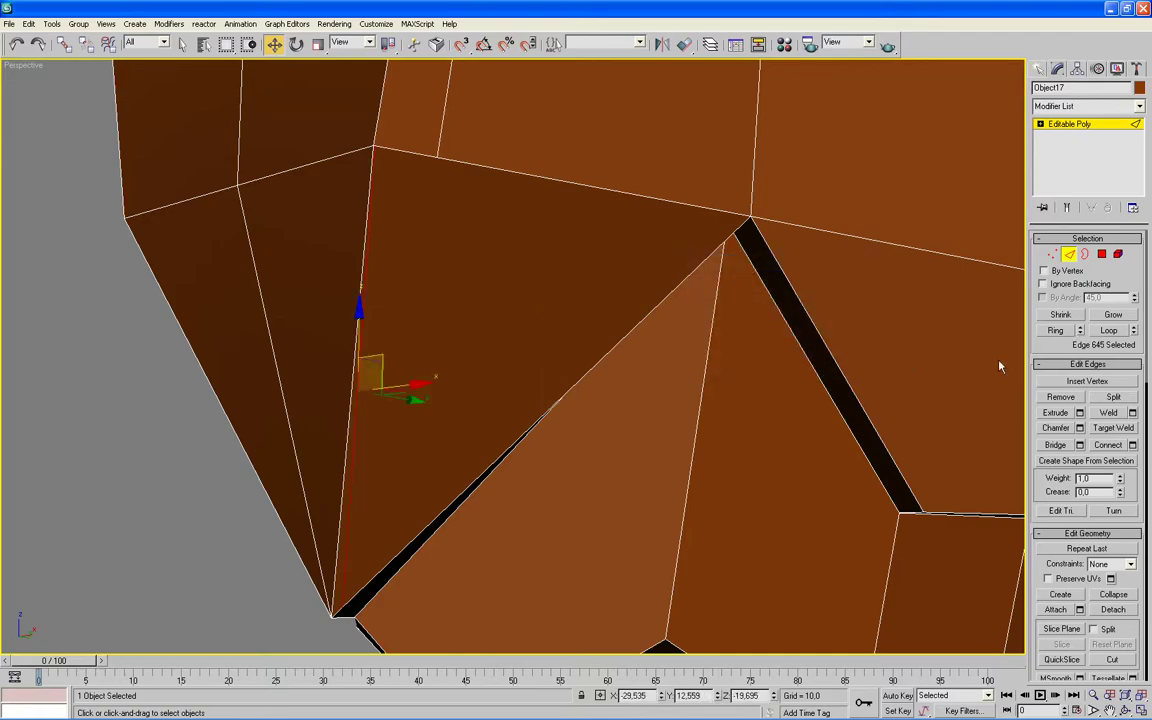
mouse_move(770, 352)
middle_mouse_down("alt")
mouse_move(512, 453)
mouse_move(591, 453)
mouse_move(491, 454)
mouse_move(489, 380)
mouse_move(540, 481)
mouse_move(588, 502)
middle_mouse_up("alt")
scroll(490, 453, "up", 4)
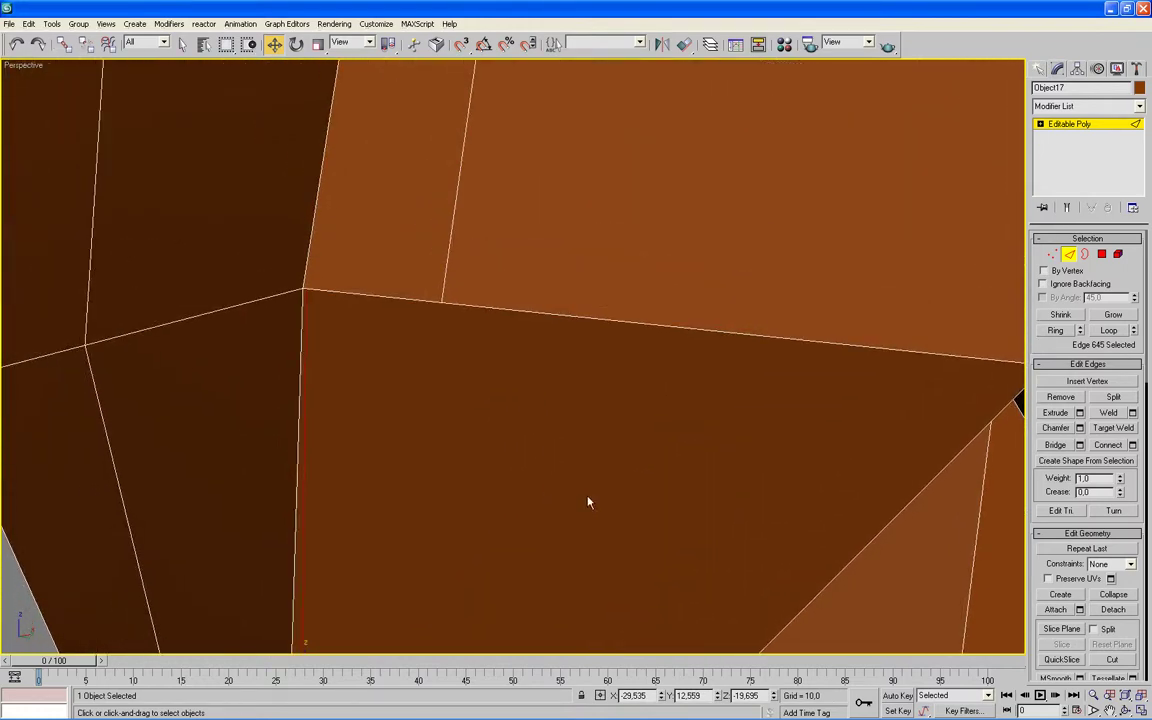
left_click(1050, 255)
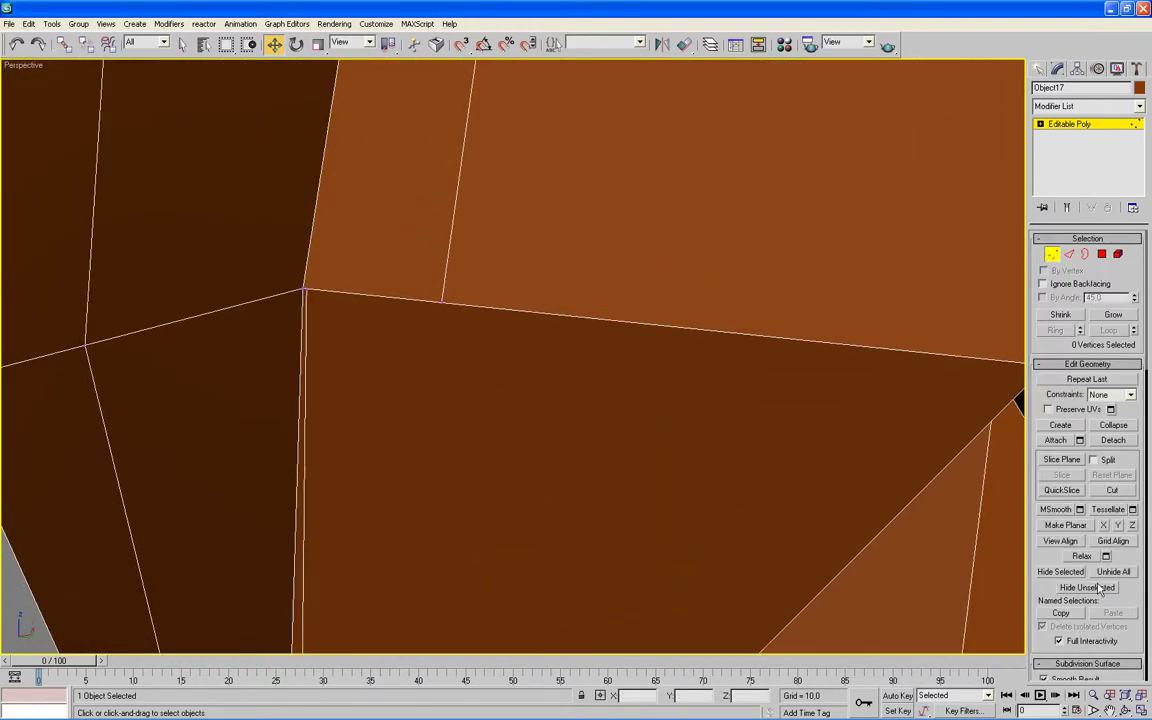
- Target Weld the latest edge's end vertex onto the adjacent vertex
scroll(1038, 626, "down", 1)
scroll(1038, 626, "down", 5)
scroll(1040, 628, "down", 2)
scroll(1040, 560, "down", 5)
scroll(1040, 404, "down", 1)
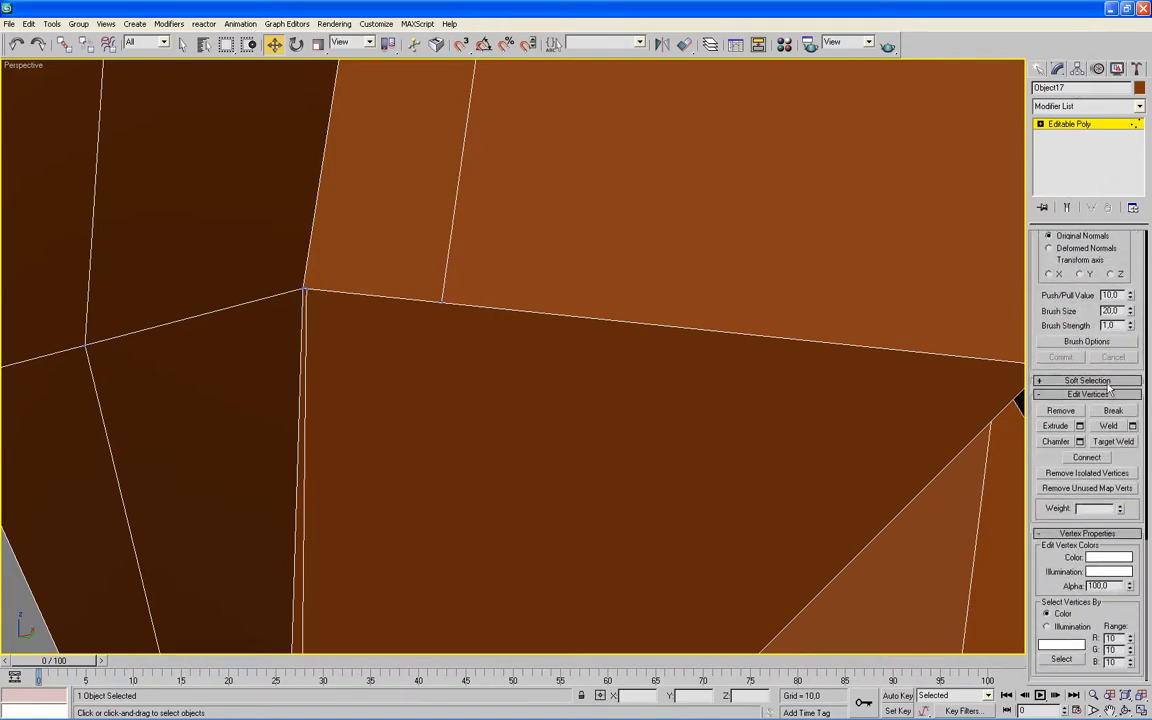
left_click(1111, 443)
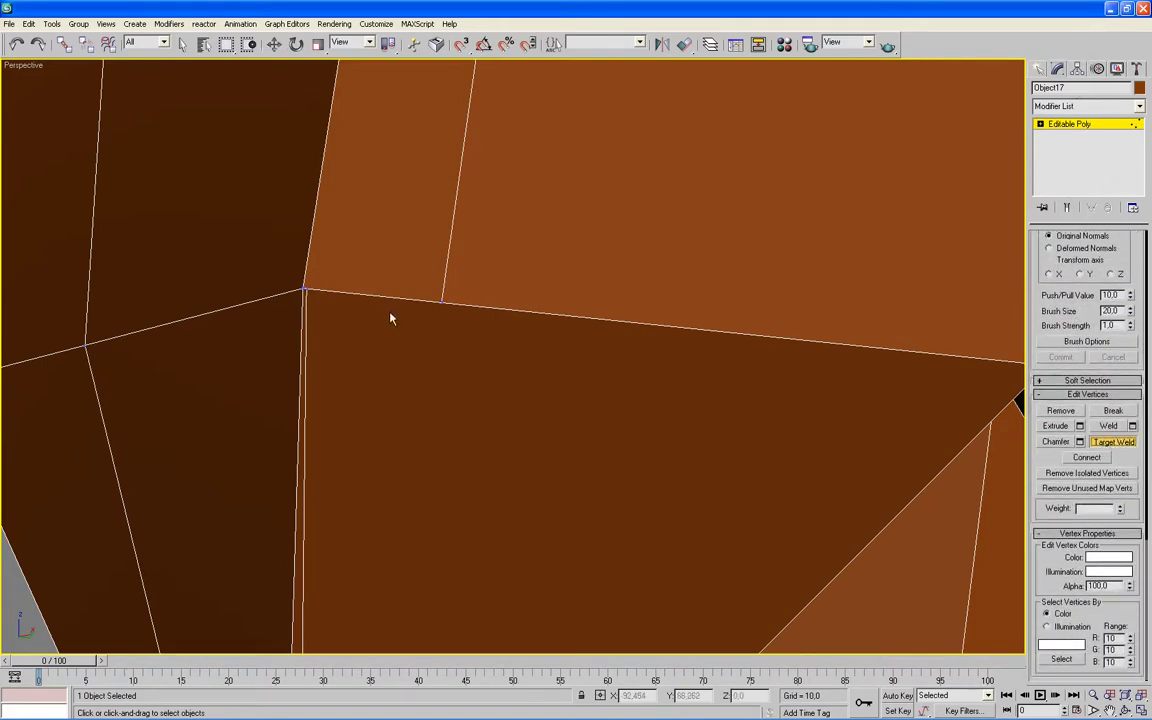
left_click(305, 290)
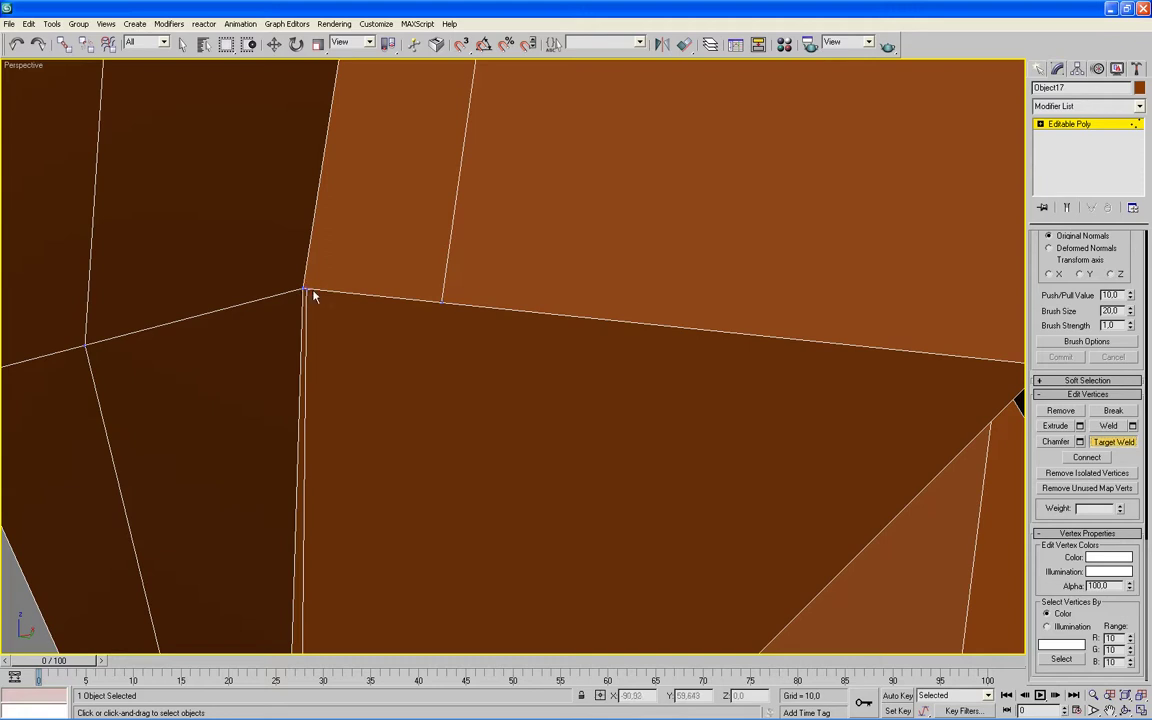
left_click(441, 301)
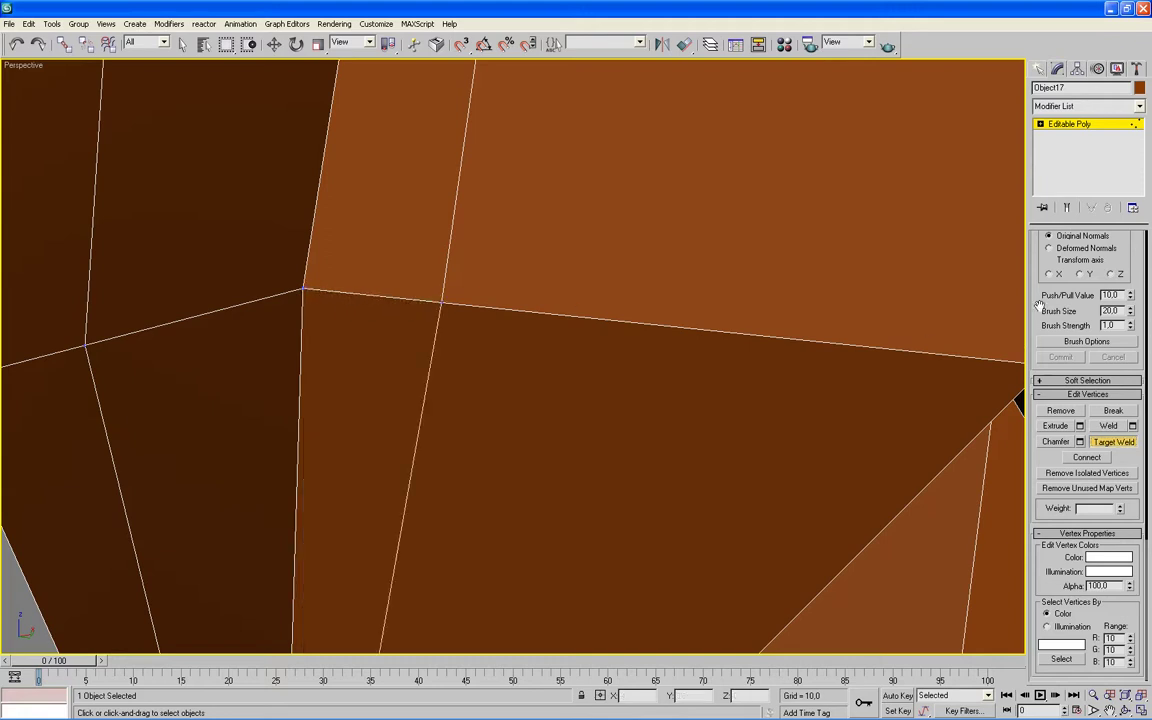
- Zoom back out and exit vertex sub-object editing
scroll(1069, 193, "up", 2)
scroll(1069, 193, "up", 3)
scroll(1036, 252, "up", 2)
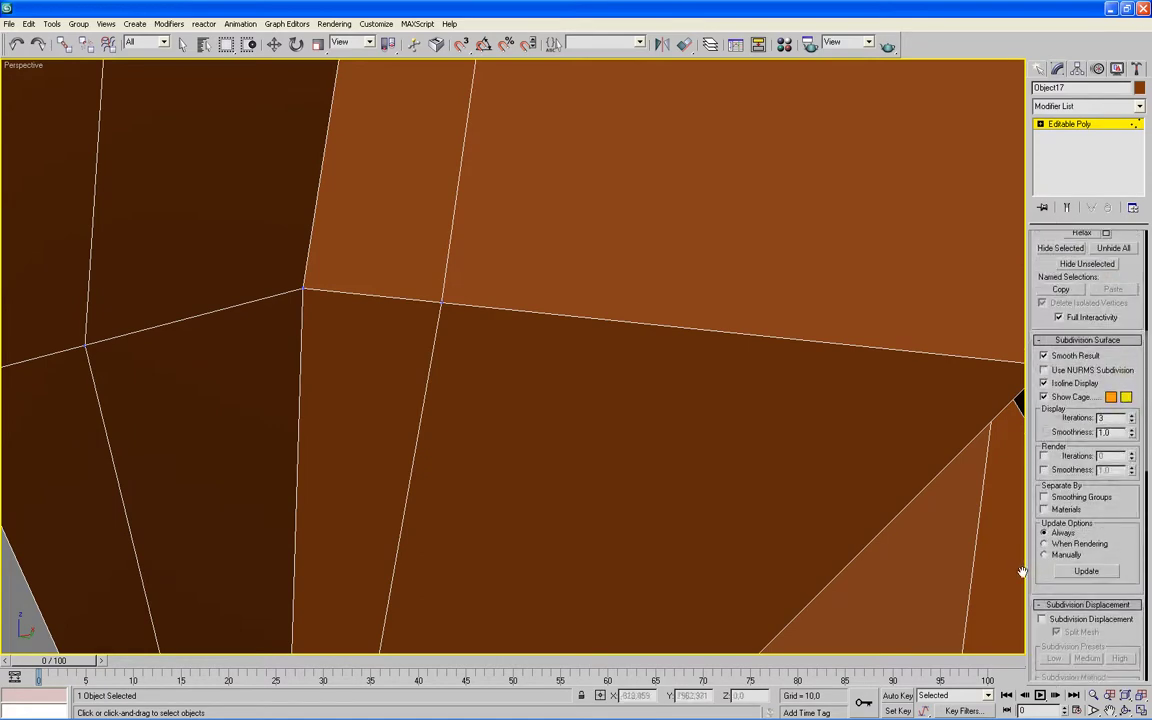
scroll(1055, 268, "up", 2)
scroll(1038, 246, "up", 3)
scroll(1034, 270, "up", 1)
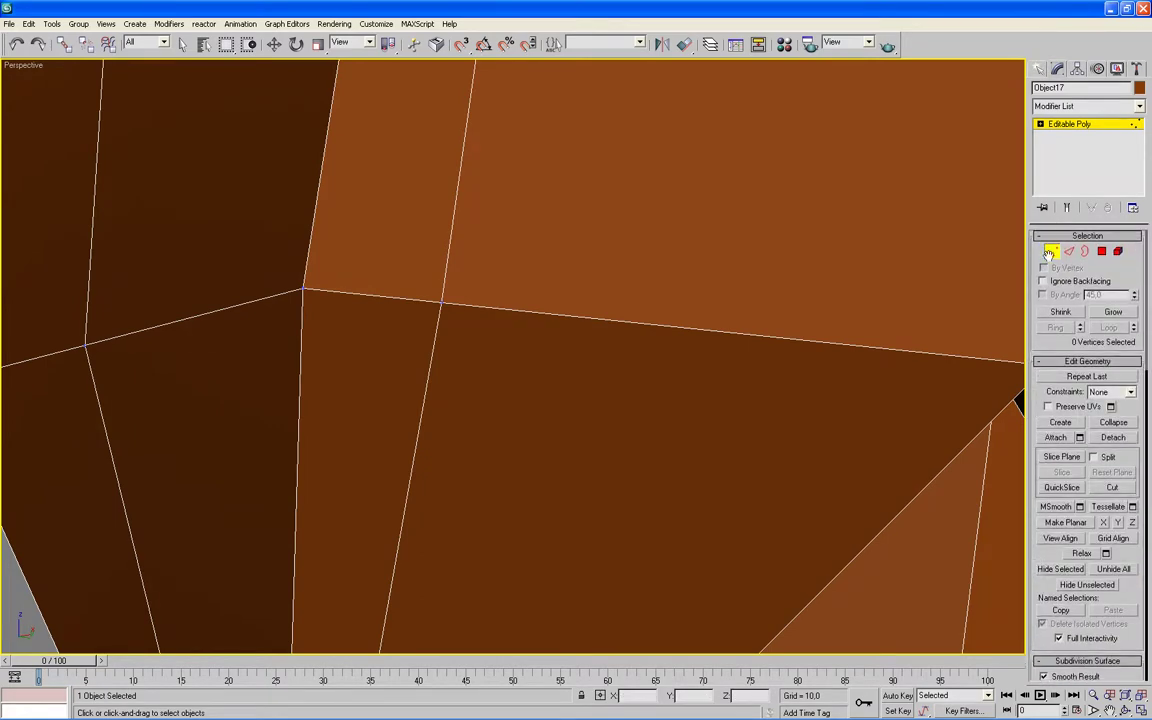
left_click(1052, 255)
- Turn on Use NURMS Subdivision at 3 iterations and orbit to inspect the rounded head
key("r")
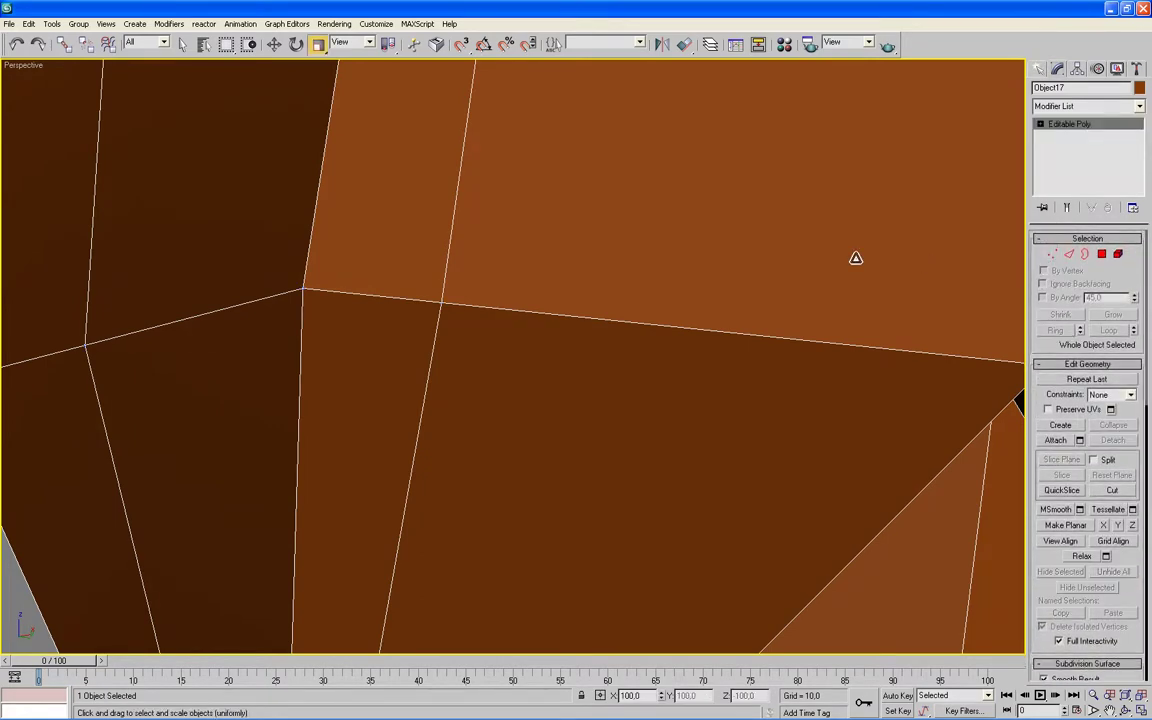
scroll(855, 258, "down", 5)
left_click(273, 44)
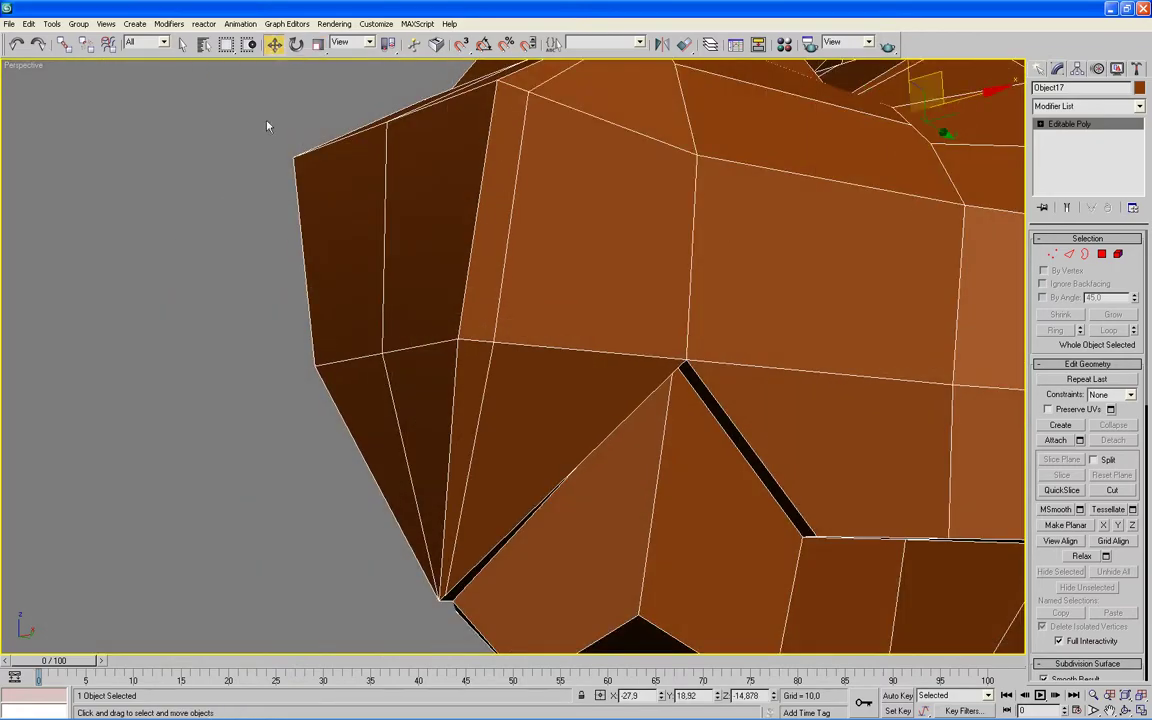
scroll(250, 212, "down", 3)
mouse_move(279, 243)
middle_mouse_down("alt")
mouse_move(712, 360)
mouse_move(821, 342)
middle_mouse_up("alt")
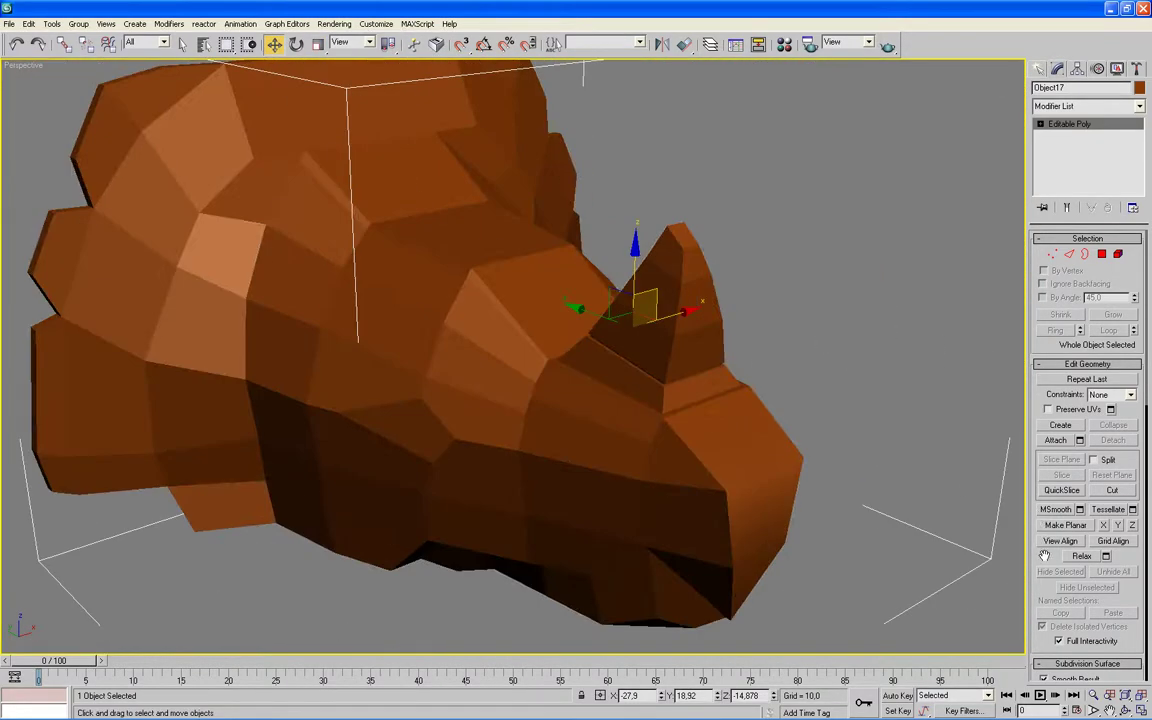
scroll(1040, 515, "down", 3)
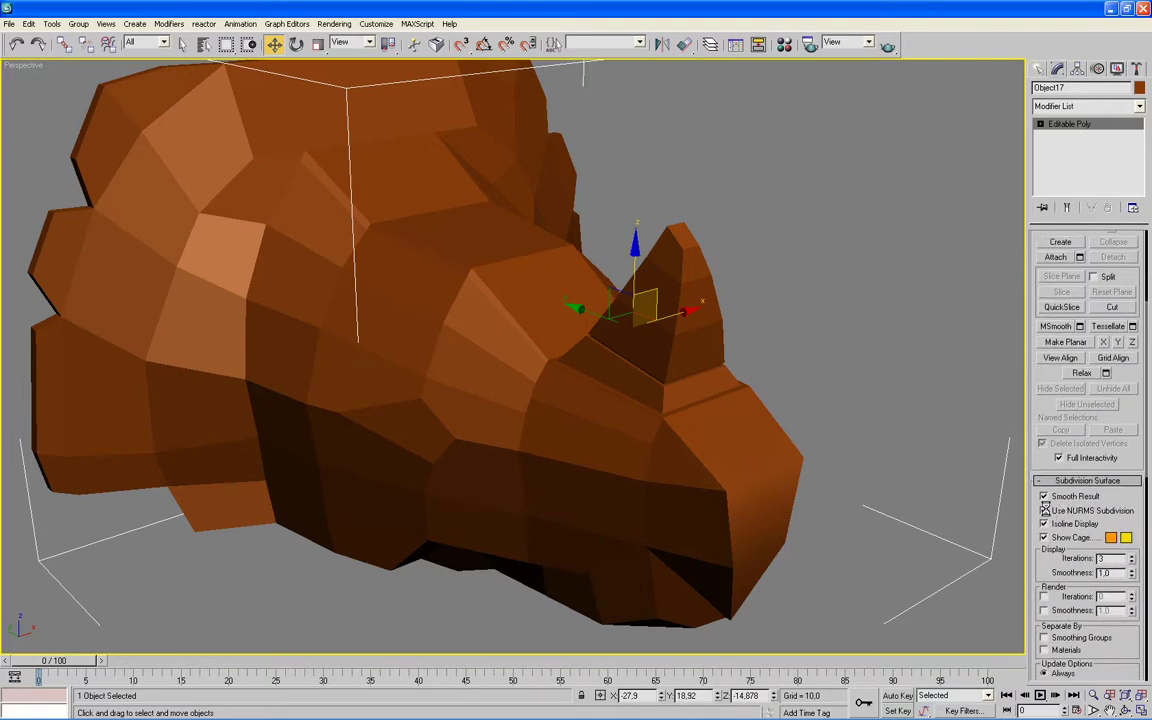
left_click(1045, 510)
mouse_move(913, 429)
middle_mouse_down("alt")
mouse_move(861, 437)
mouse_move(790, 389)
mouse_move(856, 368)
mouse_move(917, 446)
middle_mouse_up("alt")
scroll(917, 446, "down", 2)
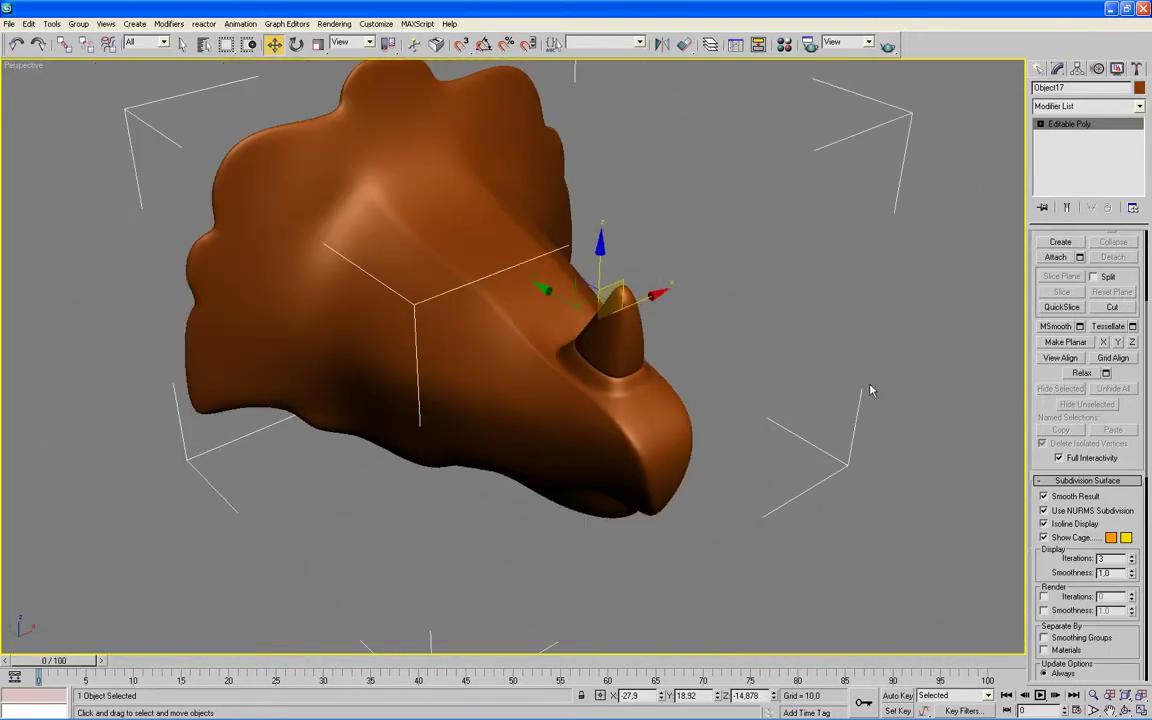